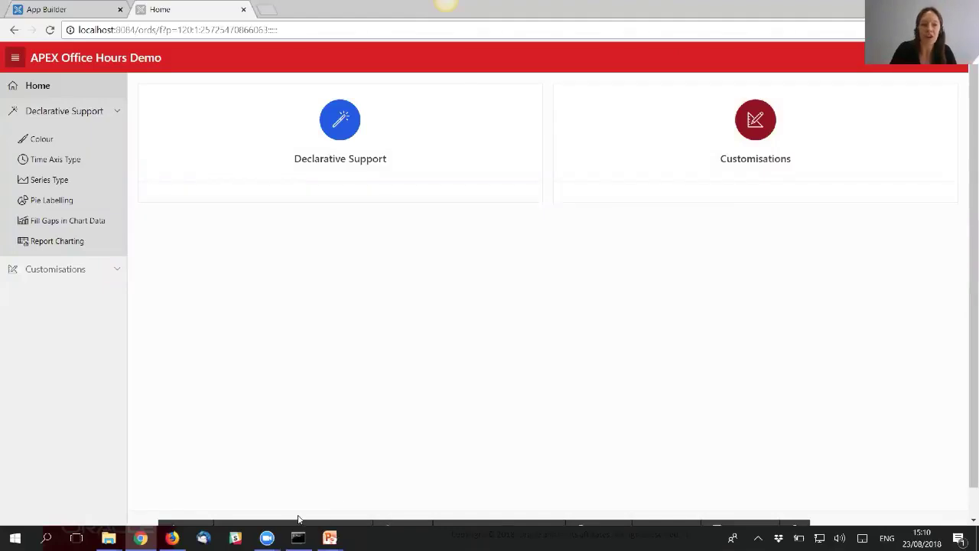
# - Open Application 120 and start a new Chart page with Bar as the chart type
pyautogui.moveTo(299, 520)
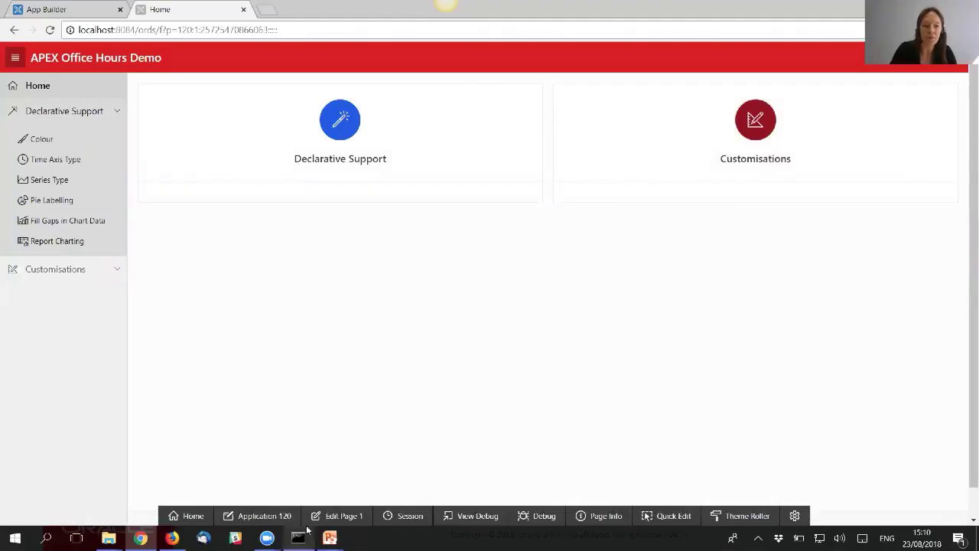
pyautogui.click(257, 517)
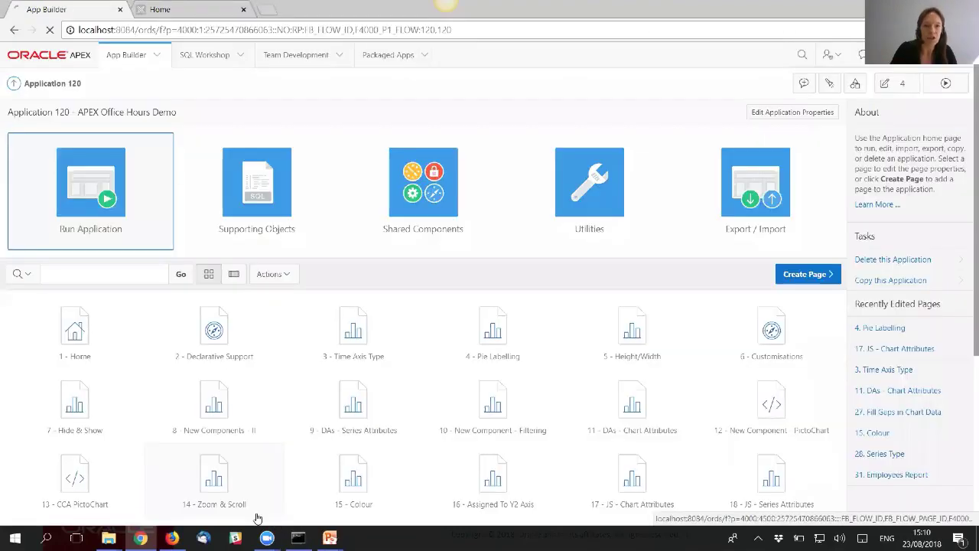
pyautogui.click(805, 274)
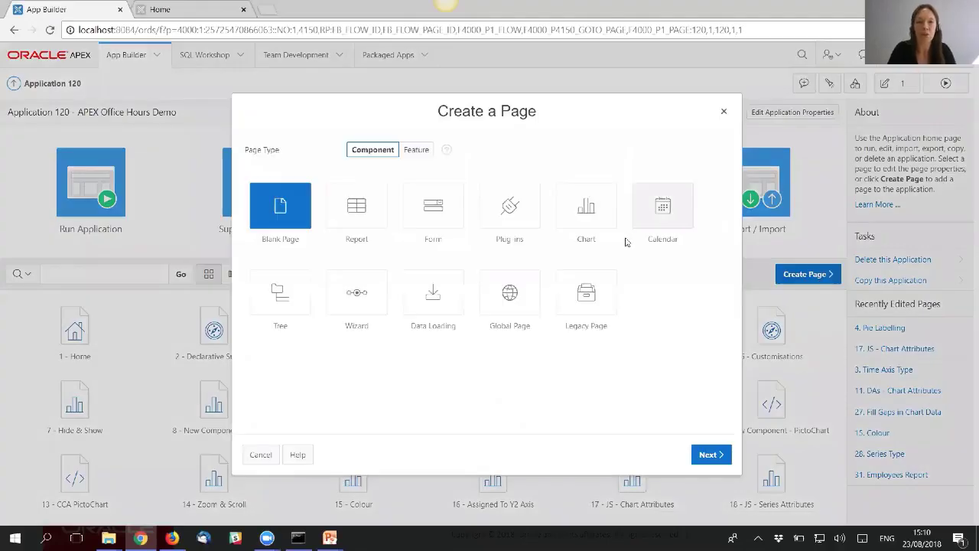
pyautogui.click(593, 214)
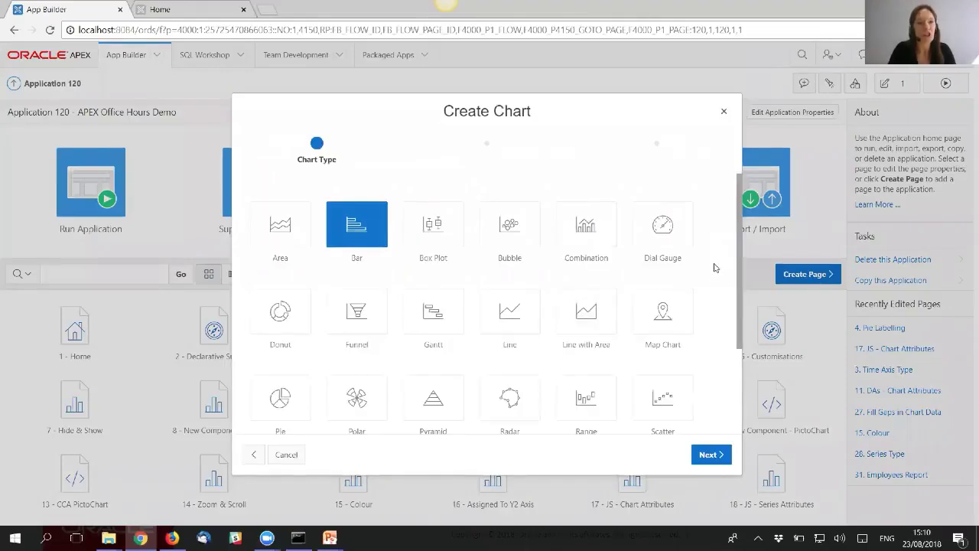
pyautogui.scroll(-1, 716, 302)
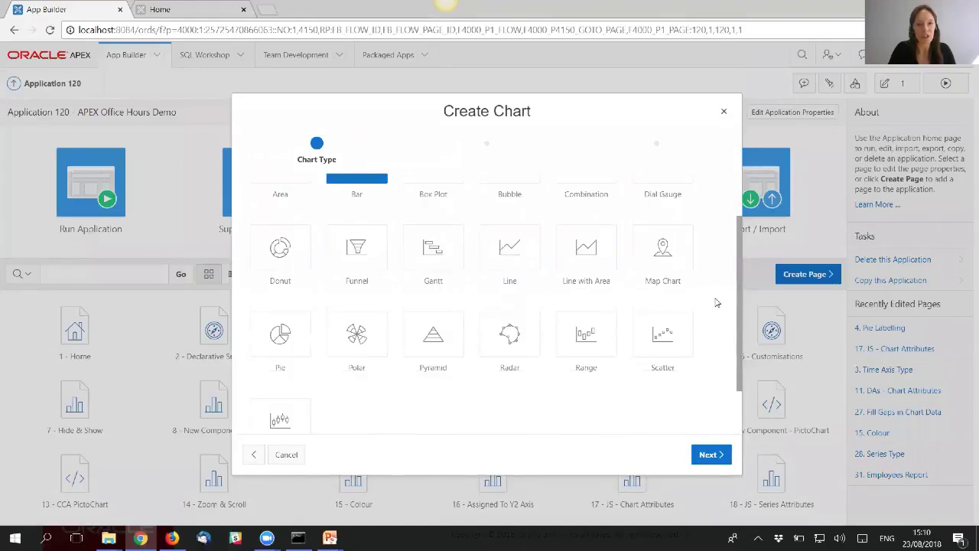
pyautogui.scroll(1, 716, 302)
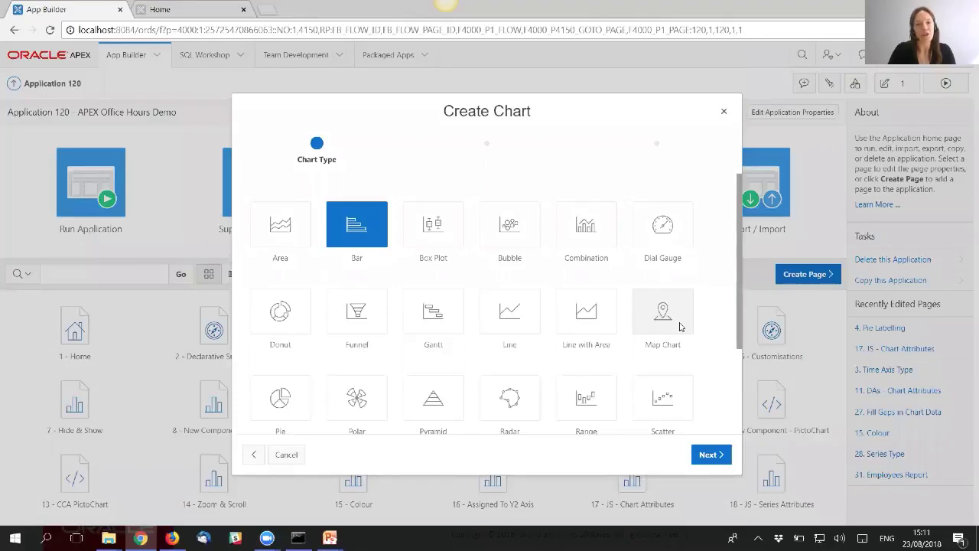
# - Name the new chart page 'Bar Chart Demo'
pyautogui.click(711, 454)
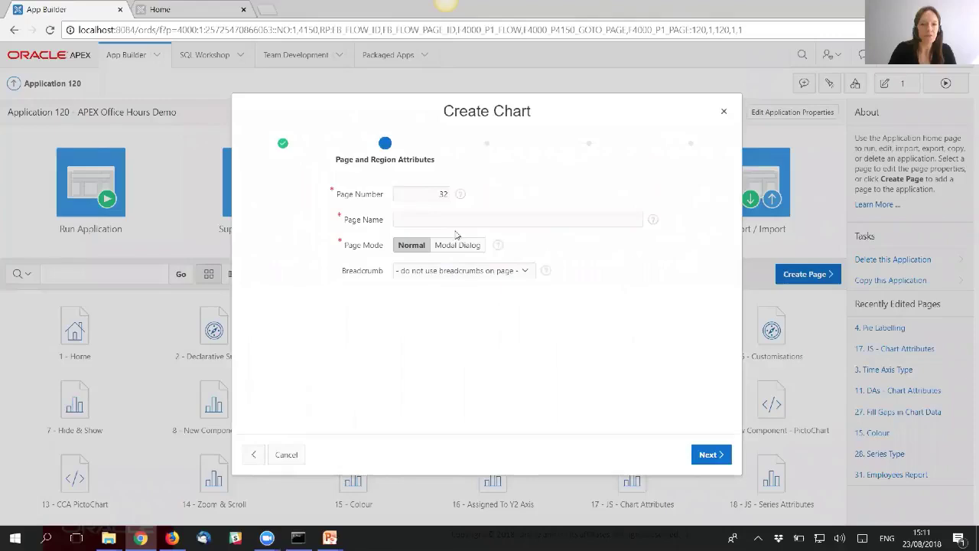
pyautogui.click(451, 218)
pyautogui.press('Down')
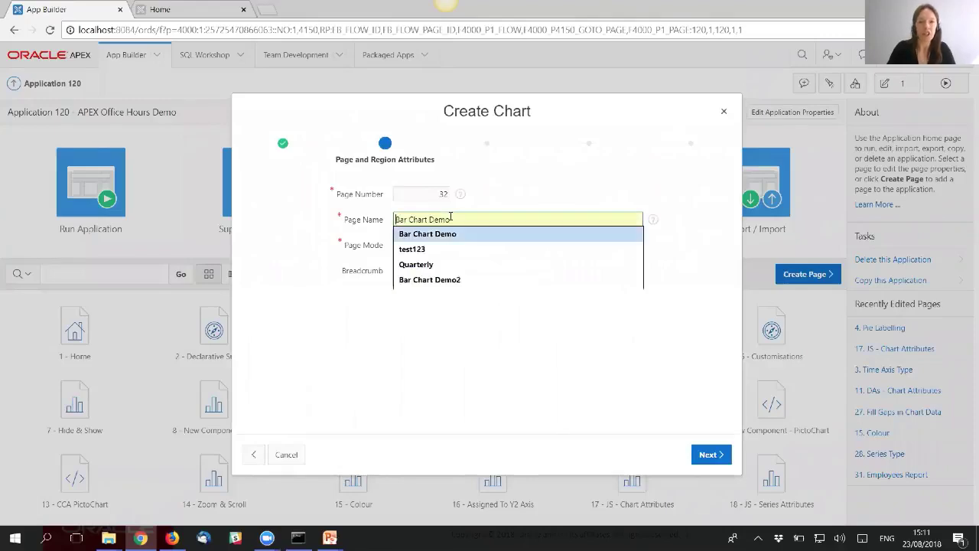
pyautogui.press('Return')
# - Add a new navigation menu entry under parent Declarative Support
pyautogui.click(708, 455)
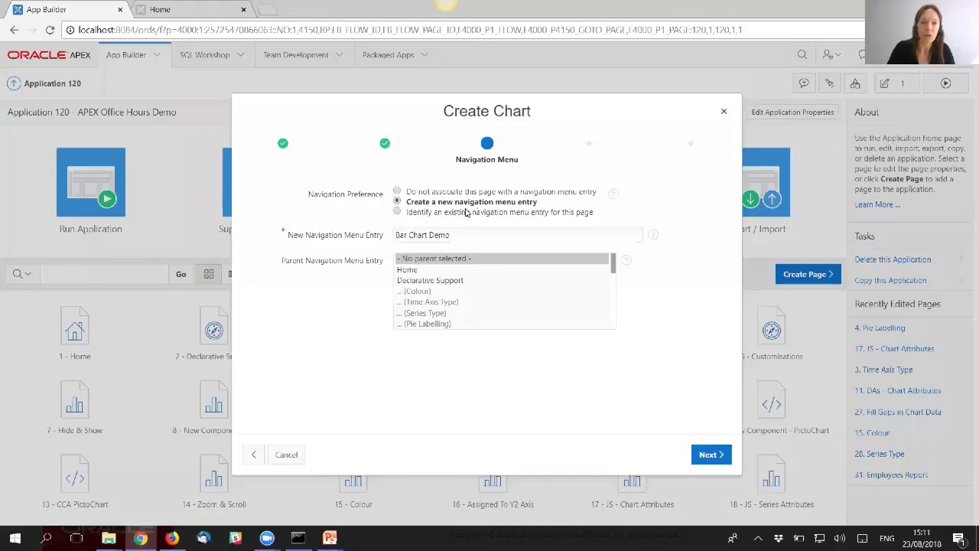
pyautogui.click(435, 281)
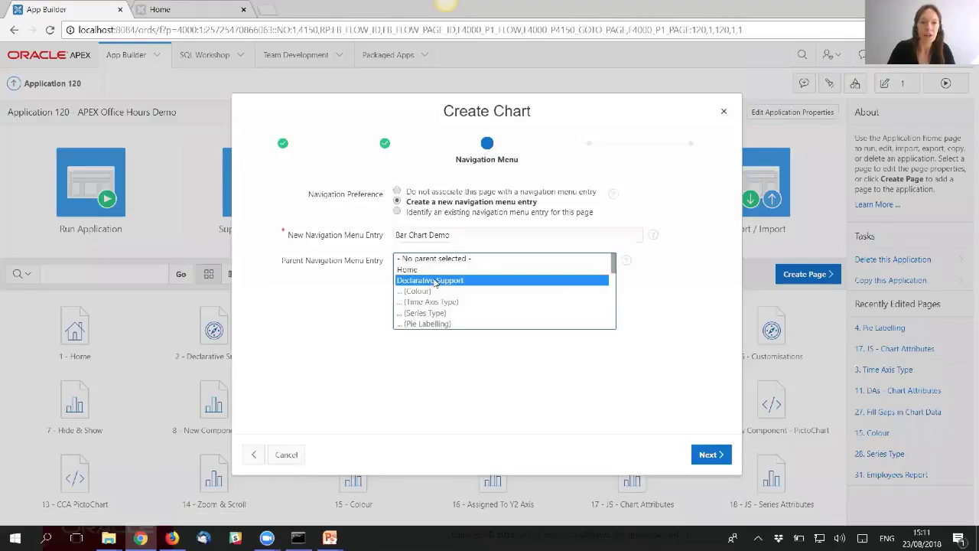
pyautogui.click(710, 455)
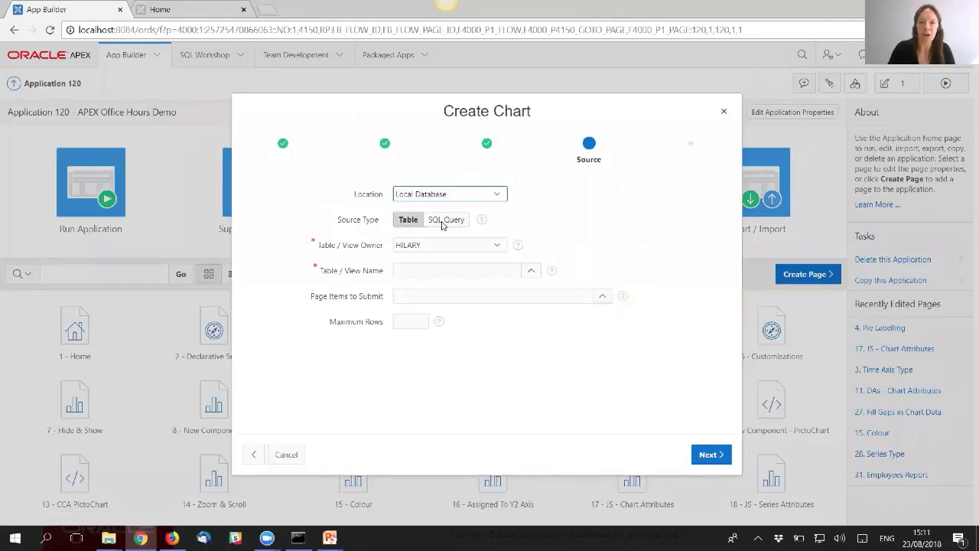
# - Set the chart's source table to EBA_DEMO_CHART_EMP
pyautogui.click(530, 272)
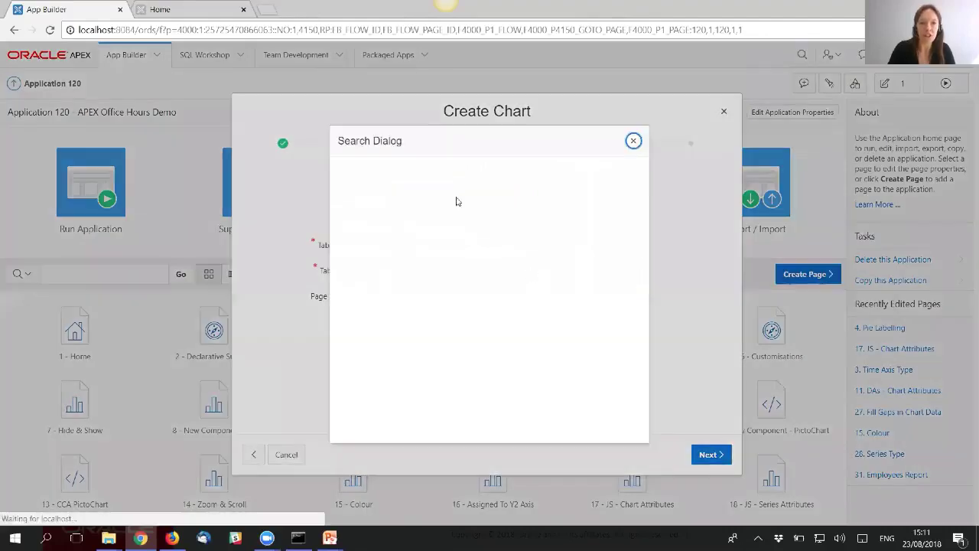
pyautogui.click(417, 175)
pyautogui.write('eb')
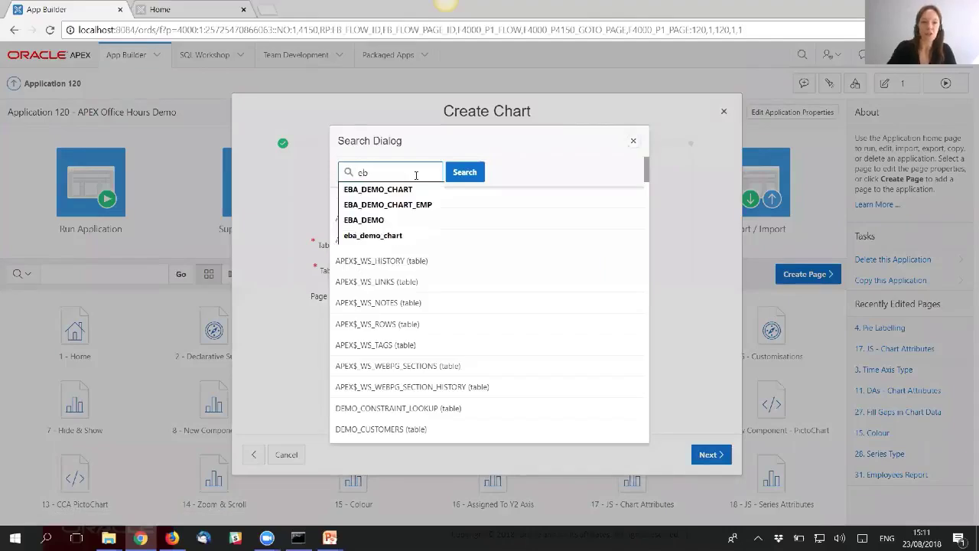
pyautogui.press('Down')
pyautogui.press('Down')
pyautogui.press('Return')
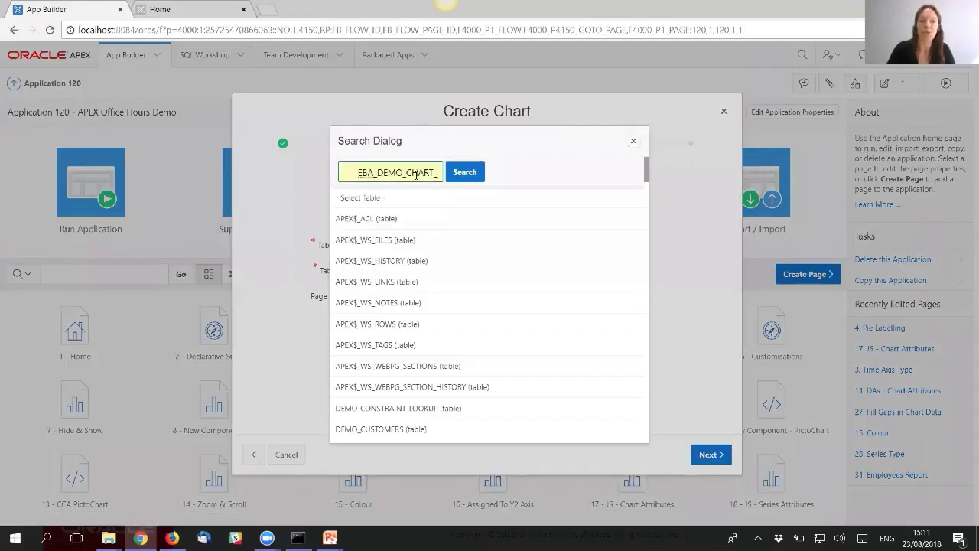
pyautogui.click(469, 173)
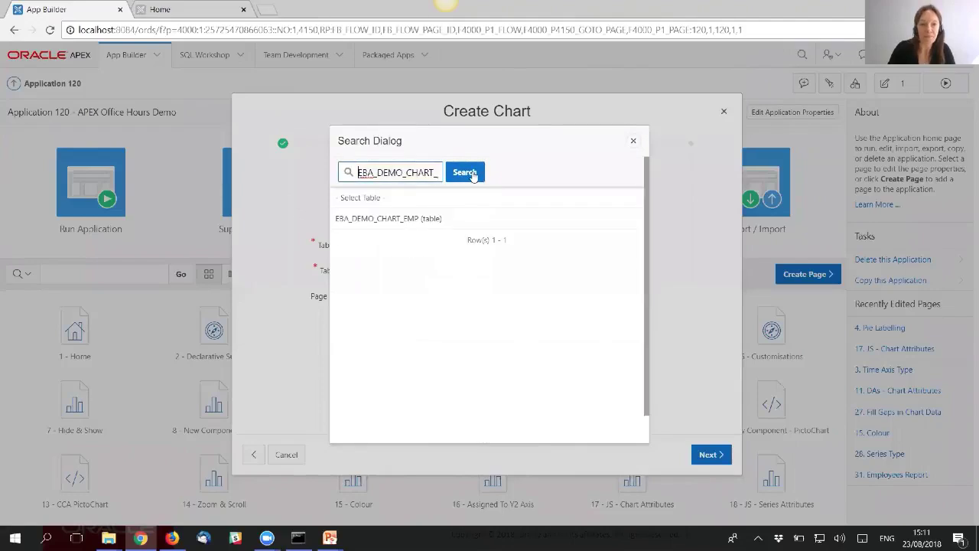
pyautogui.click(447, 218)
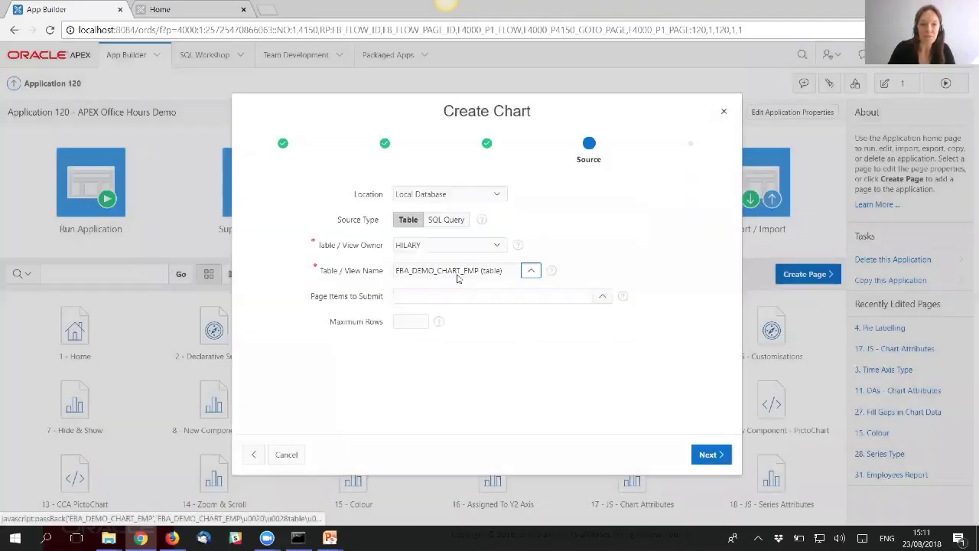
pyautogui.click(711, 454)
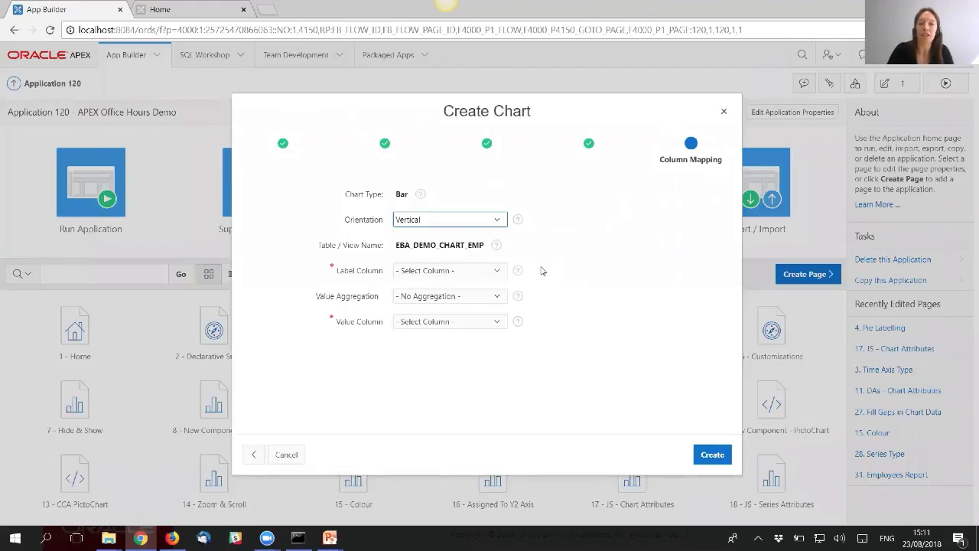
# - Map ENAME as the label column and SAL as the value column
pyautogui.click(496, 272)
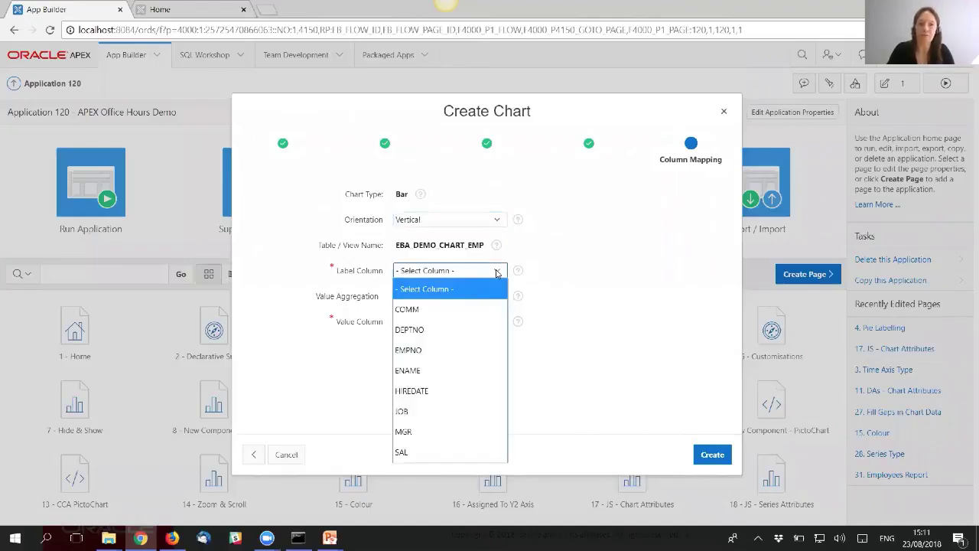
pyautogui.click(432, 369)
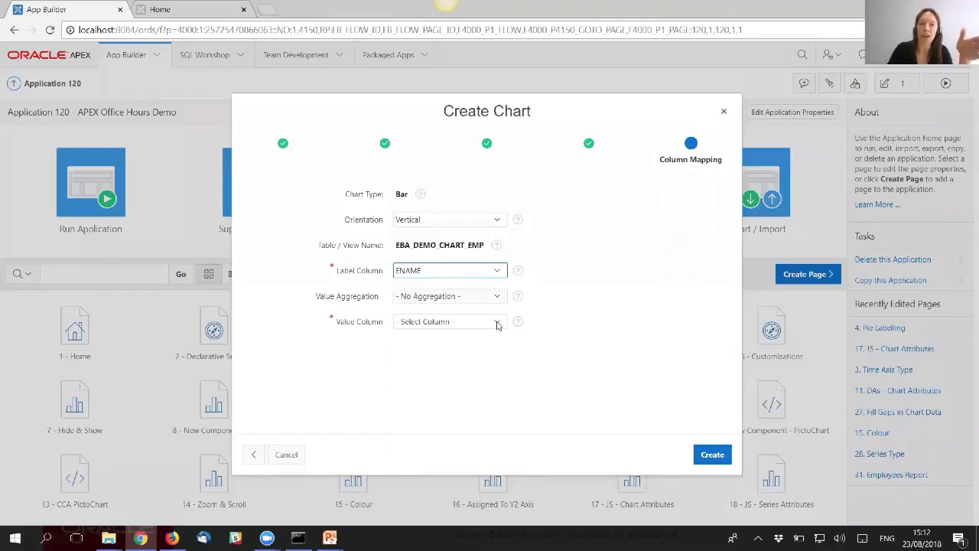
pyautogui.click(497, 323)
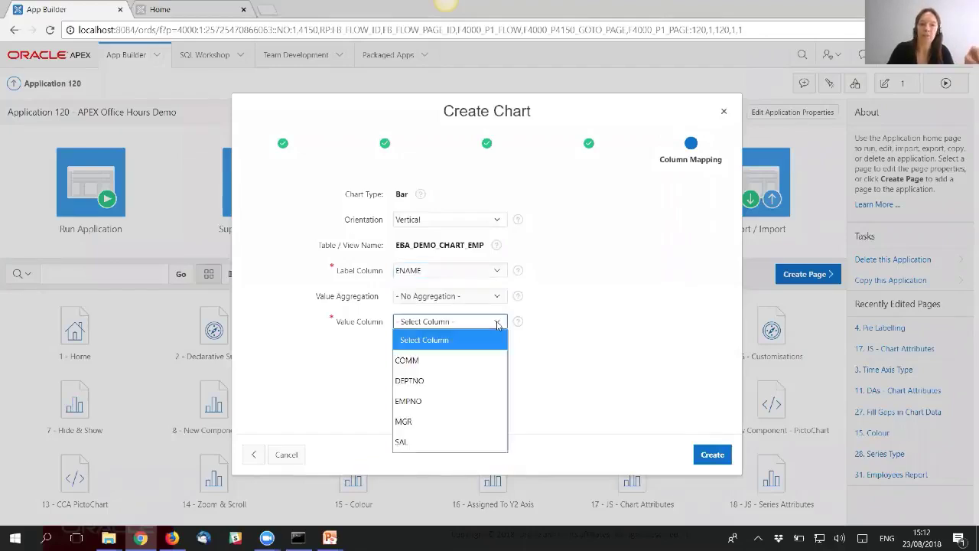
pyautogui.click(470, 442)
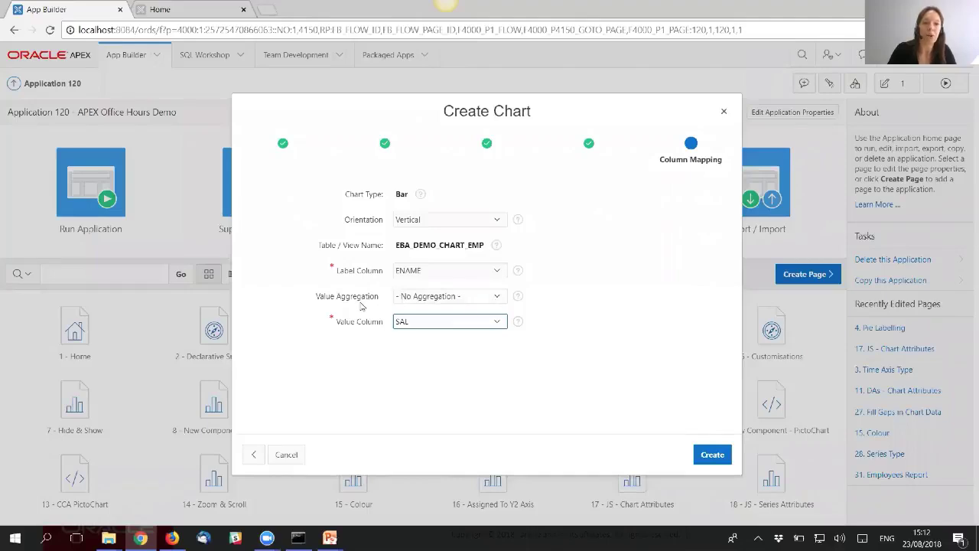
# - Check the Value Aggregation help, then create the chart page as page 32
pyautogui.click(519, 297)
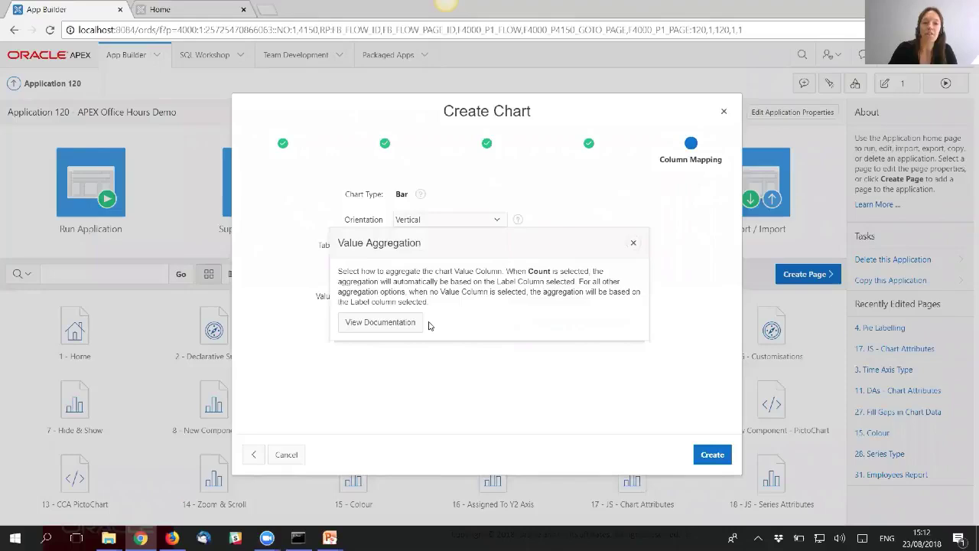
pyautogui.click(633, 243)
pyautogui.click(589, 280)
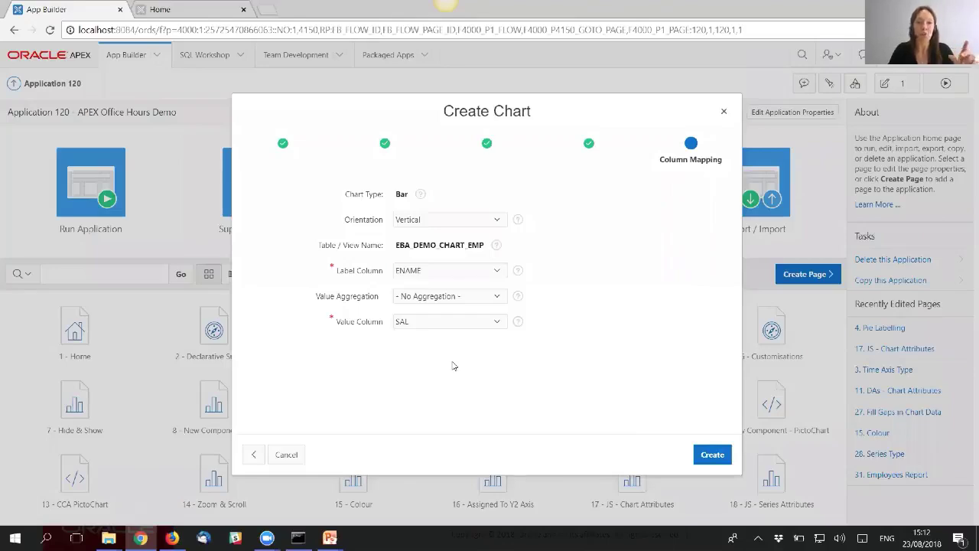
pyautogui.click(712, 456)
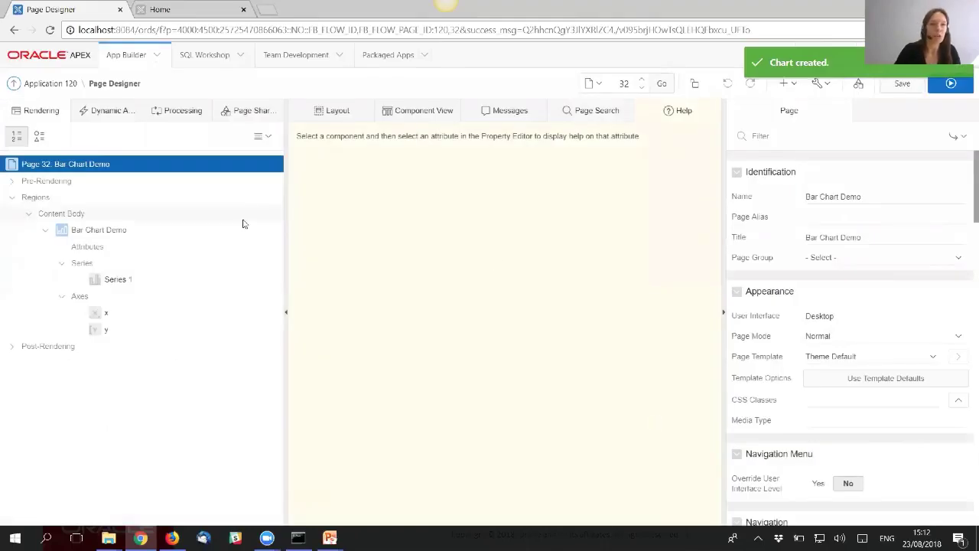
# - Enter barChart as the Bar Chart Demo region's Static ID in its Advanced properties
pyautogui.click(118, 234)
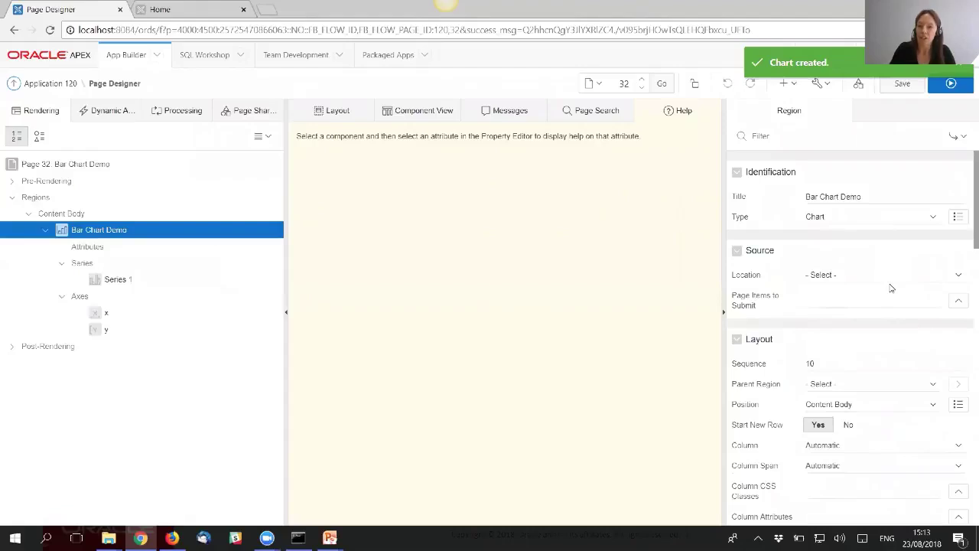
pyautogui.scroll(-1, 892, 288)
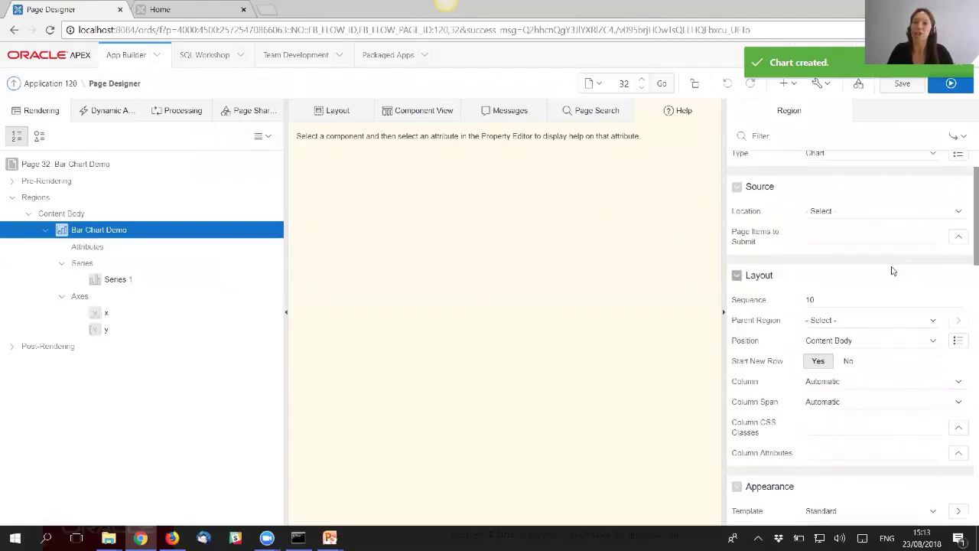
pyautogui.scroll(-1, 892, 271)
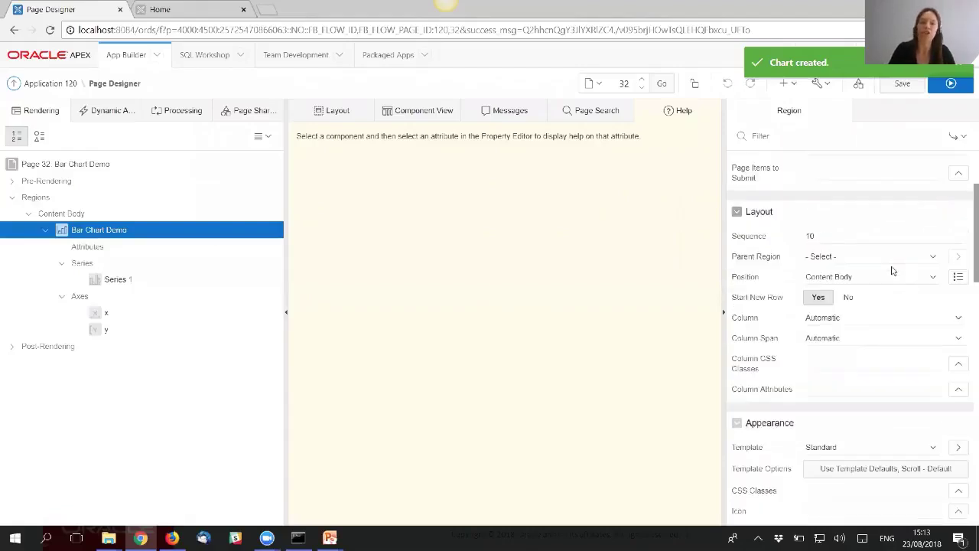
pyautogui.scroll(-3, 892, 271)
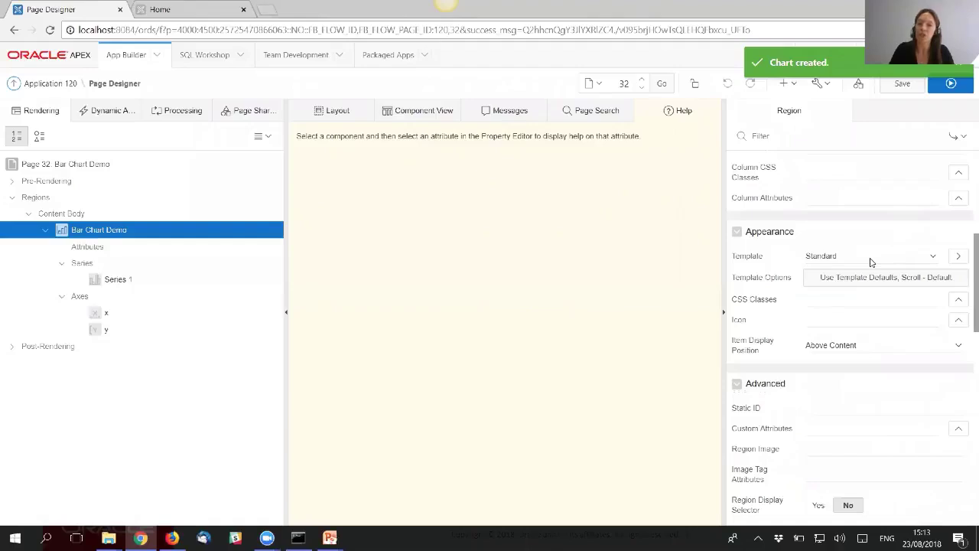
pyautogui.scroll(-1, 852, 341)
pyautogui.click(827, 345)
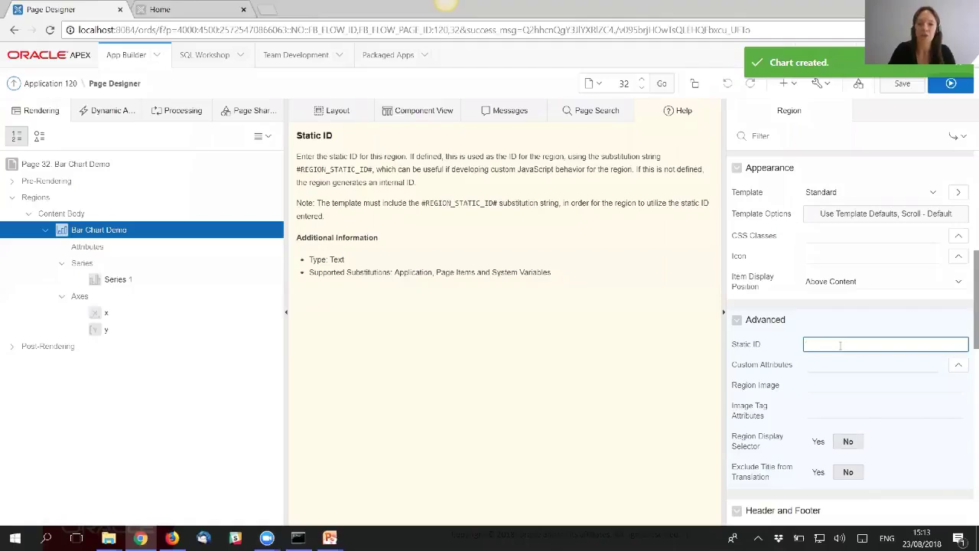
pyautogui.write('barChart')
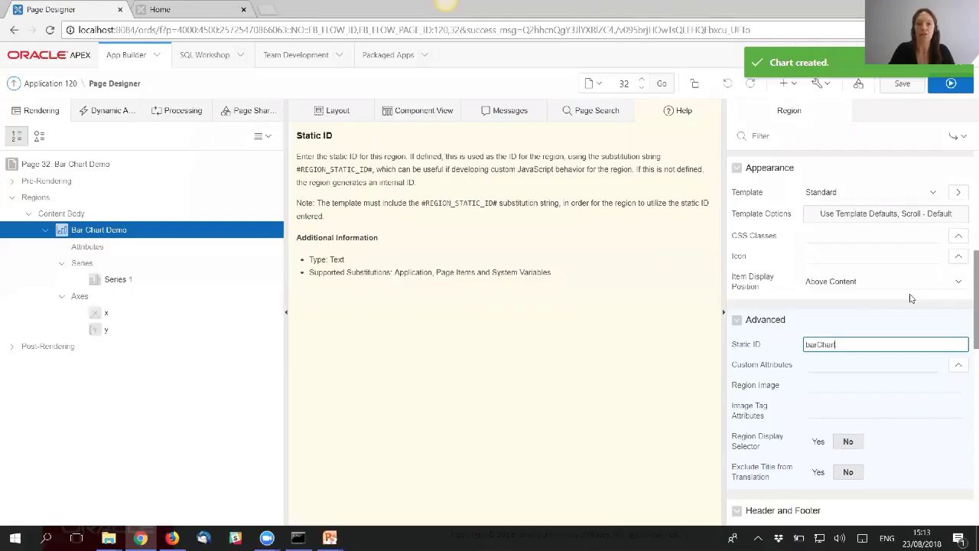
pyautogui.scroll(3, 910, 299)
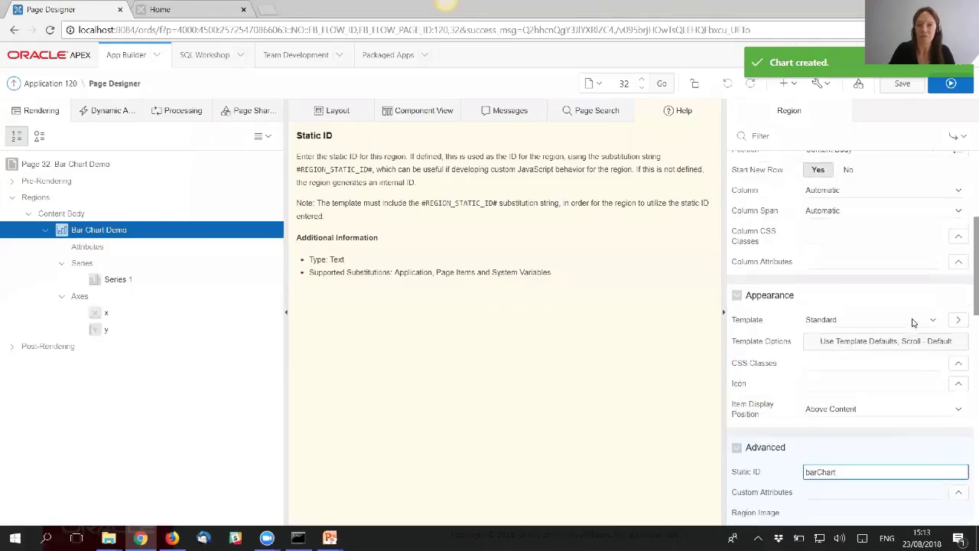
pyautogui.scroll(1, 849, 283)
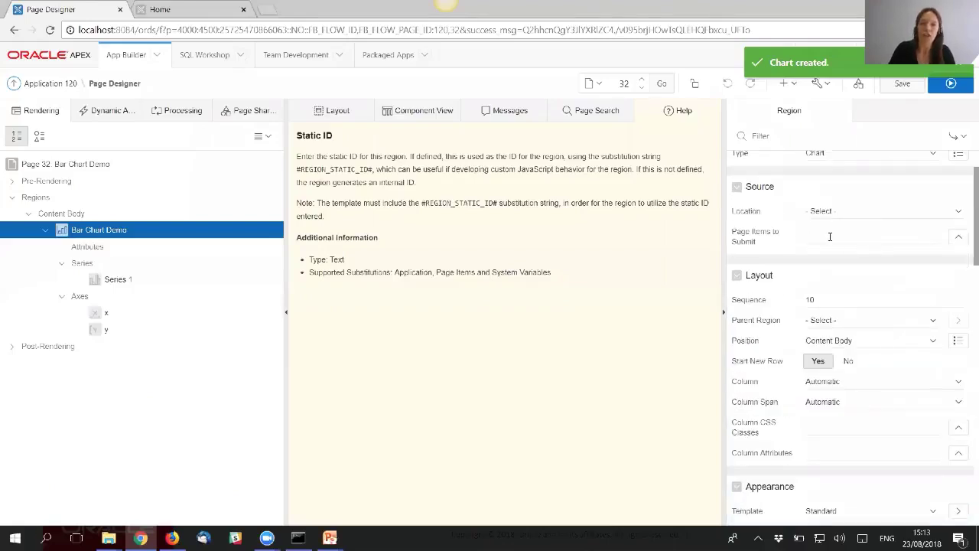
pyautogui.scroll(1, 830, 237)
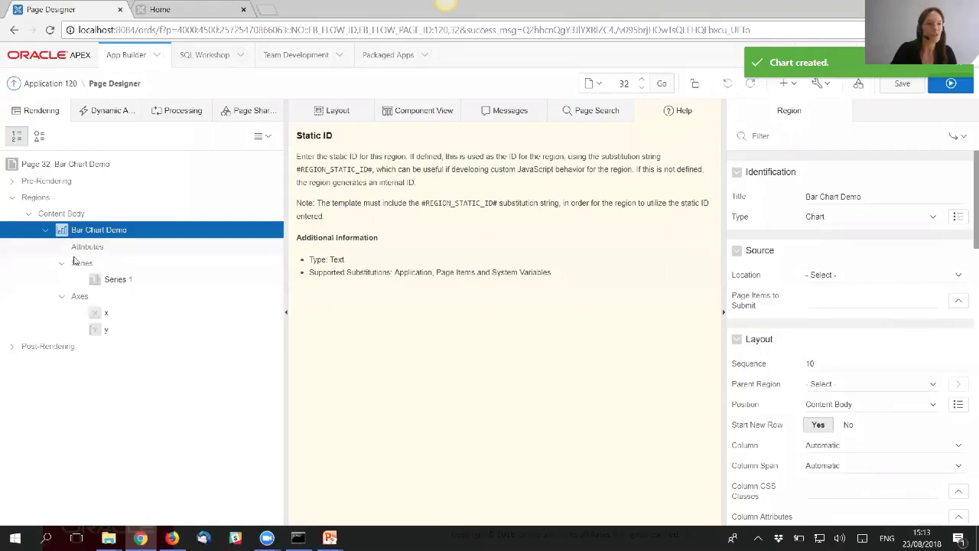
# - Review the chart's Attributes, noting Legend off and empty JavaScript Initialization Code
pyautogui.click(98, 247)
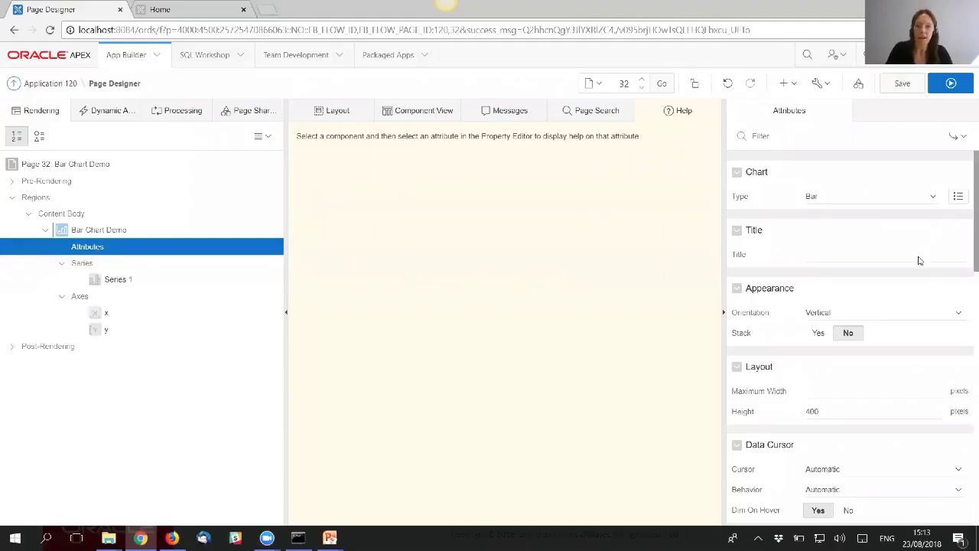
pyautogui.scroll(-1, 918, 258)
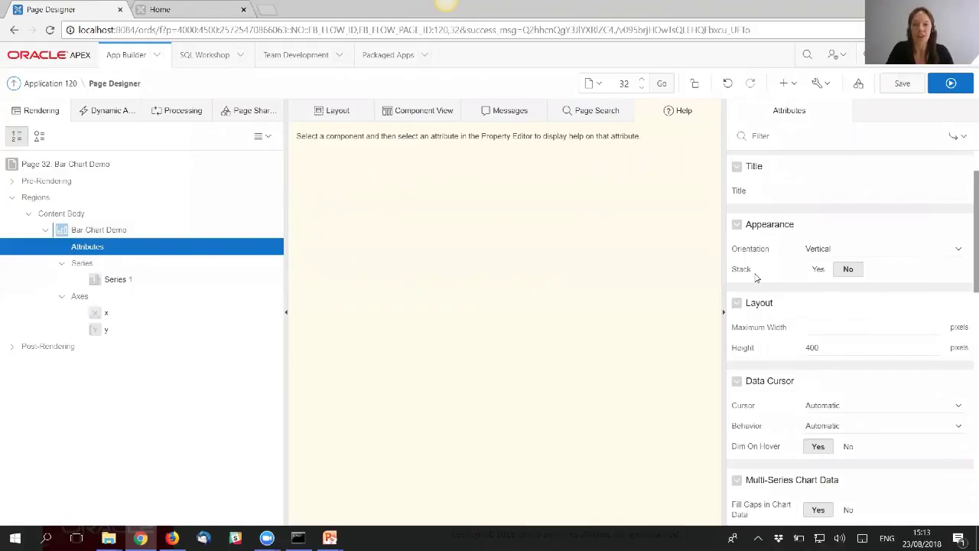
pyautogui.scroll(-3, 885, 308)
pyautogui.scroll(-2, 885, 310)
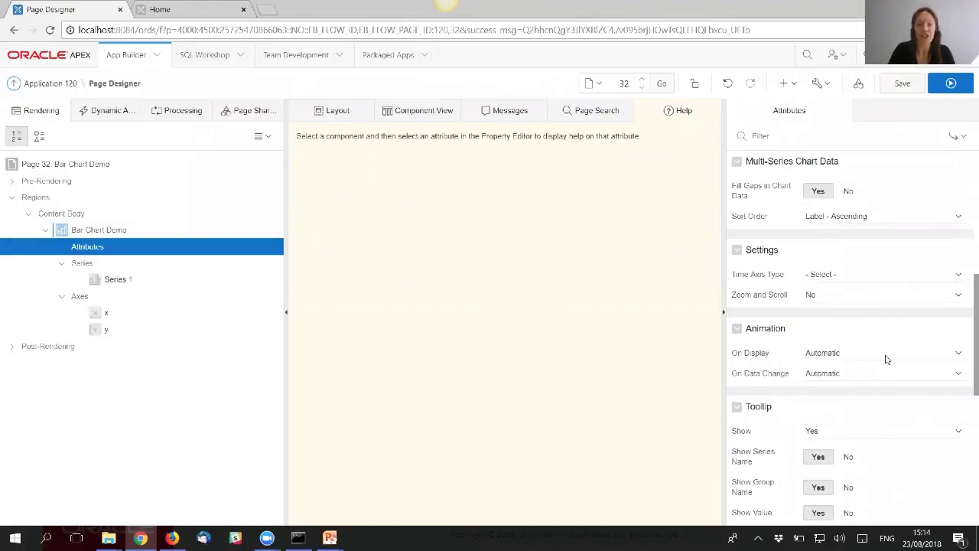
pyautogui.scroll(-1, 886, 361)
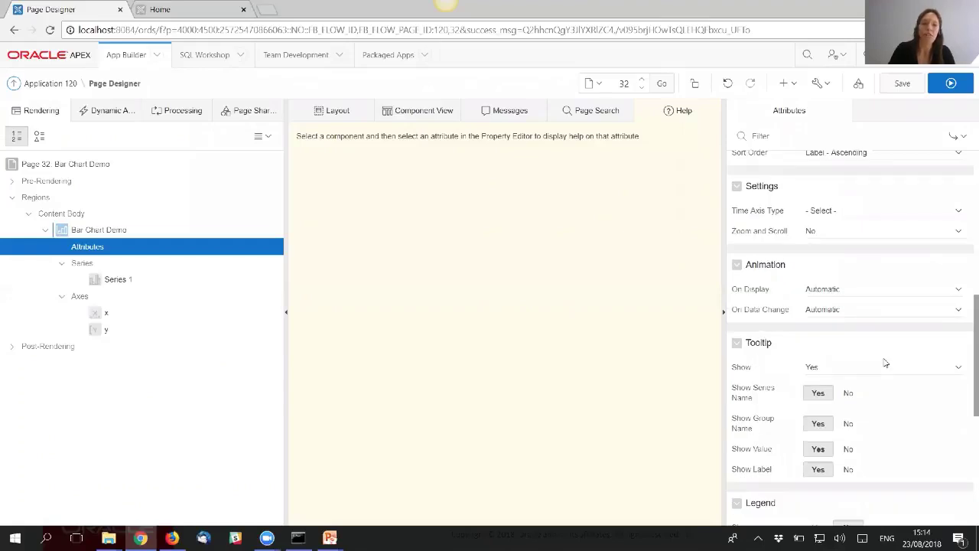
pyautogui.scroll(-2, 887, 342)
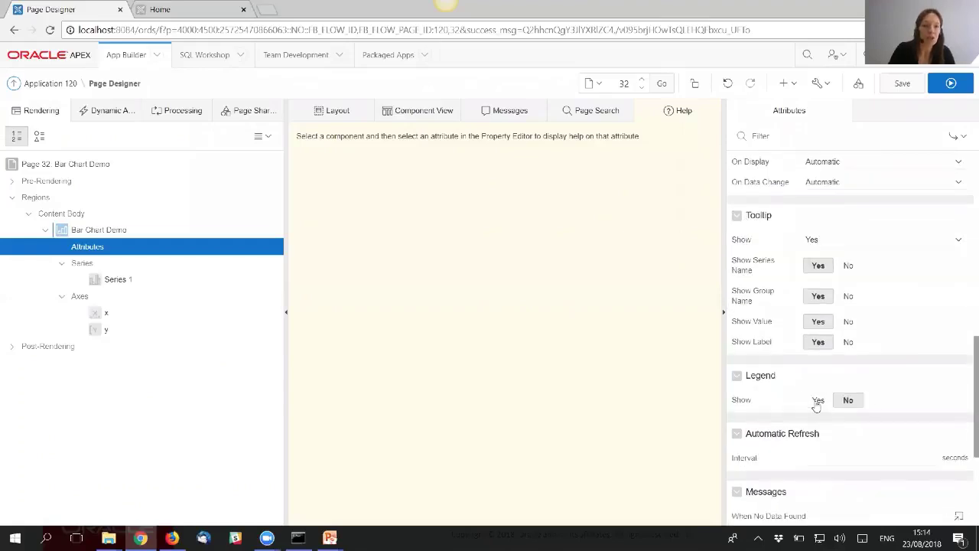
pyautogui.scroll(-3, 946, 367)
pyautogui.scroll(-1, 930, 354)
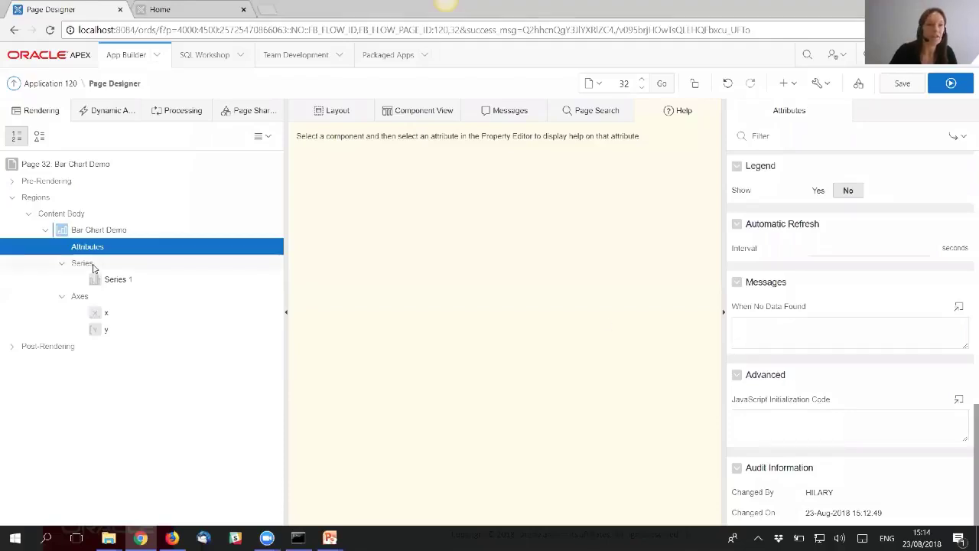
# - Review Series 1: Local Database source, ENAME label and tooltip, SAL value
pyautogui.click(115, 280)
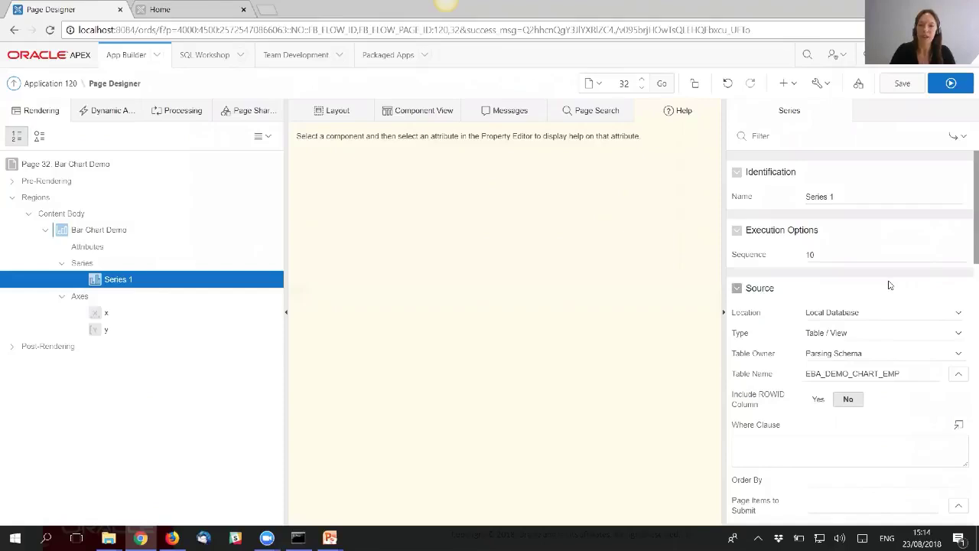
pyautogui.scroll(-1, 887, 282)
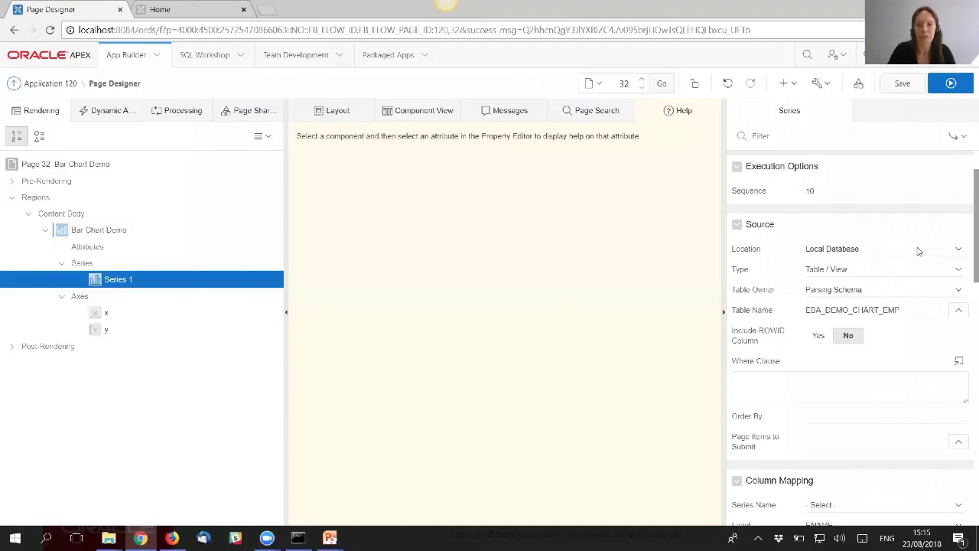
pyautogui.click(950, 250)
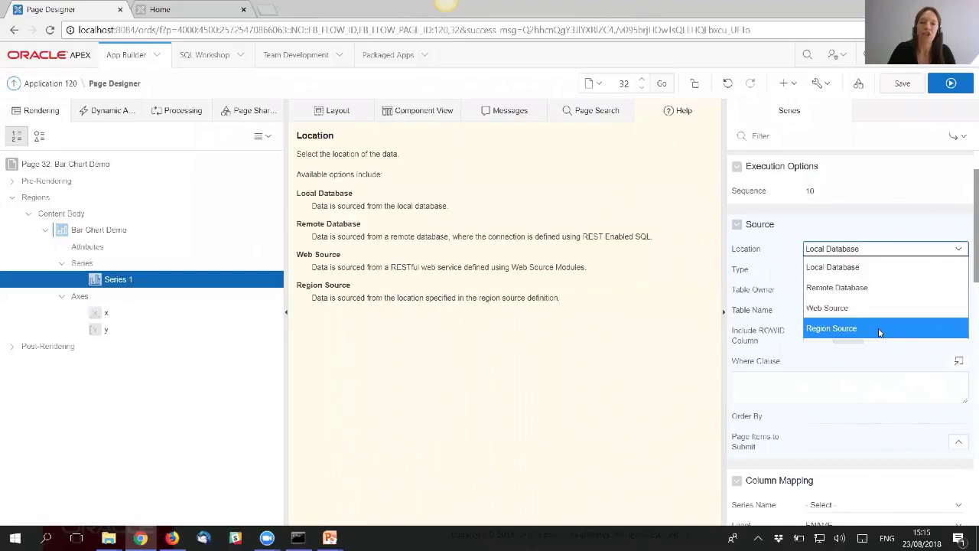
pyautogui.click(964, 208)
pyautogui.scroll(-1, 774, 474)
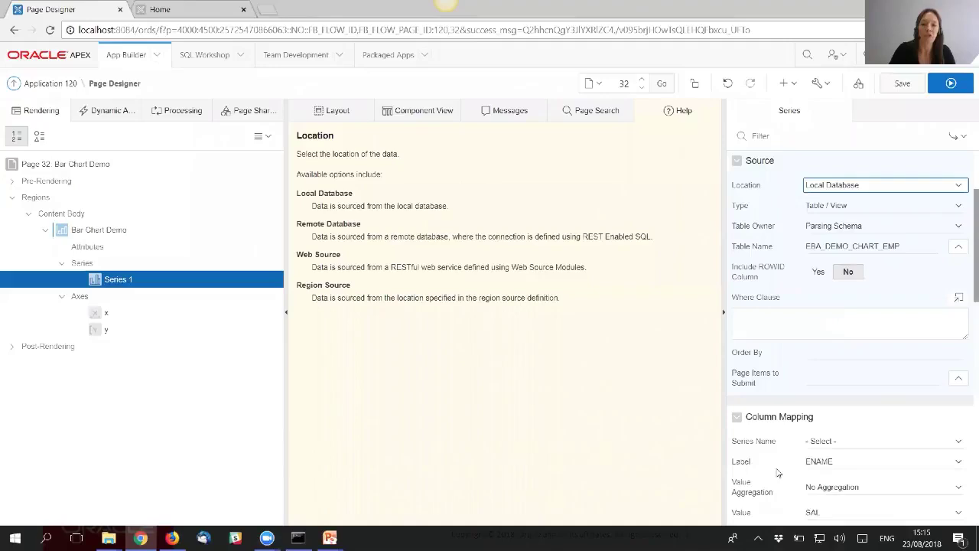
pyautogui.scroll(-1, 783, 456)
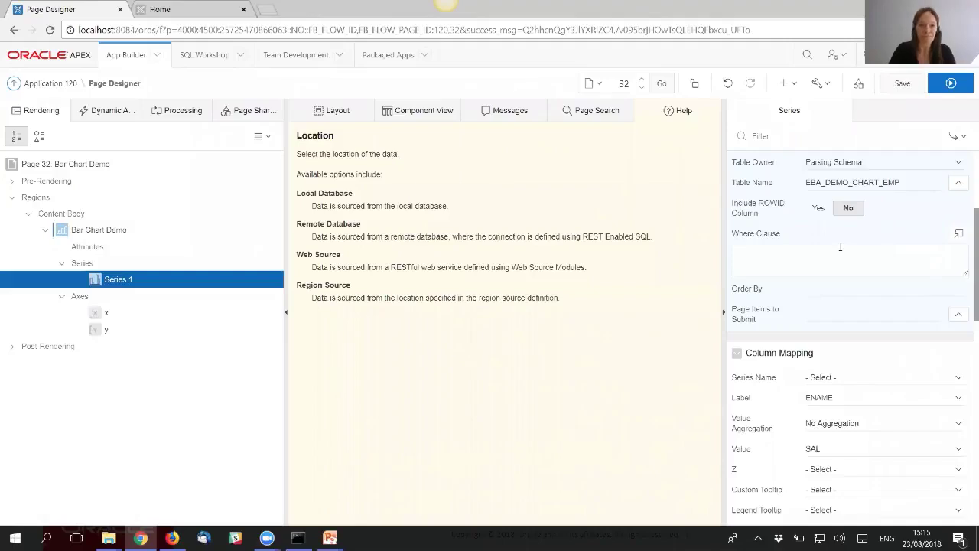
pyautogui.scroll(-1, 845, 314)
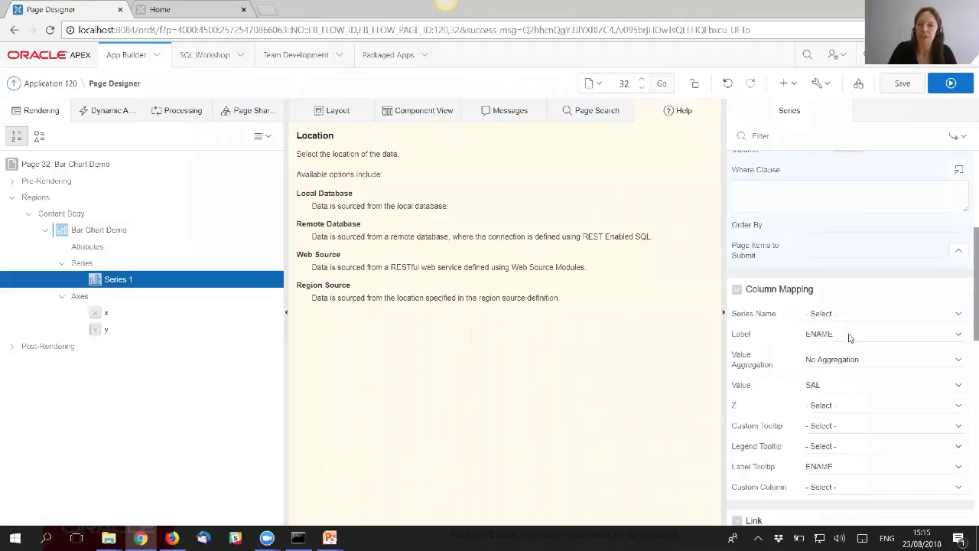
pyautogui.scroll(-1, 856, 348)
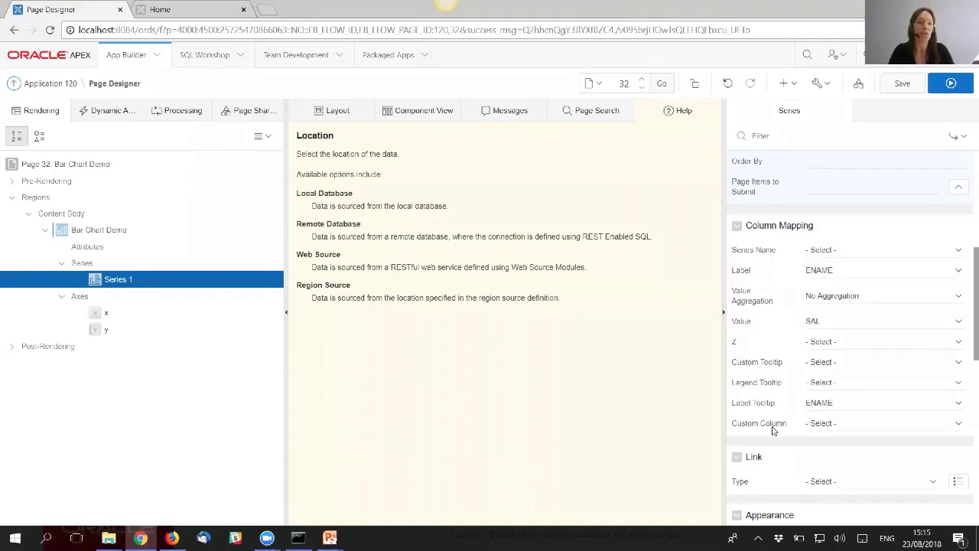
pyautogui.scroll(-1, 773, 431)
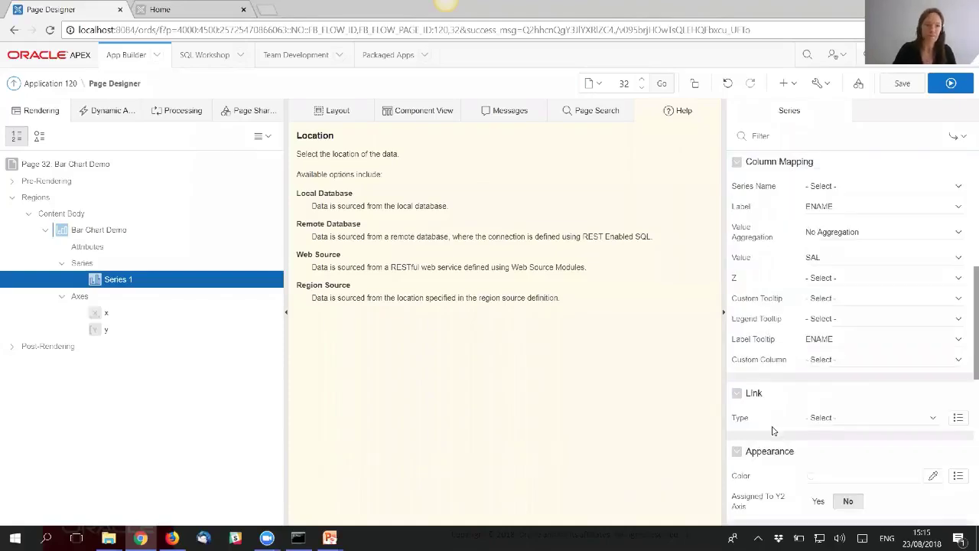
pyautogui.scroll(-1, 773, 431)
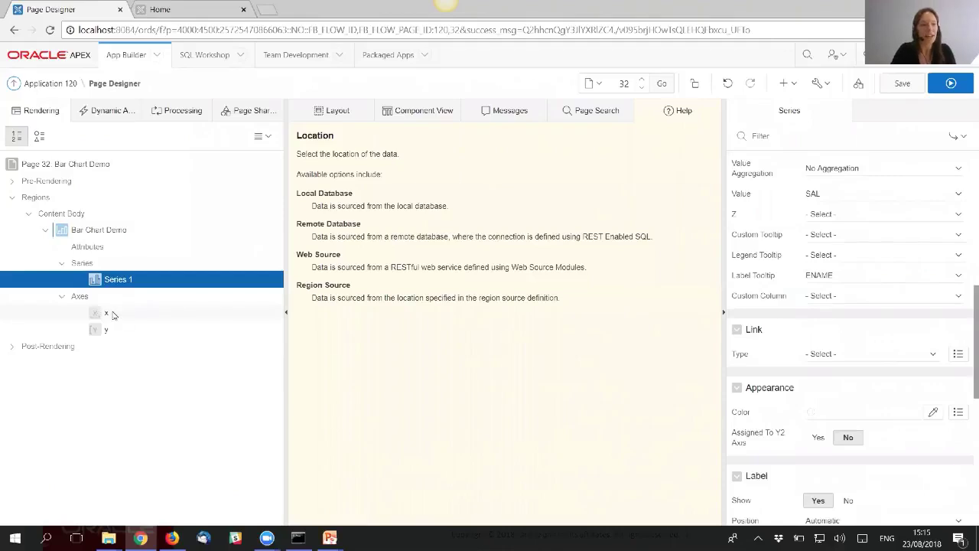
# - Review the x axis properties (Show Axis Yes, Zero baseline, Linear scale), then save and run
pyautogui.click(112, 314)
pyautogui.scroll(-1, 891, 283)
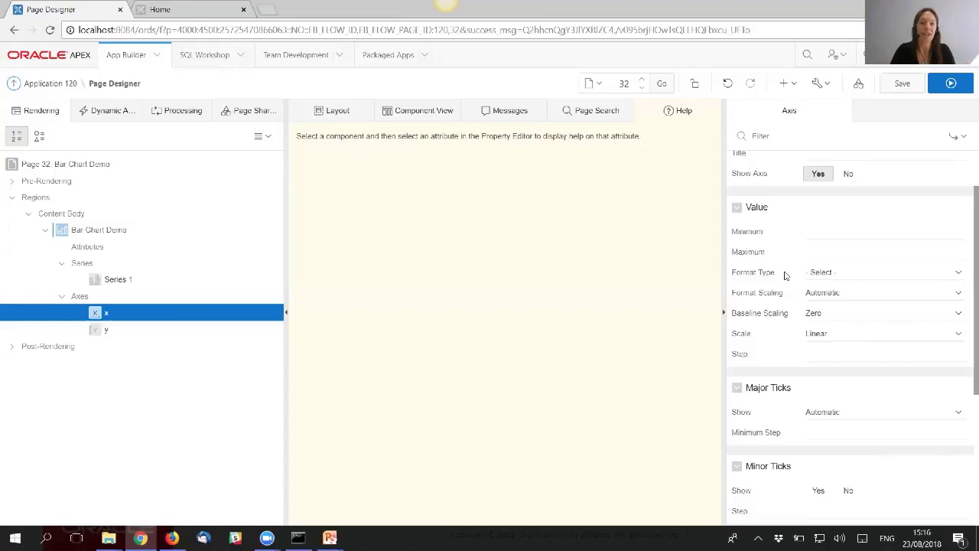
pyautogui.scroll(-2, 865, 345)
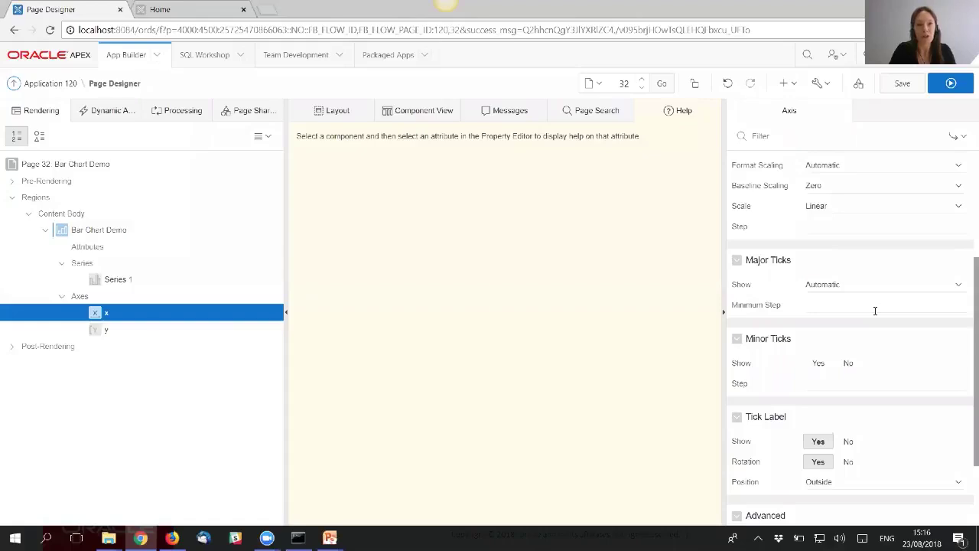
pyautogui.scroll(3, 879, 281)
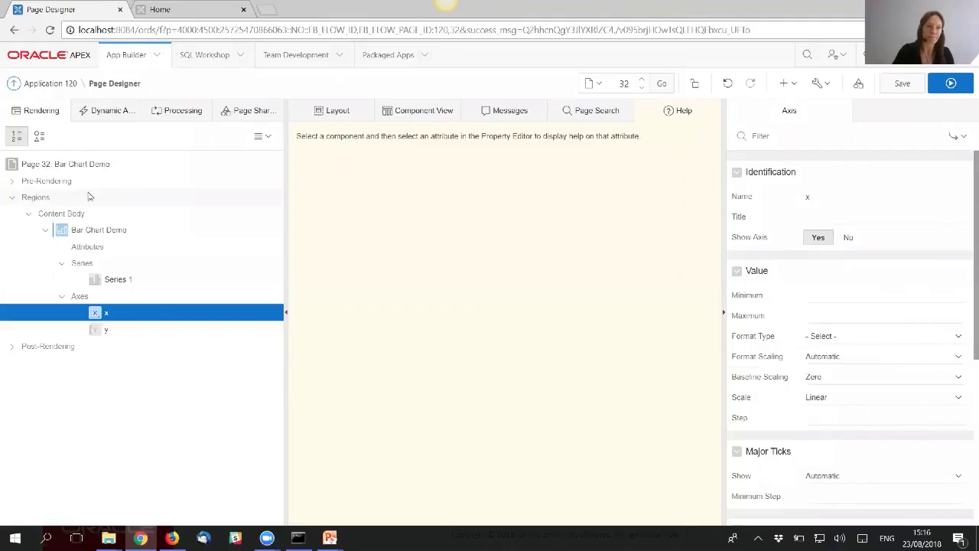
pyautogui.click(953, 84)
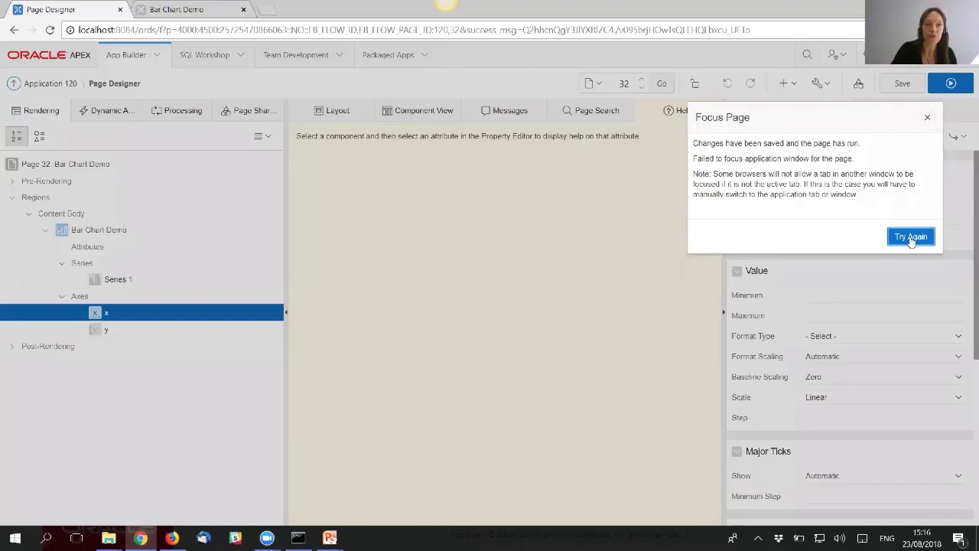
# - View the salary bars for 14 employees, then Quick Edit the chart region
pyautogui.click(911, 238)
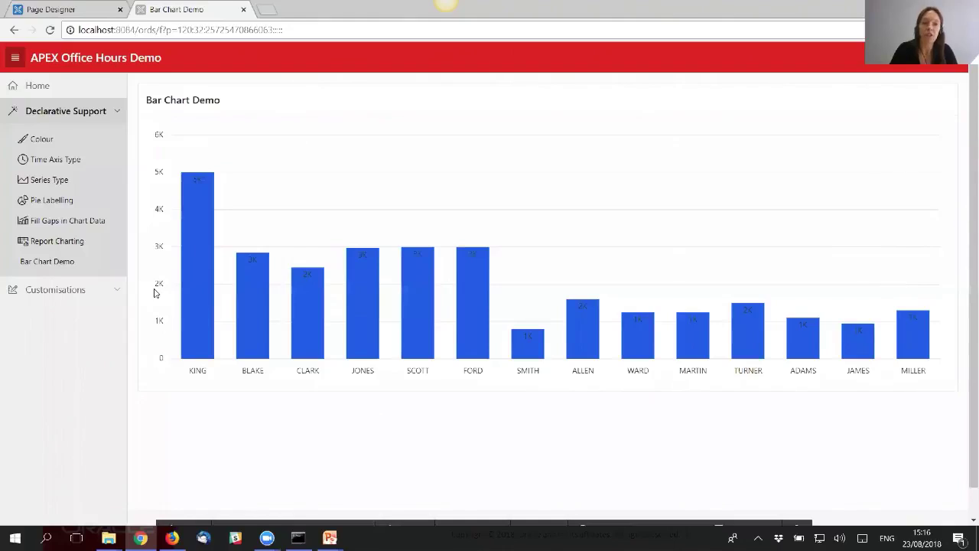
pyautogui.moveTo(197, 224)
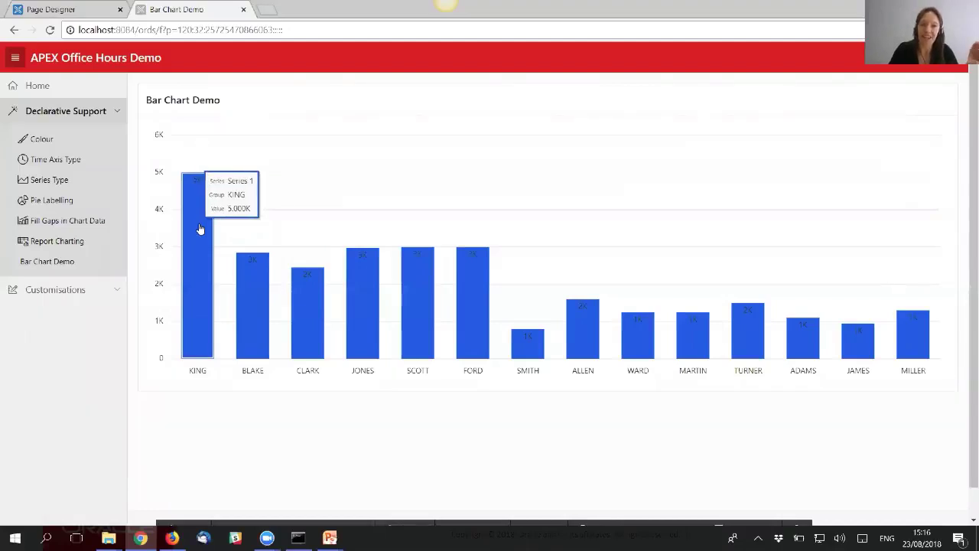
pyautogui.moveTo(604, 523)
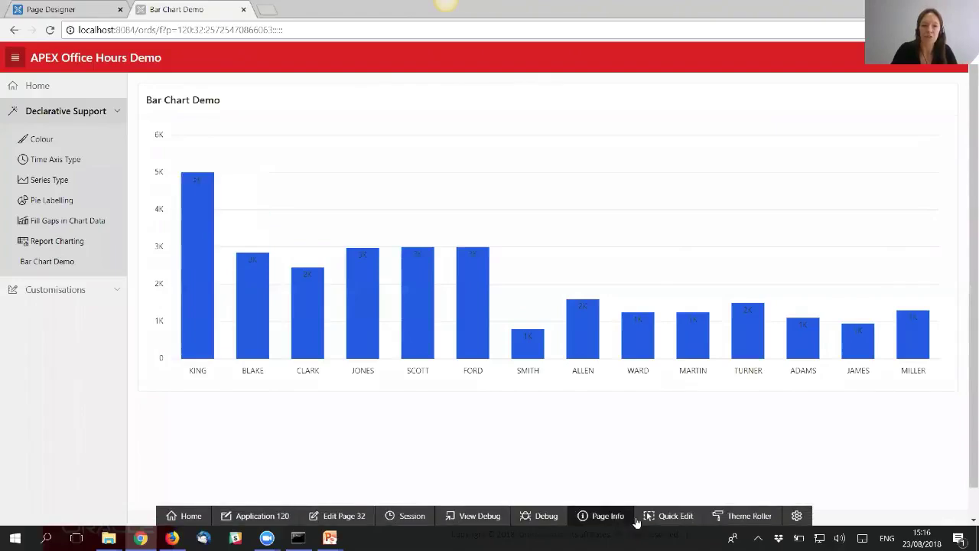
pyautogui.click(664, 520)
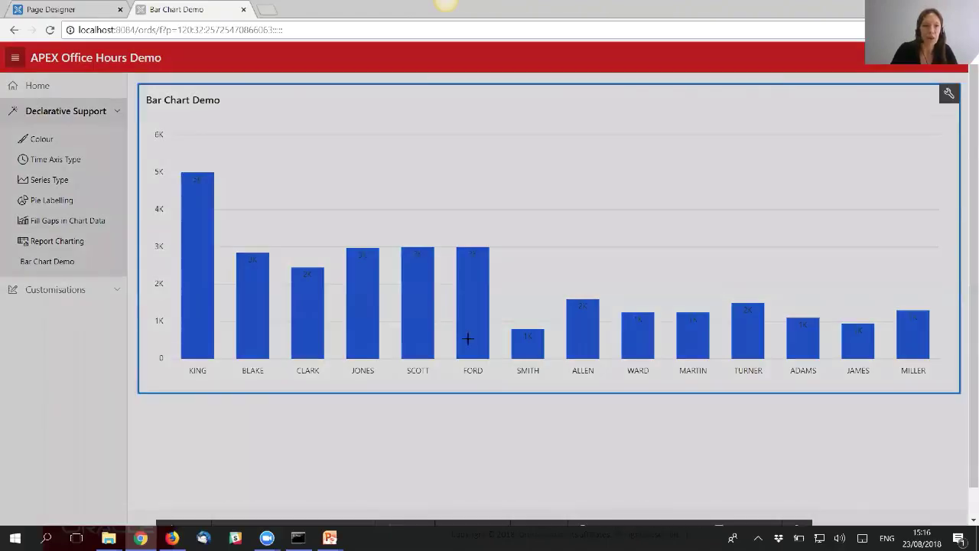
pyautogui.click(468, 338)
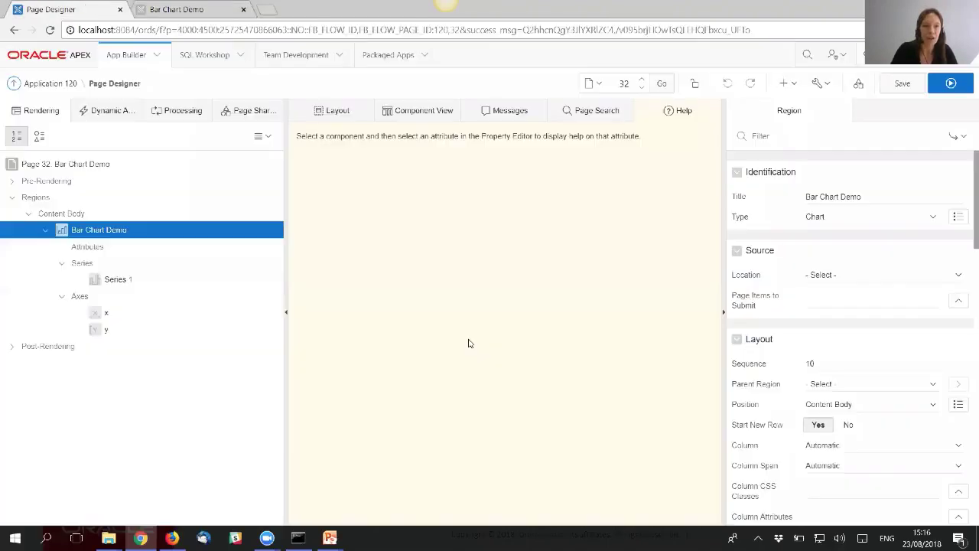
# - Give the y axis Currency format, 0 decimal places and USD, then save and run
pyautogui.click(106, 330)
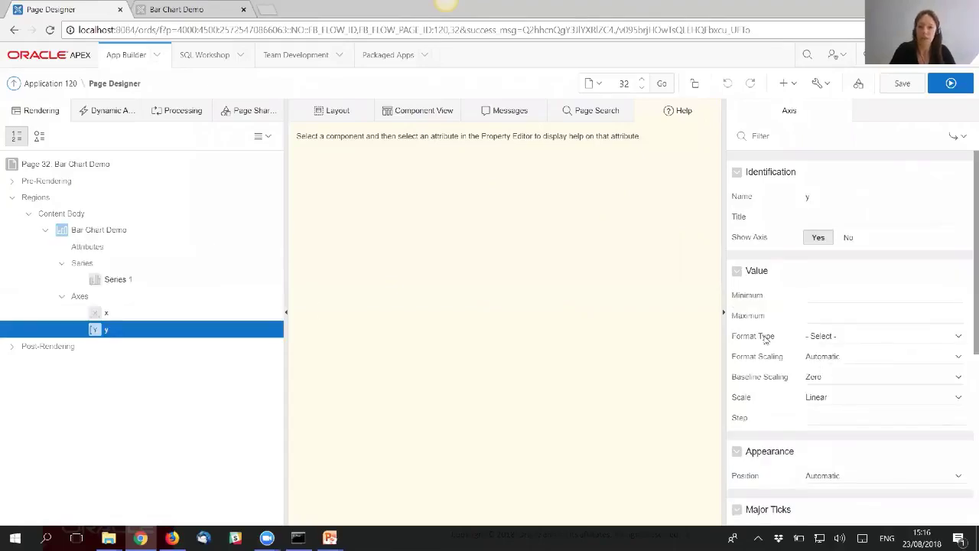
pyautogui.click(825, 341)
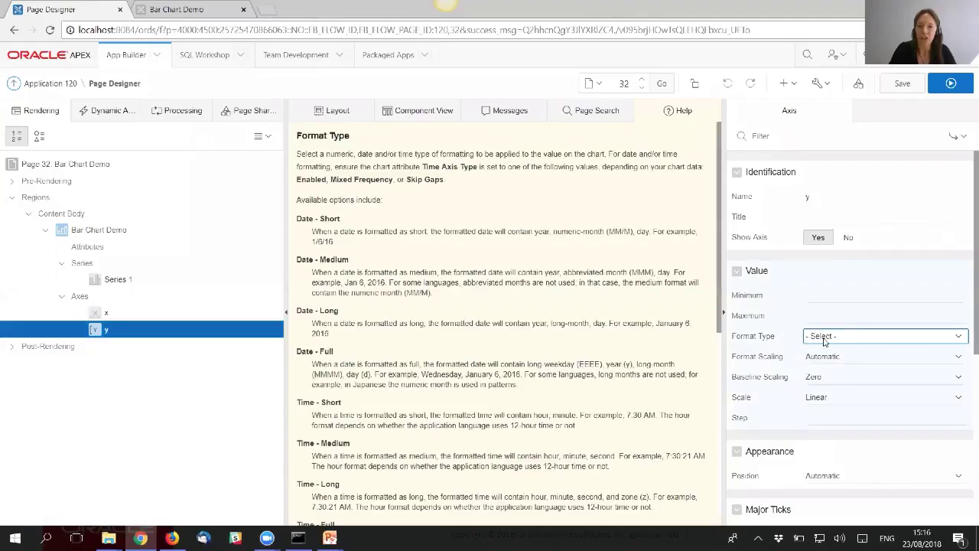
pyautogui.click(847, 340)
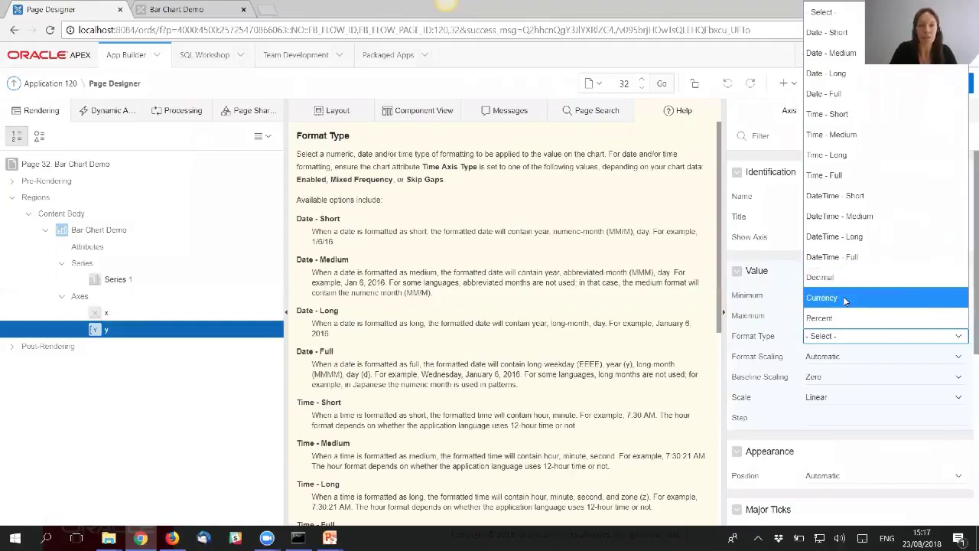
pyautogui.click(844, 297)
pyautogui.click(825, 356)
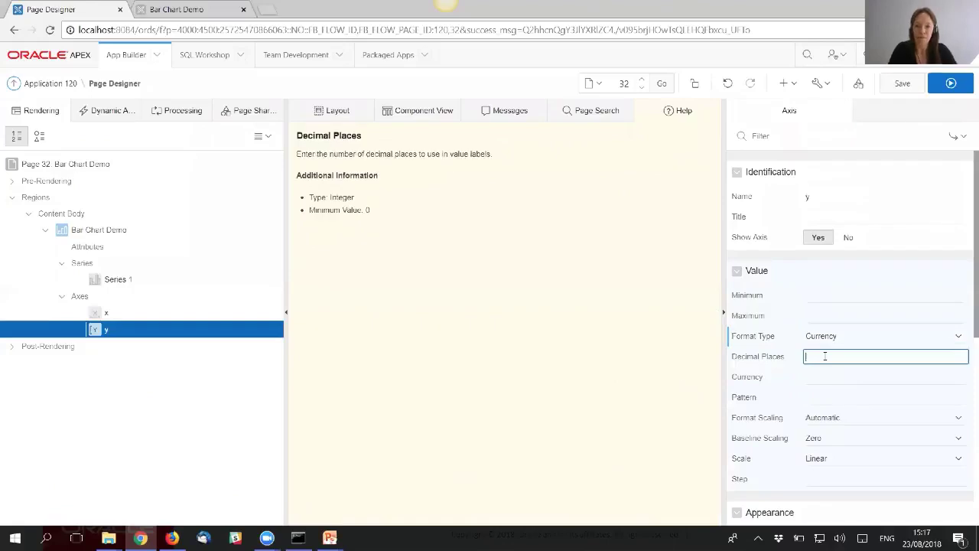
pyautogui.write('0')
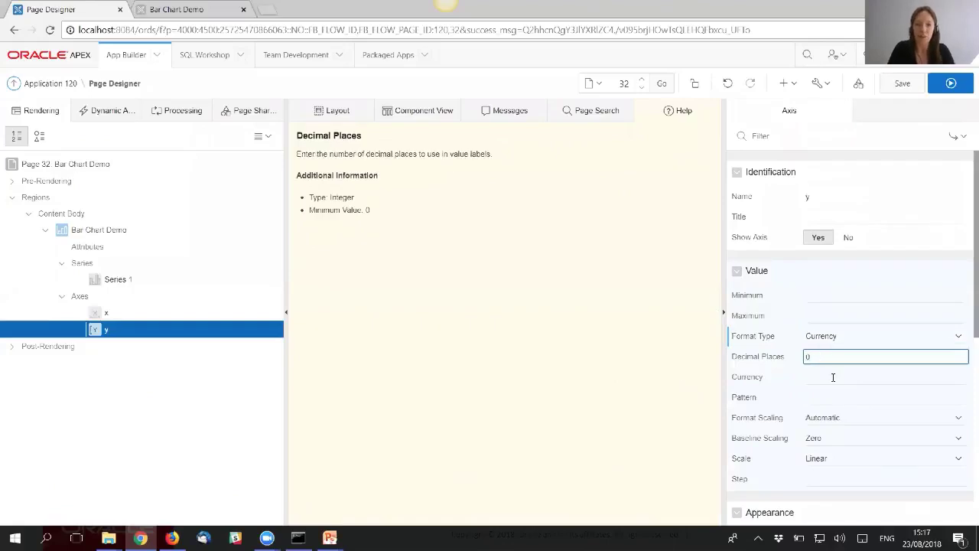
pyautogui.click(833, 377)
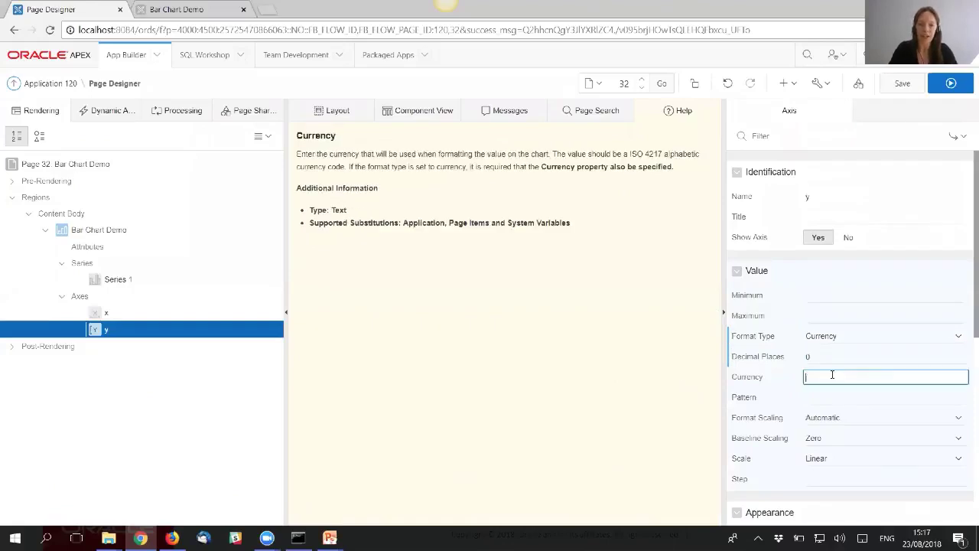
pyautogui.write('USD')
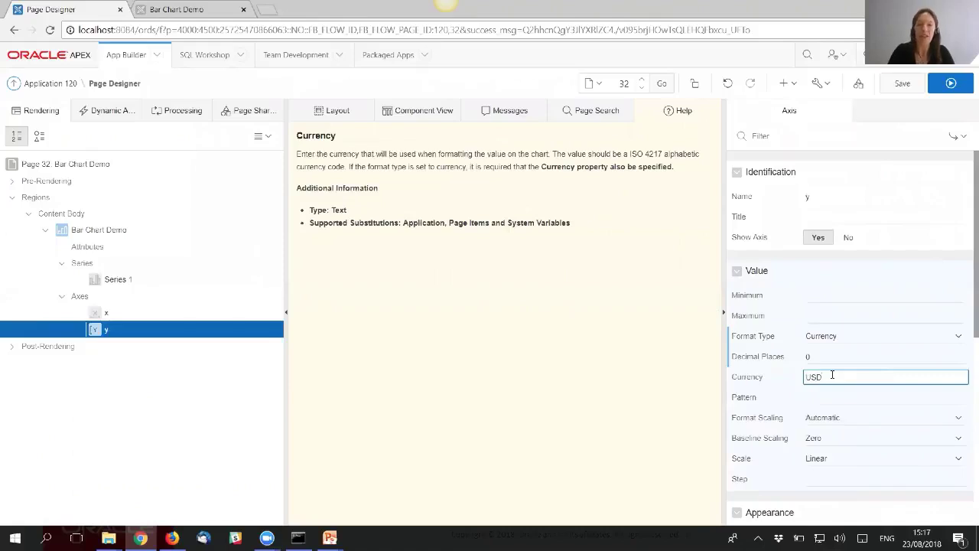
pyautogui.click(905, 88)
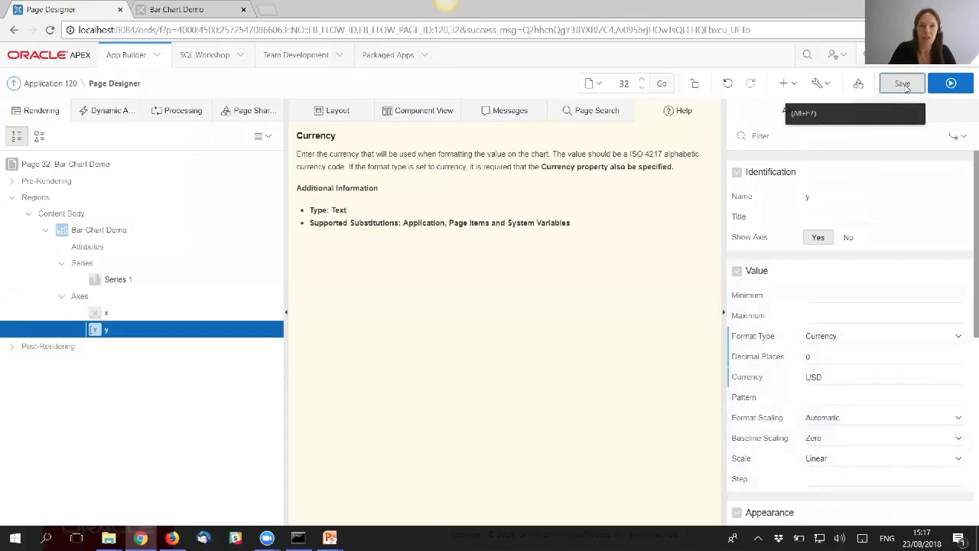
pyautogui.click(951, 83)
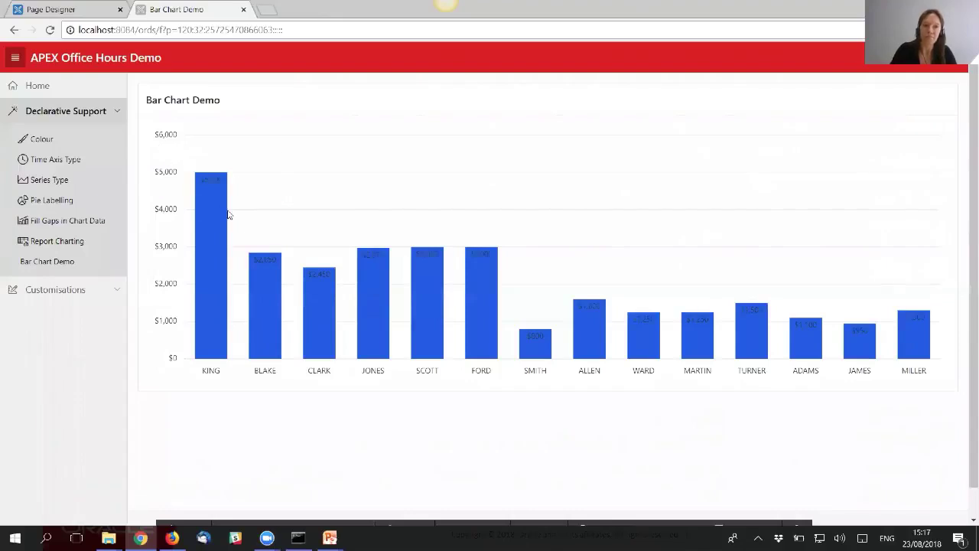
# - Set Application Primary Language to German (Austria) in Globalization Attributes, apply, and run the page
pyautogui.moveTo(214, 200)
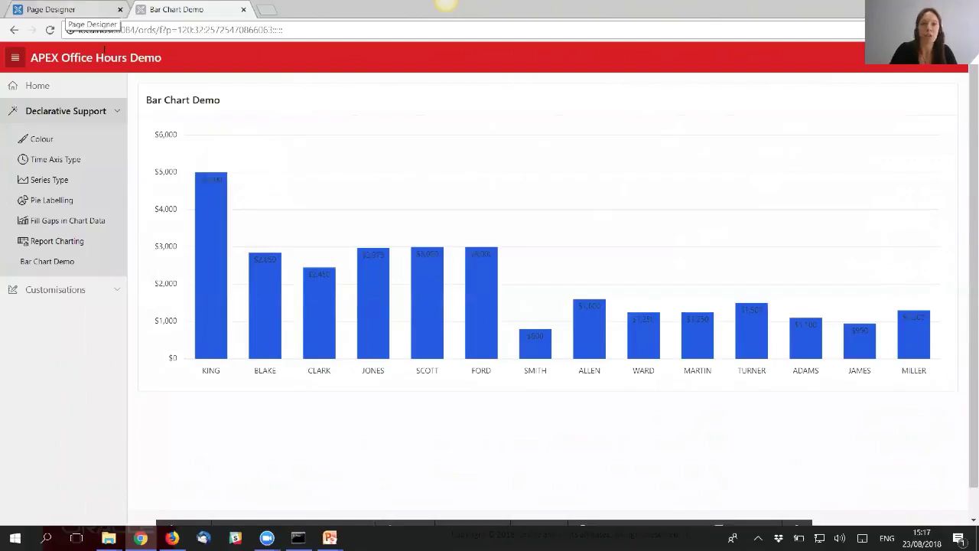
pyautogui.click(84, 9)
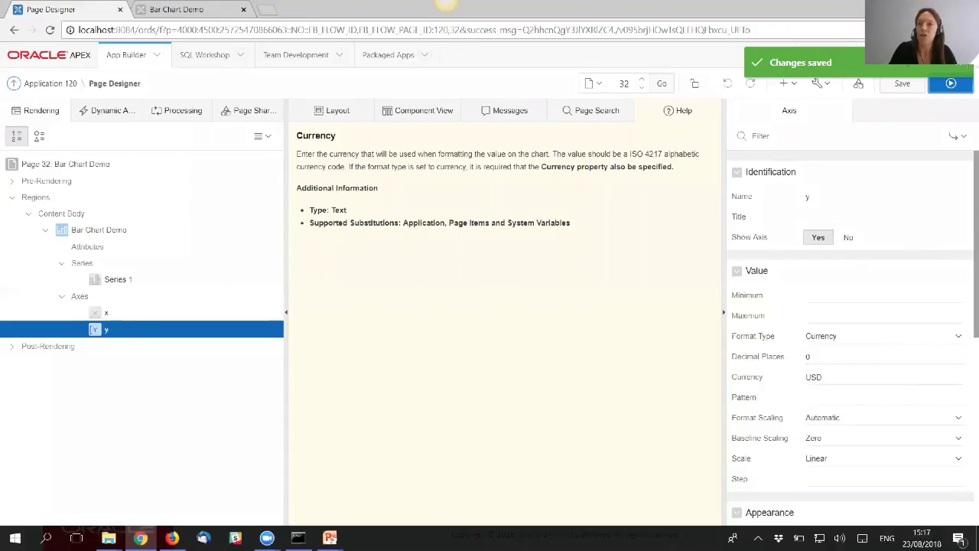
pyautogui.click(807, 55)
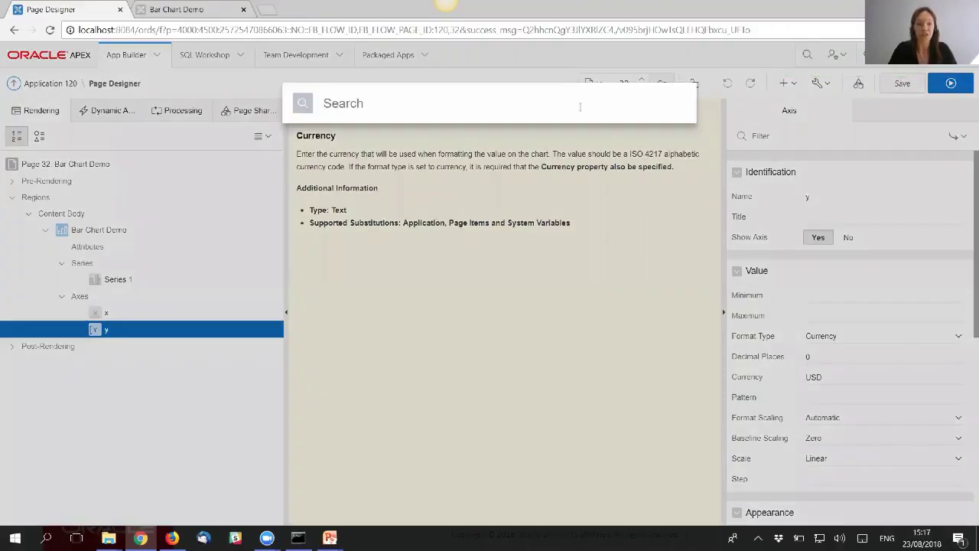
pyautogui.write('glob')
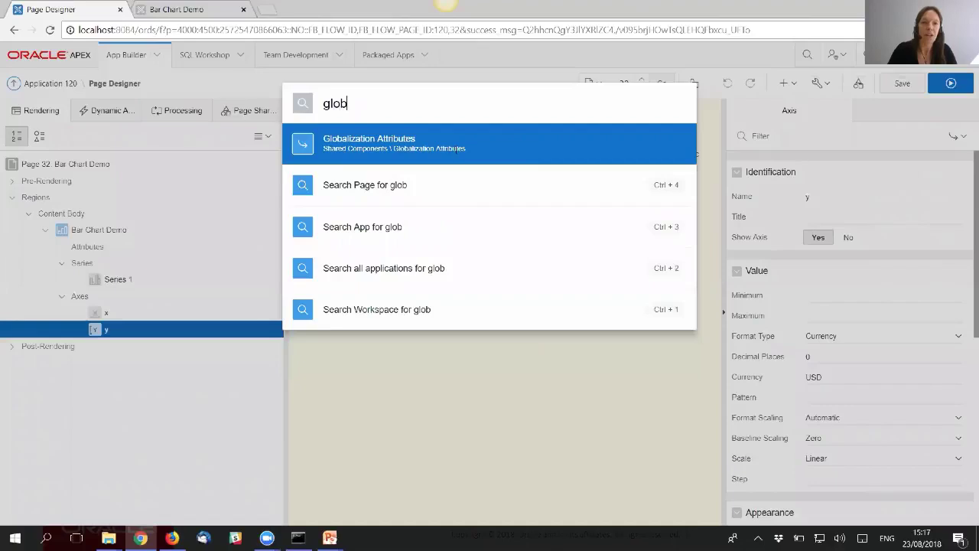
pyautogui.click(455, 148)
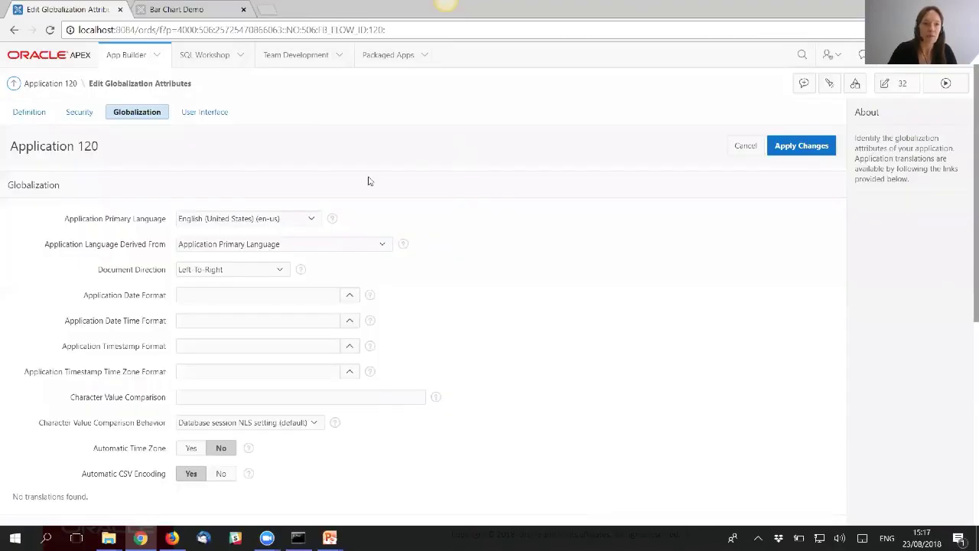
pyautogui.click(310, 219)
pyautogui.press('g')
pyautogui.press('e')
pyautogui.press('Return')
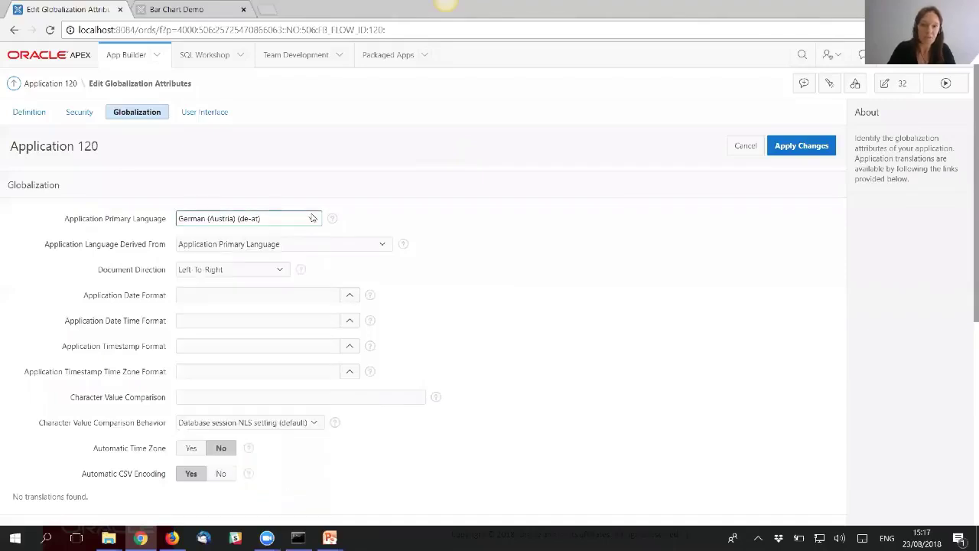
pyautogui.click(816, 146)
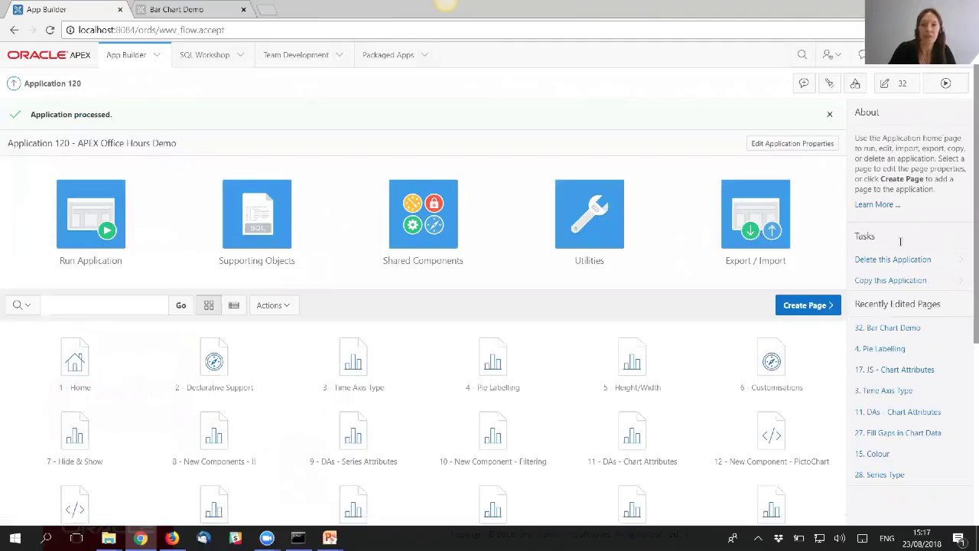
pyautogui.click(947, 84)
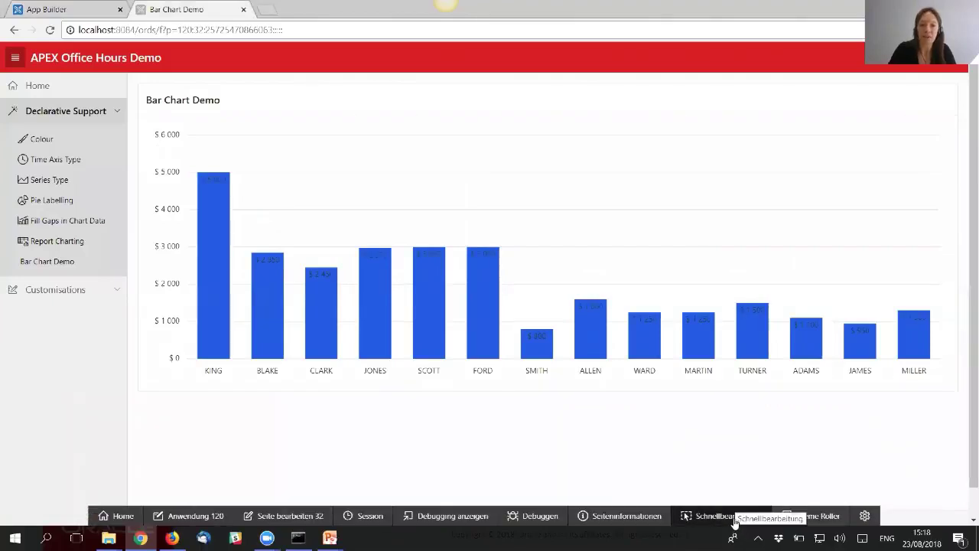
# - Through Quick Edit, clear the y axis USD currency code, then save and run the page
pyautogui.click(732, 519)
pyautogui.click(501, 344)
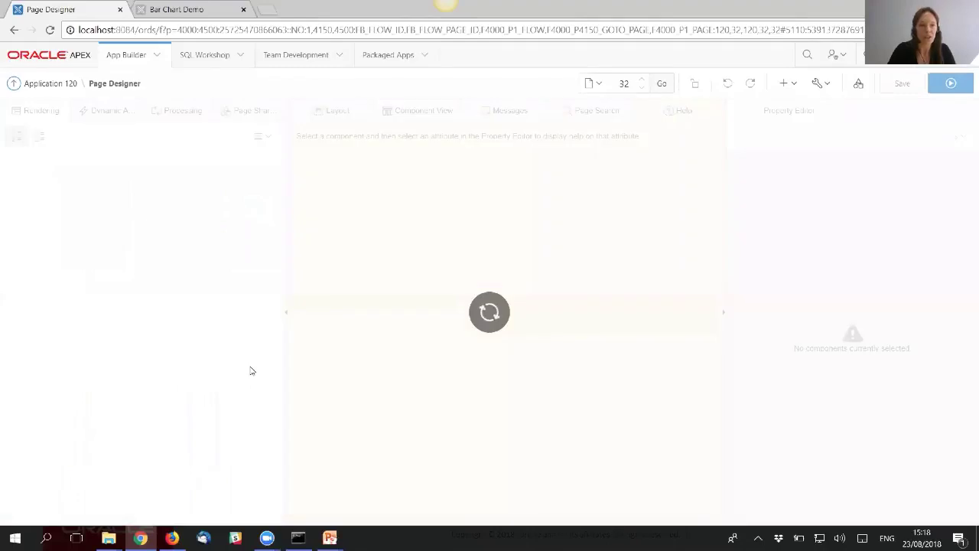
pyautogui.click(107, 329)
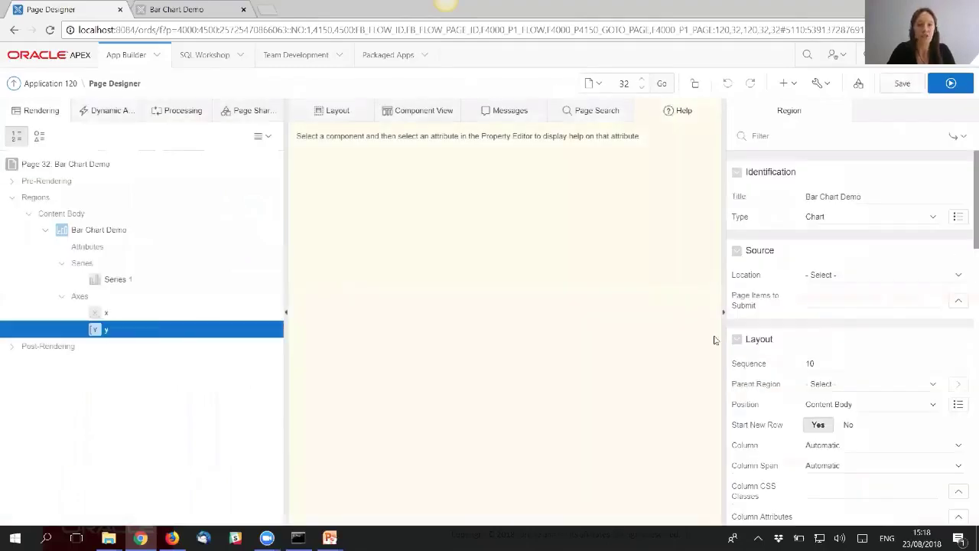
pyautogui.doubleClick(824, 377)
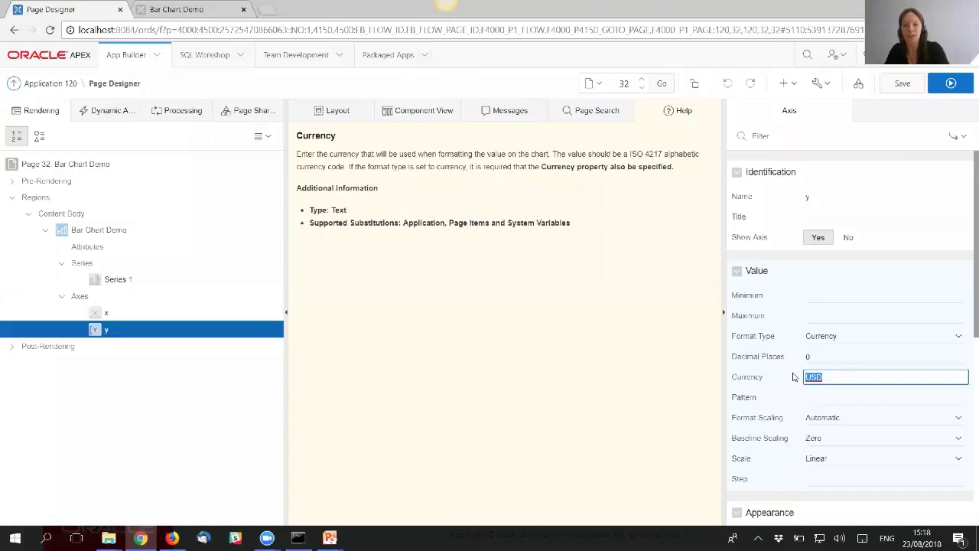
pyautogui.press('BackSpace')
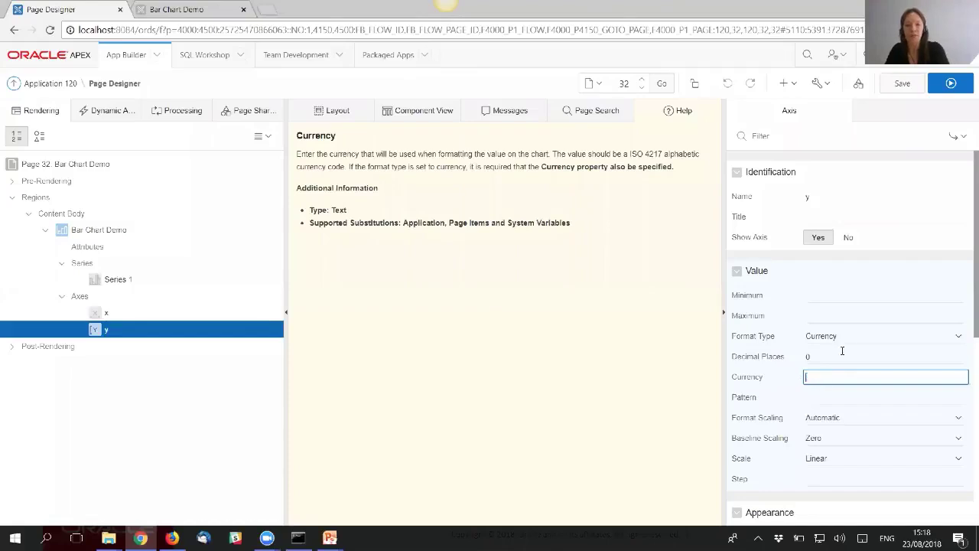
pyautogui.click(902, 84)
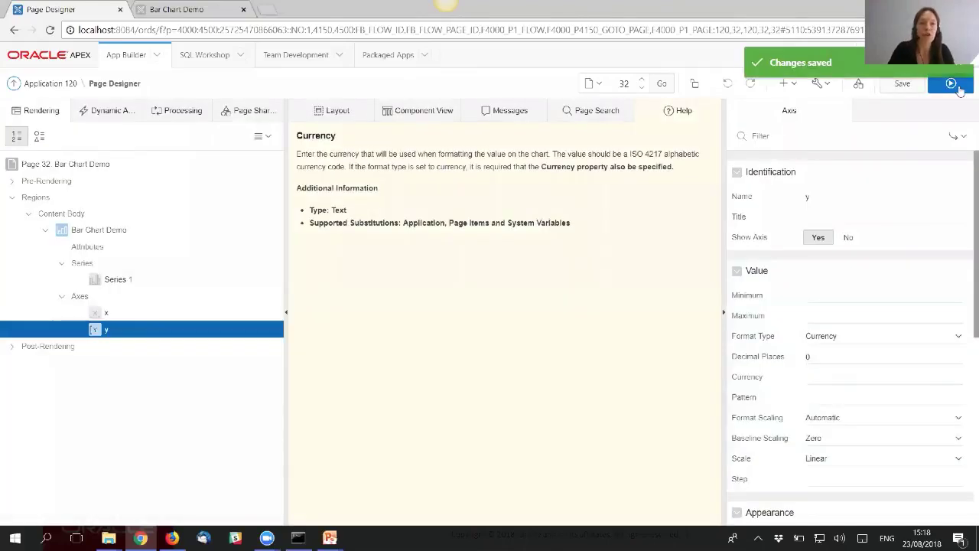
pyautogui.click(956, 86)
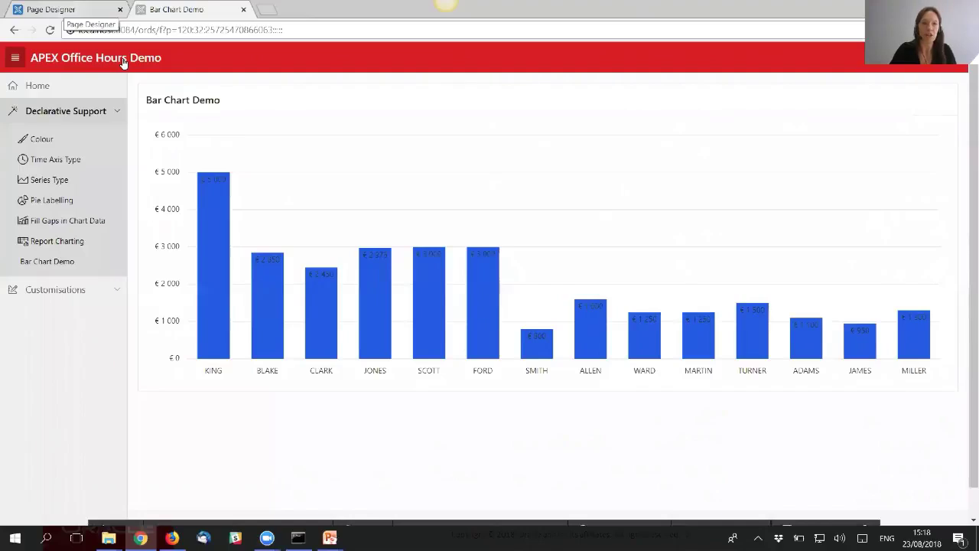
# - Set Application Primary Language back to English (en) in Globalization Attributes and apply
pyautogui.click(51, 10)
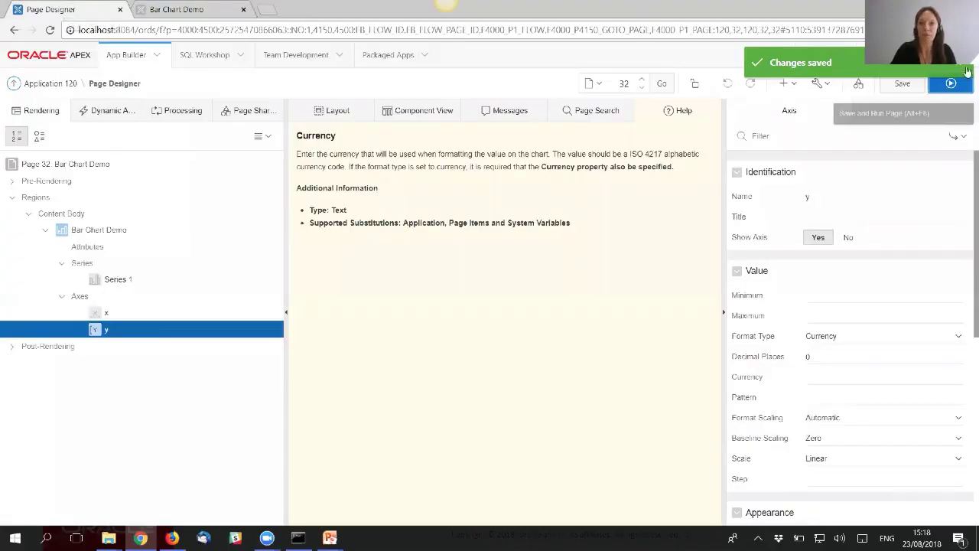
pyautogui.click(807, 54)
pyautogui.write('glob')
pyautogui.press('Down')
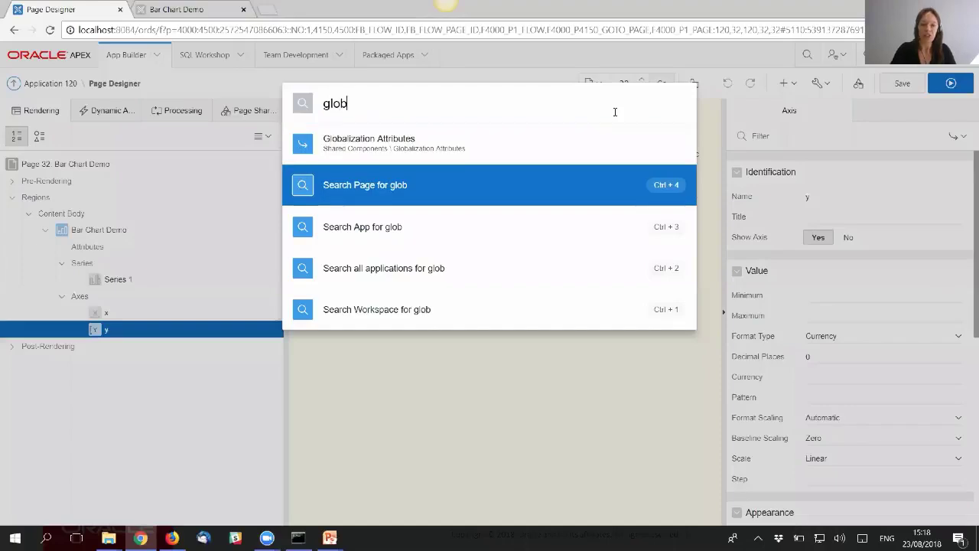
pyautogui.press('Up')
pyautogui.press('Return')
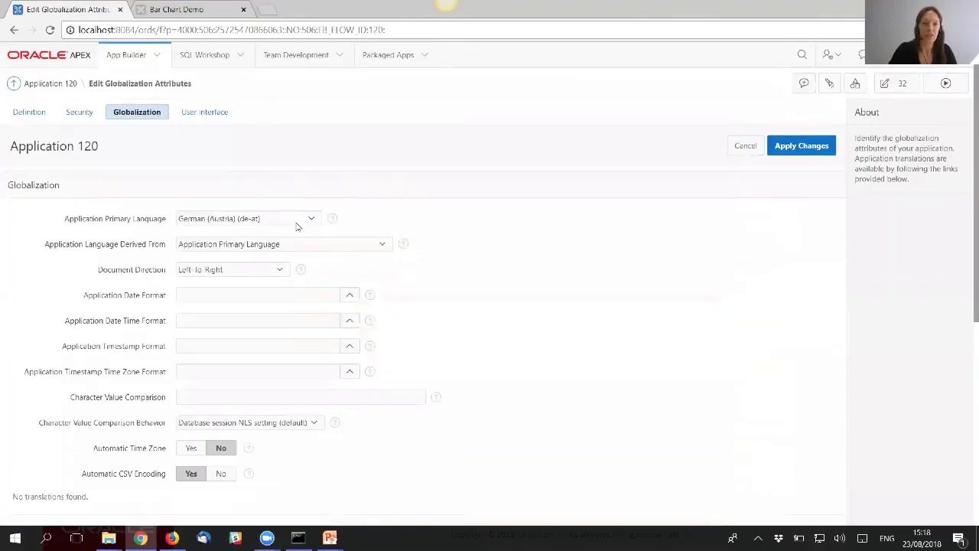
pyautogui.click(297, 226)
pyautogui.click(253, 231)
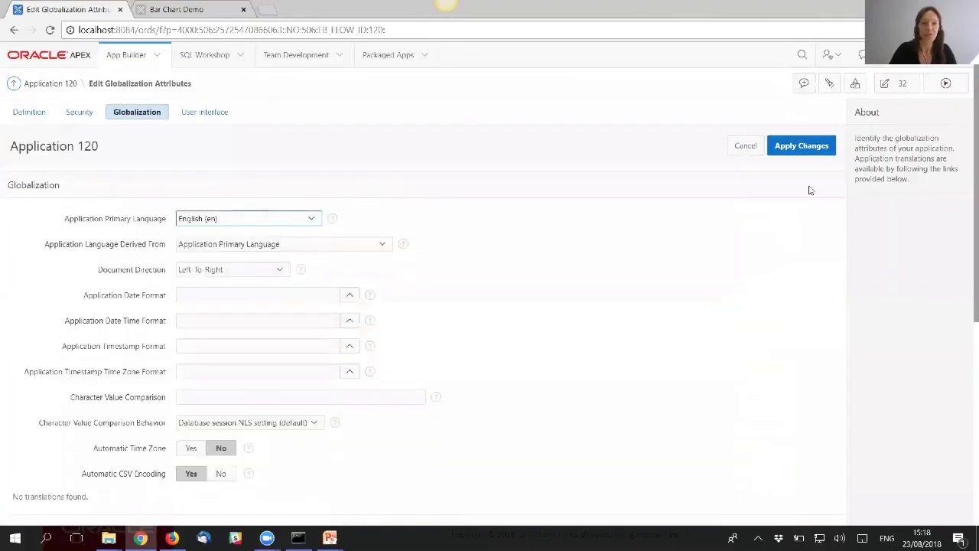
pyautogui.click(803, 147)
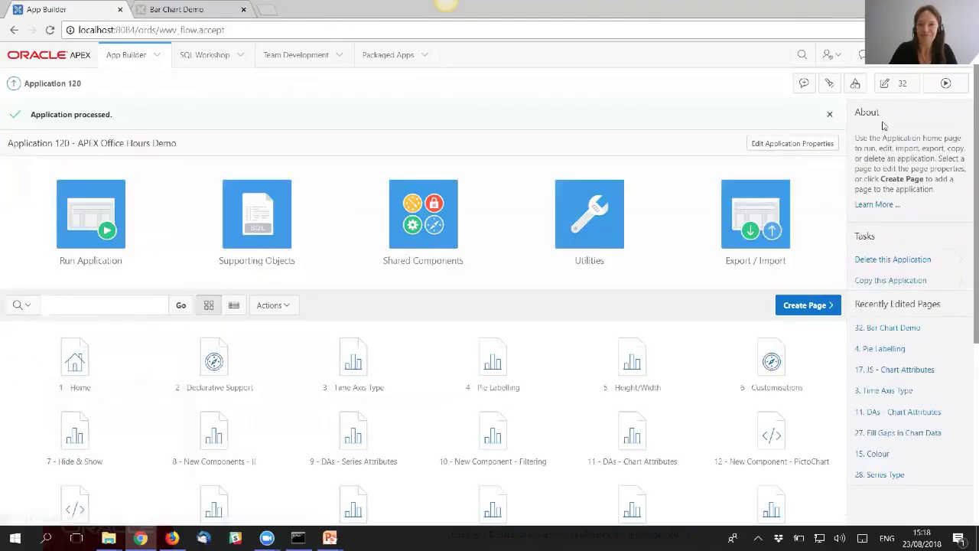
# - Run the Bar Chart Demo page and reopen its chart region with Quick Edit
pyautogui.click(946, 83)
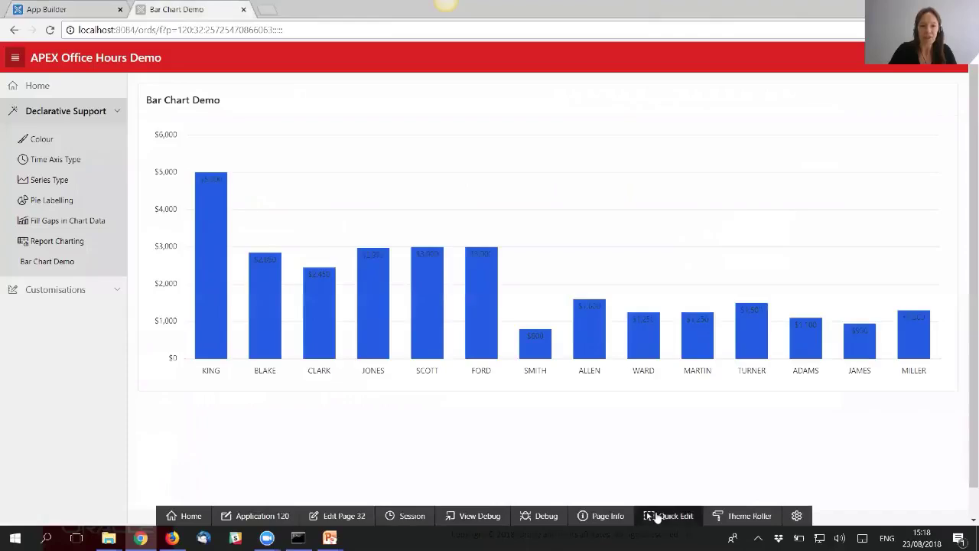
pyautogui.click(666, 516)
pyautogui.click(564, 383)
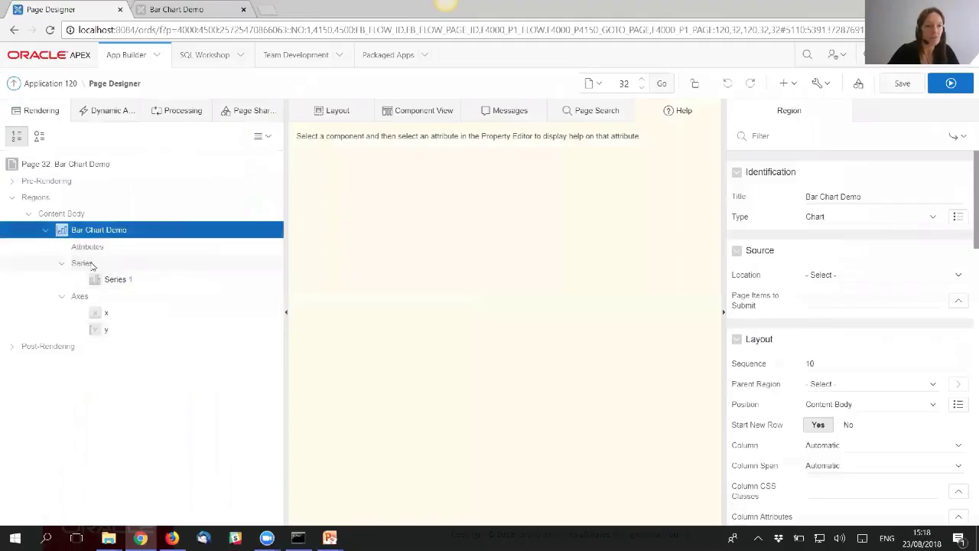
# - Add a new chart series named 'Series 2'
pyautogui.click(85, 263)
pyautogui.rightClick(91, 265)
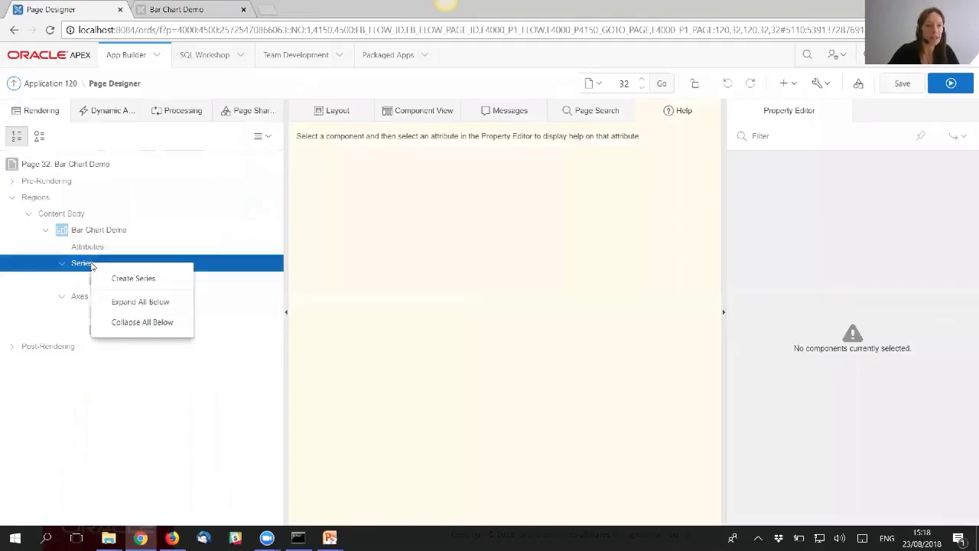
pyautogui.click(132, 280)
pyautogui.click(845, 202)
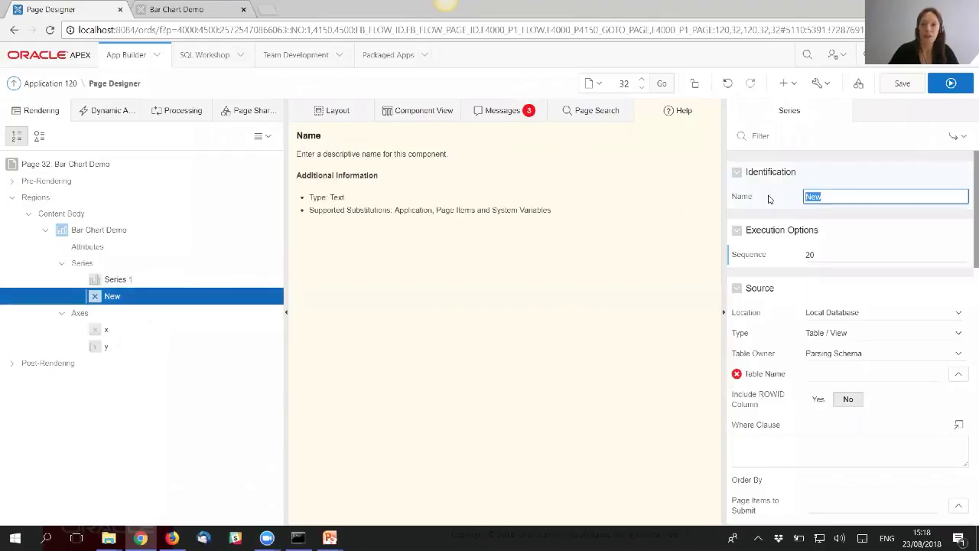
pyautogui.write('Series ')
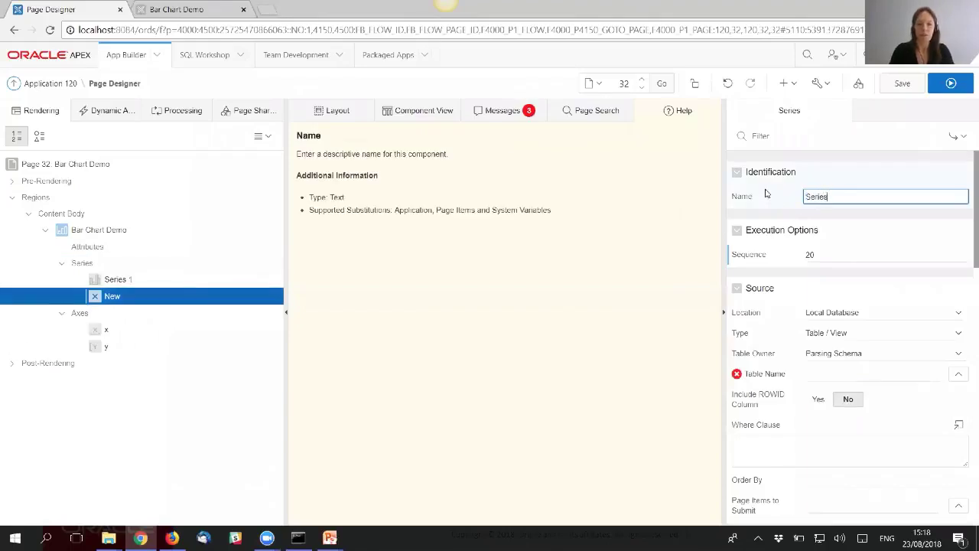
pyautogui.write('2')
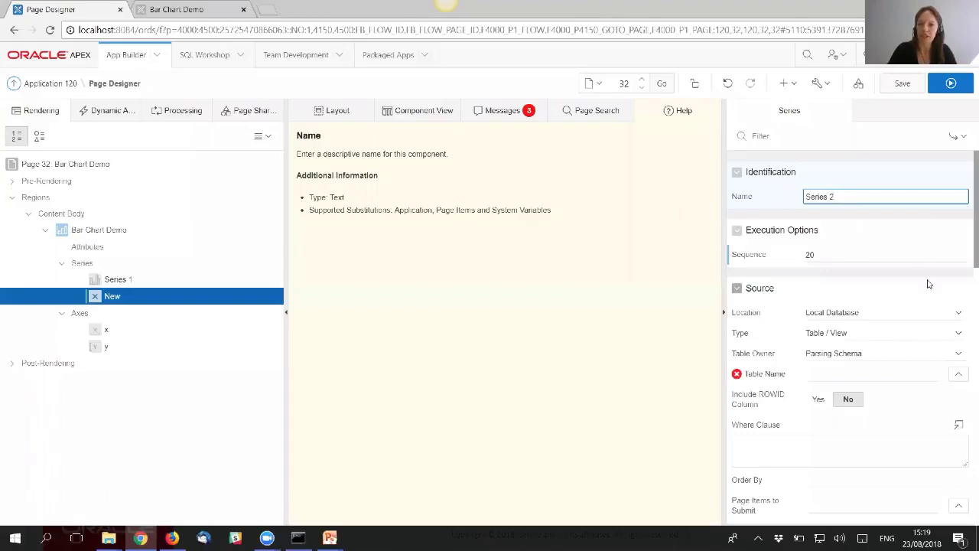
# - Keep the local database source and set Table Name to EBA_DEMO_CHART_EMP
pyautogui.scroll(-1, 879, 277)
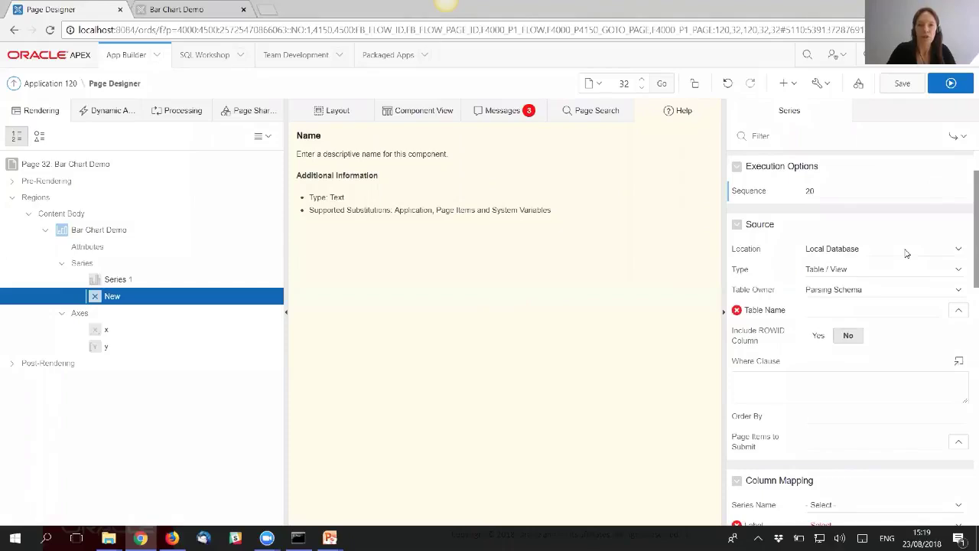
pyautogui.click(906, 253)
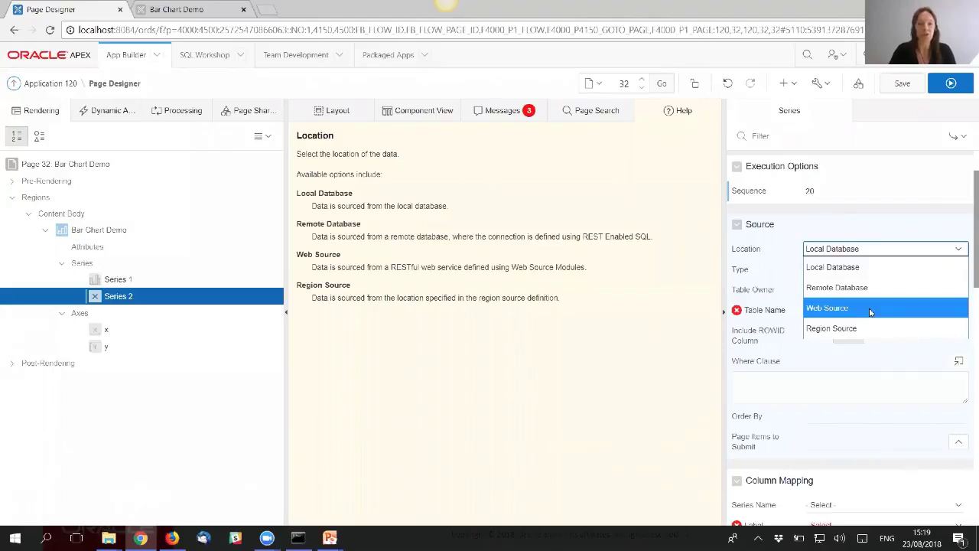
pyautogui.click(879, 251)
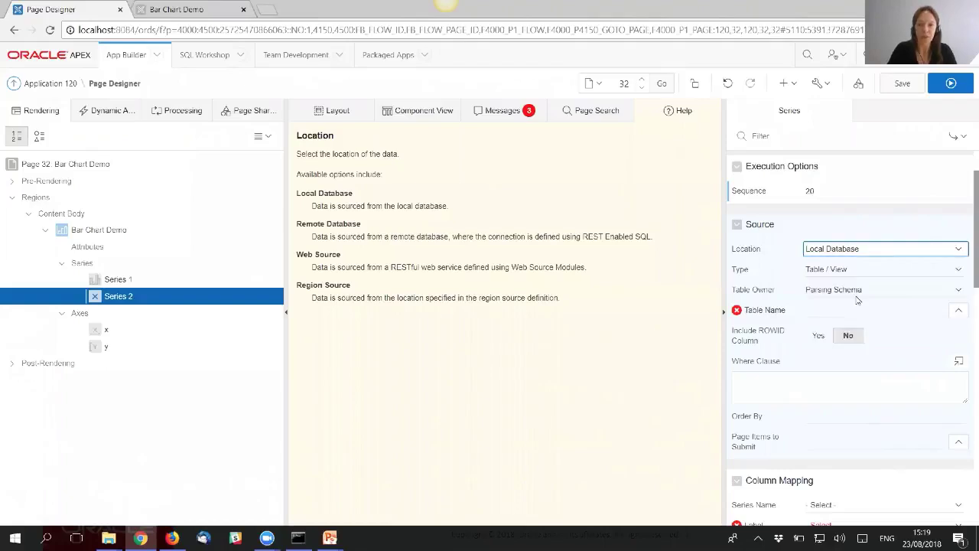
pyautogui.click(864, 308)
pyautogui.write('EDA_DEMO_CA')
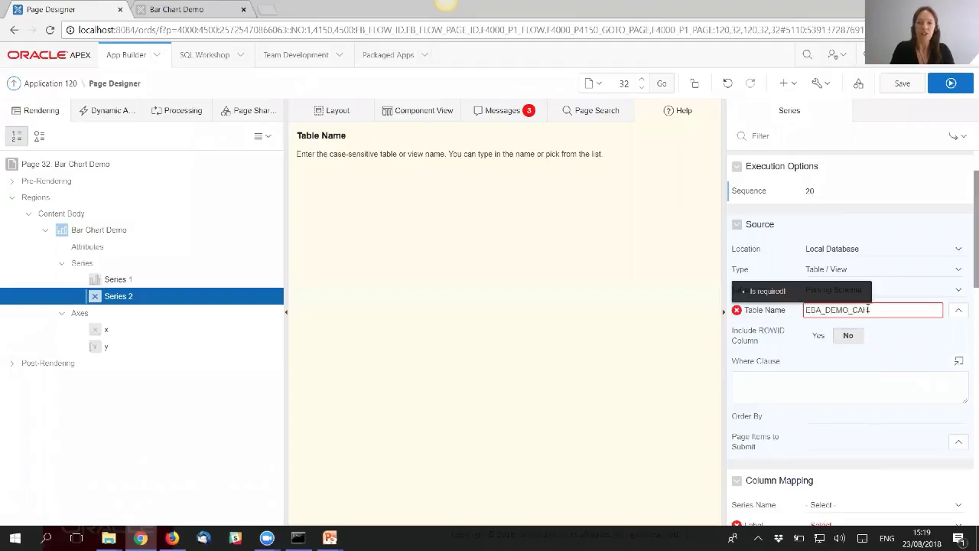
pyautogui.press('BackSpace')
pyautogui.write('HART_EMP')
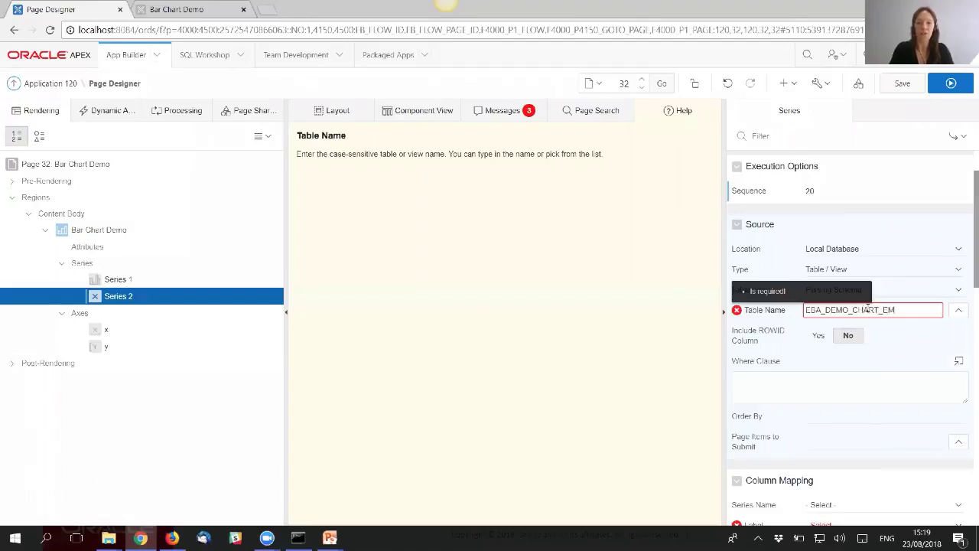
pyautogui.click(833, 410)
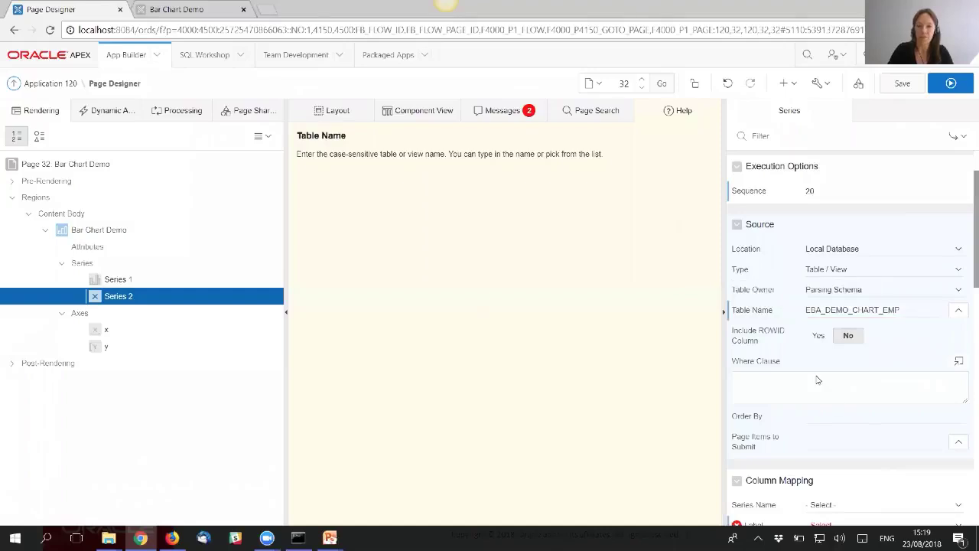
# - Map ENAME as the label column and COMM as the value column
pyautogui.scroll(-3, 817, 380)
pyautogui.click(846, 271)
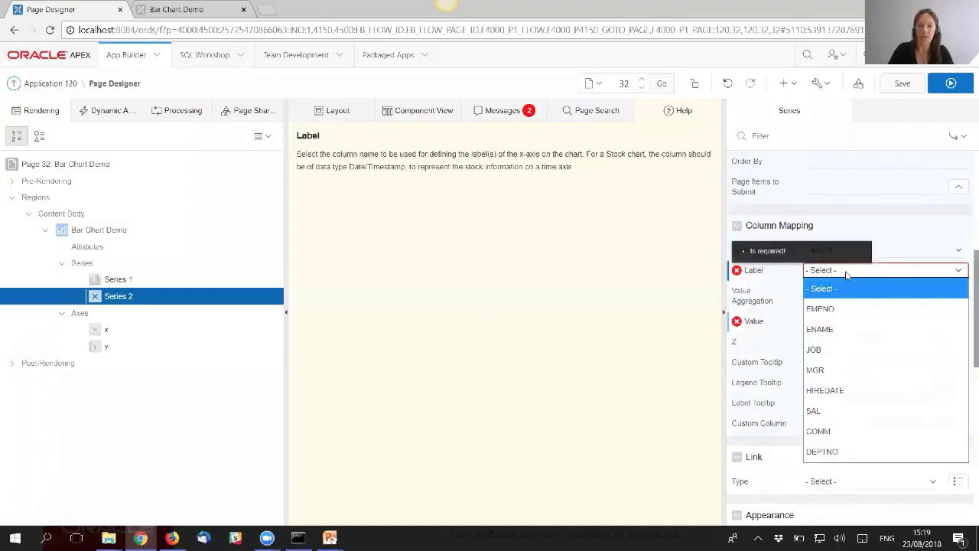
pyautogui.click(836, 328)
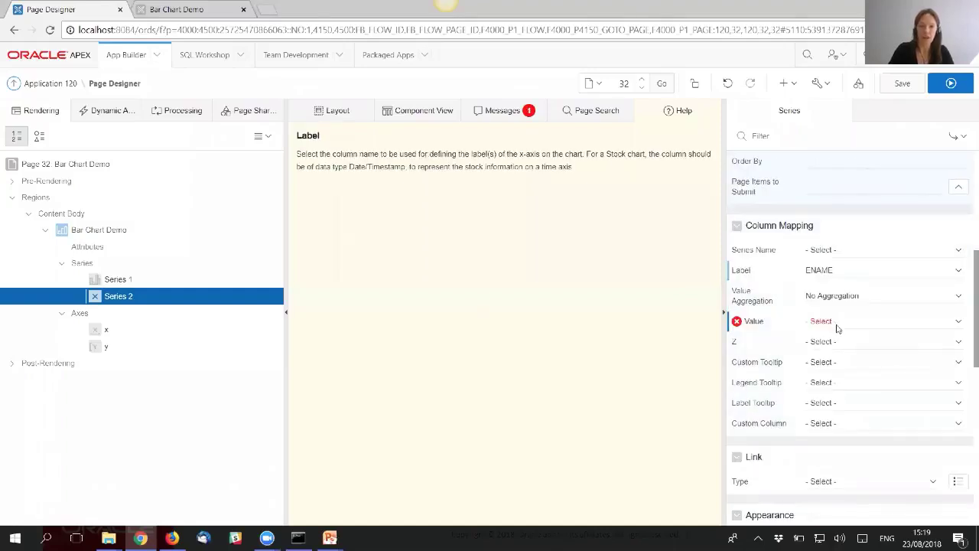
pyautogui.click(833, 323)
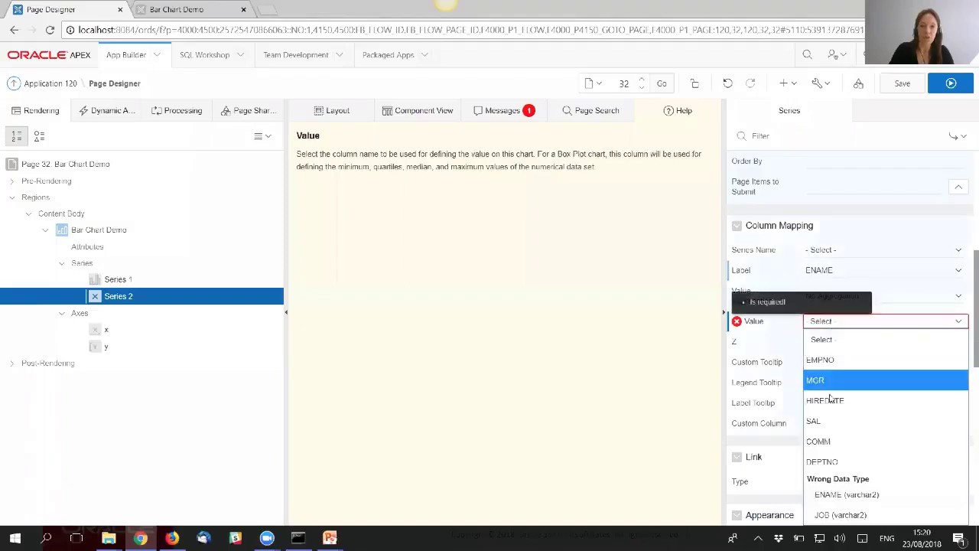
pyautogui.click(834, 442)
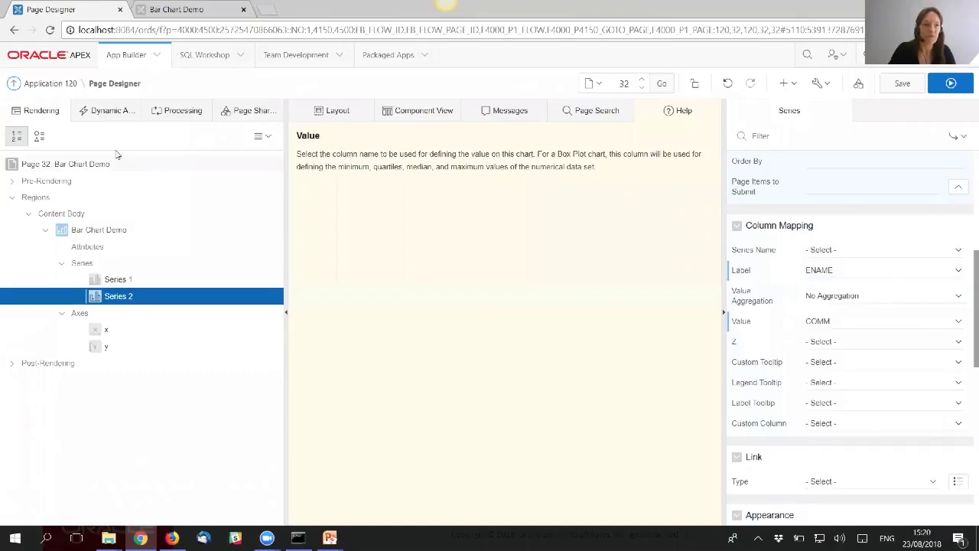
# - Set Legend Show to Yes with Rescale hide-and-show behavior, then save the page
pyautogui.click(101, 250)
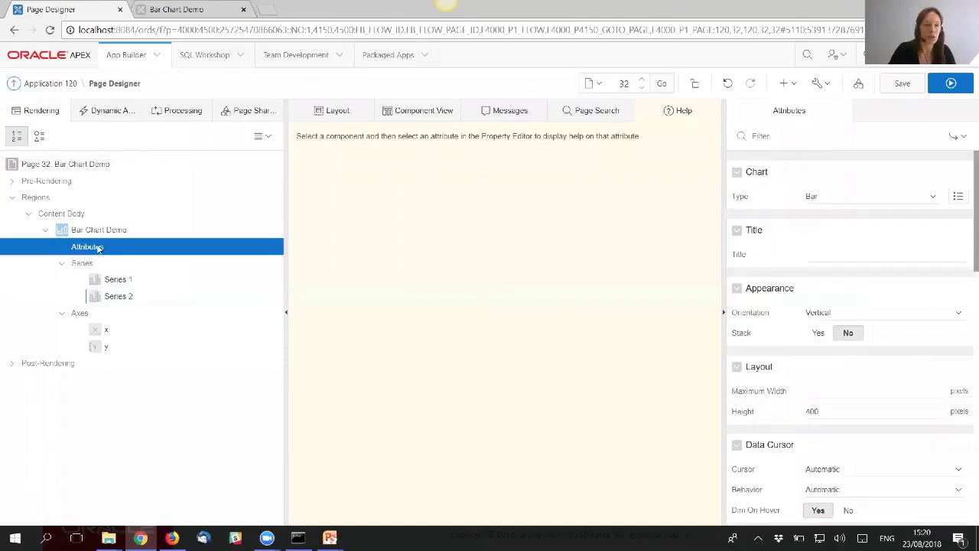
pyautogui.click(784, 136)
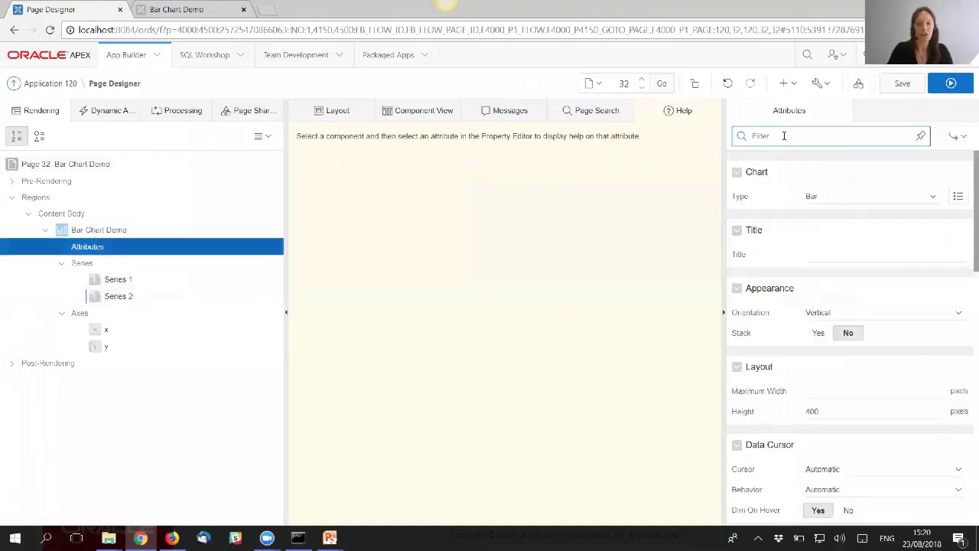
pyautogui.write('lege')
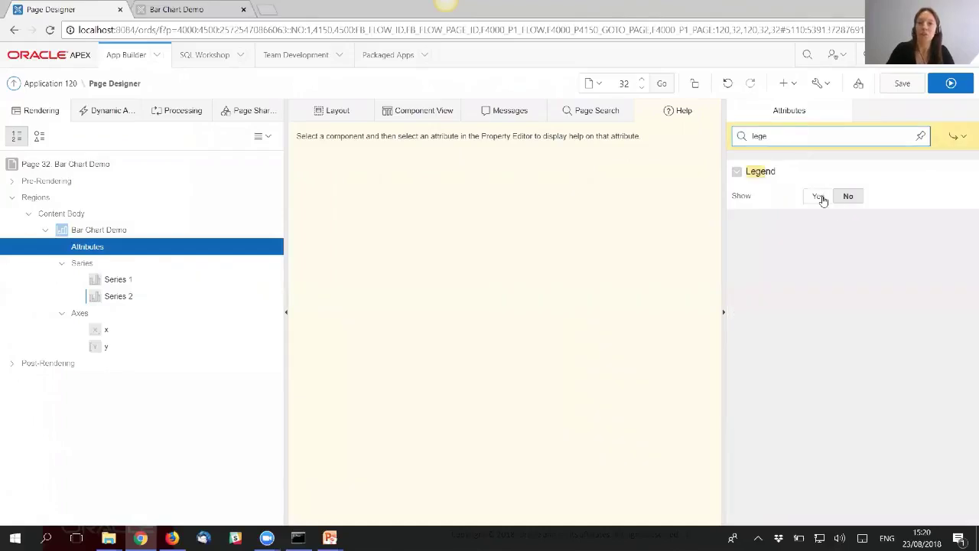
pyautogui.click(818, 197)
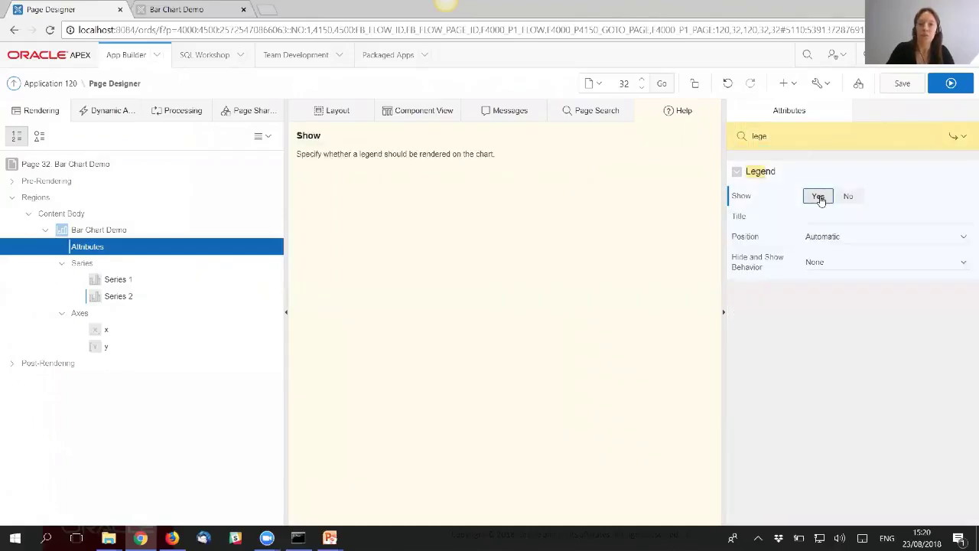
pyautogui.click(762, 264)
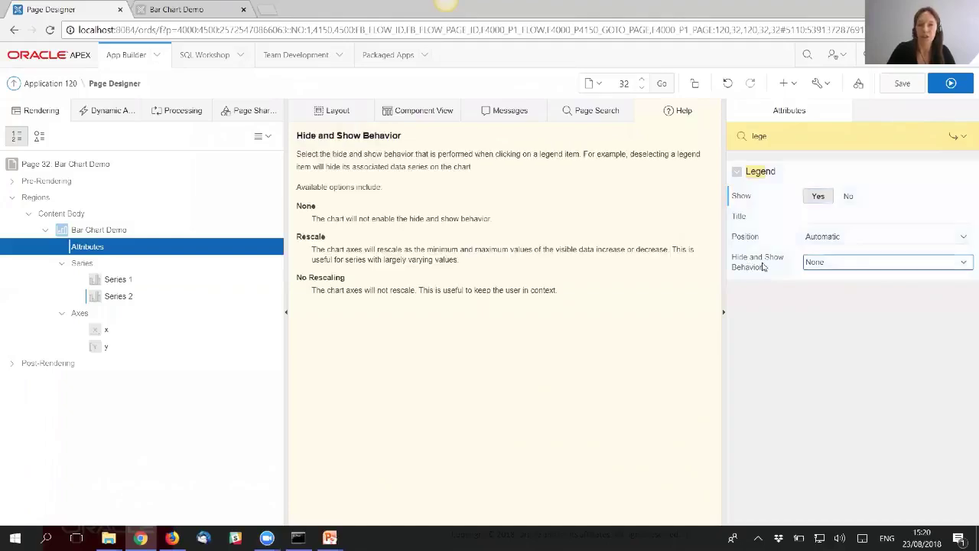
pyautogui.click(828, 265)
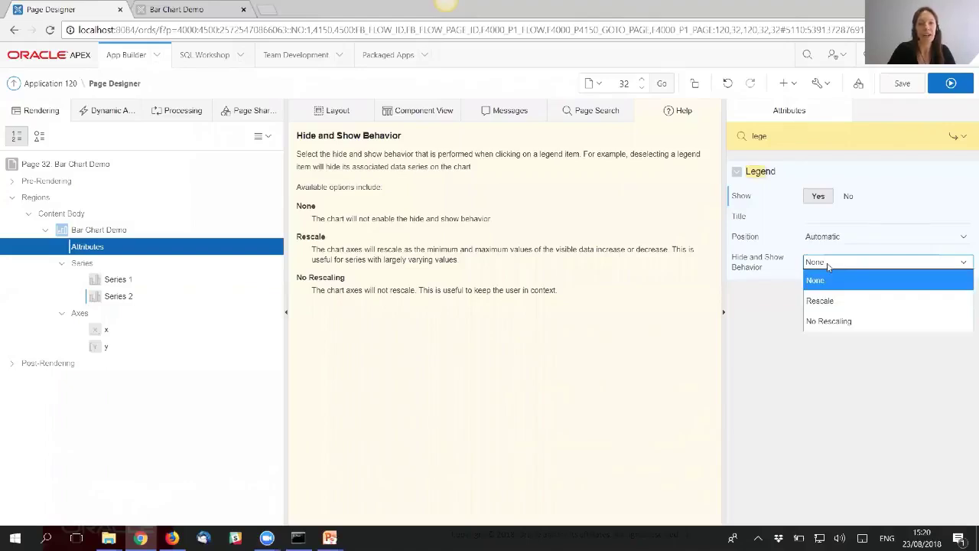
pyautogui.click(832, 302)
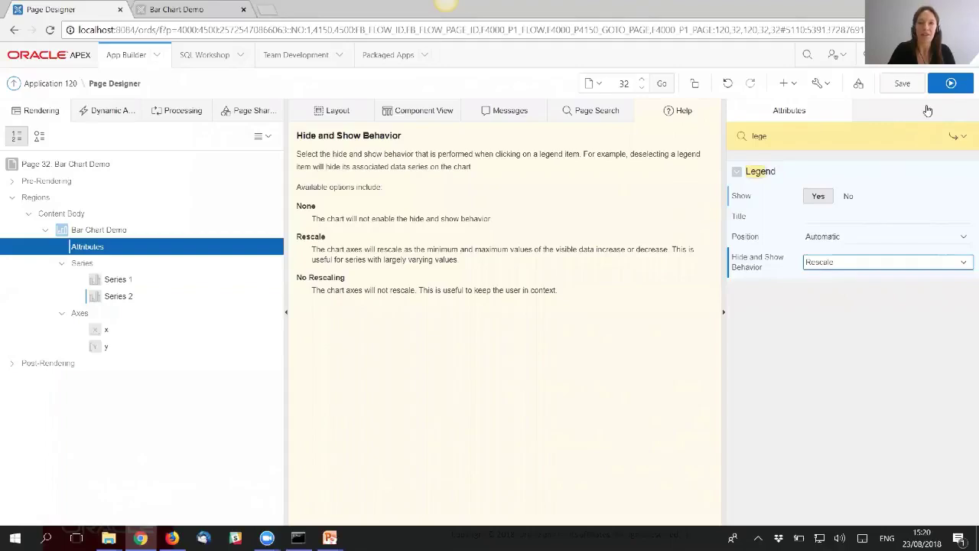
pyautogui.click(907, 85)
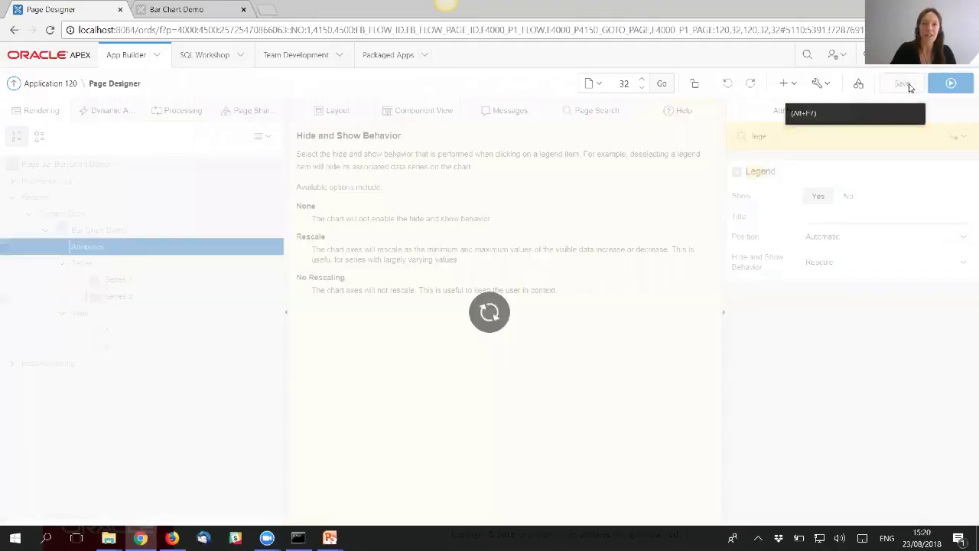
# - Run the page, toggle Series 1 and Series 2 in the legend to watch rescaling, then return to Page Designer
pyautogui.click(956, 90)
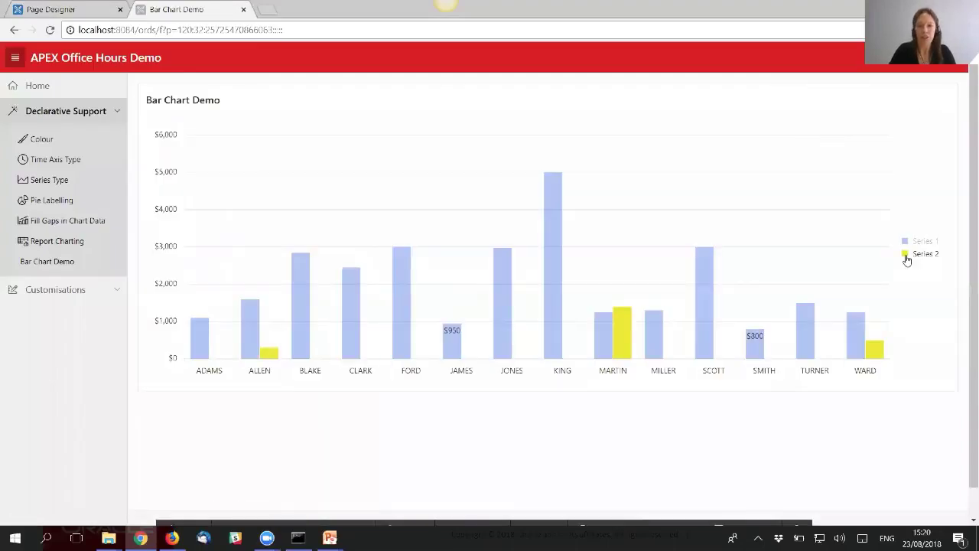
pyautogui.click(907, 256)
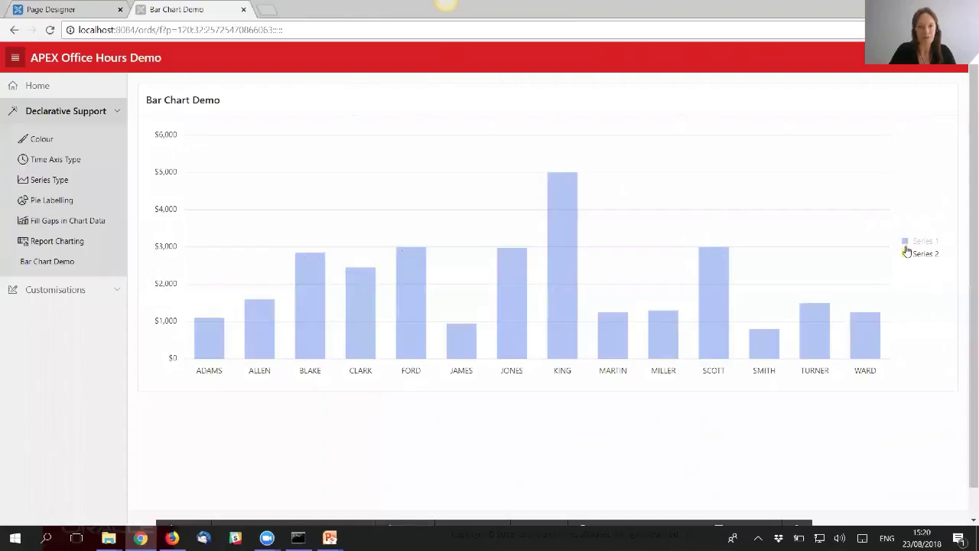
pyautogui.click(906, 252)
pyautogui.click(906, 242)
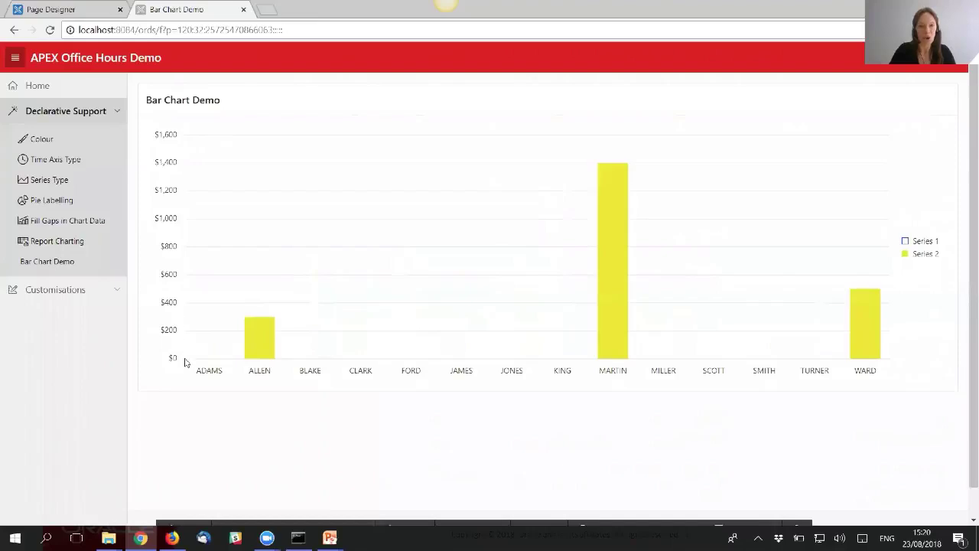
pyautogui.click(906, 250)
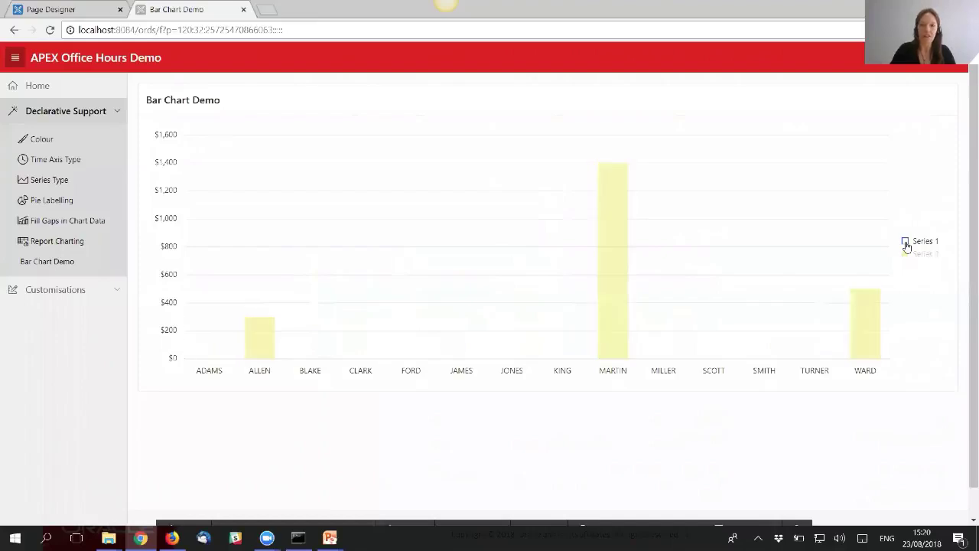
pyautogui.click(906, 242)
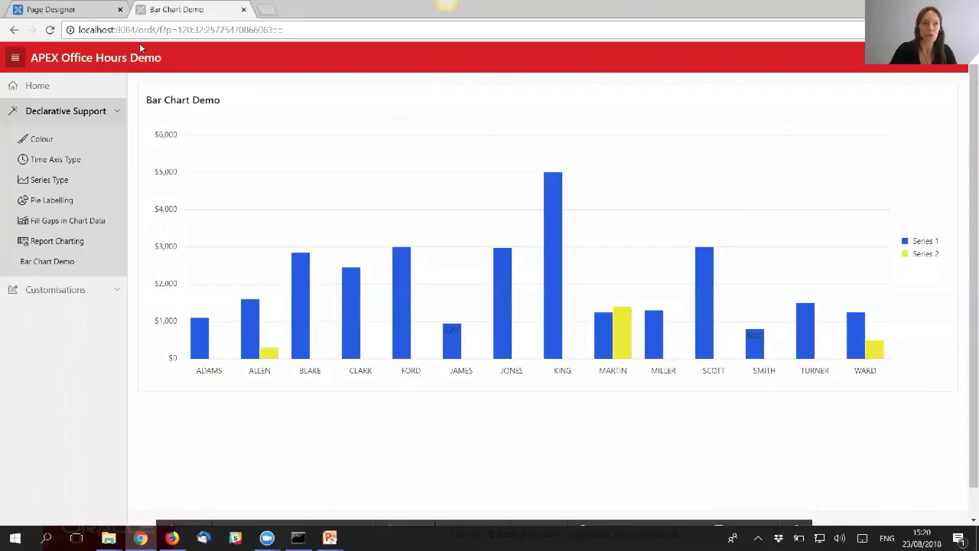
pyautogui.hotkey('ctrl', 'pageup')
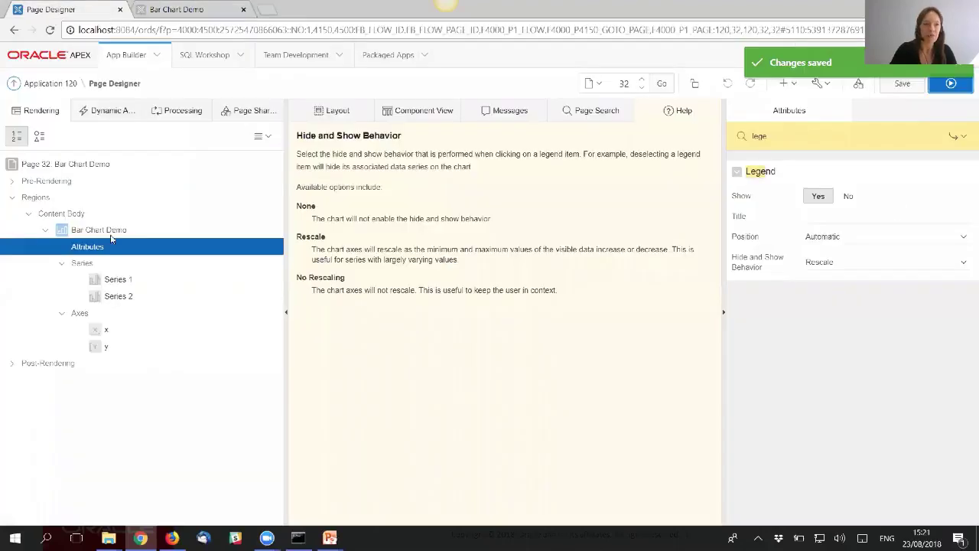
# - Assign Series 2 to the Y2 axis
pyautogui.click(127, 302)
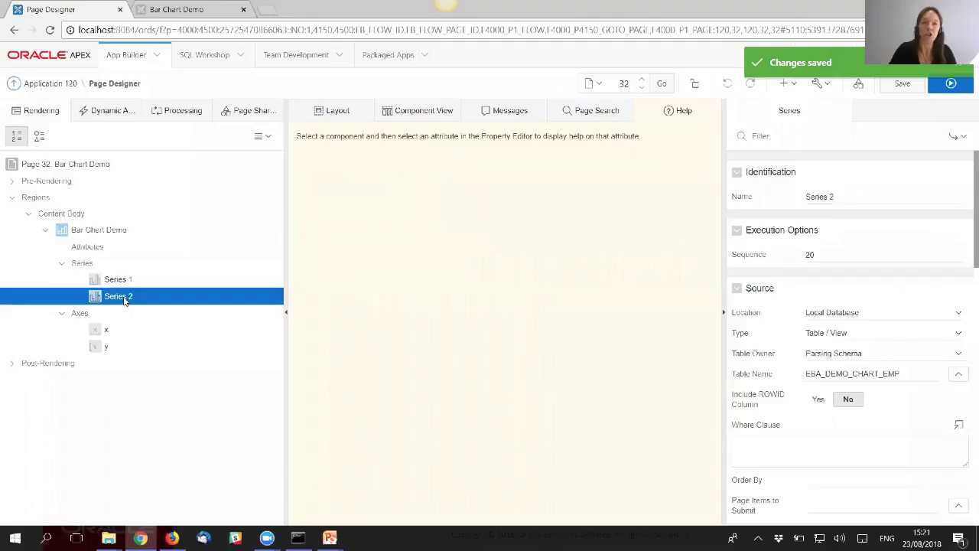
pyautogui.click(800, 137)
pyautogui.write('Y2')
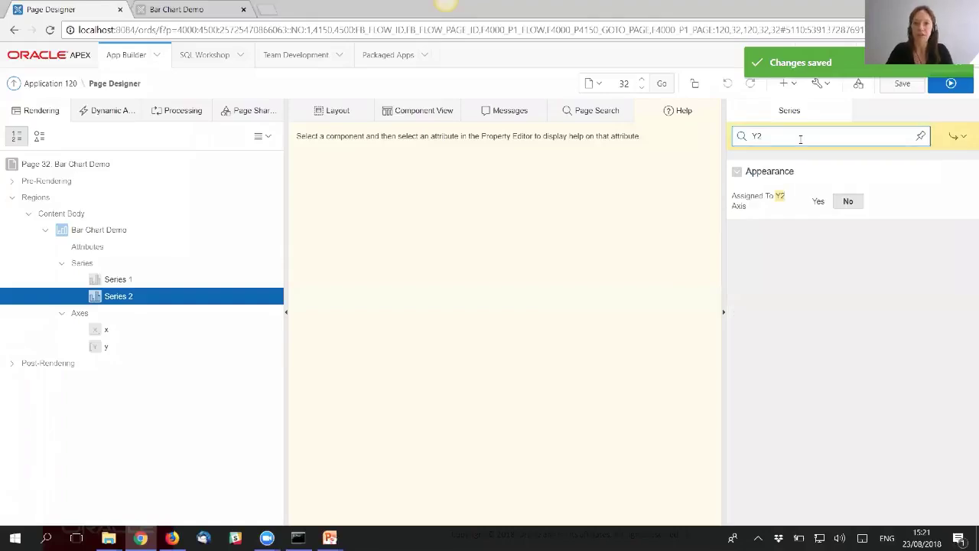
pyautogui.click(818, 203)
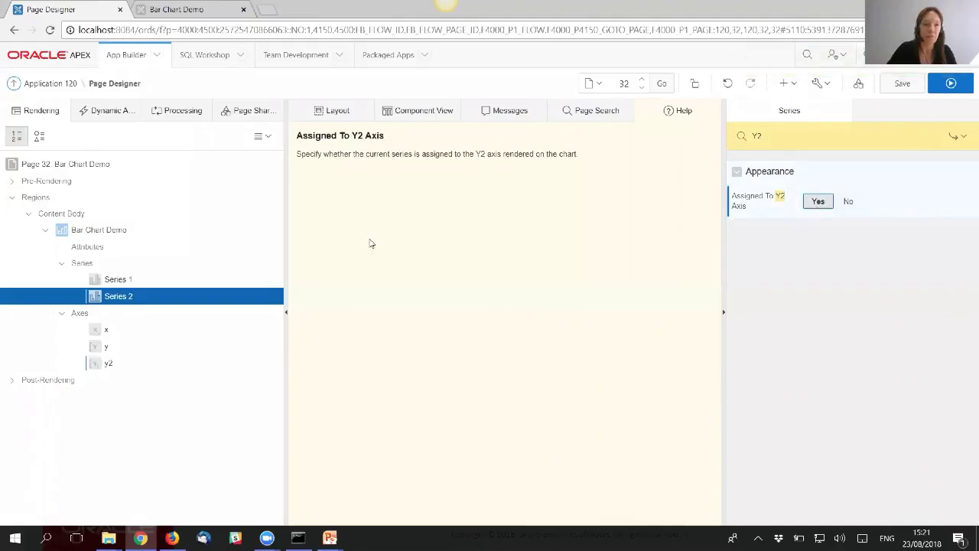
# - Title the y2 axis 'Y2 Axis Title' with Currency format and 0 decimal places, then save and run
pyautogui.click(108, 364)
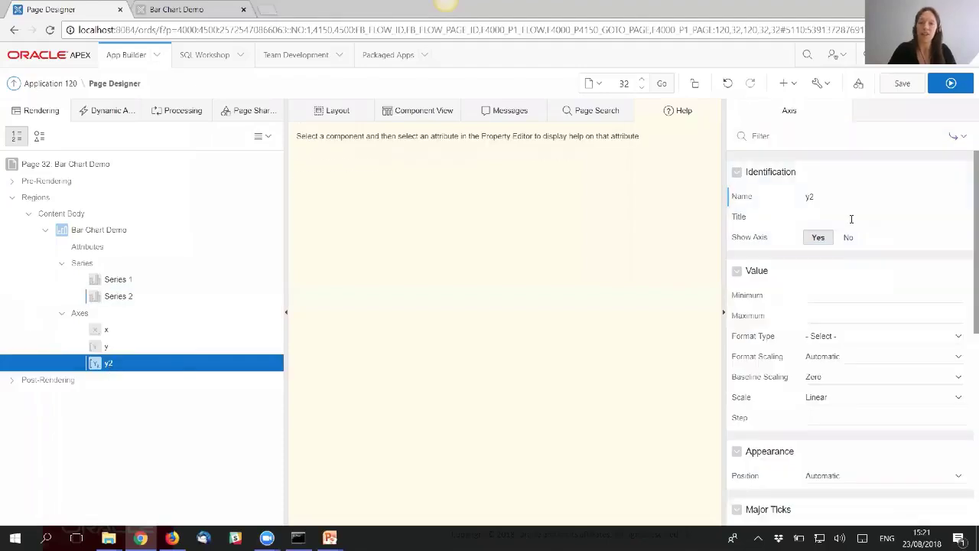
pyautogui.click(851, 219)
pyautogui.write('Y2 Axis Title')
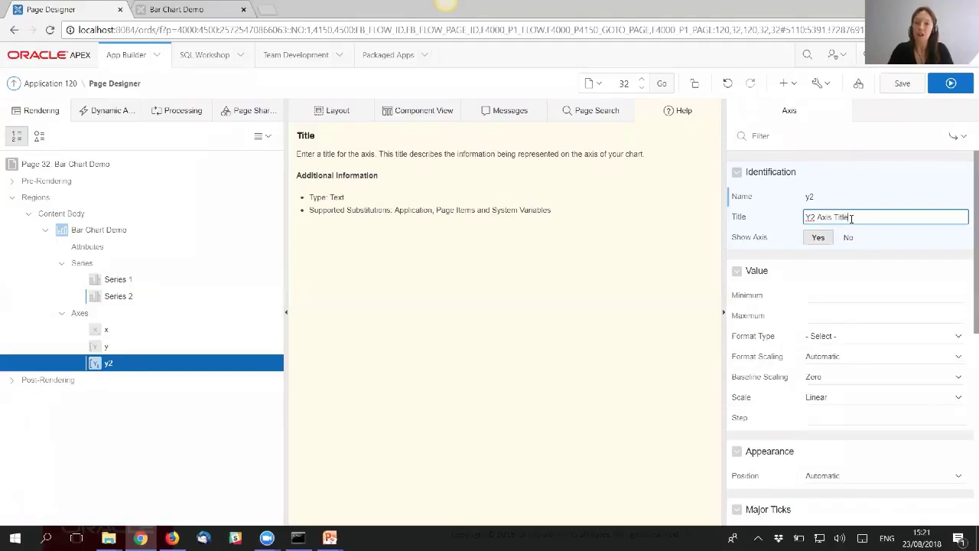
pyautogui.click(861, 340)
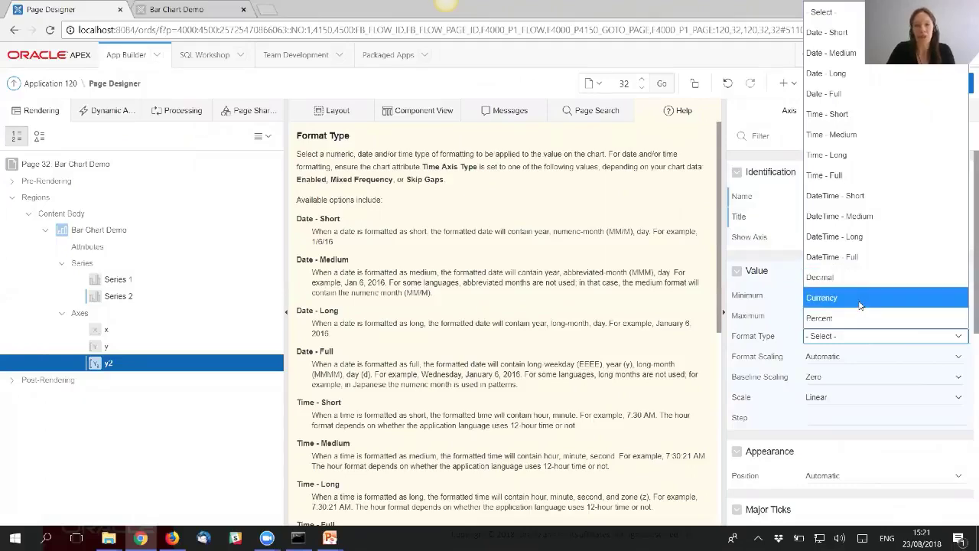
pyautogui.click(861, 297)
pyautogui.click(824, 357)
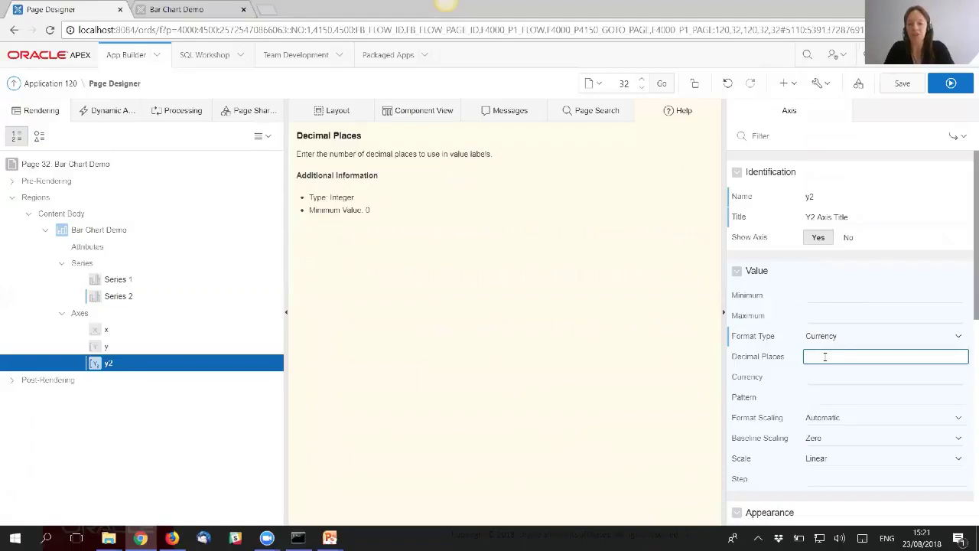
pyautogui.write('0')
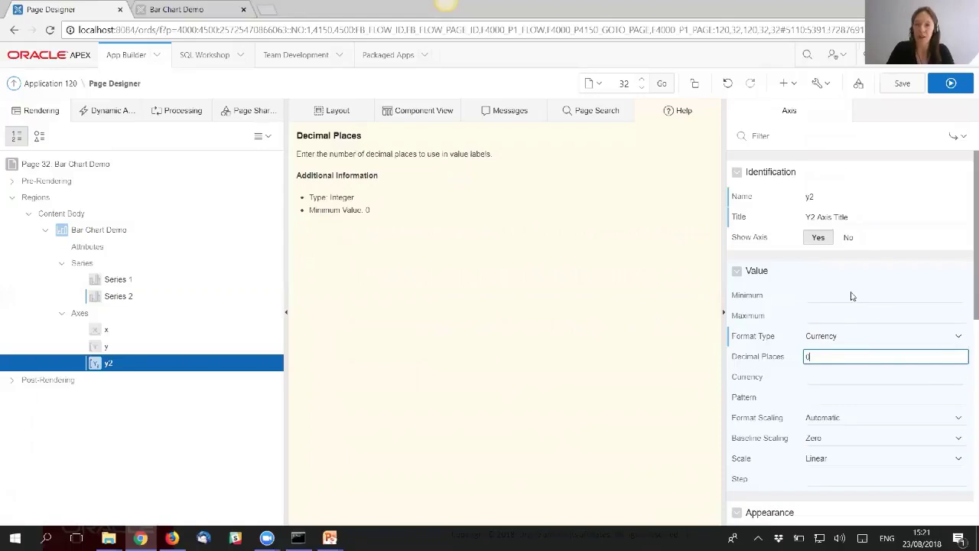
pyautogui.click(903, 84)
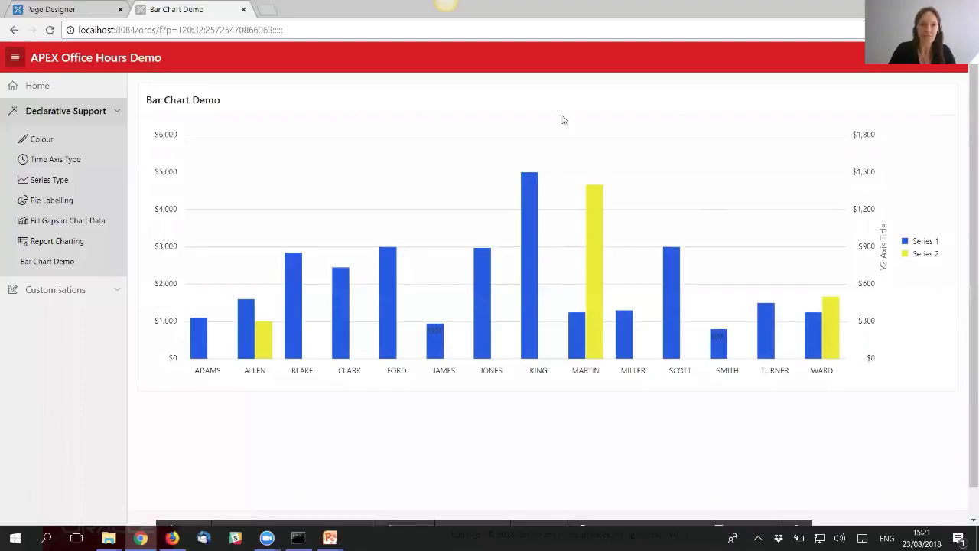
# - Inspect the dual-axis chart, then load page 31 by editing the URL
pyautogui.moveTo(388, 280)
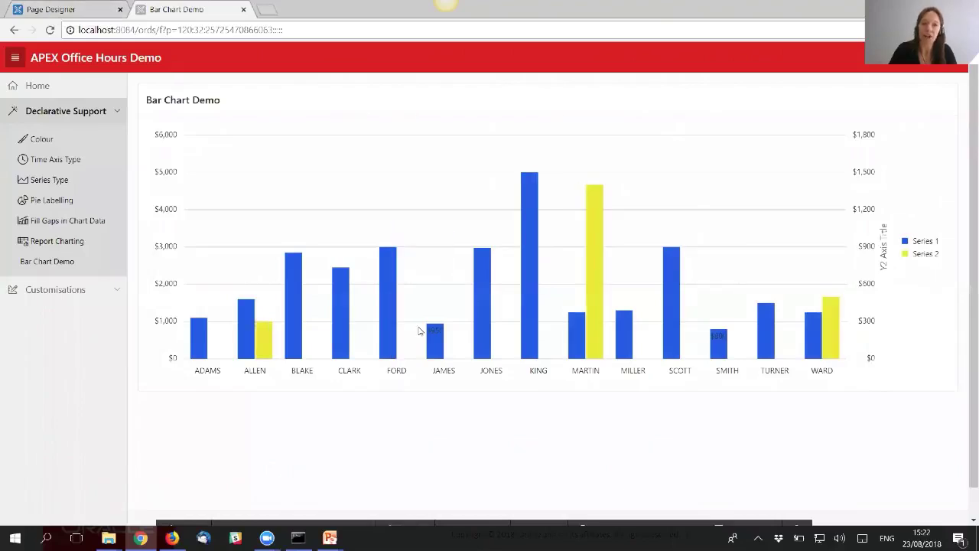
pyautogui.moveTo(433, 344)
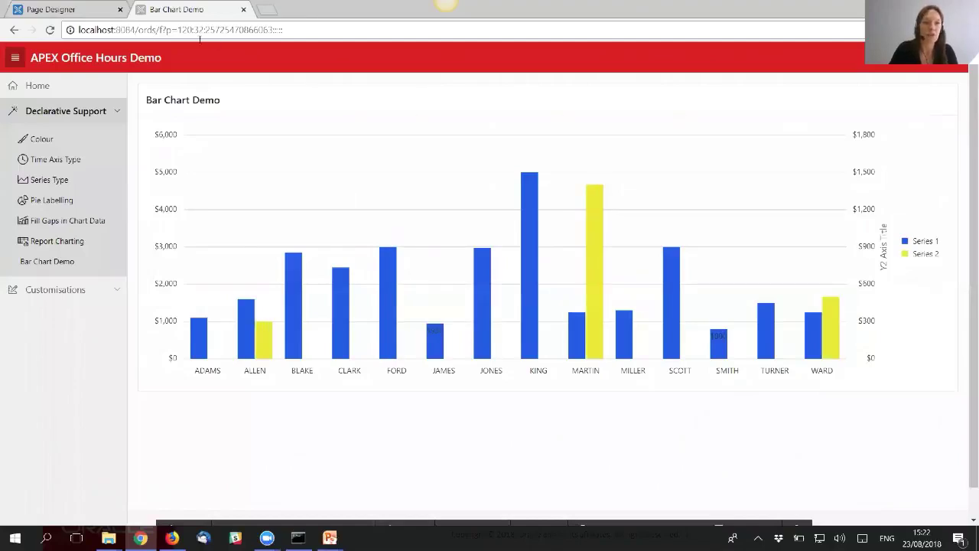
pyautogui.doubleClick(199, 32)
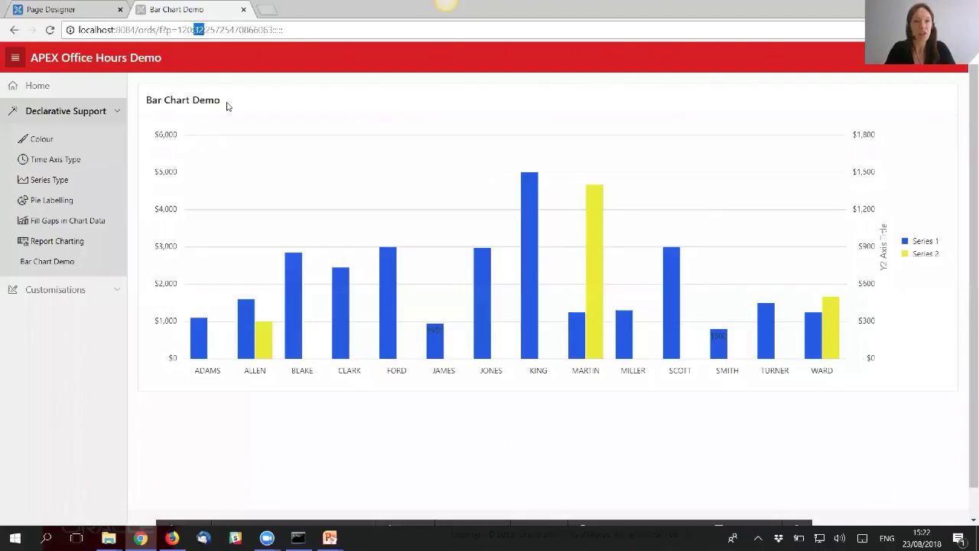
pyautogui.write('31')
pyautogui.press('Return')
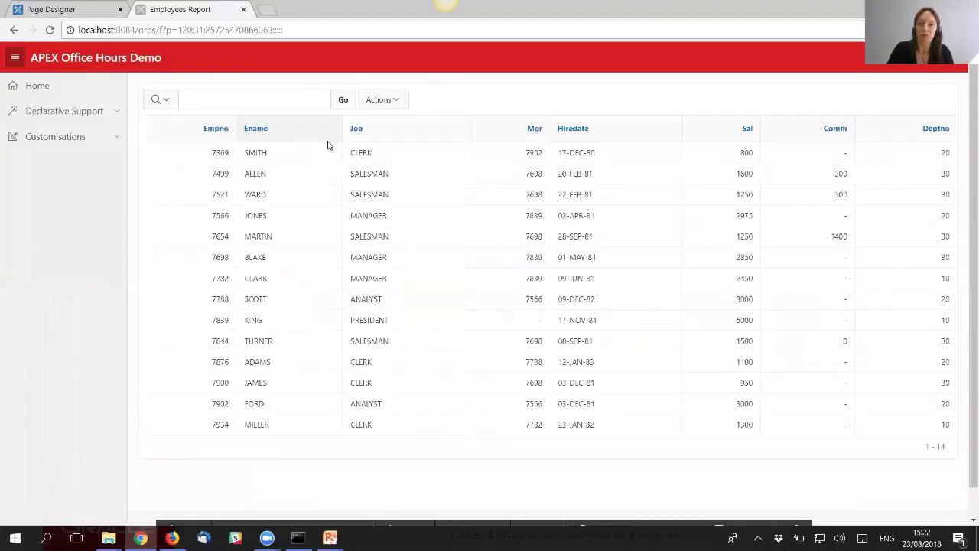
# - Go back to Declarative Support > Bar Chart Demo and Quick Edit the chart region
pyautogui.click(119, 112)
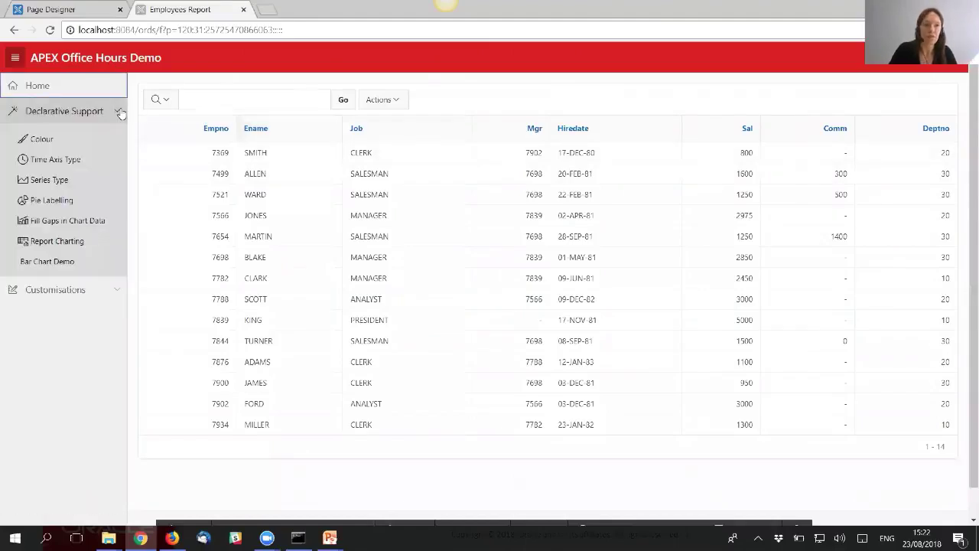
pyautogui.click(66, 264)
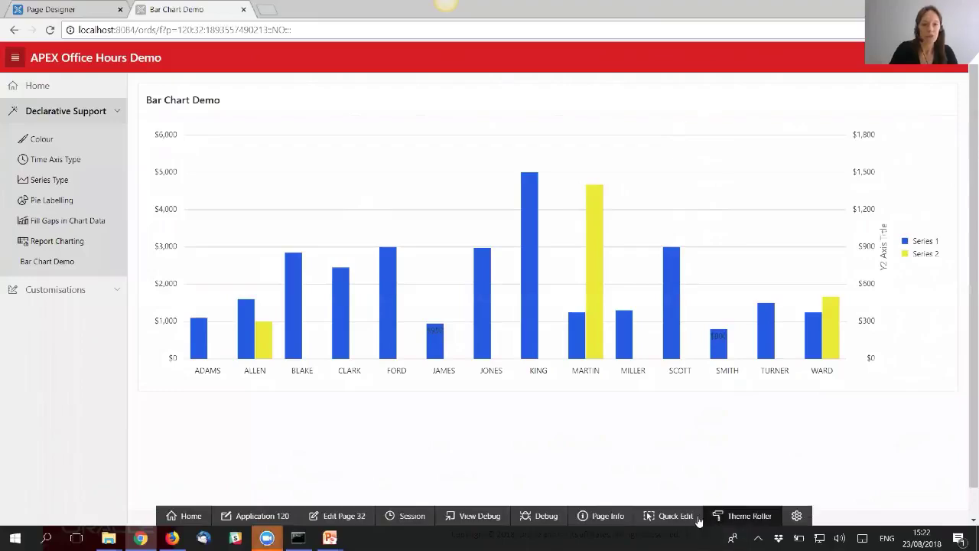
pyautogui.click(681, 520)
pyautogui.click(501, 309)
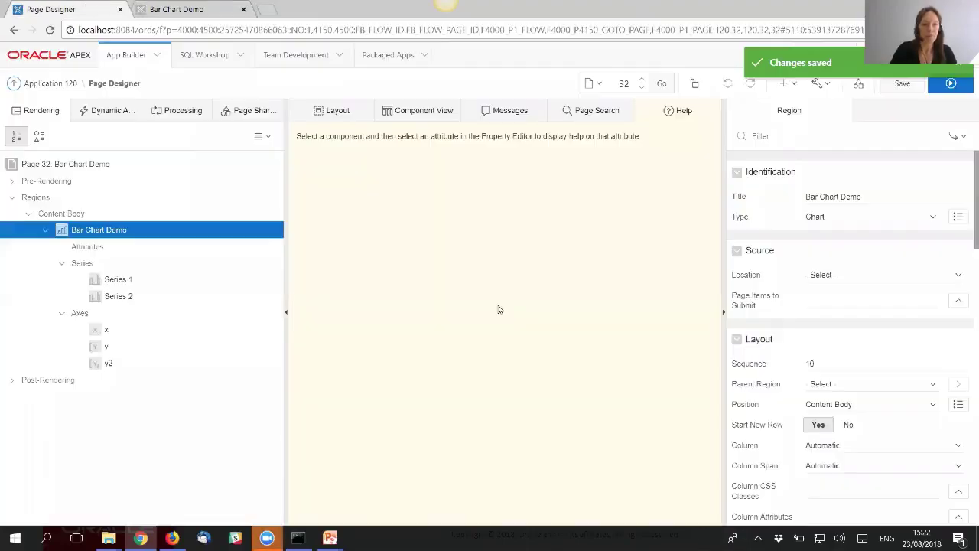
# - Set the Series 1 link type to Redirect to Page in this Application
pyautogui.click(127, 280)
pyautogui.click(800, 137)
pyautogui.write('Link')
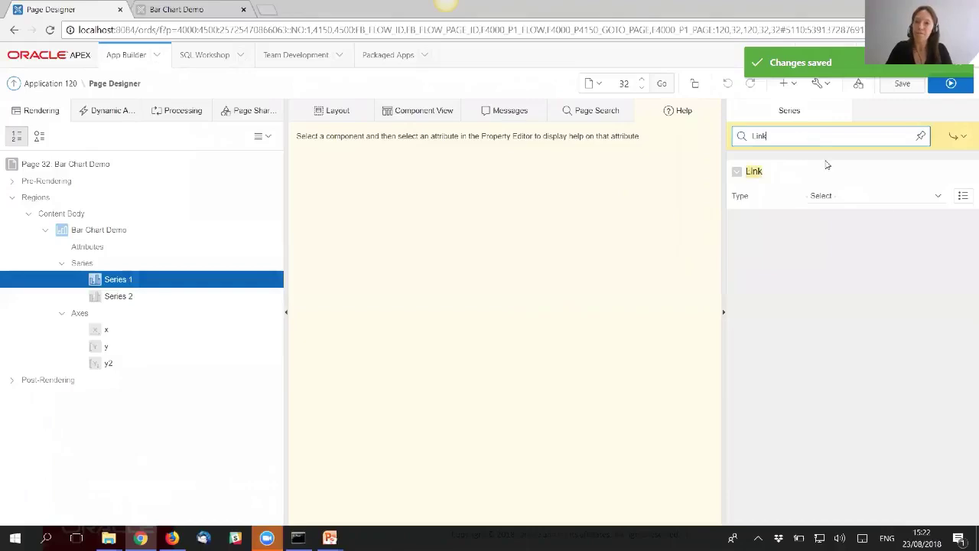
pyautogui.click(887, 195)
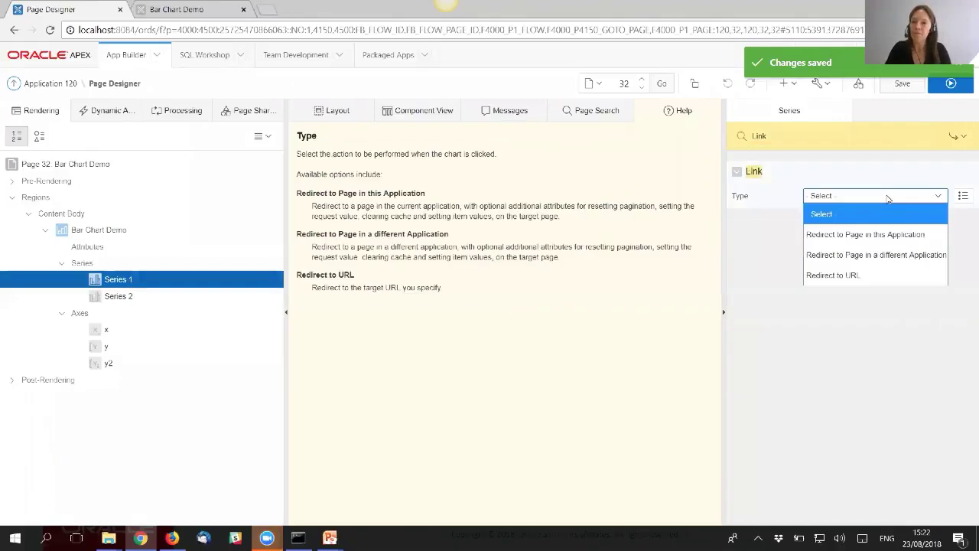
pyautogui.click(901, 240)
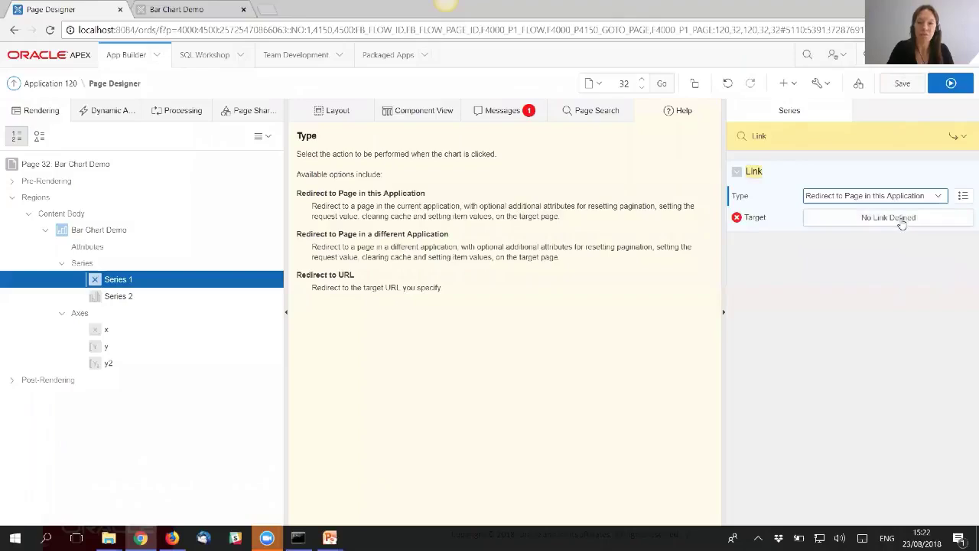
# - Set the link target to page 31, with IR_EMPNO = &EMPNO. and Clear Cache 31
pyautogui.click(895, 218)
pyautogui.click(457, 222)
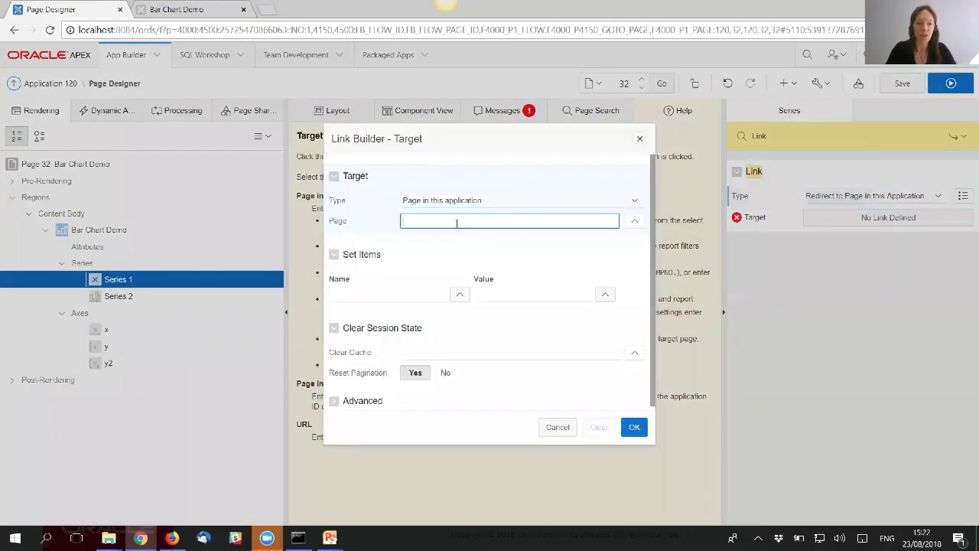
pyautogui.click(395, 292)
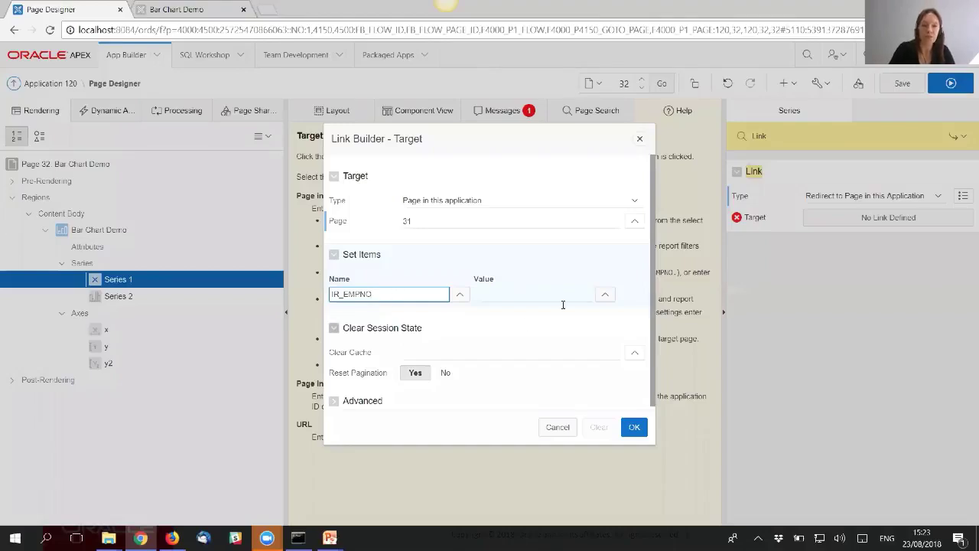
pyautogui.click(605, 296)
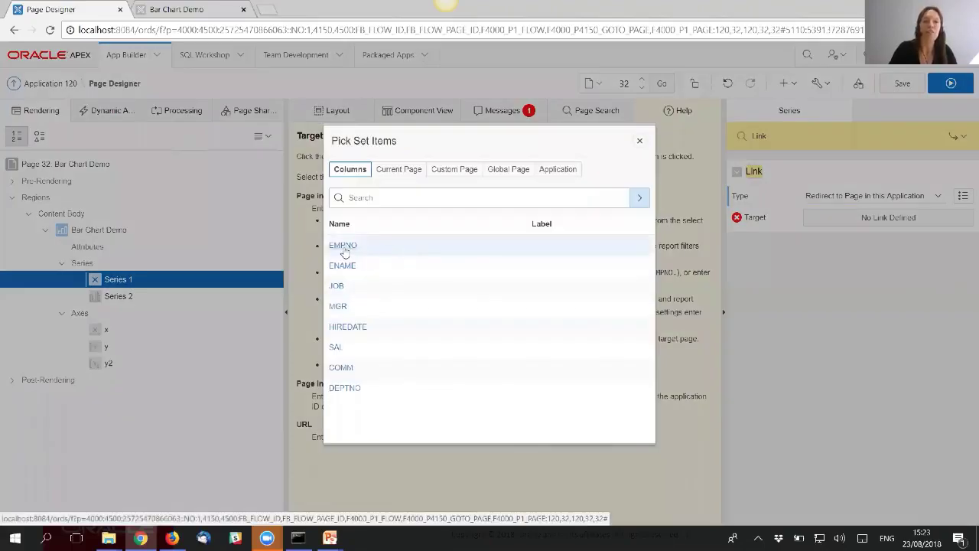
pyautogui.click(342, 246)
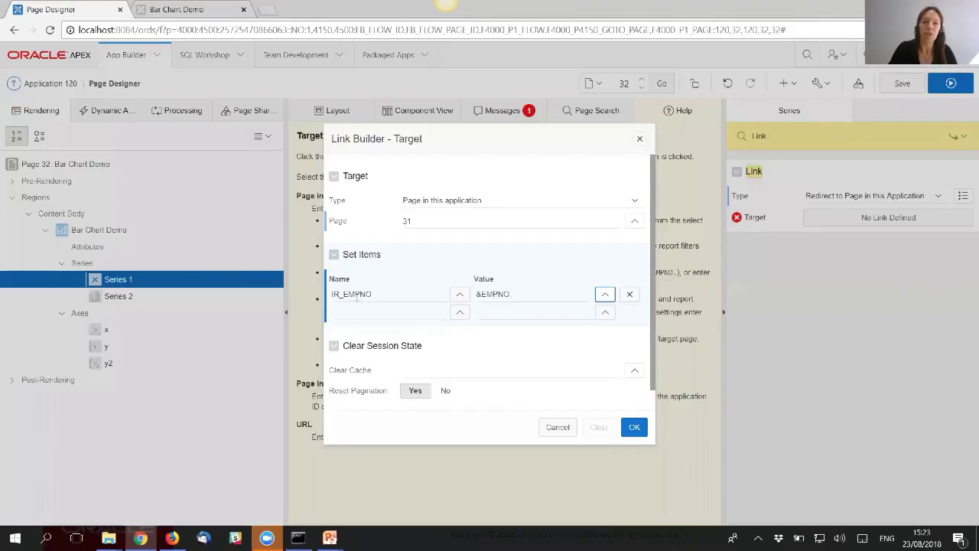
pyautogui.click(424, 369)
pyautogui.write('31')
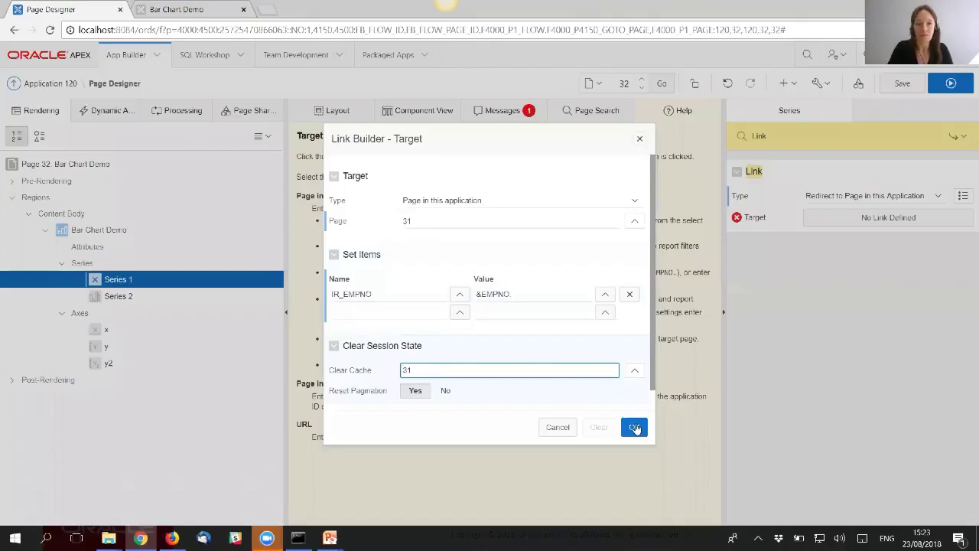
pyautogui.click(635, 427)
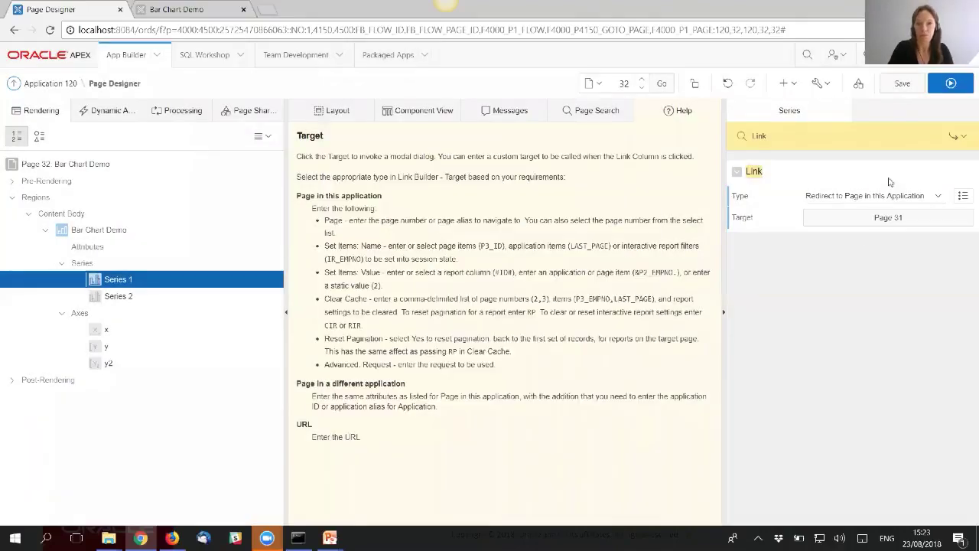
# - Save and run the page, then click the FORD bar to open the FORD-filtered Employees Report
pyautogui.click(901, 85)
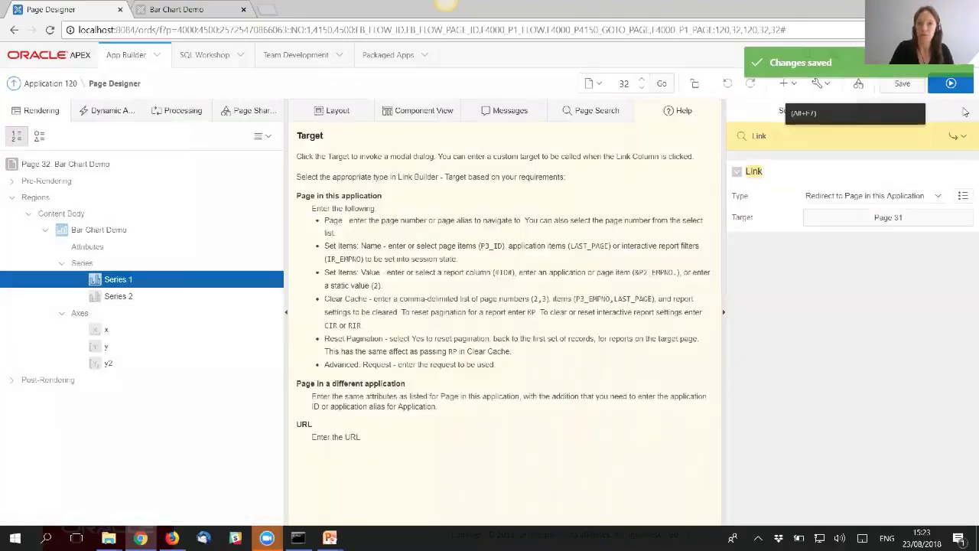
pyautogui.click(956, 87)
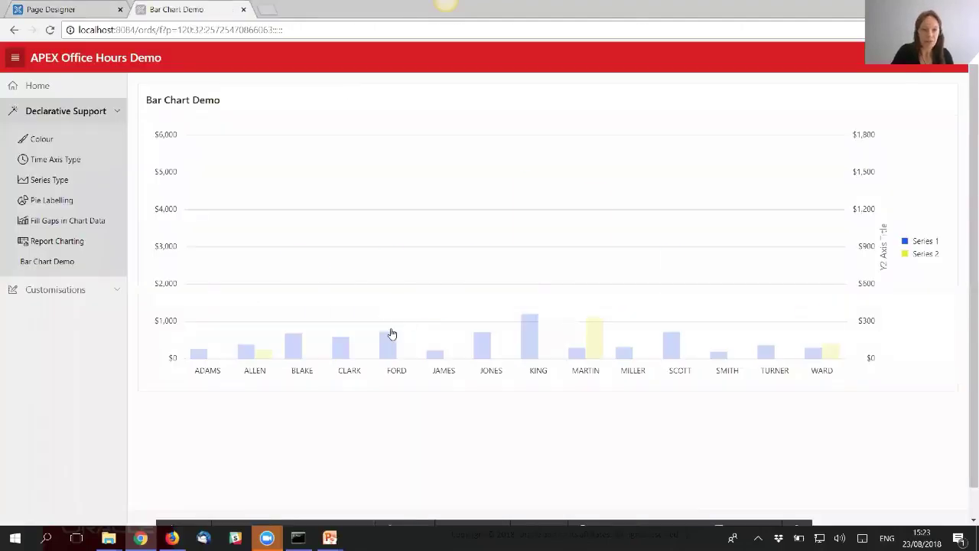
pyautogui.moveTo(389, 298)
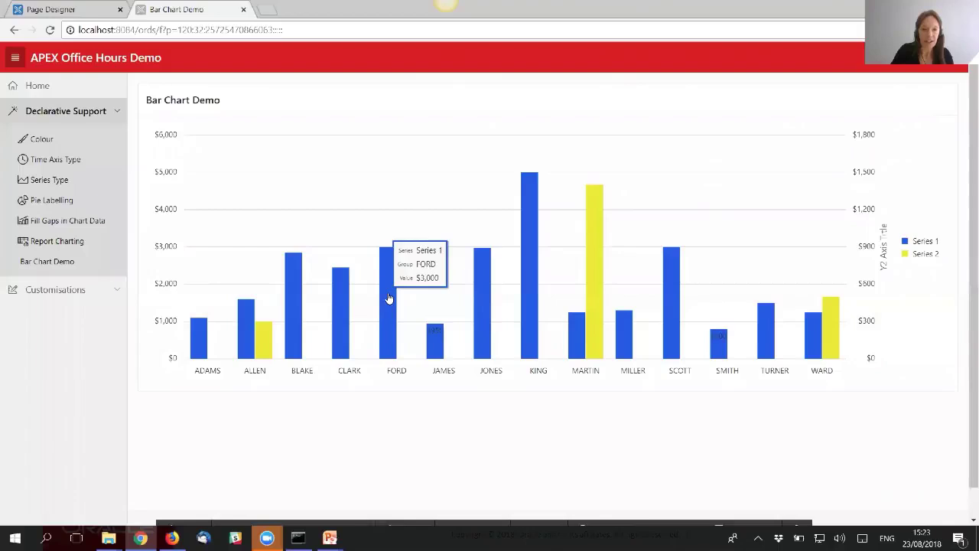
pyautogui.click(389, 299)
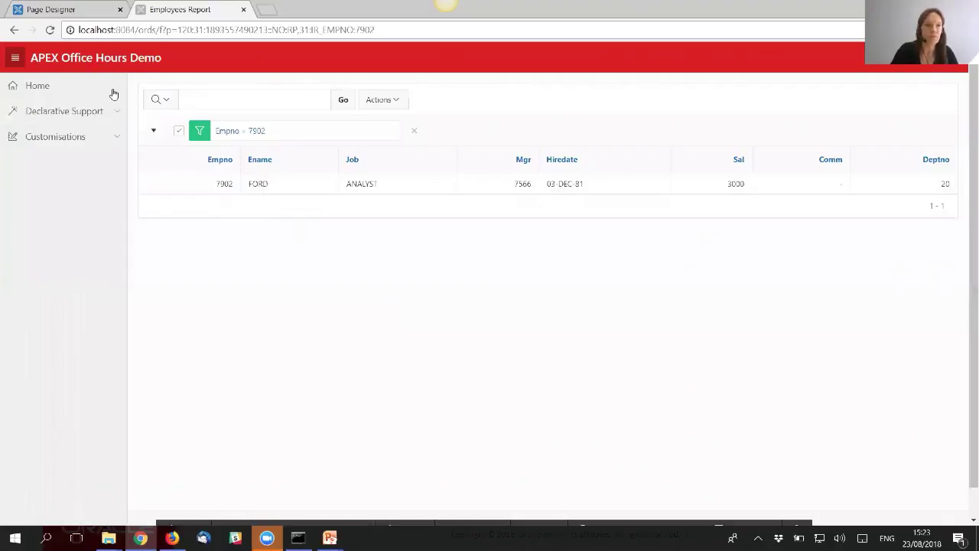
# - Return to Bar Chart Demo via Declarative Support, then switch back to Page Designer
pyautogui.click(117, 113)
pyautogui.click(69, 262)
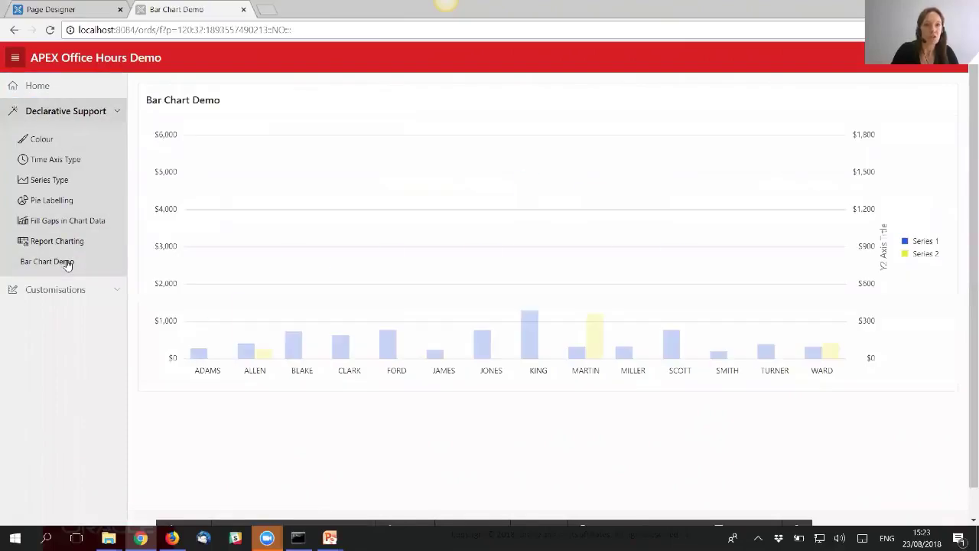
pyautogui.moveTo(391, 297)
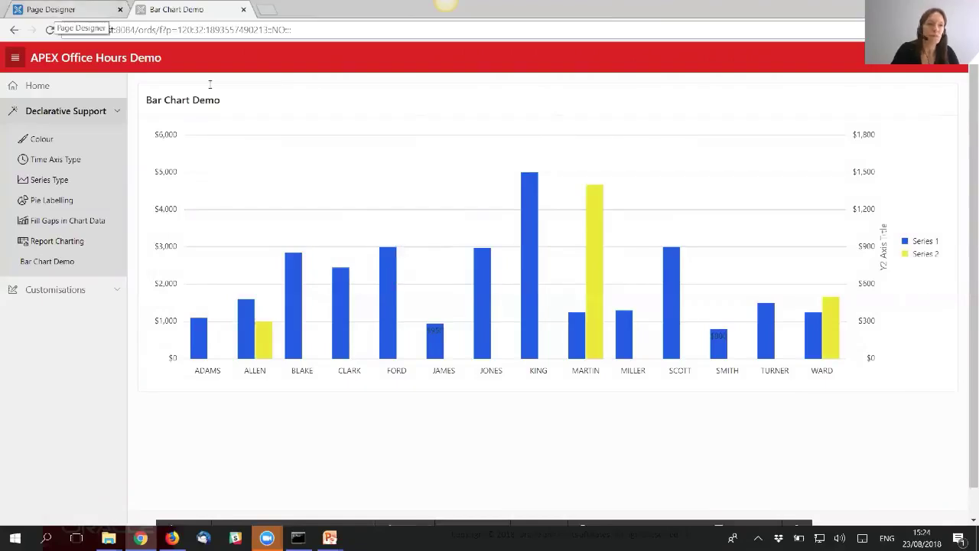
pyautogui.hotkey('ctrl', 'Tab')
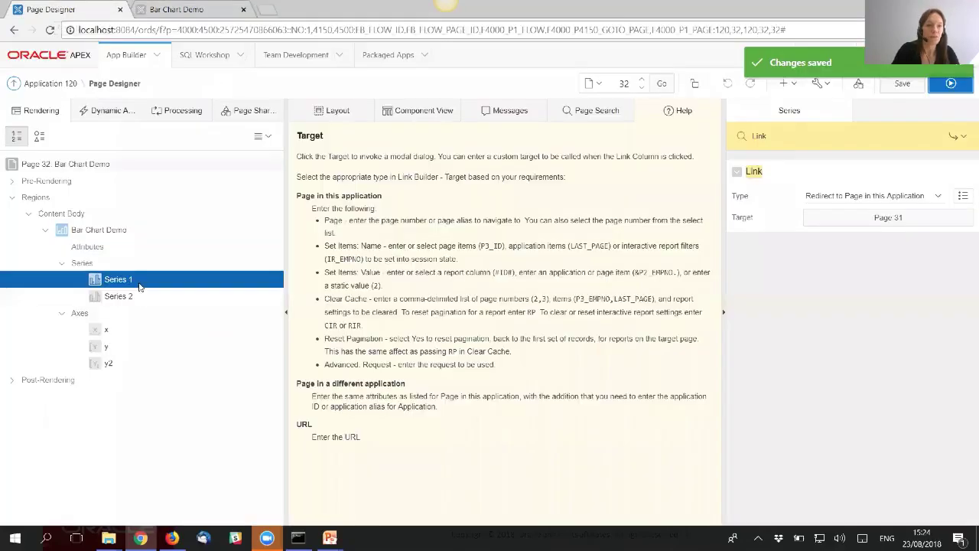
# - Set the chart's Tooltip Show Group Name attribute to No and save
pyautogui.click(86, 246)
pyautogui.click(769, 137)
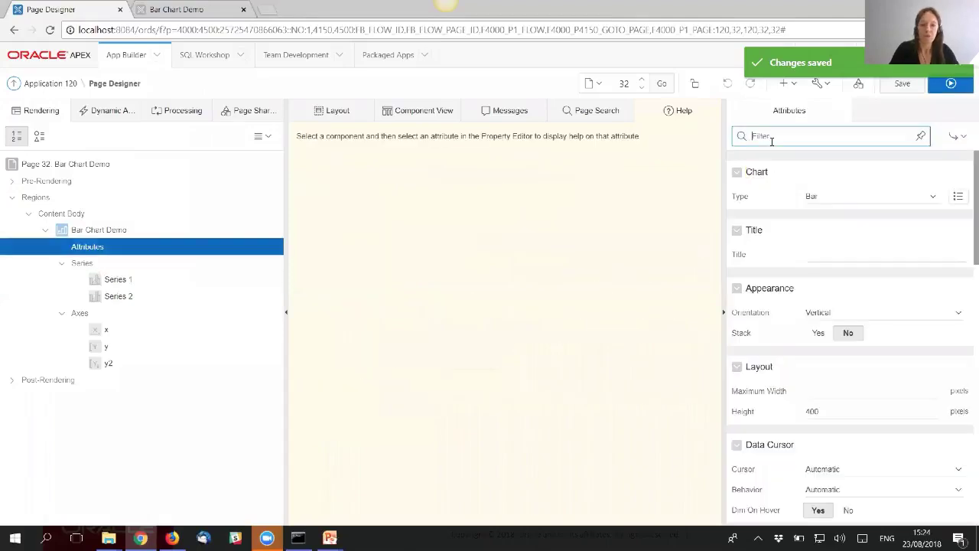
pyautogui.write('too')
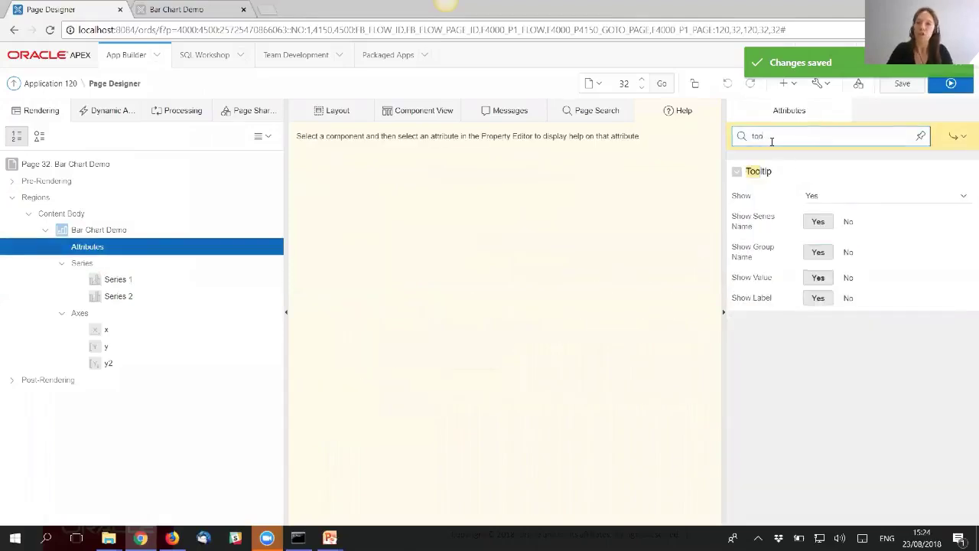
pyautogui.click(850, 253)
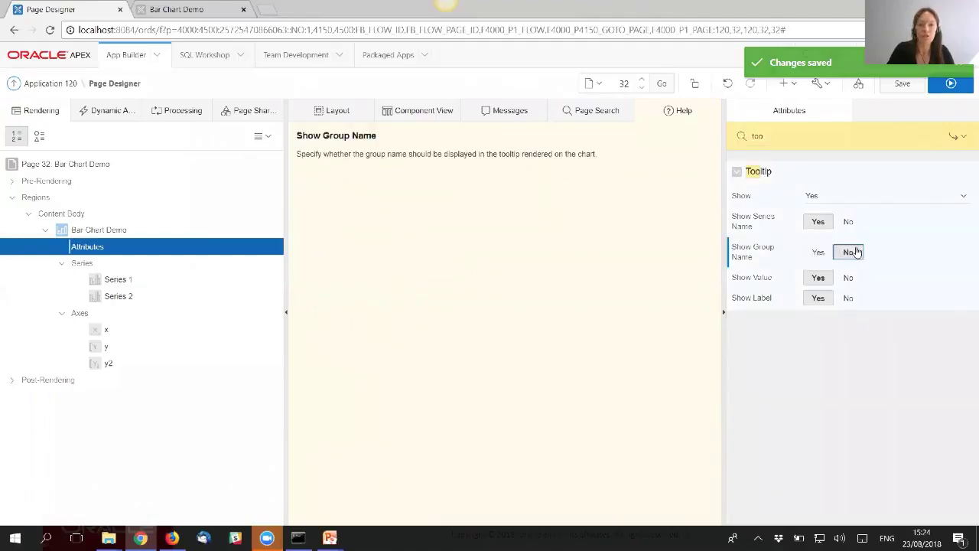
pyautogui.click(903, 85)
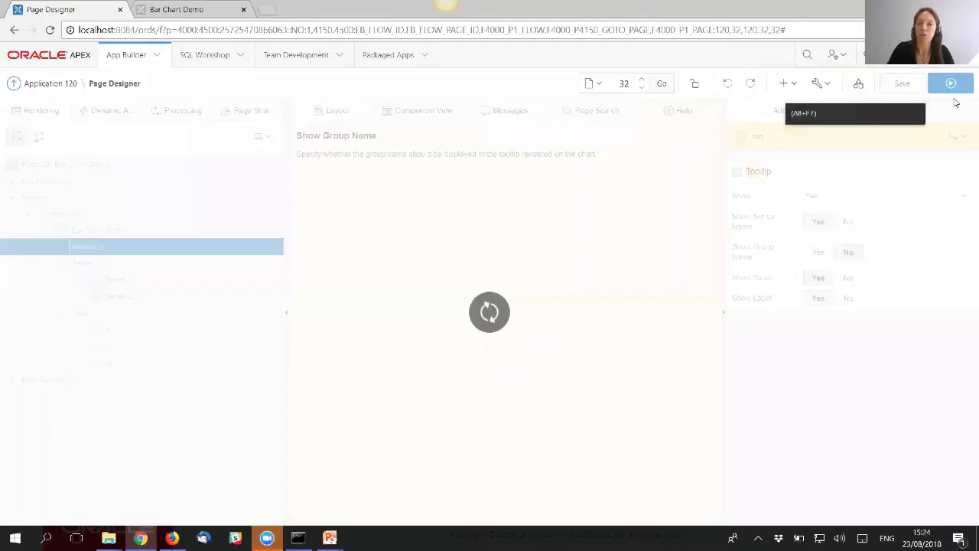
# - Run the Bar Chart Demo page and switch it into Quick Edit
pyautogui.click(956, 89)
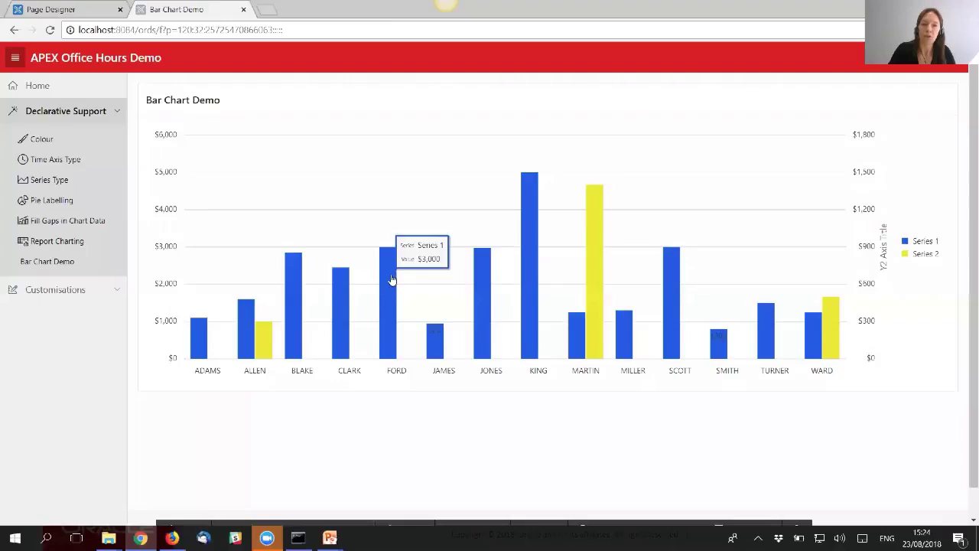
pyautogui.moveTo(260, 346)
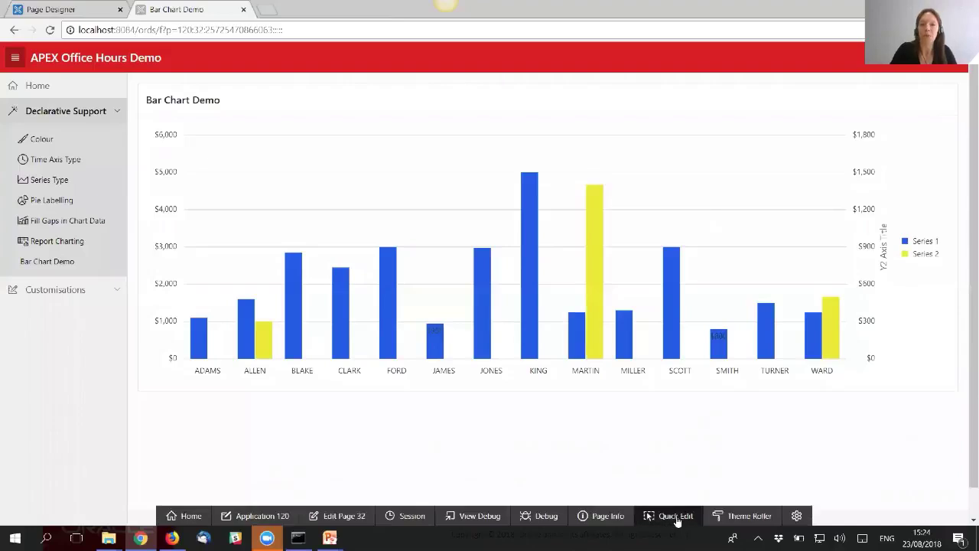
pyautogui.click(677, 517)
# - Change Series 1's source type to SQL Query
pyautogui.click(579, 351)
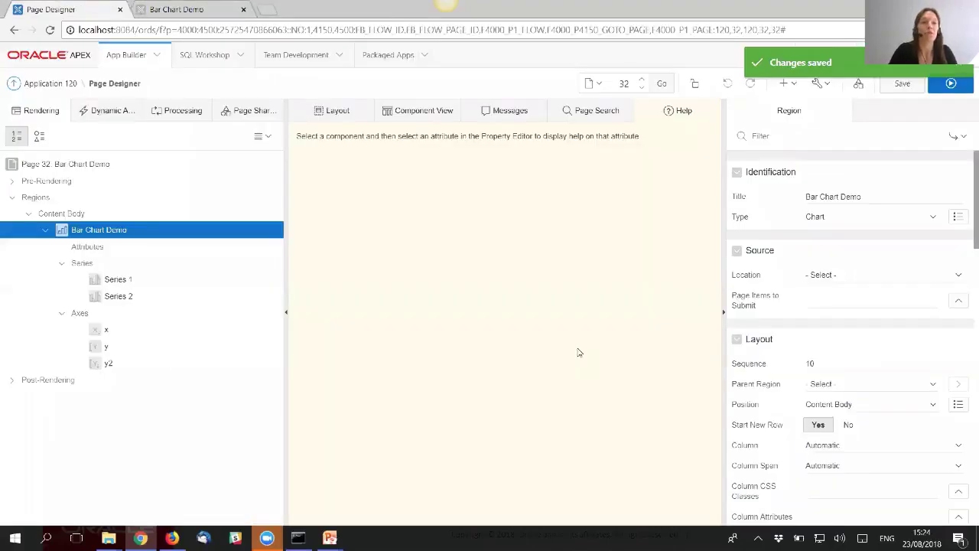
pyautogui.click(124, 282)
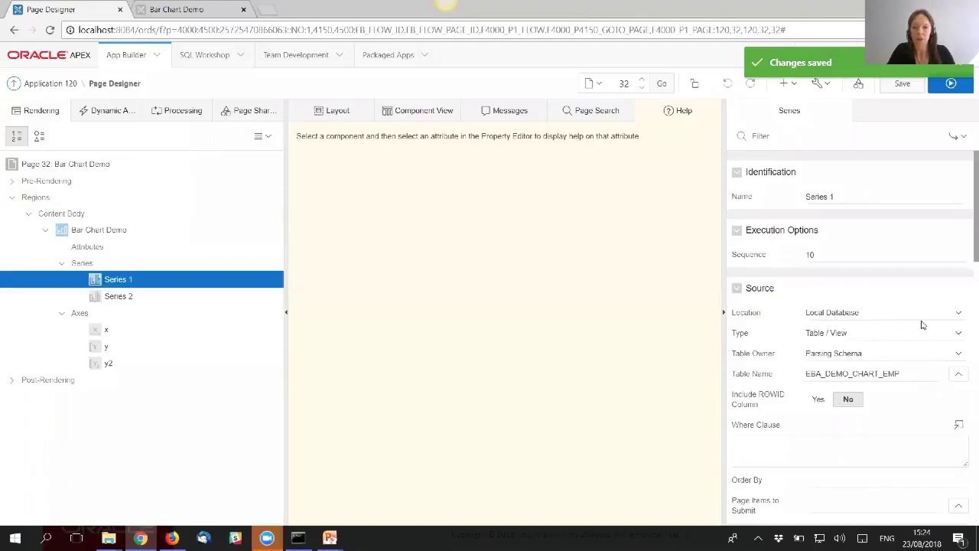
pyautogui.scroll(-1, 922, 319)
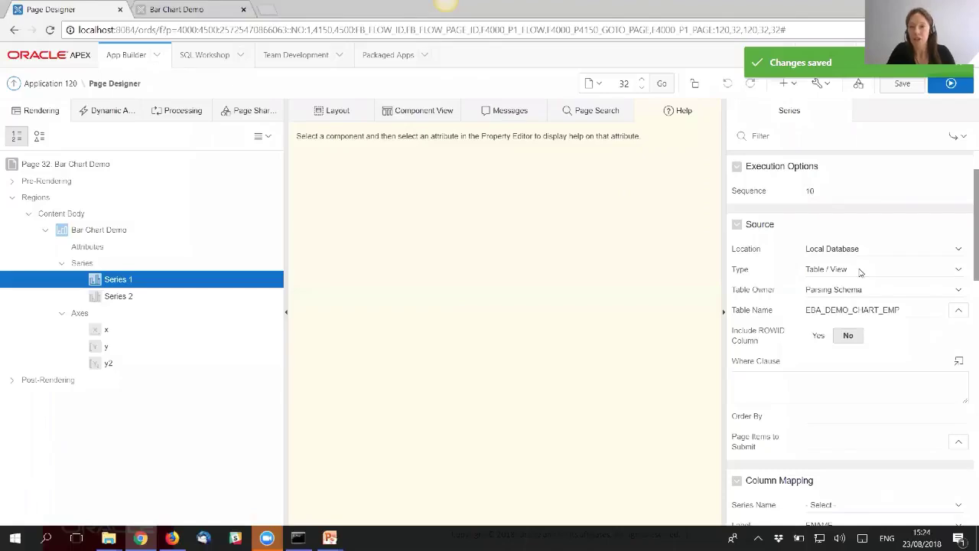
pyautogui.click(859, 272)
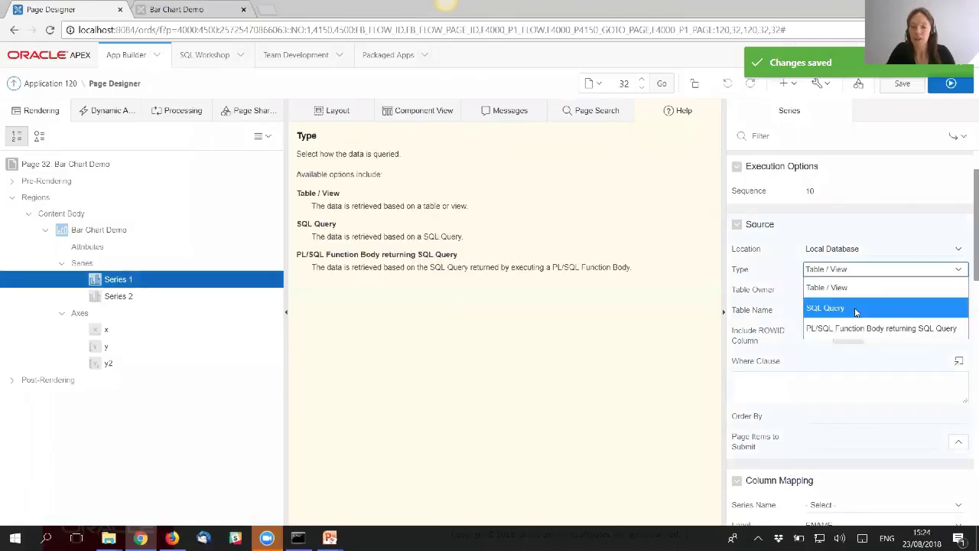
pyautogui.click(858, 310)
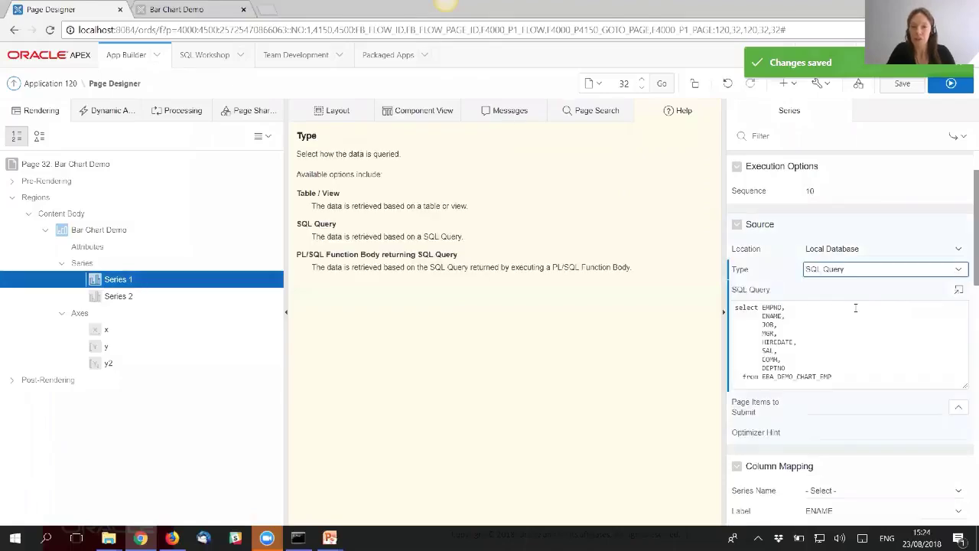
# - Add a 'Job: ' || JOB my_tooltip column to the series query and apply it
pyautogui.click(962, 292)
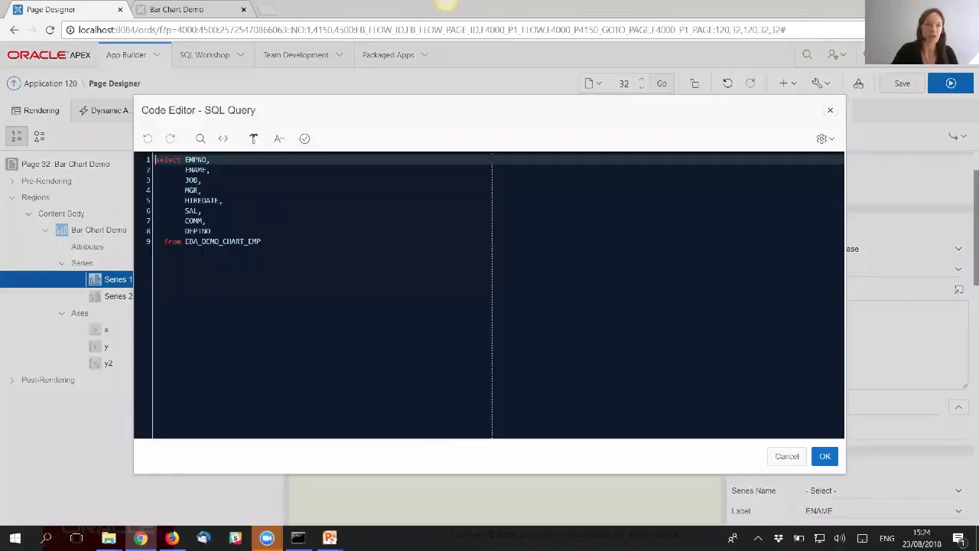
pyautogui.click(205, 180)
pyautogui.press('Return')
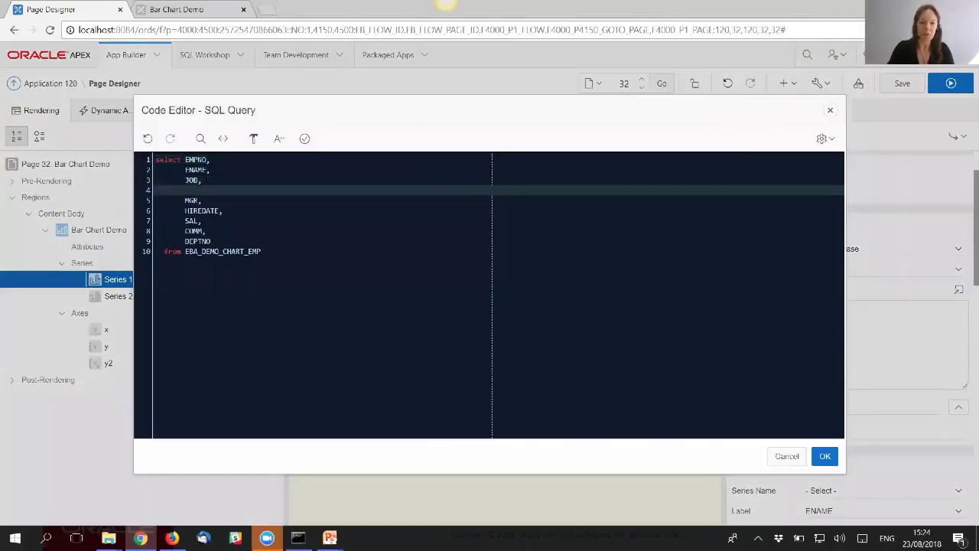
pyautogui.write("'Job'")
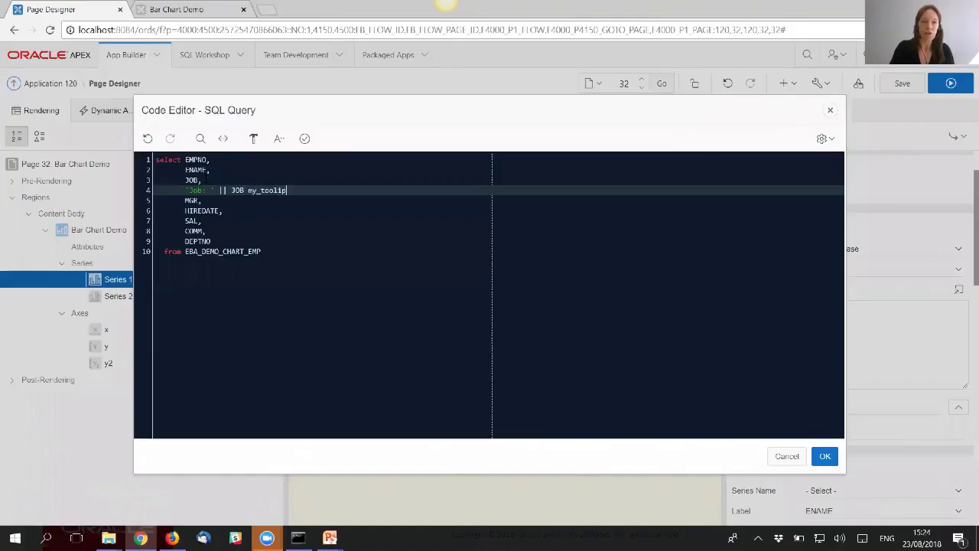
pyautogui.write('ip,')
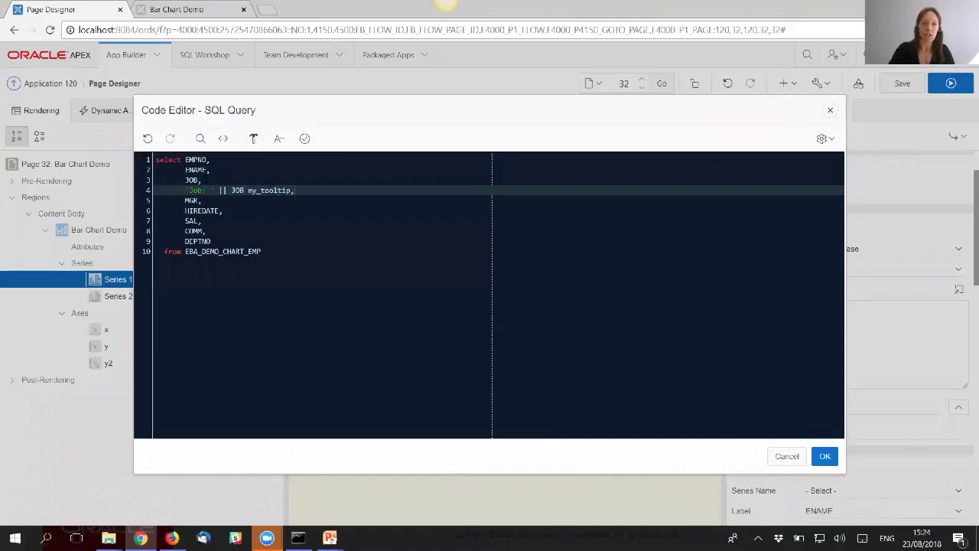
pyautogui.hotkey('ctrl', 'shift', 'Left')
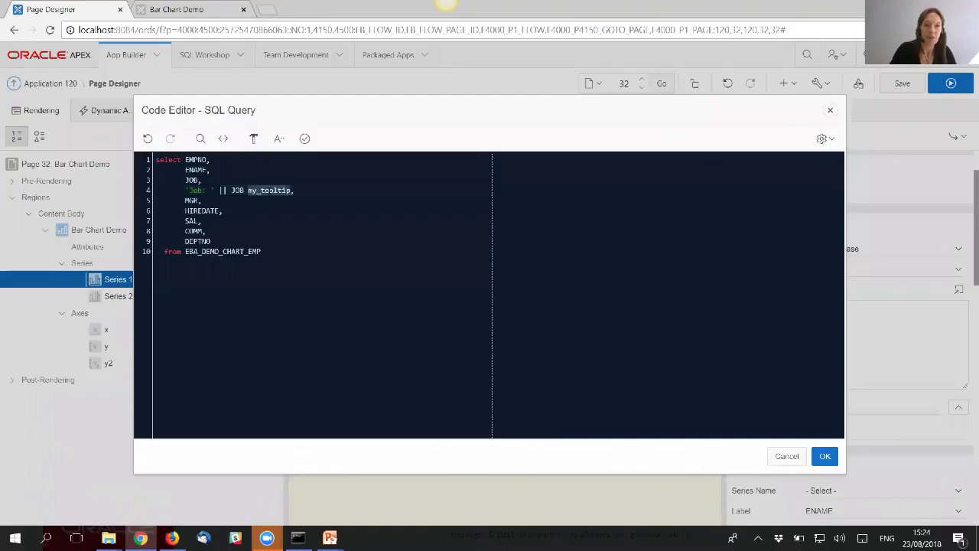
pyautogui.click(825, 457)
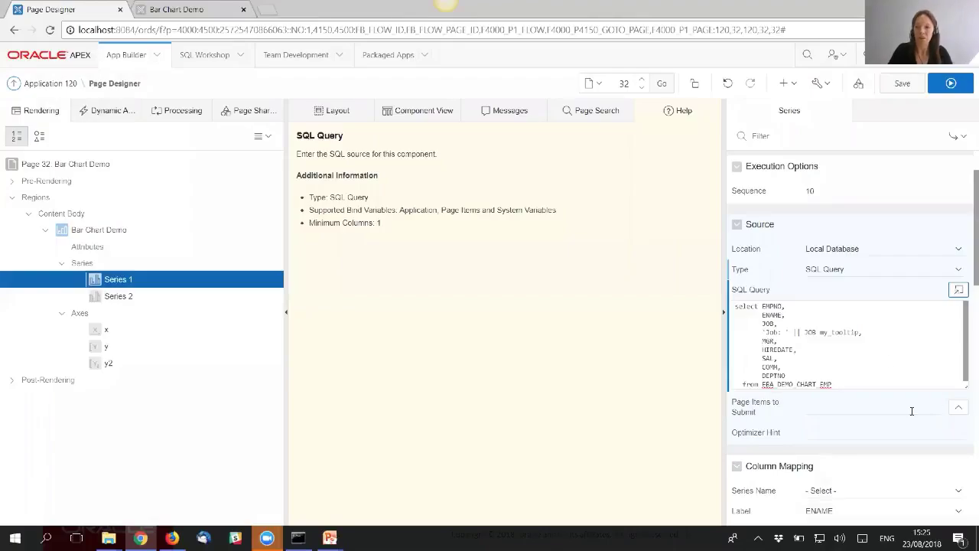
# - Set Series 1's Custom Tooltip column mapping to MY_TOOLTIP
pyautogui.scroll(-3, 913, 388)
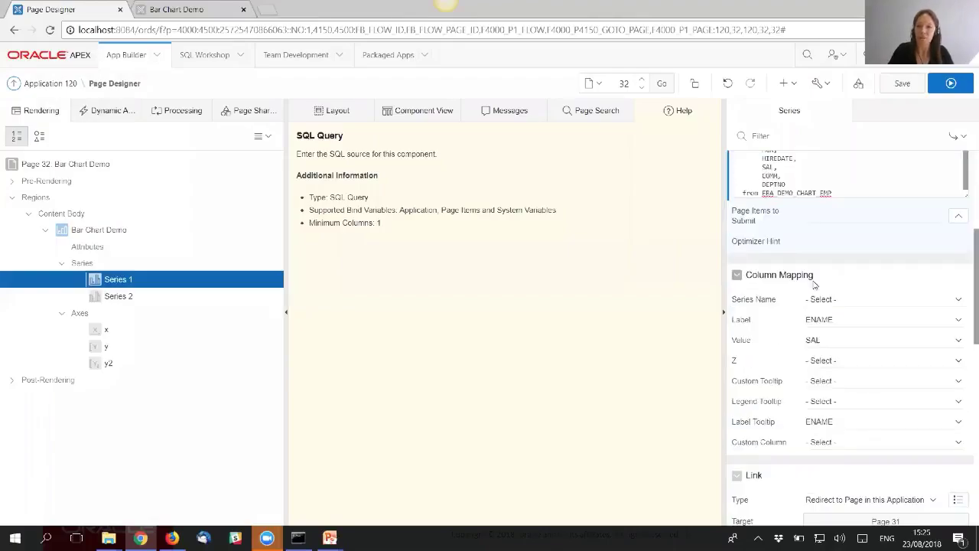
pyautogui.scroll(-1, 807, 290)
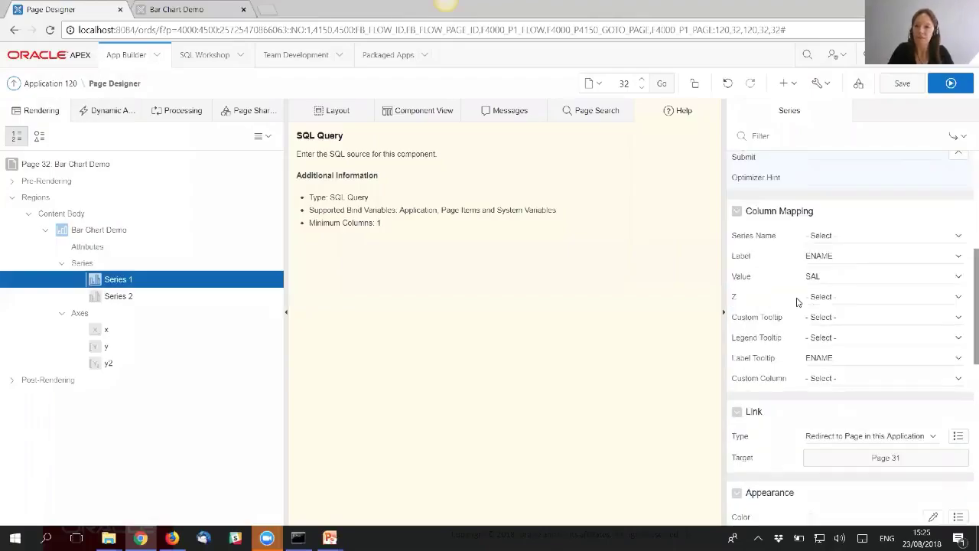
pyautogui.click(832, 319)
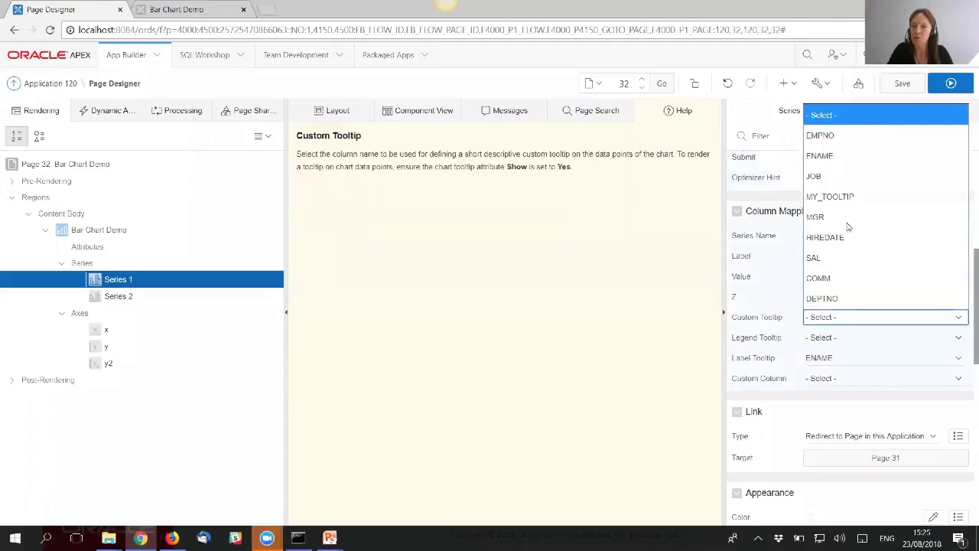
pyautogui.click(853, 198)
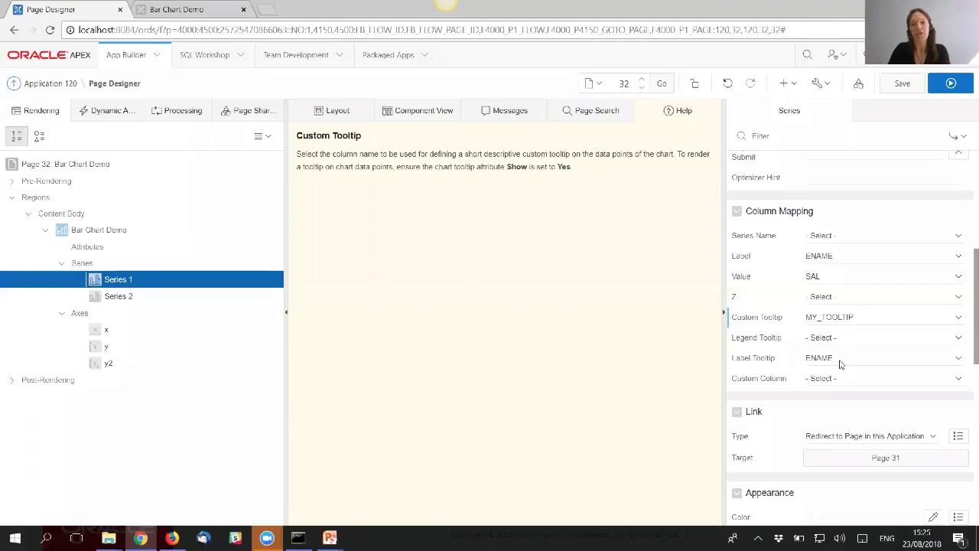
# - Save, check the 'Job:' tooltips on the running chart, then go to the Colour page
pyautogui.click(903, 84)
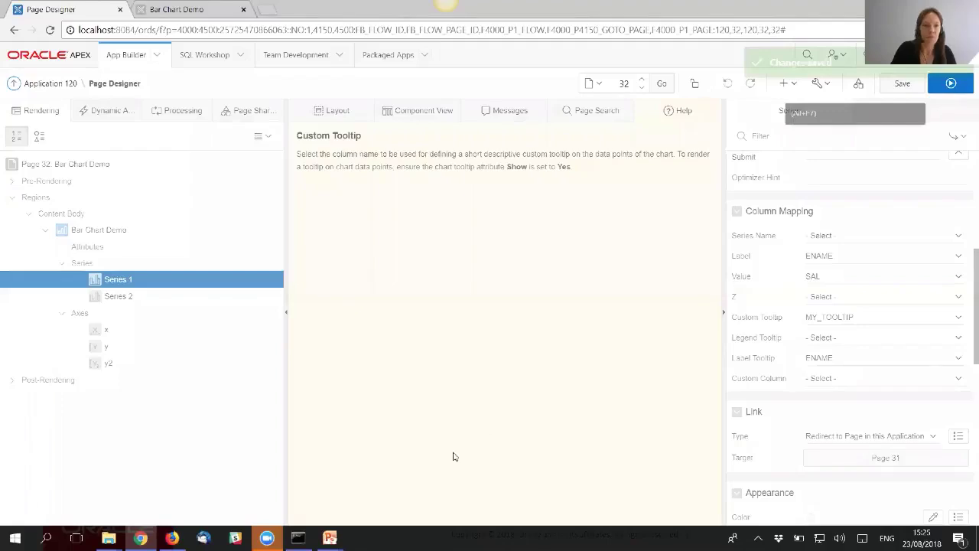
pyautogui.moveTo(350, 324)
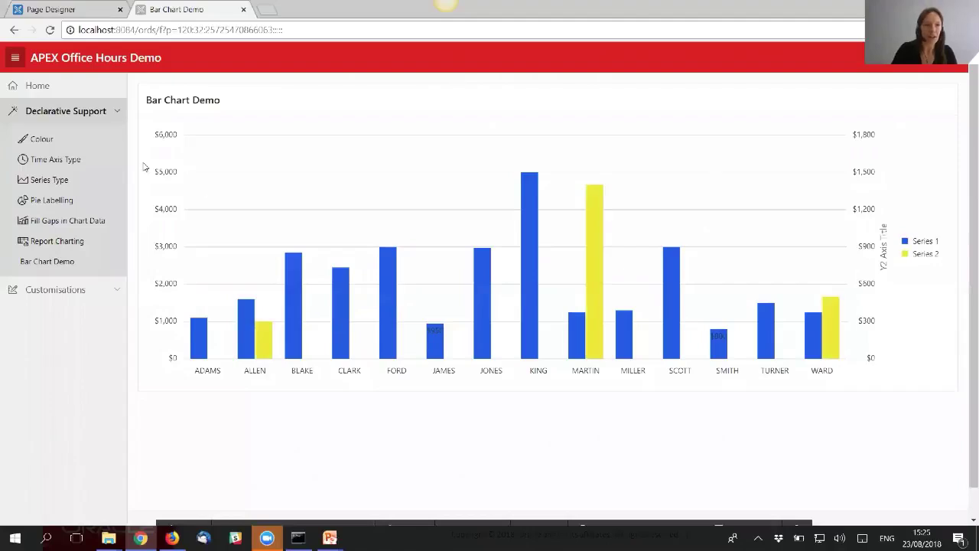
pyautogui.click(40, 143)
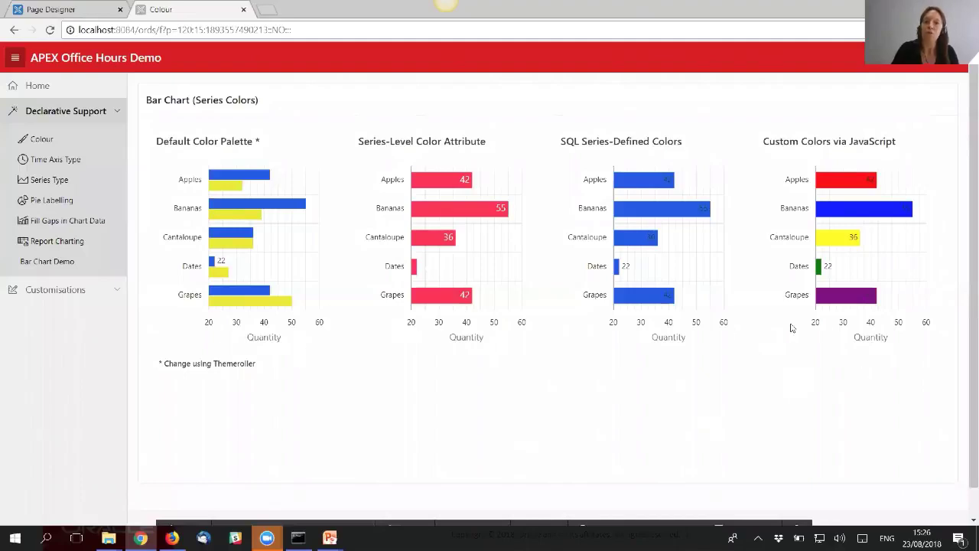
# - Open Theme Roller over the Colour charts, move its panel aside, and expand all style groups
pyautogui.moveTo(675, 529)
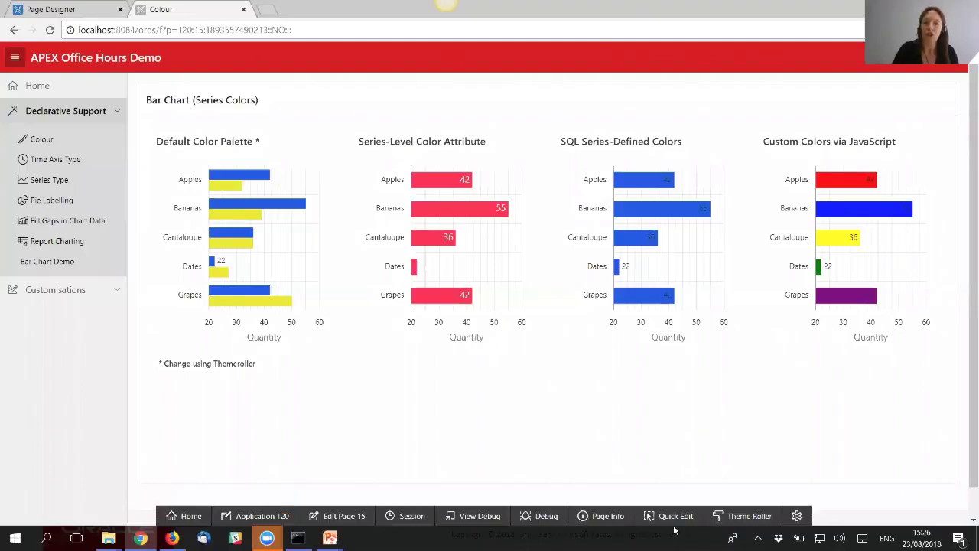
pyautogui.click(731, 521)
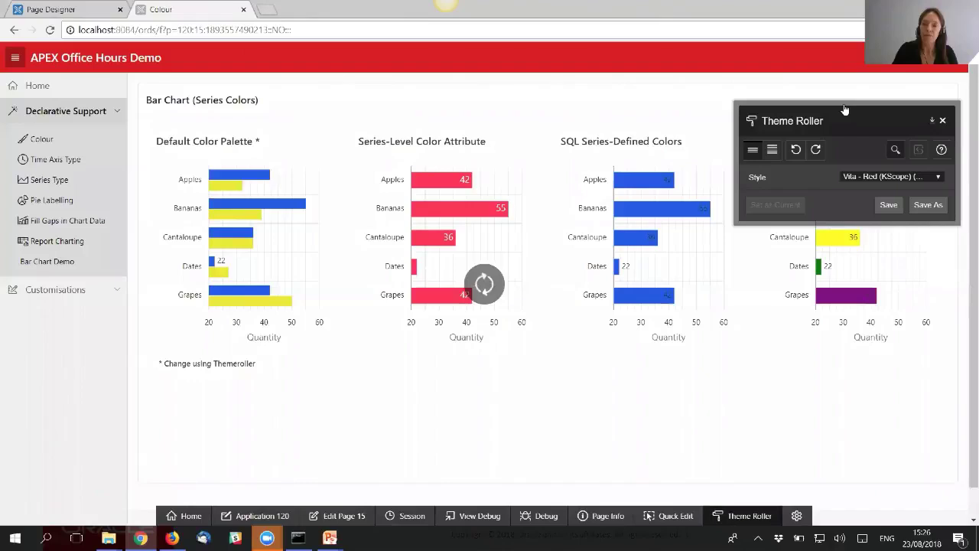
pyautogui.moveTo(843, 103); pyautogui.dragTo(415, 92)
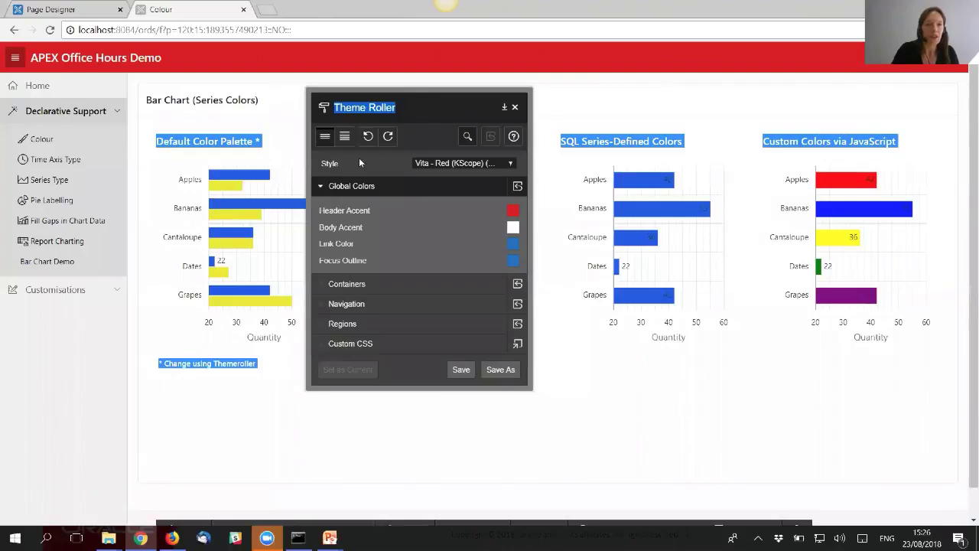
pyautogui.click(348, 140)
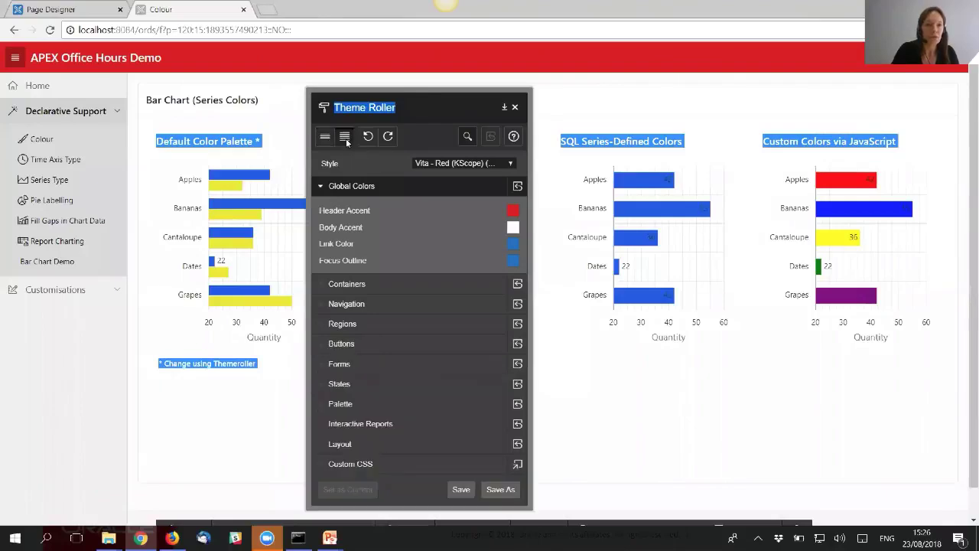
# - In the Palette group, change Color 1 from blue to red #db1e17
pyautogui.click(325, 408)
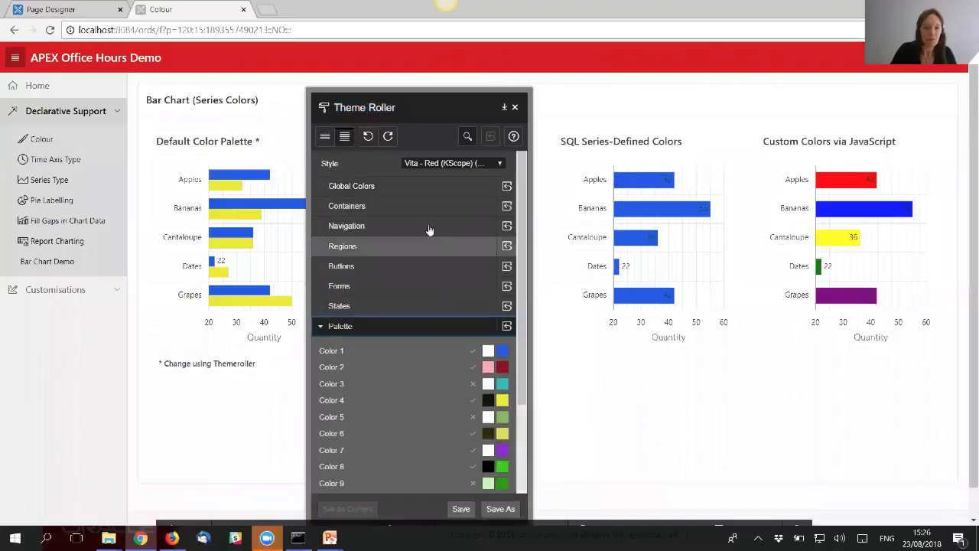
pyautogui.scroll(-3, 442, 414)
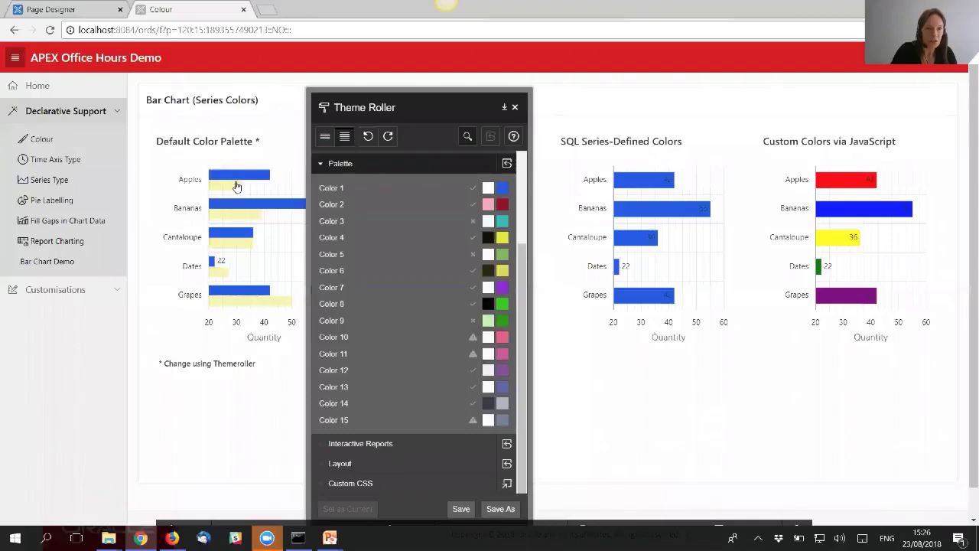
pyautogui.moveTo(236, 189)
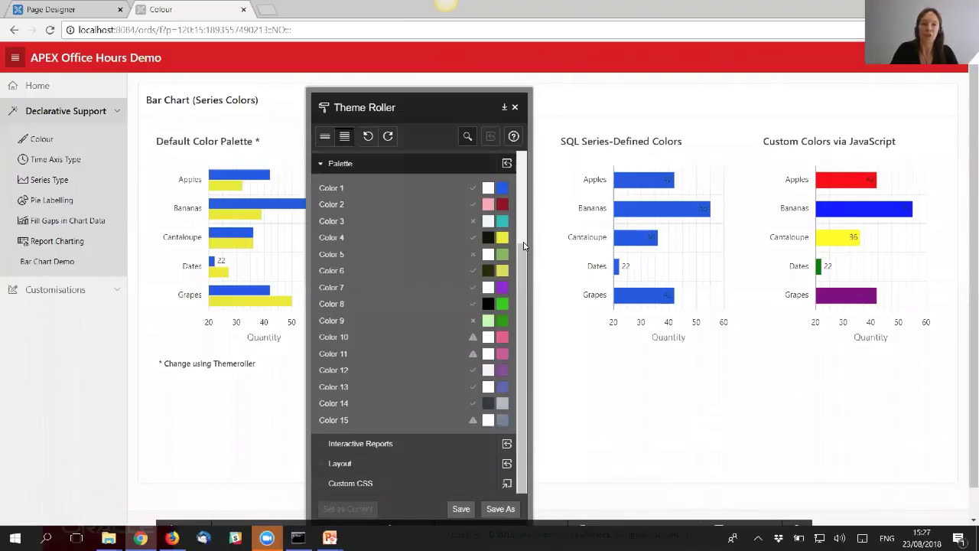
pyautogui.click(504, 189)
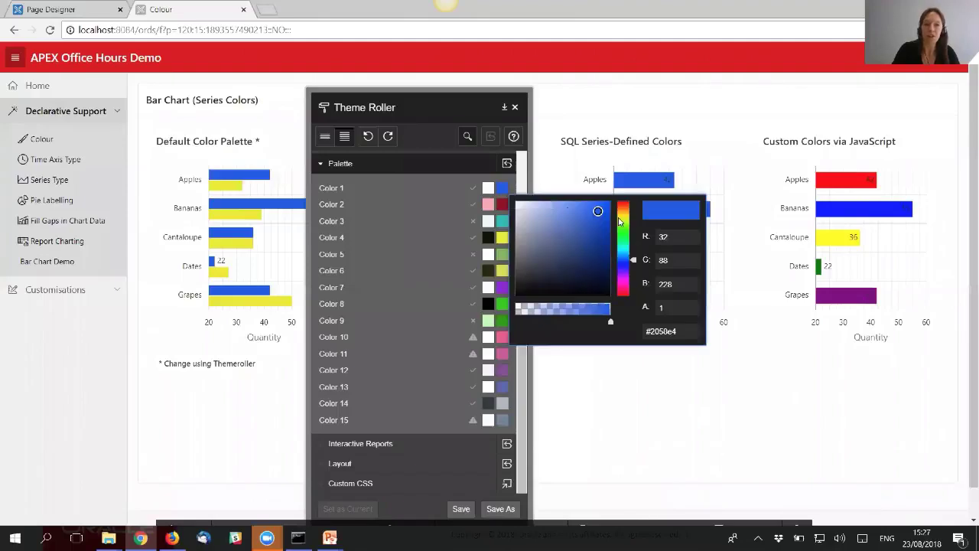
pyautogui.moveTo(635, 260); pyautogui.dragTo(634, 207)
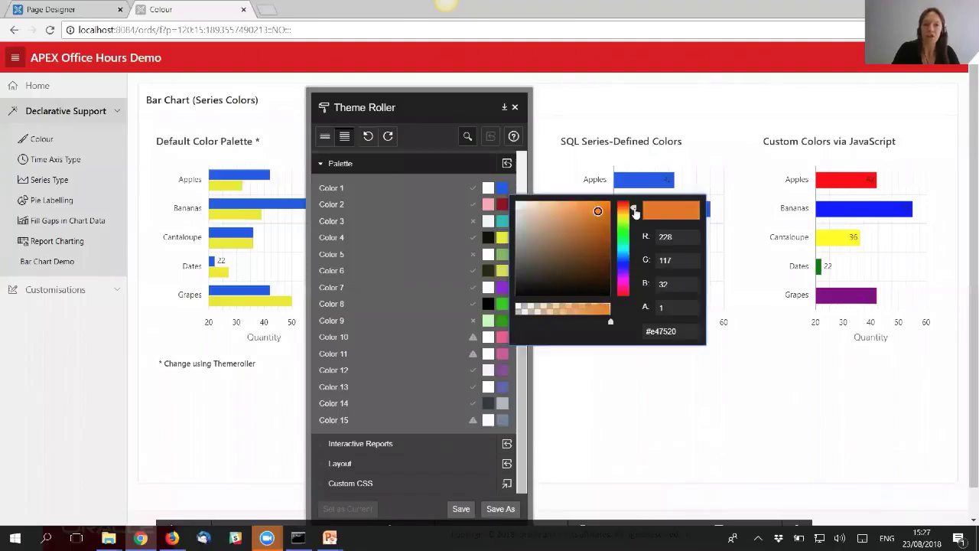
pyautogui.click(602, 204)
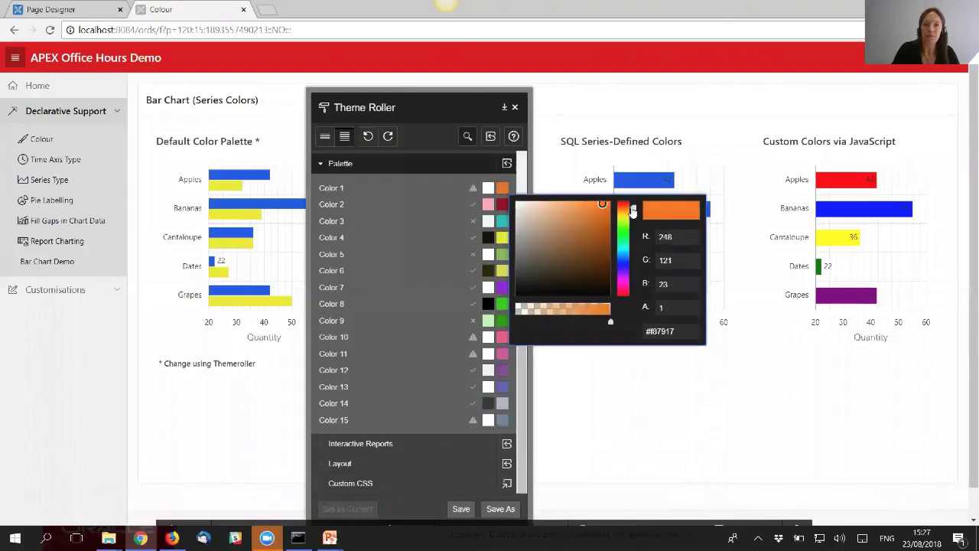
pyautogui.moveTo(627, 208); pyautogui.dragTo(590, 210)
pyautogui.click(597, 209)
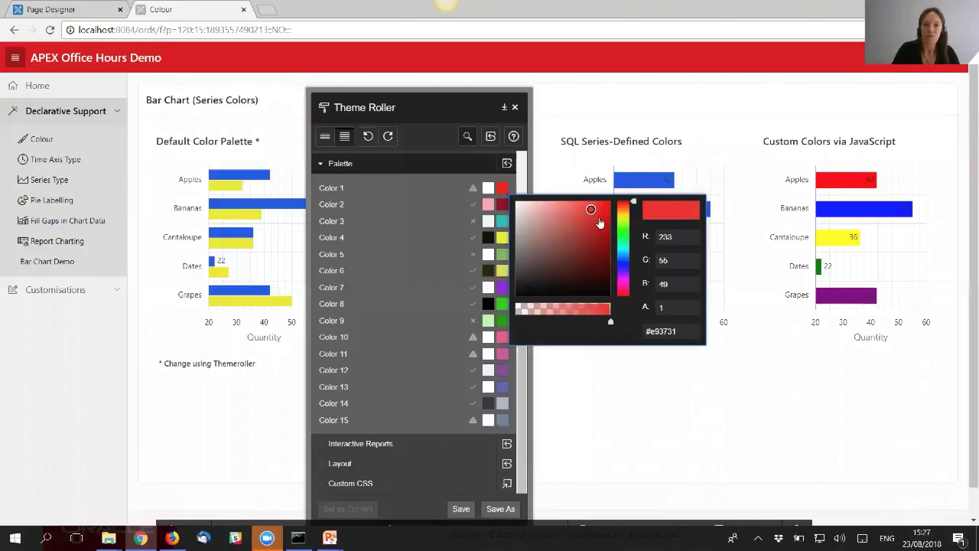
pyautogui.click(601, 214)
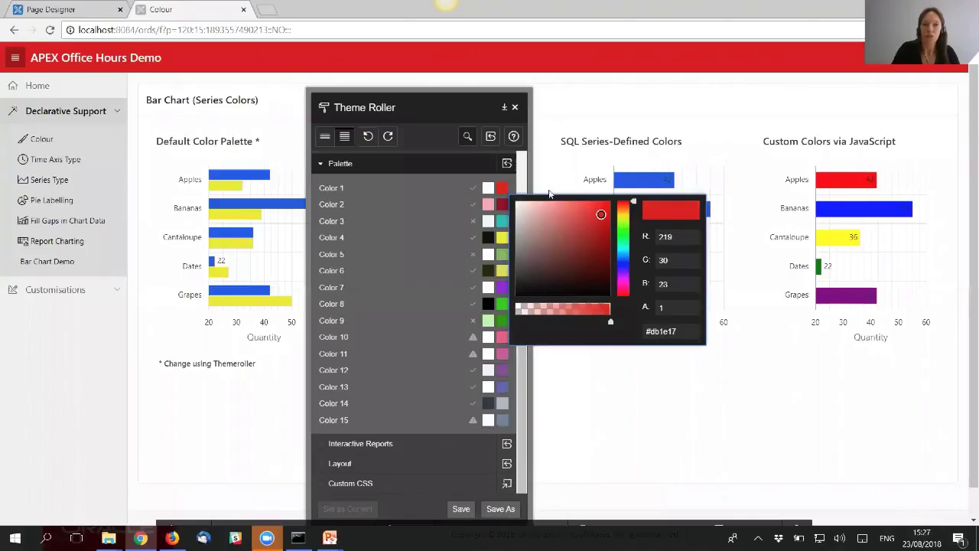
# - Save the Vita - Red (KScope) theme style under its current name
pyautogui.moveTo(472, 198)
pyautogui.scroll(3, 522, 182)
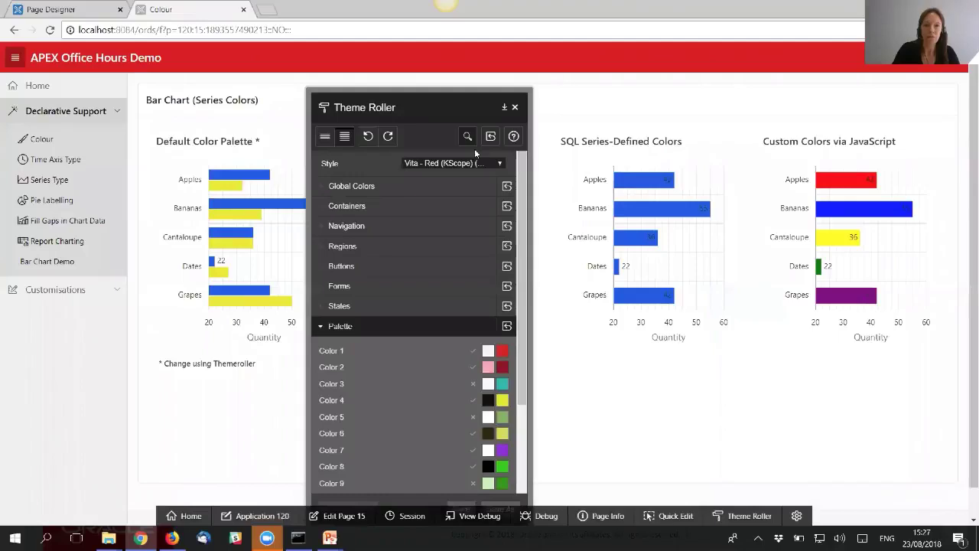
pyautogui.click(460, 476)
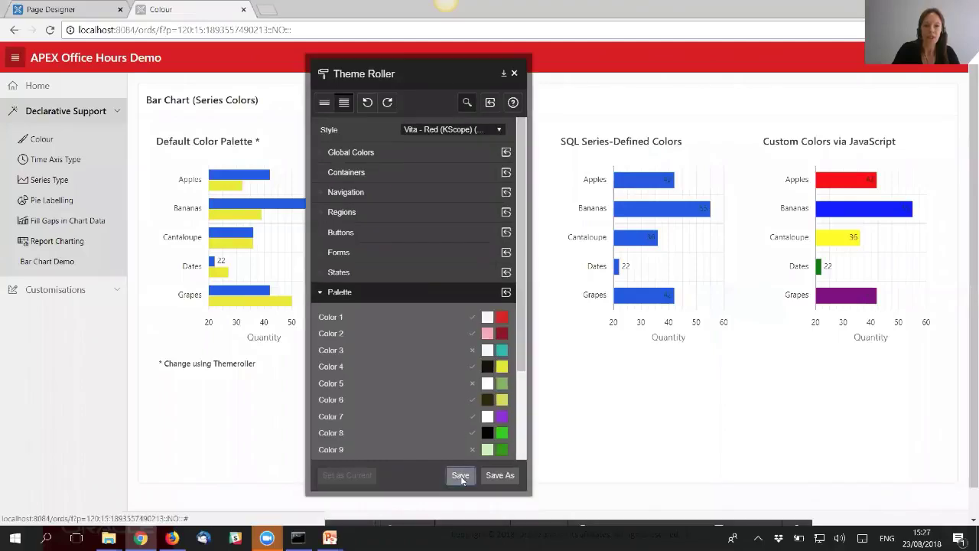
pyautogui.click(561, 330)
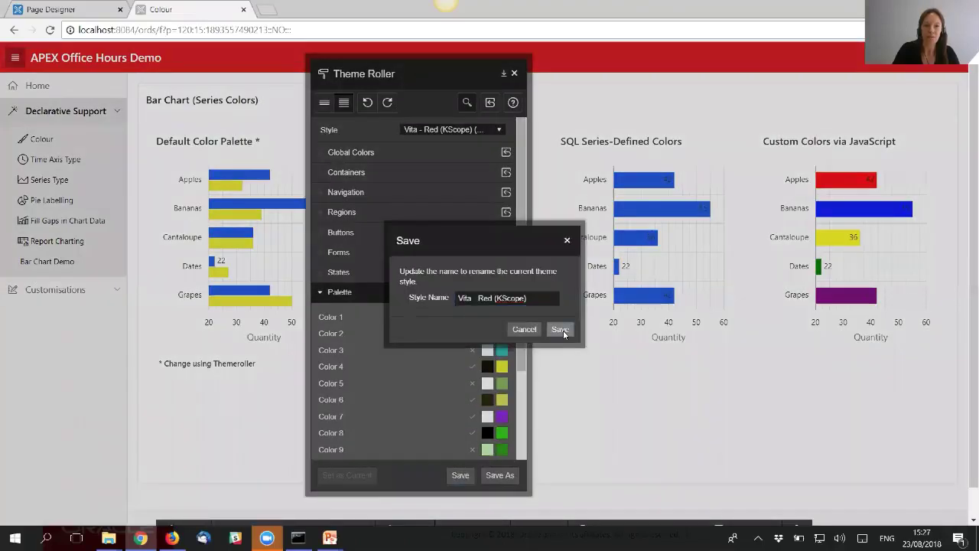
pyautogui.click(563, 315)
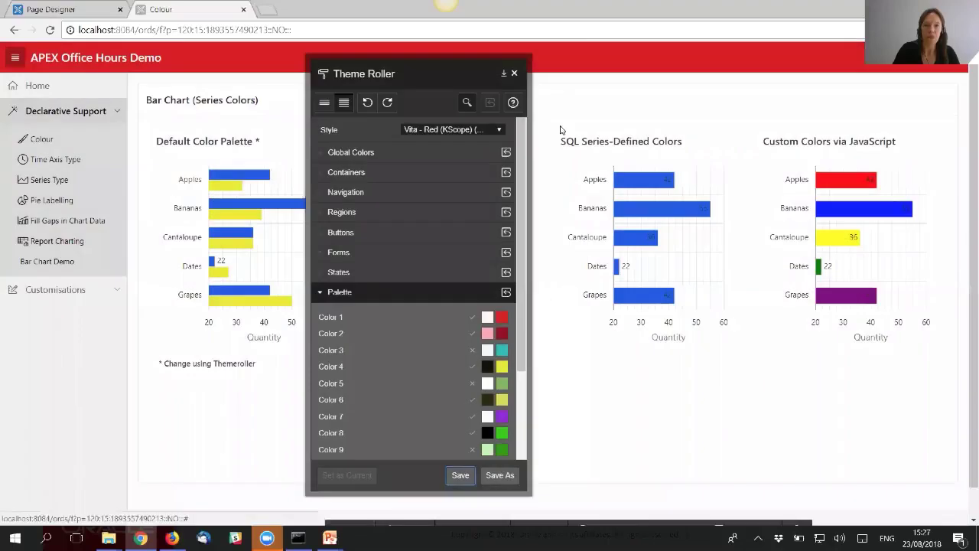
# - Close Theme Roller and open the Series-Level Color Attribute chart in Page Designer via Quick Edit
pyautogui.click(514, 74)
pyautogui.moveTo(236, 193)
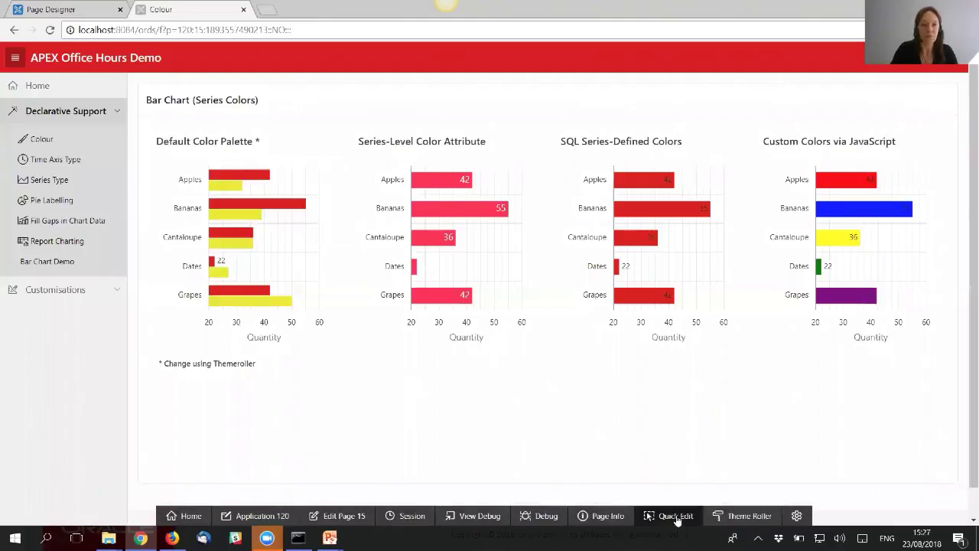
pyautogui.click(676, 519)
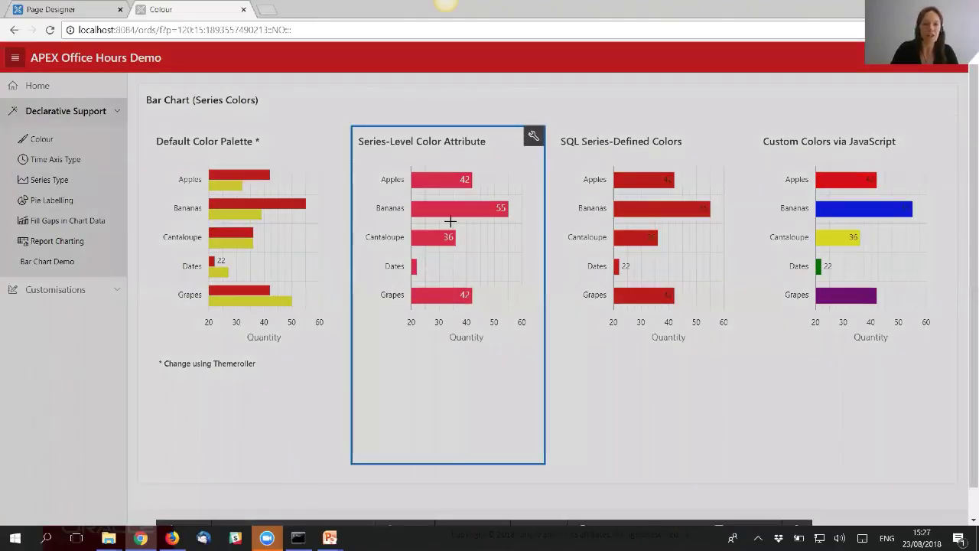
pyautogui.click(451, 221)
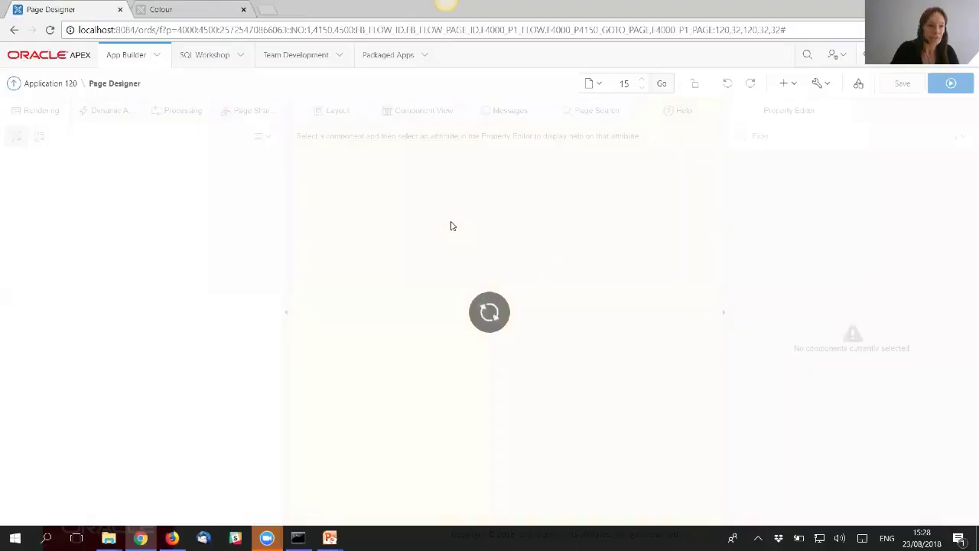
# - Change the Fruit Sales series Color from #FC3254 to green and save the page
pyautogui.scroll(-2, 183, 406)
pyautogui.click(157, 368)
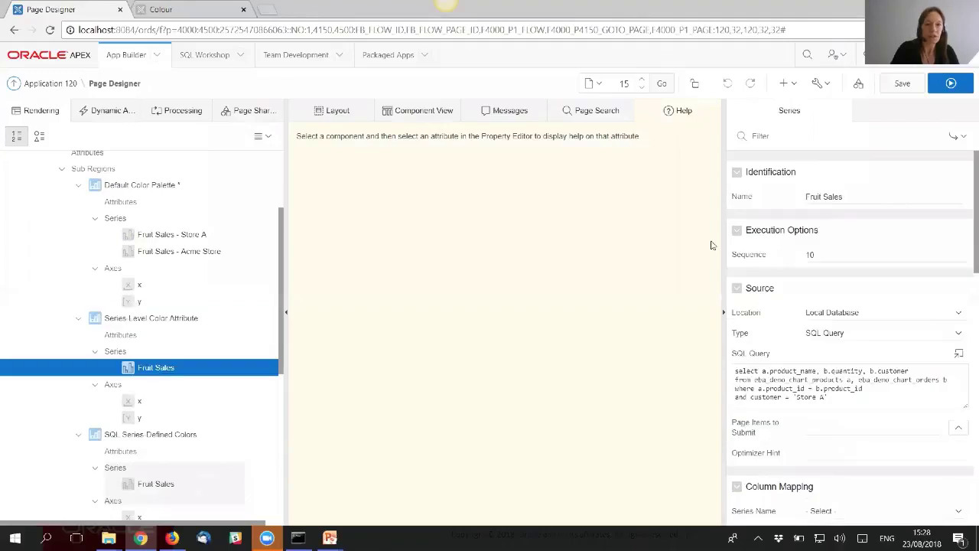
pyautogui.click(797, 140)
pyautogui.write('col')
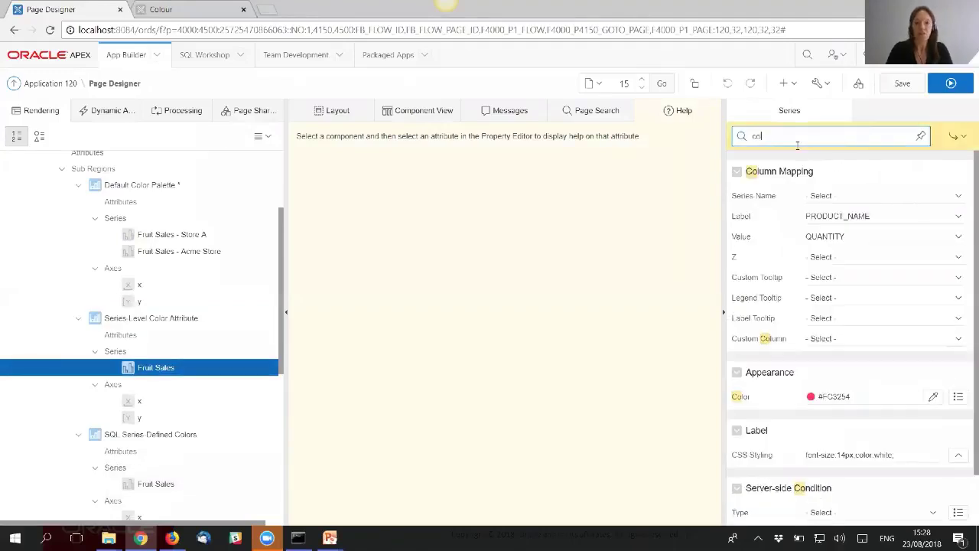
pyautogui.write('or')
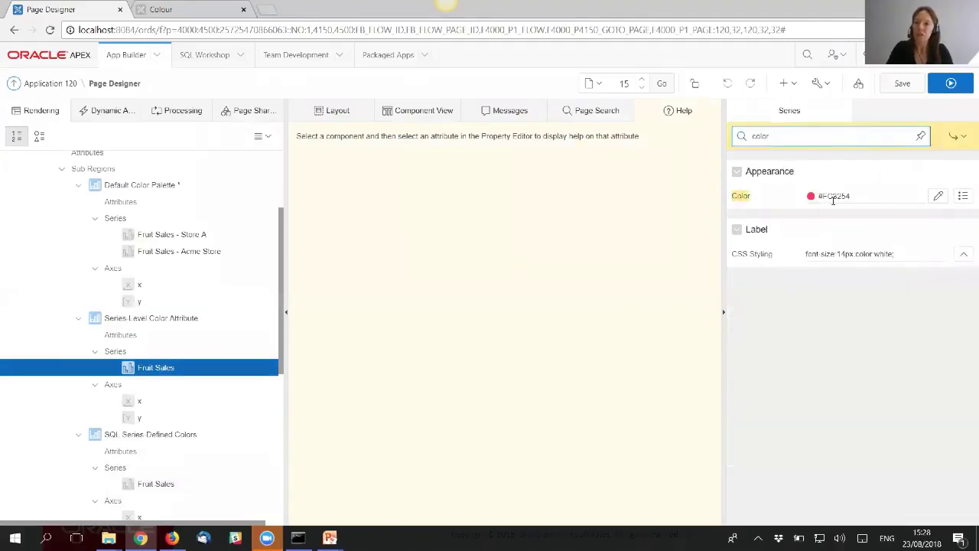
pyautogui.click(832, 196)
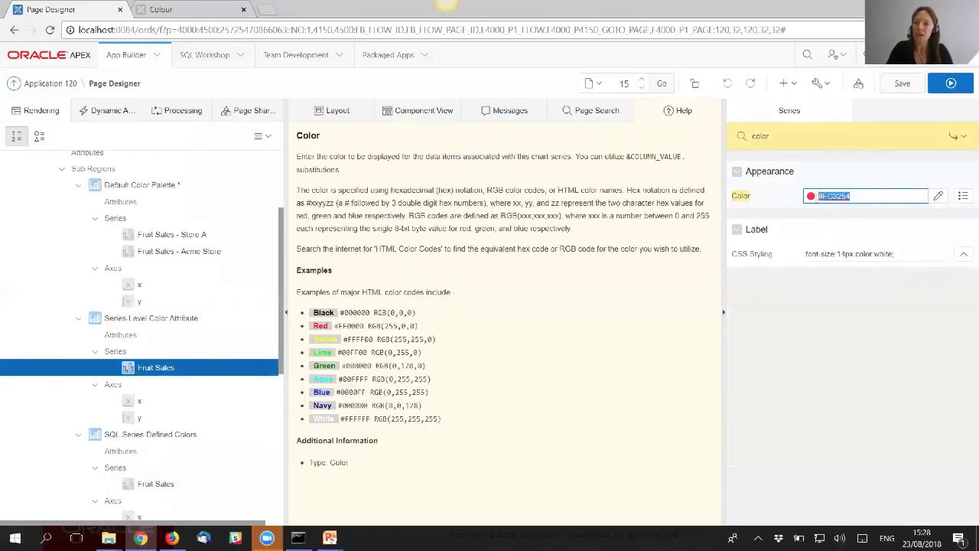
pyautogui.click(940, 197)
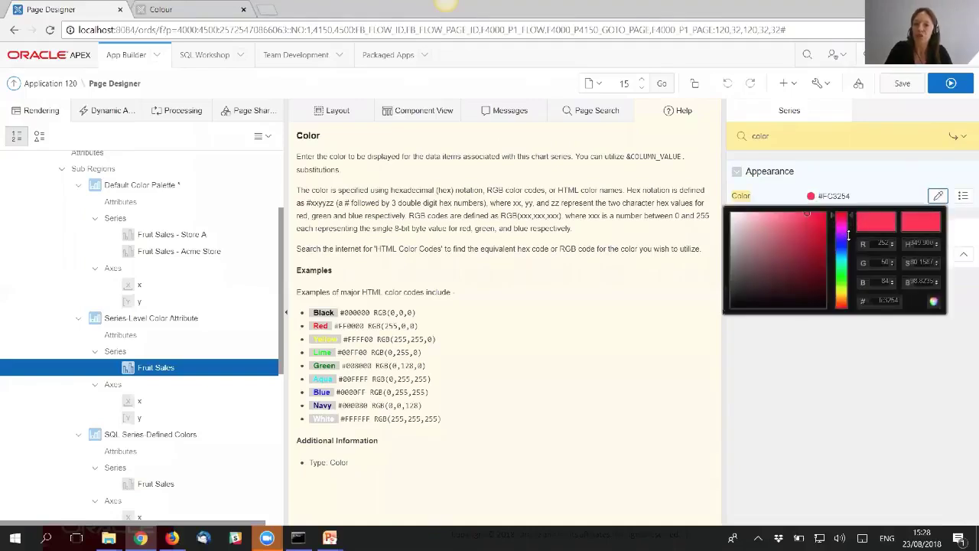
pyautogui.click(857, 196)
pyautogui.write('green')
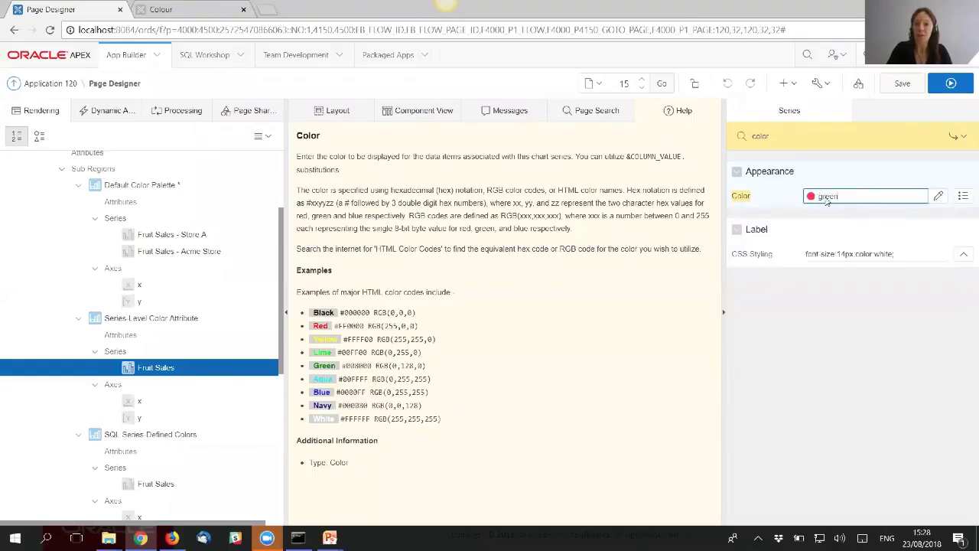
pyautogui.click(902, 84)
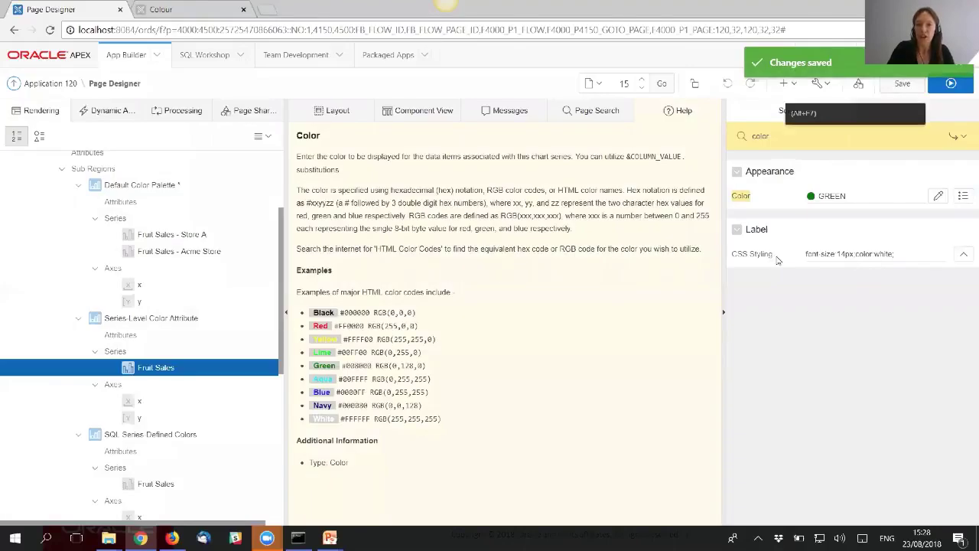
pyautogui.click(777, 260)
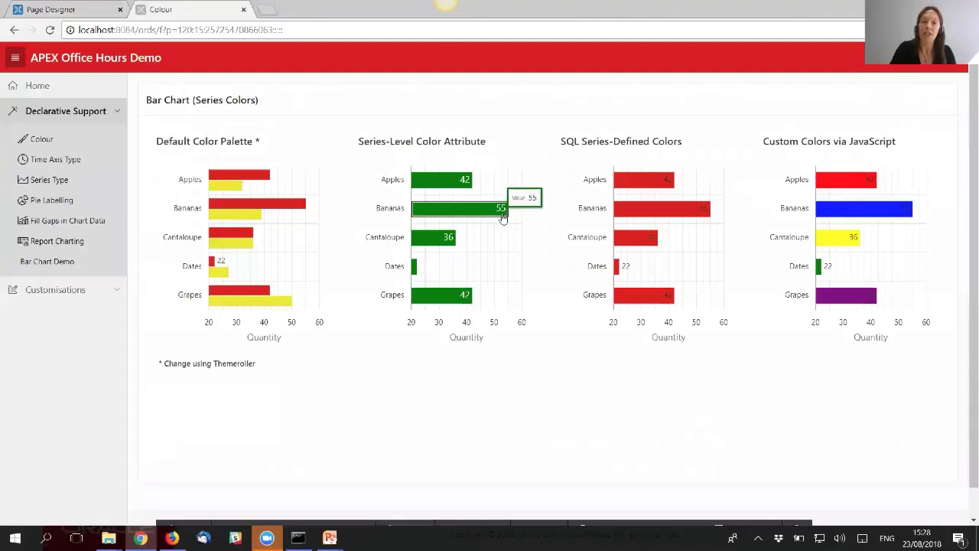
# - Use Quick Edit to open the SQL Series-Defined Colors chart region in Page Designer
pyautogui.moveTo(673, 520)
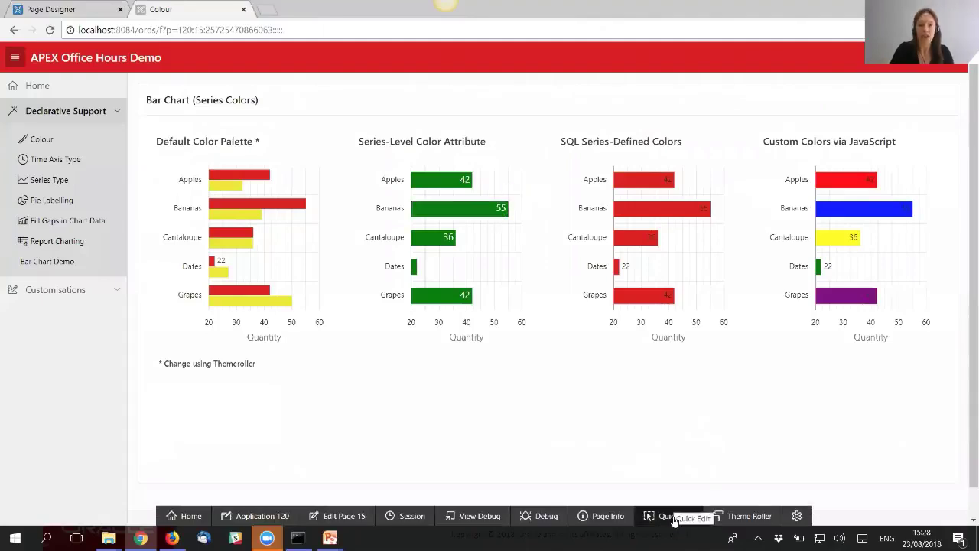
pyautogui.click(670, 517)
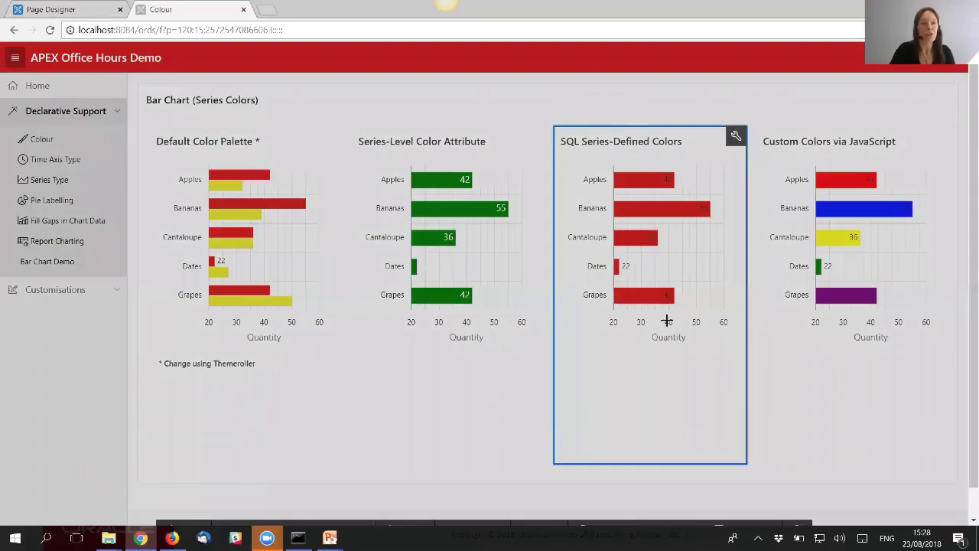
pyautogui.click(667, 320)
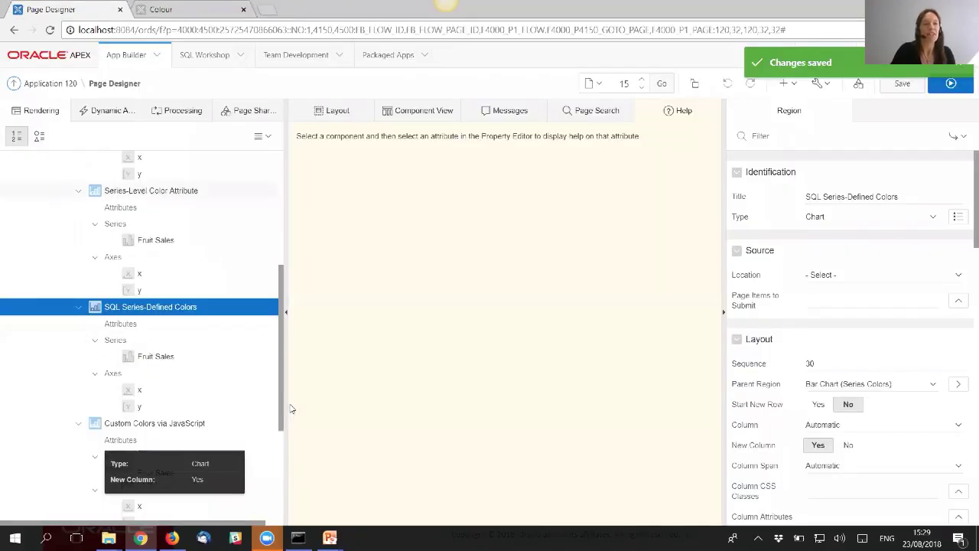
# - Remove the /* */ markers around the CASE expression so the Fruit Sales query returns my_colors
pyautogui.click(170, 358)
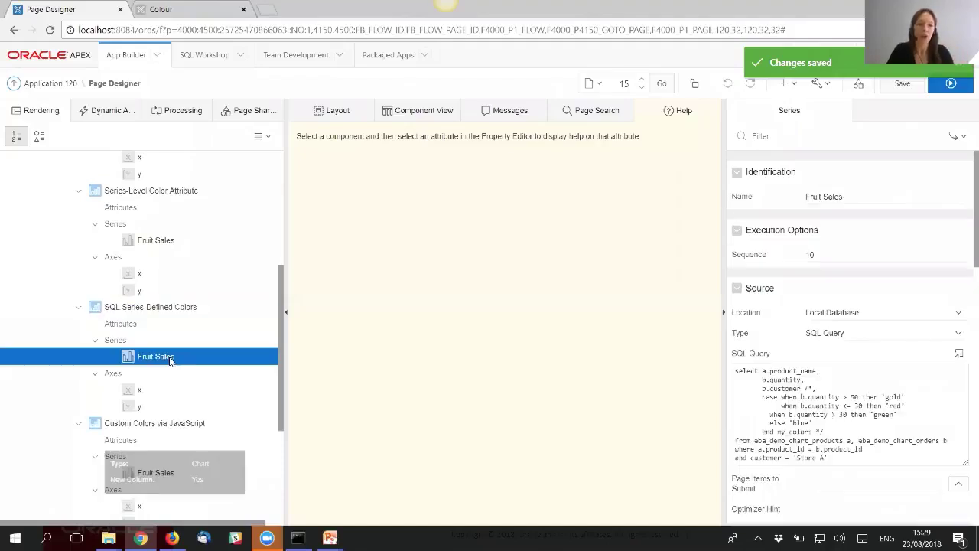
pyautogui.scroll(-1, 919, 298)
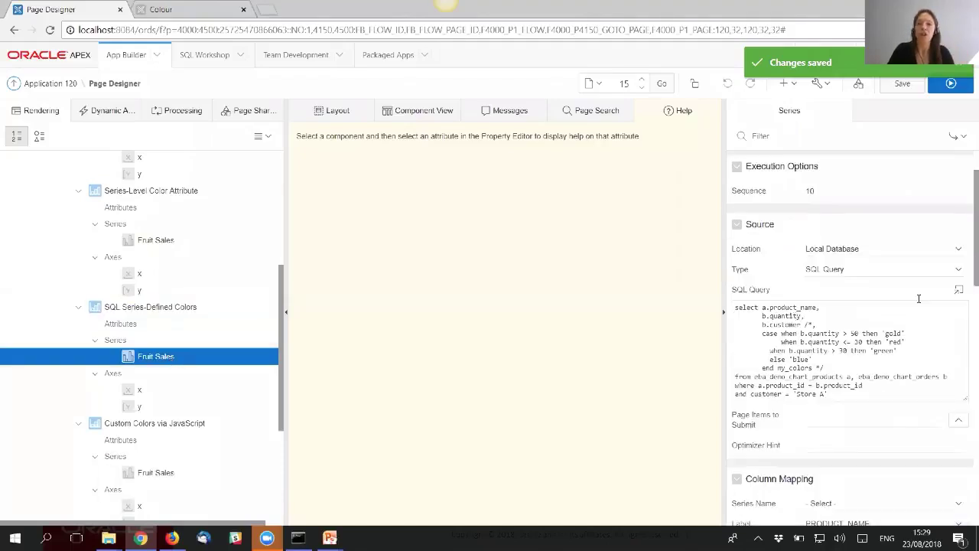
pyautogui.click(960, 292)
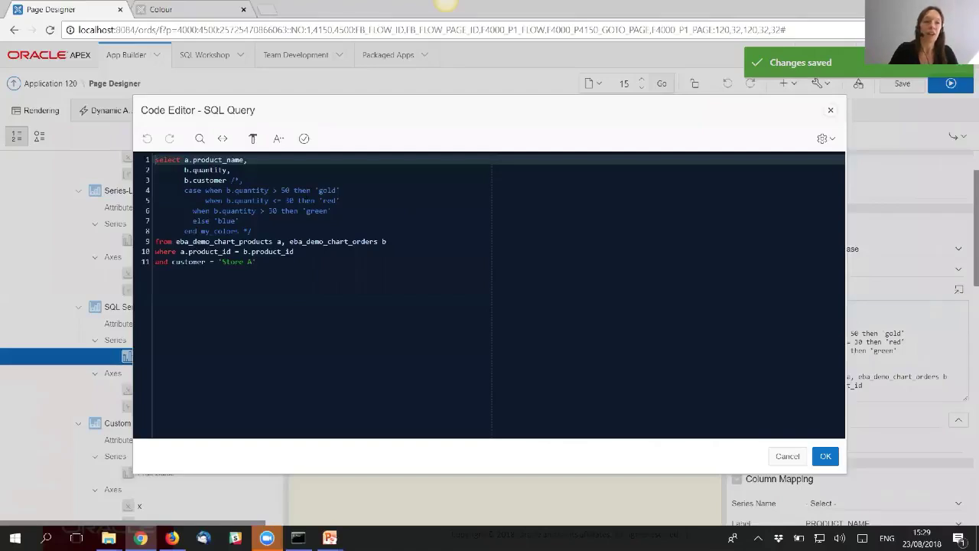
pyautogui.click(231, 181)
pyautogui.press('Delete')
pyautogui.press('Delete')
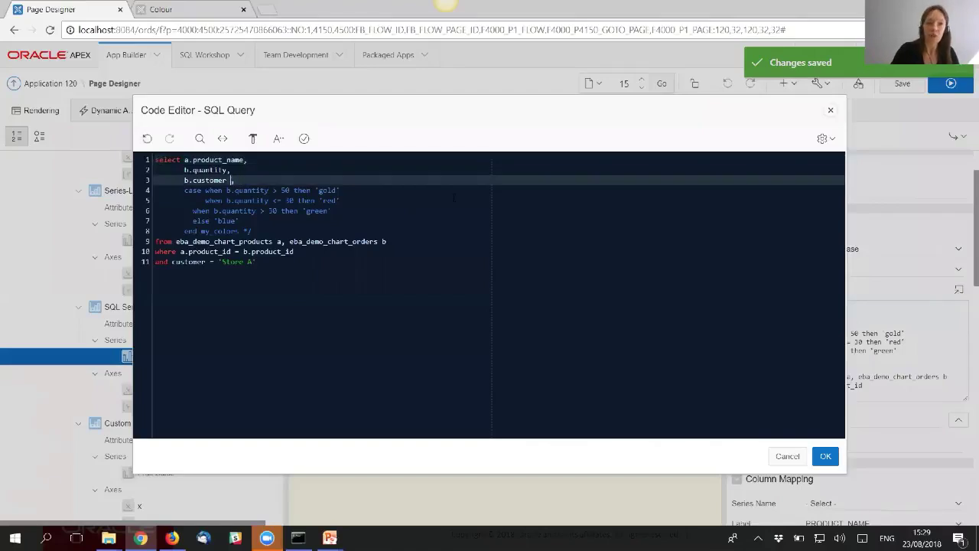
pyautogui.press('Down')
pyautogui.press('Down')
pyautogui.press('Down')
pyautogui.press('Down')
pyautogui.press('Down')
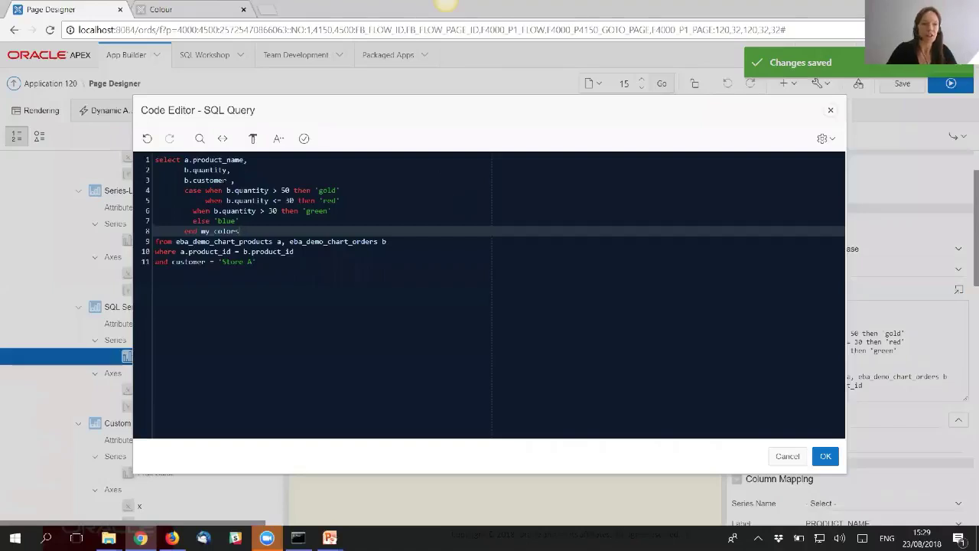
pyautogui.moveTo(185, 190); pyautogui.dragTo(239, 231)
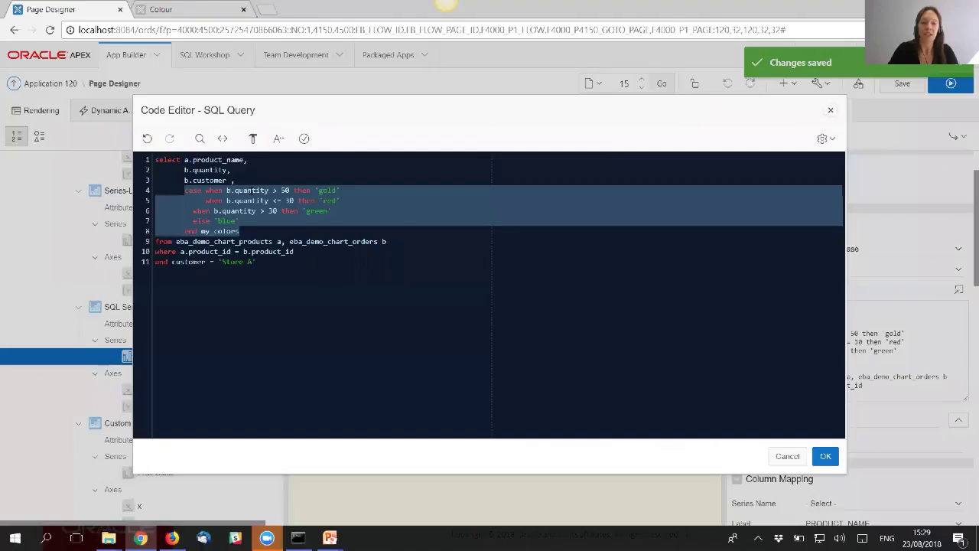
pyautogui.doubleClick(212, 230)
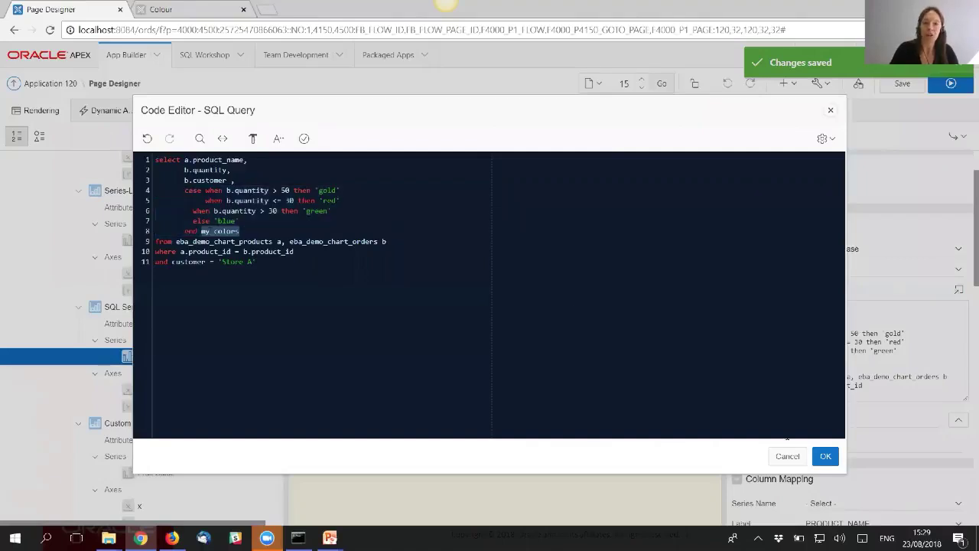
pyautogui.click(825, 457)
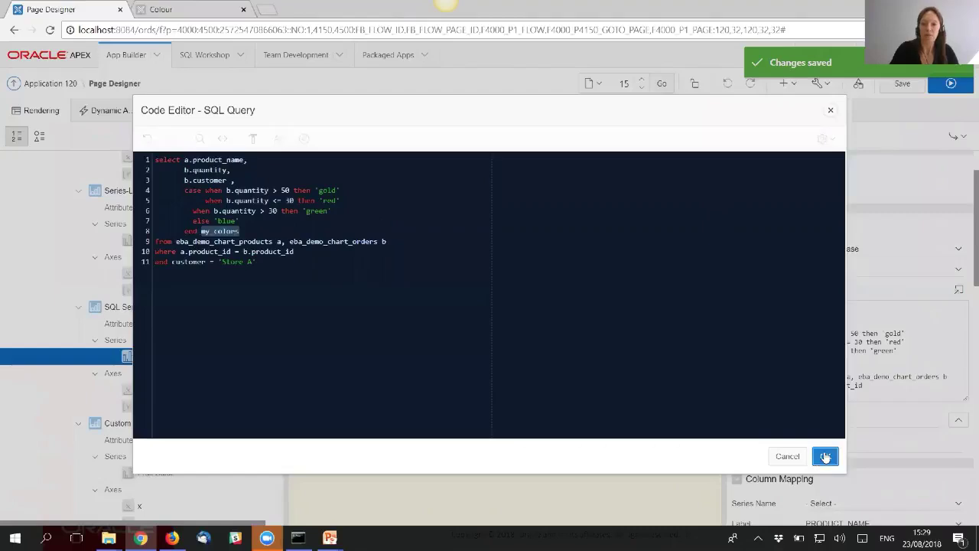
# - Set the series Color property to &MY_COLORS. and save and run the page
pyautogui.write('C')
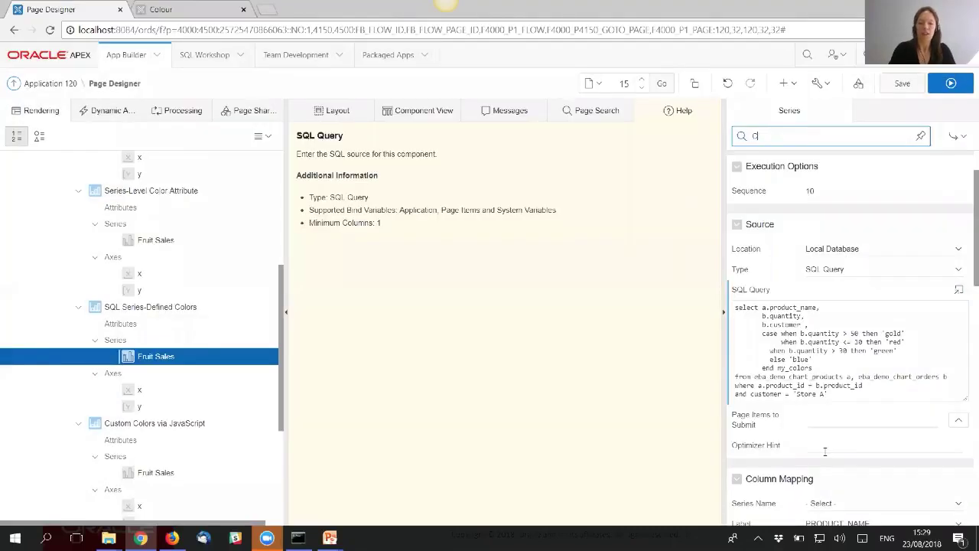
pyautogui.write('olor')
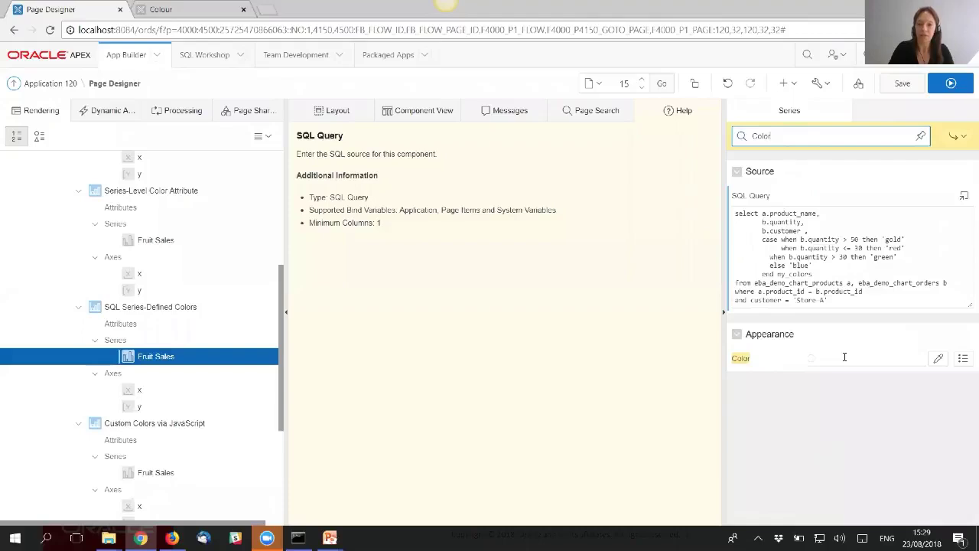
pyautogui.click(841, 358)
pyautogui.write('&MY_COL')
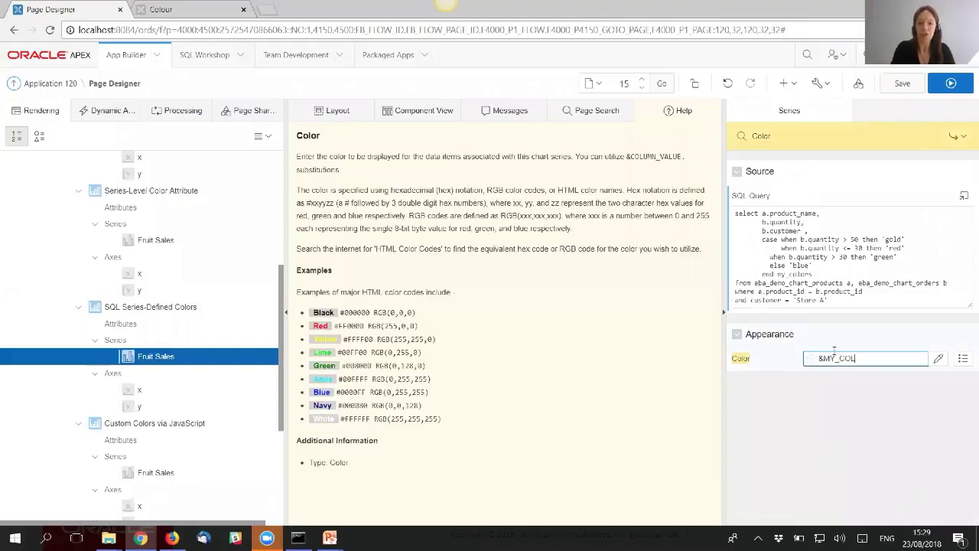
pyautogui.write('ORS.')
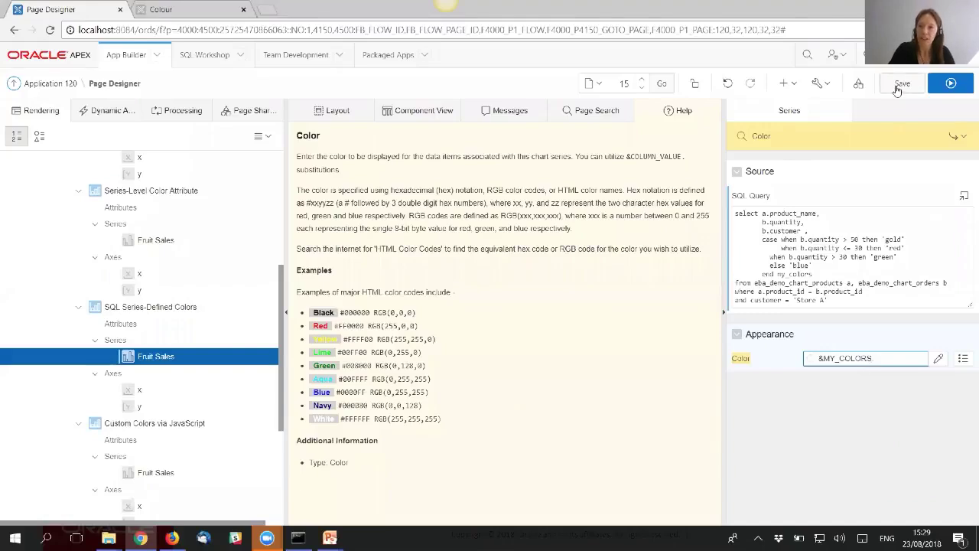
pyautogui.click(955, 86)
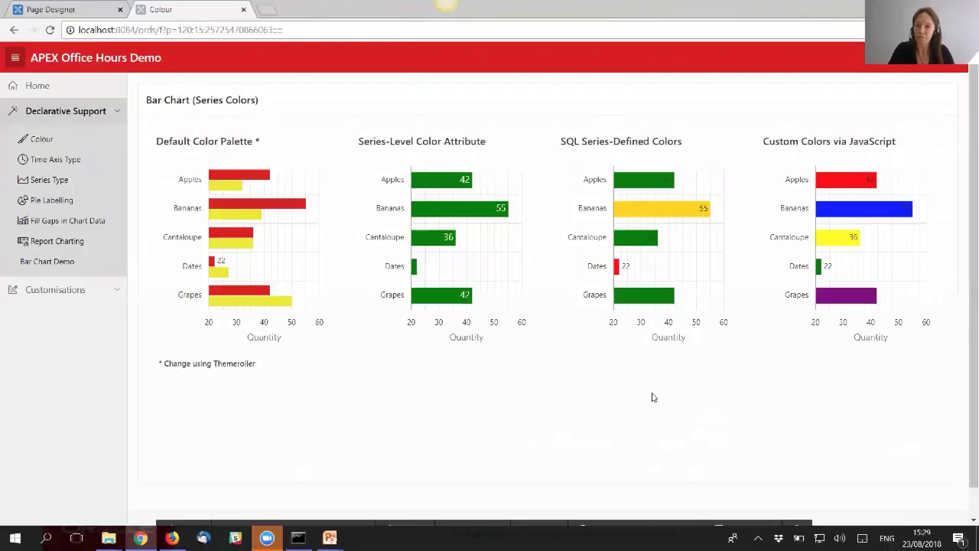
# - Open the Custom Colors via JavaScript chart region through Quick Edit
pyautogui.moveTo(734, 524)
pyautogui.click(672, 523)
pyautogui.click(848, 307)
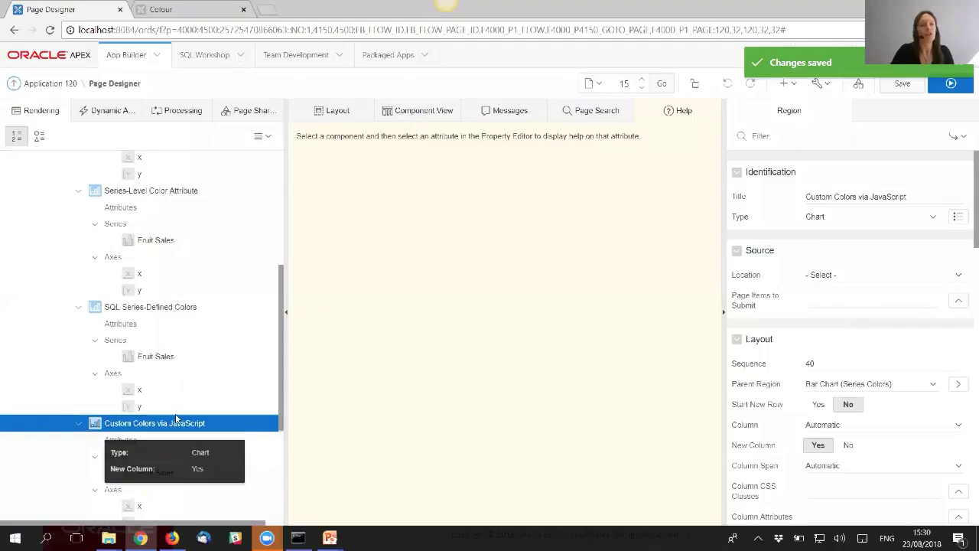
# - Filter the Custom Colors via JavaScript chart's attributes for 'jav'
pyautogui.scroll(-1, 230, 352)
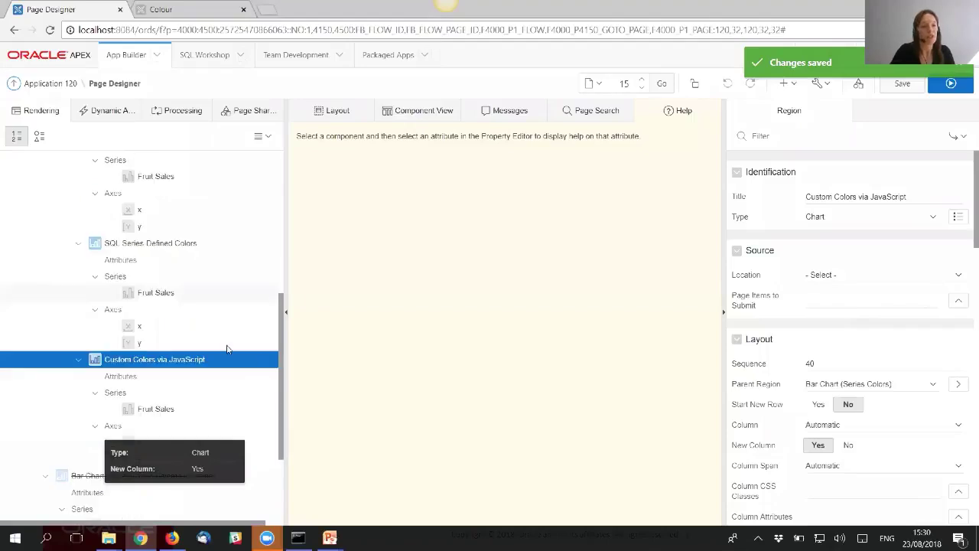
pyautogui.click(121, 375)
pyautogui.click(816, 138)
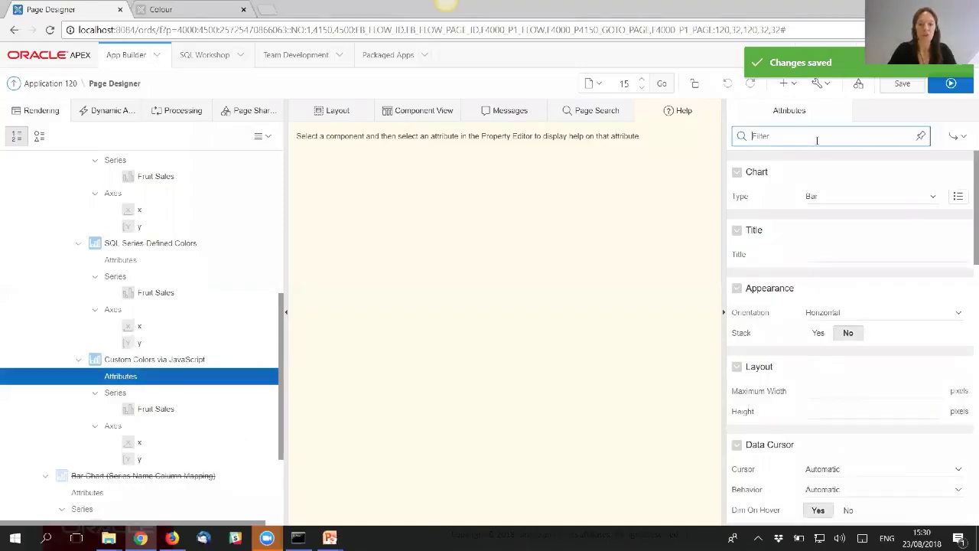
pyautogui.write('java')
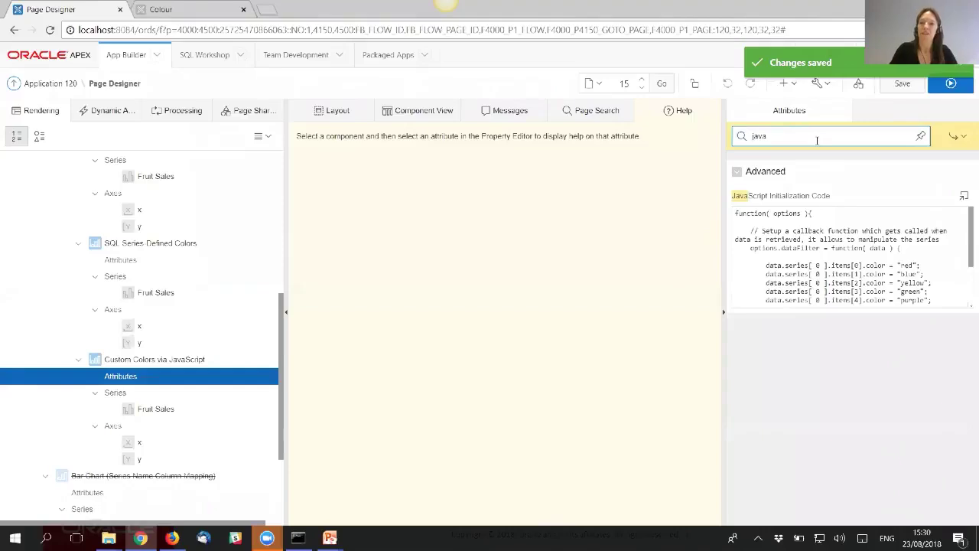
# - Review the JavaScript Initialization Code help example, then expand the code into the full editor
pyautogui.click(820, 198)
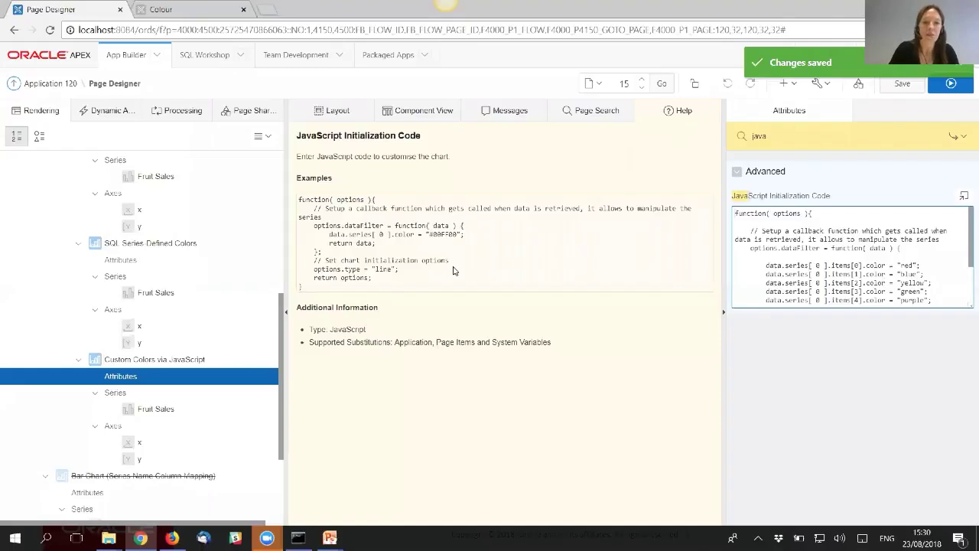
pyautogui.moveTo(300, 200); pyautogui.dragTo(315, 277)
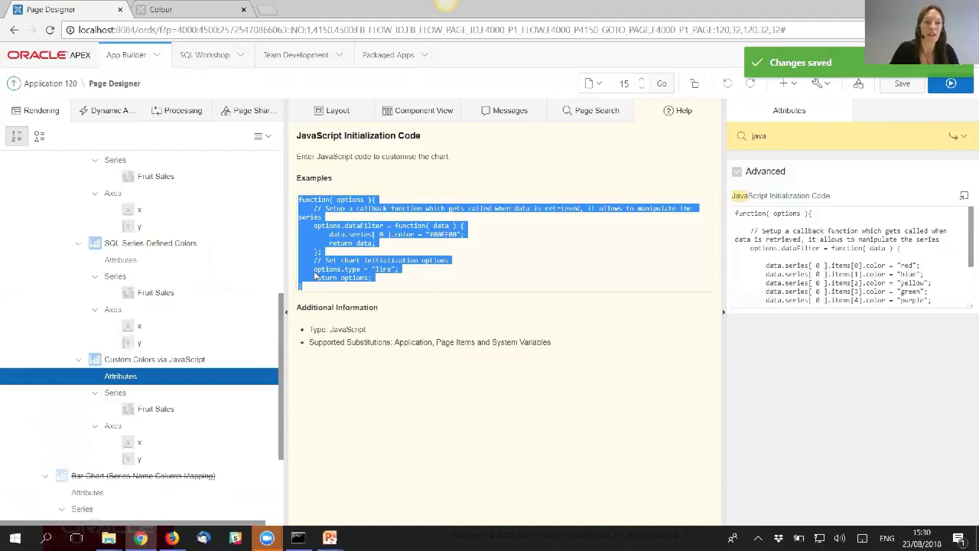
pyautogui.click(606, 241)
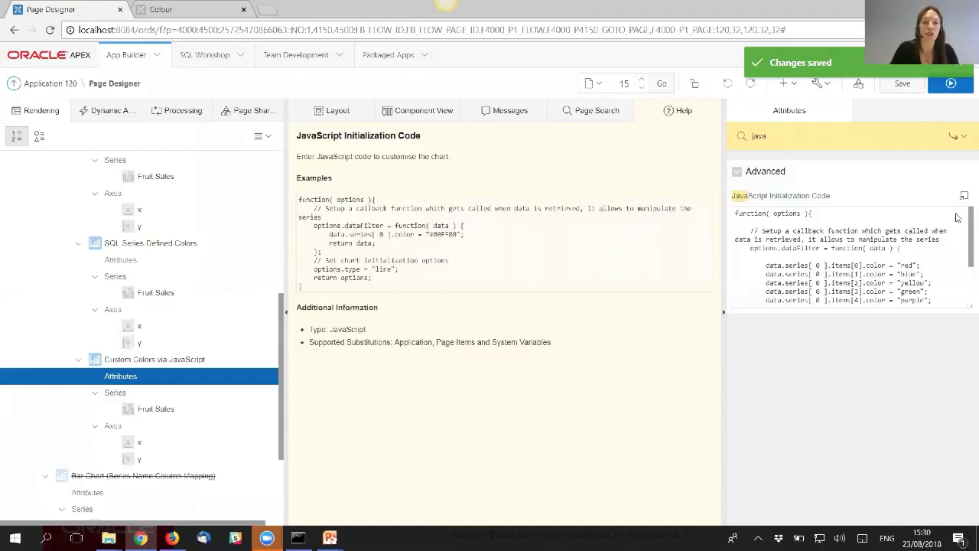
pyautogui.click(964, 197)
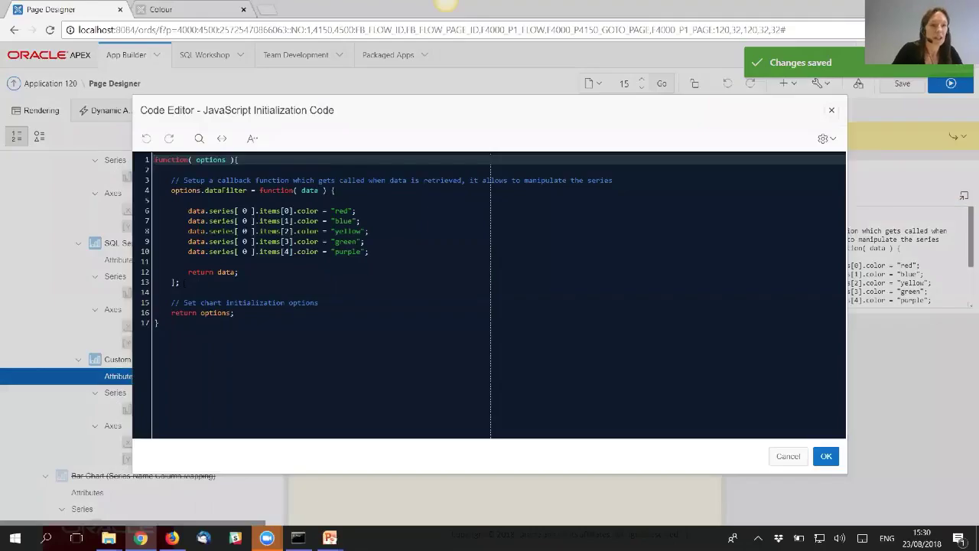
# - Highlight the options parameter, dataFilter and the five colour assignment lines 6–10
pyautogui.doubleClick(211, 159)
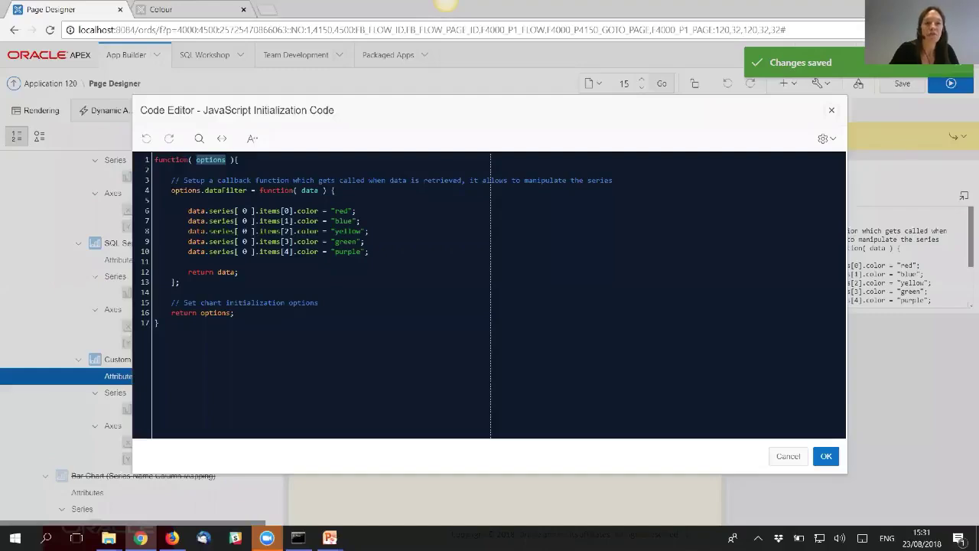
pyautogui.doubleClick(221, 190)
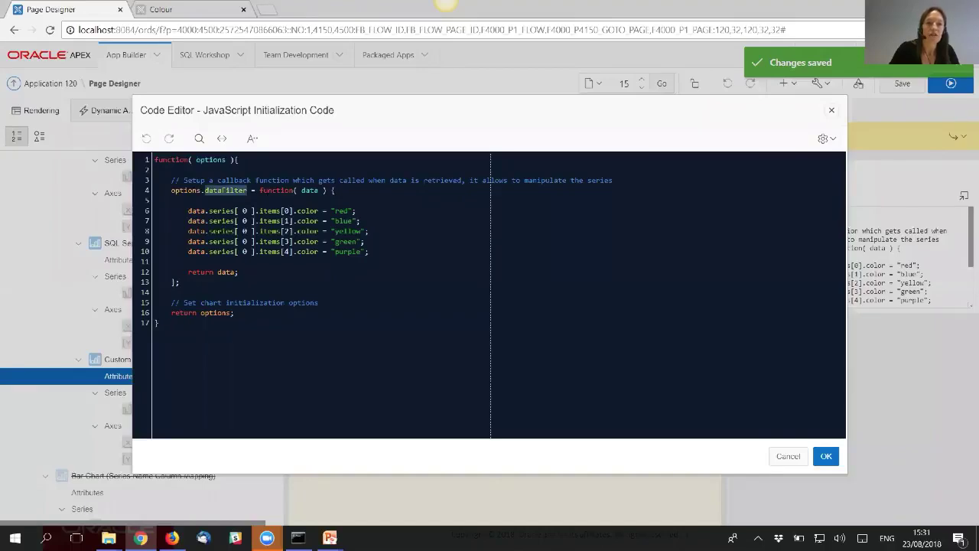
pyautogui.moveTo(188, 210); pyautogui.dragTo(369, 250)
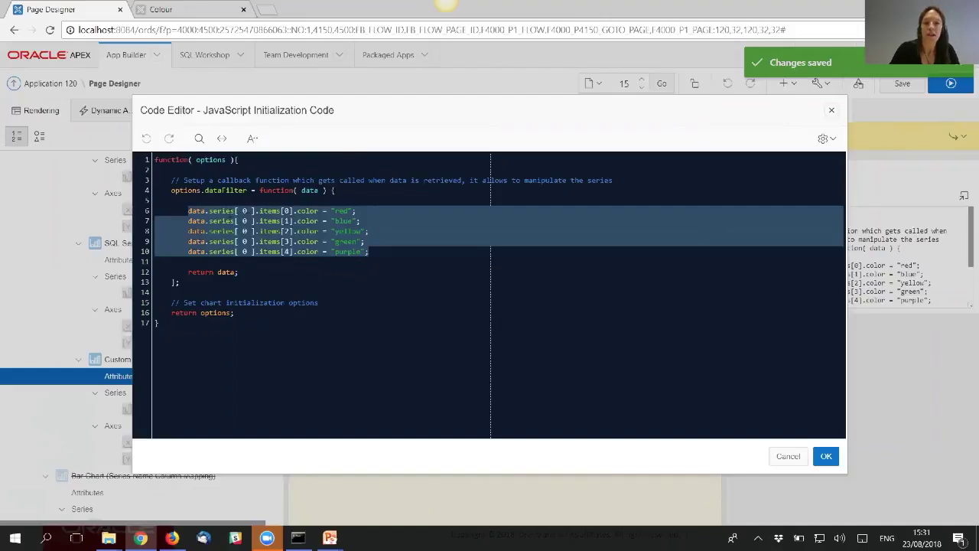
pyautogui.click(243, 211)
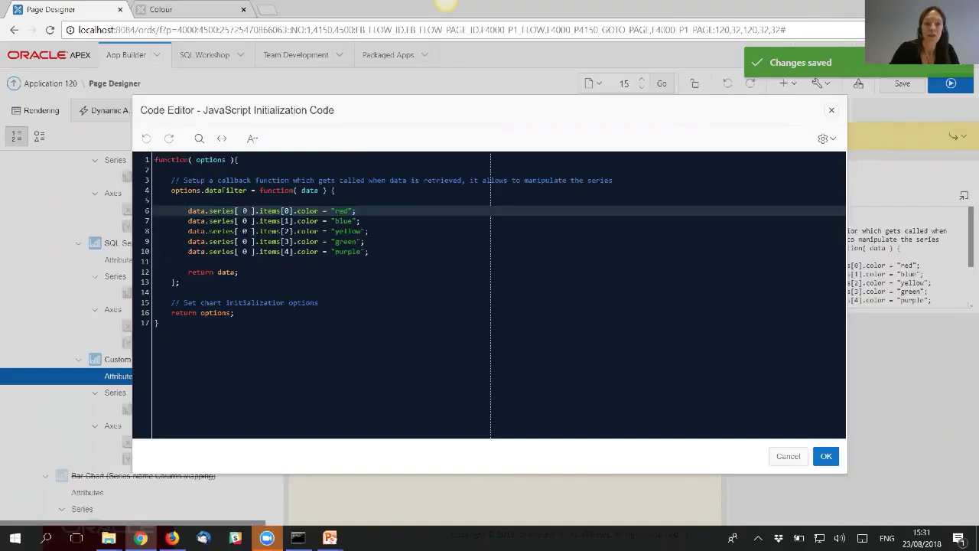
# - Point out the series and item indexes and the color property, then go to the oj-chart docs
pyautogui.moveTo(244, 211); pyautogui.dragTo(240, 210)
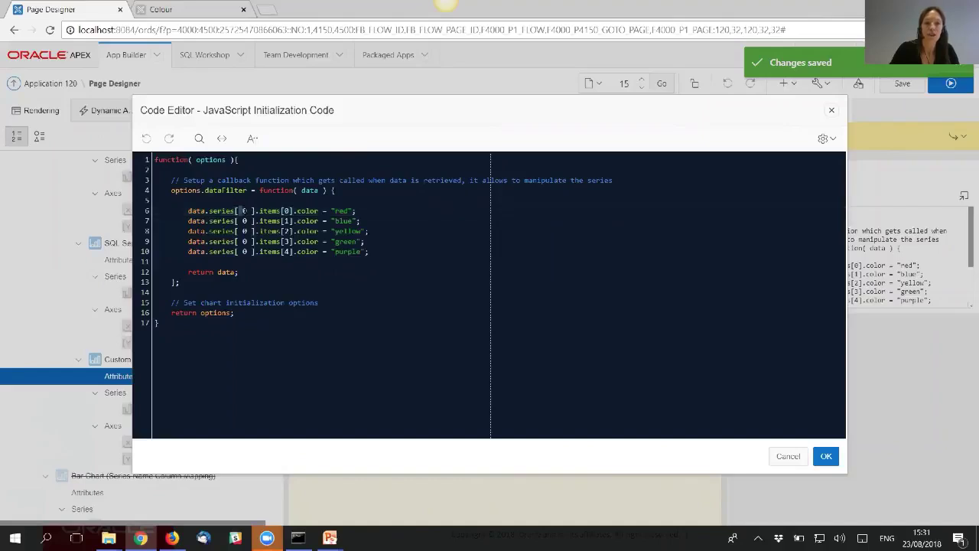
pyautogui.click(244, 210)
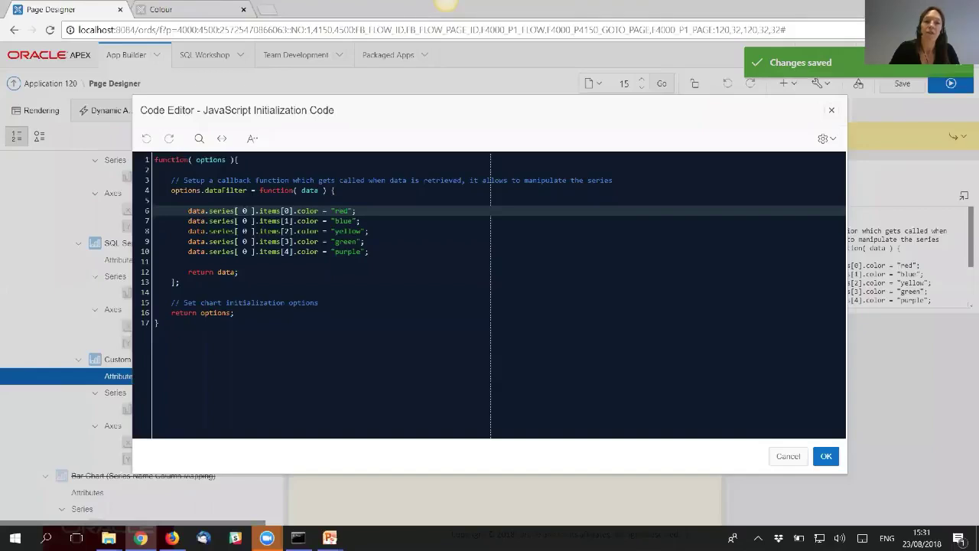
pyautogui.click(280, 220)
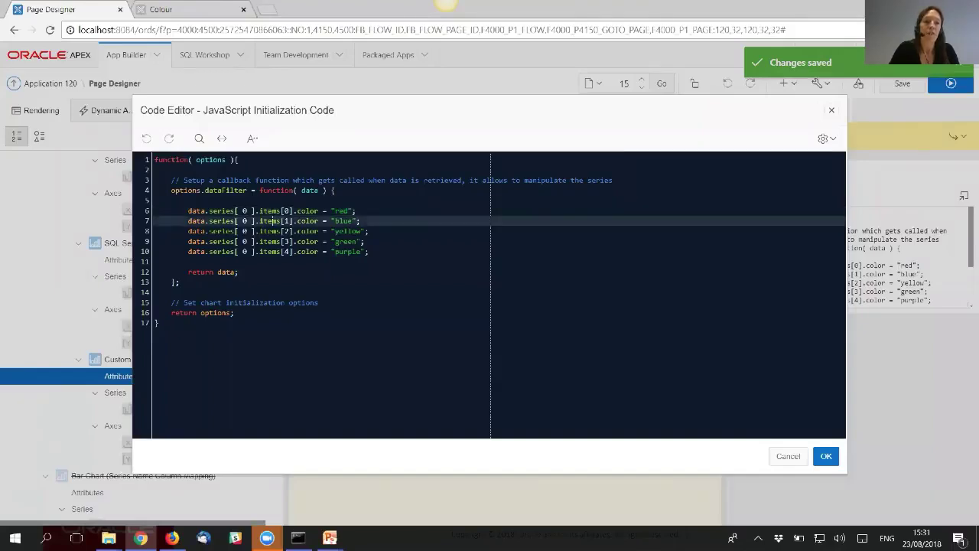
pyautogui.click(272, 231)
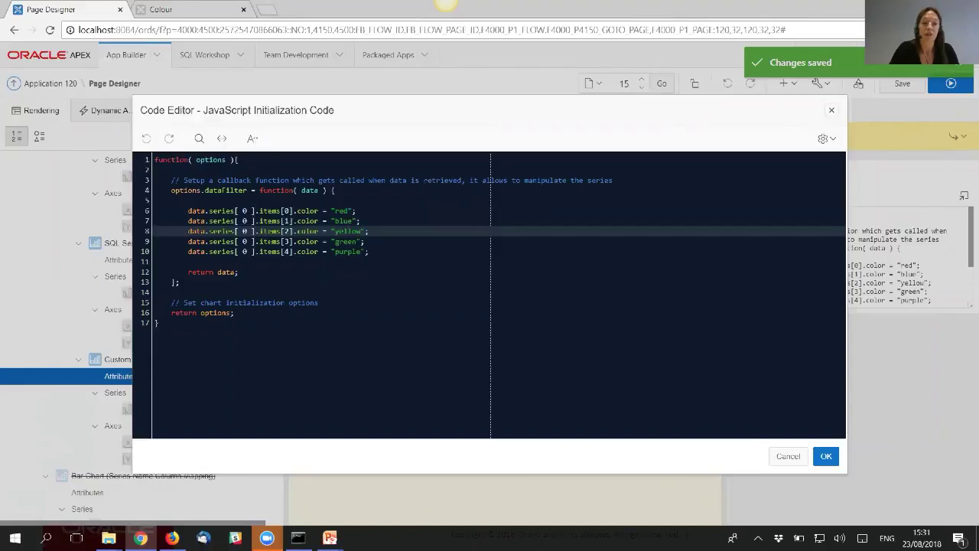
pyautogui.click(280, 251)
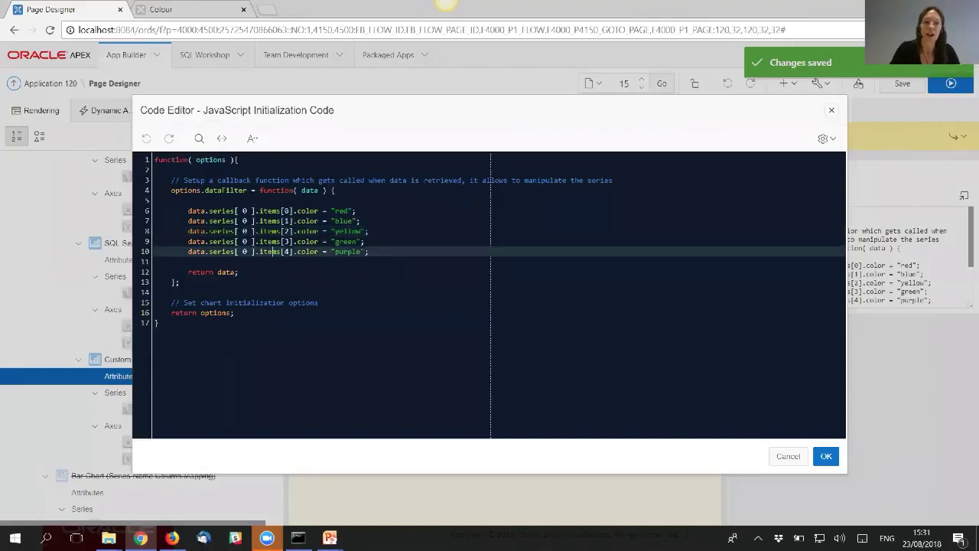
pyautogui.doubleClick(308, 211)
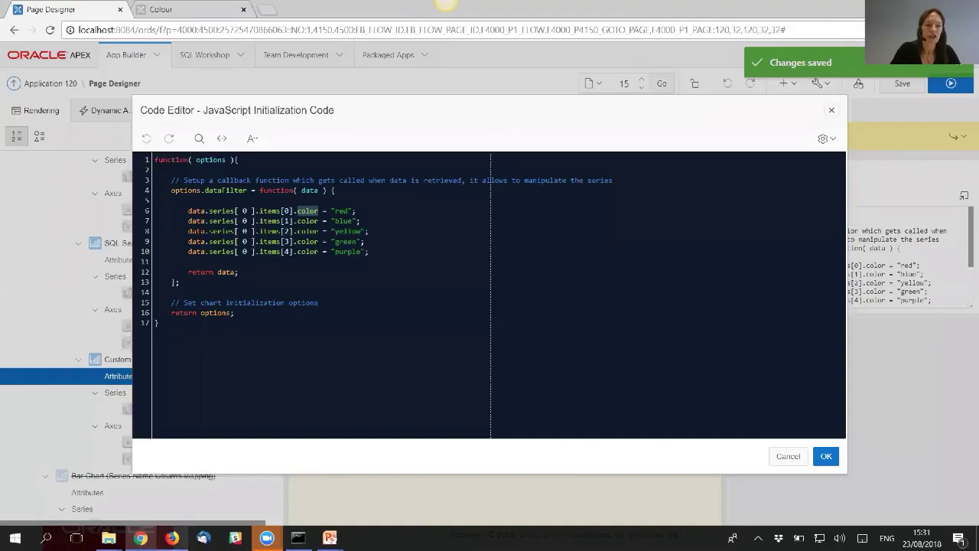
pyautogui.click(171, 538)
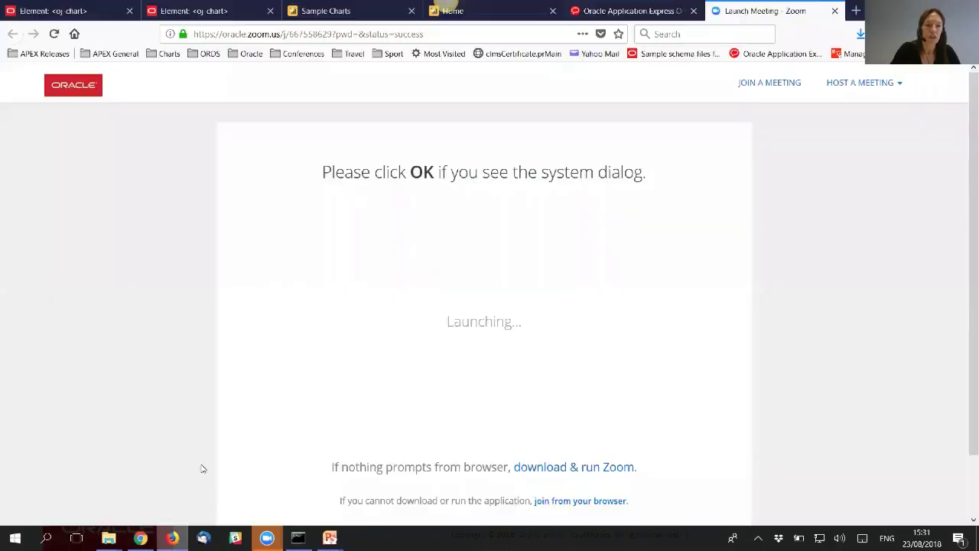
# - Look up series[].items[].color as a string in the oj-chart reference, then return to the code
pyautogui.click(61, 11)
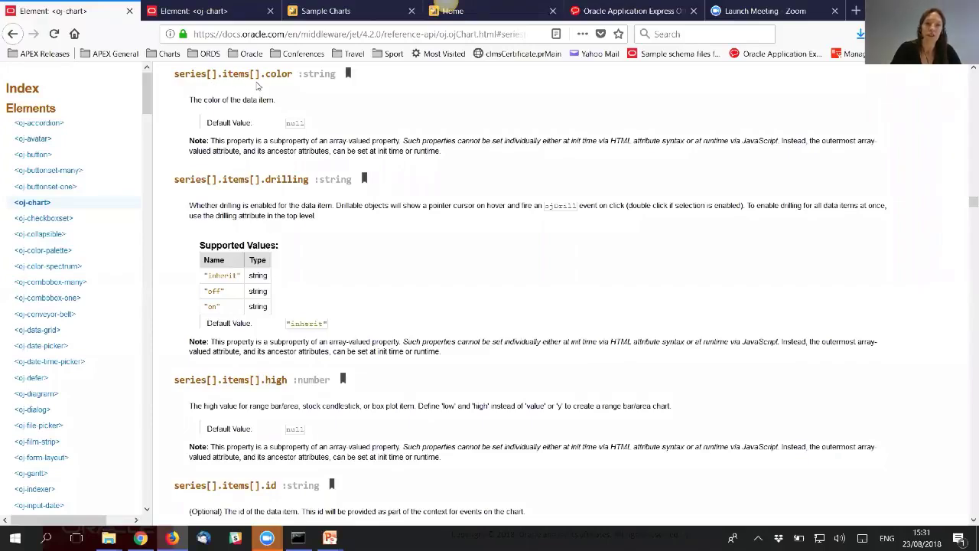
pyautogui.moveTo(293, 74); pyautogui.dragTo(269, 75)
pyautogui.doubleClick(316, 75)
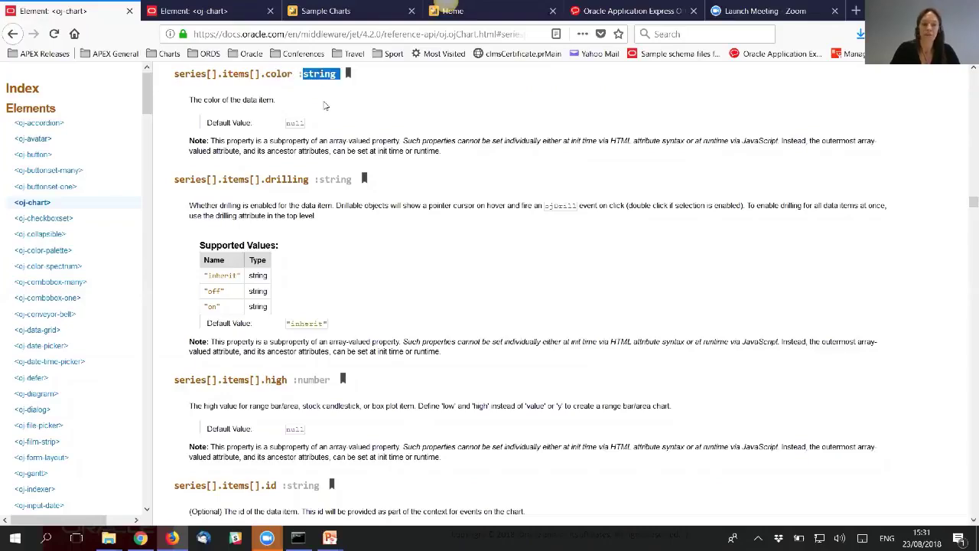
pyautogui.click(323, 102)
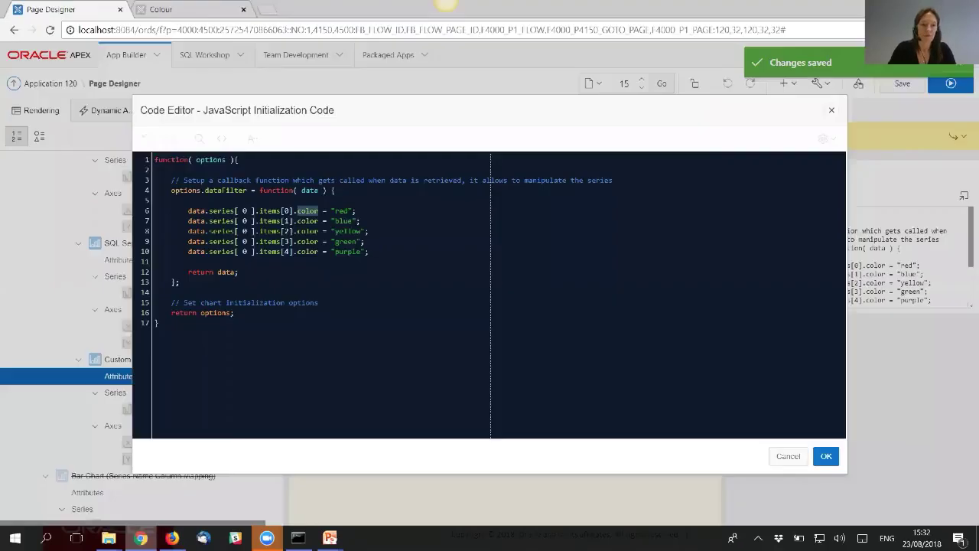
pyautogui.click(140, 538)
pyautogui.doubleClick(226, 271)
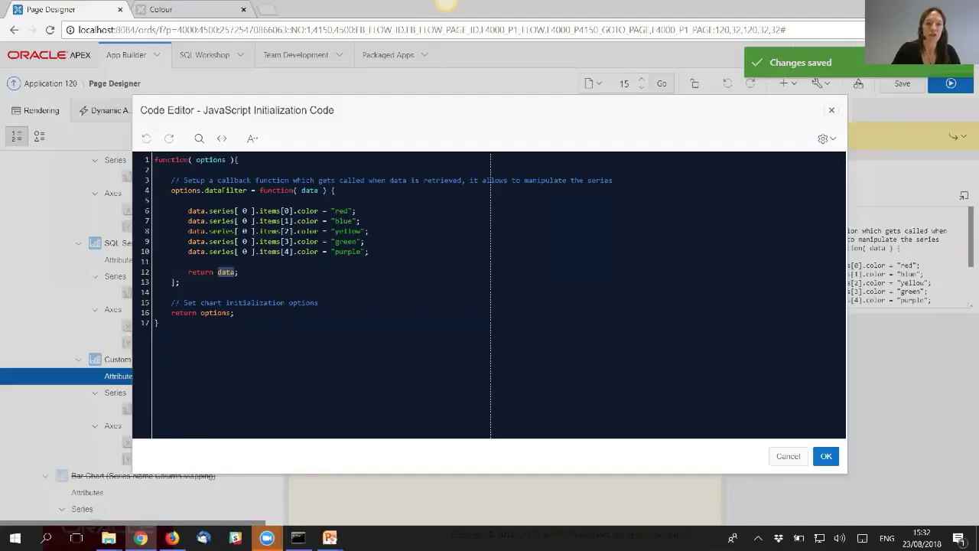
# - Close the code editor and open page 3's DATE label chart through Quick Edit
pyautogui.click(832, 111)
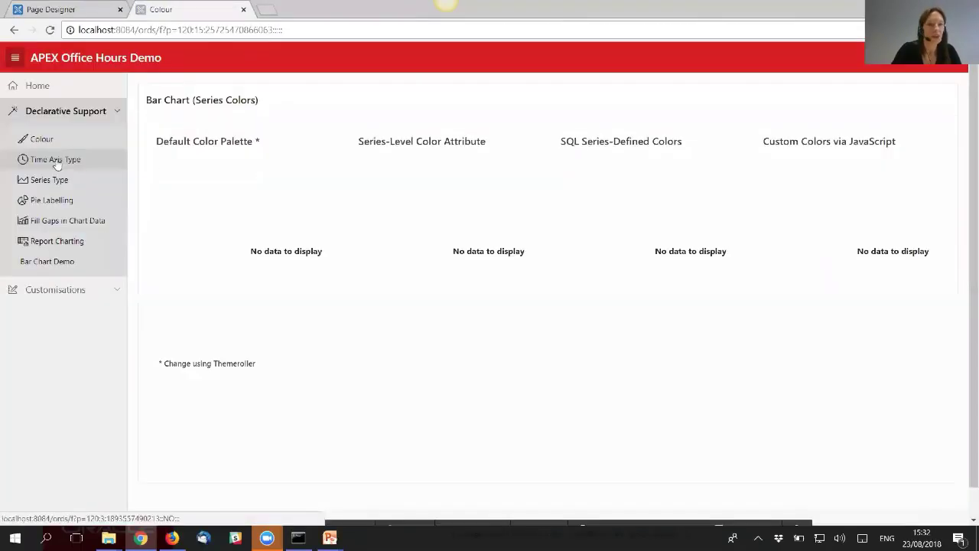
pyautogui.click(57, 162)
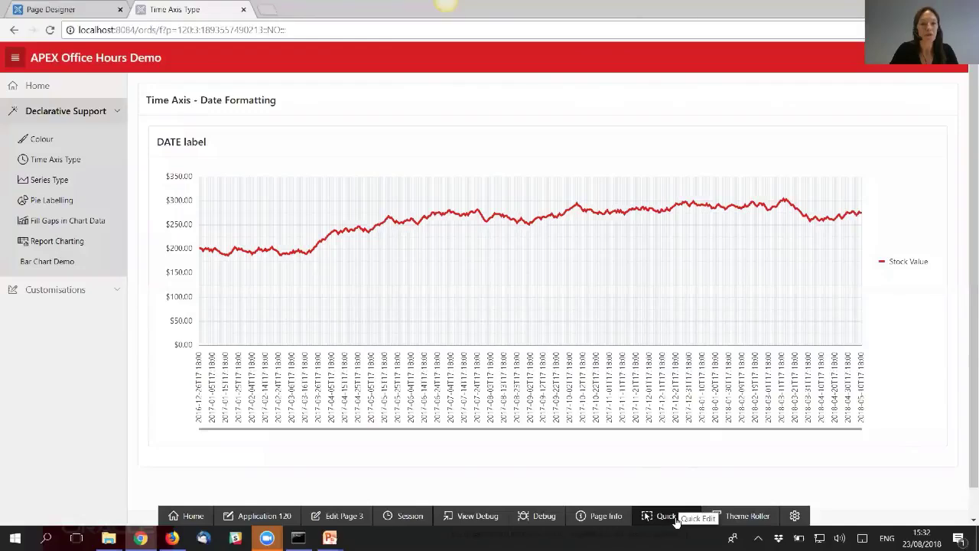
pyautogui.click(666, 518)
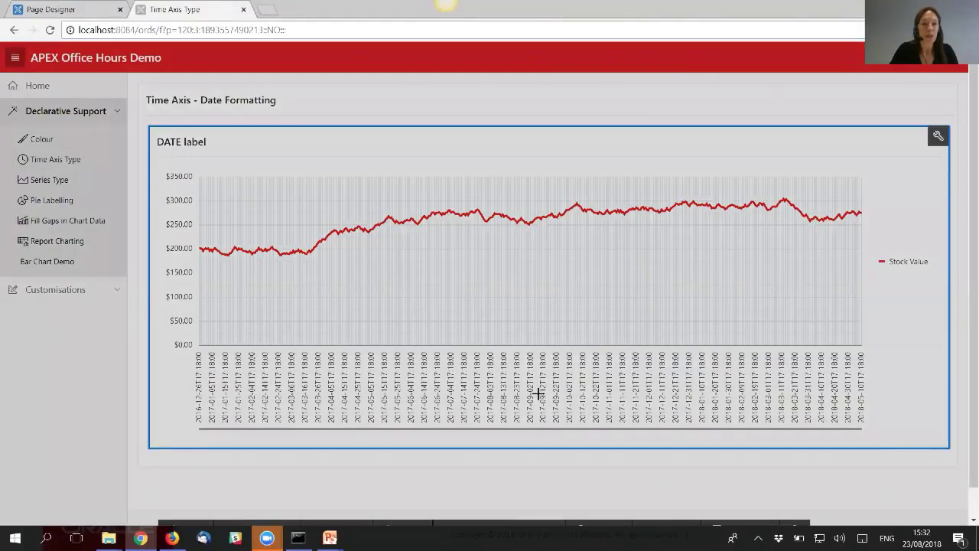
pyautogui.click(539, 393)
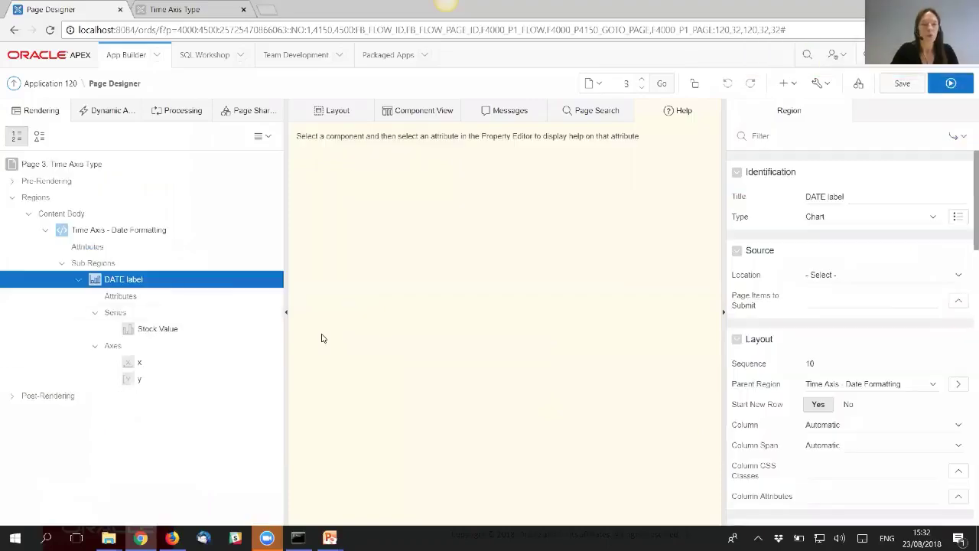
# - Set the DATE label chart's Time Axis Type to Enabled, found by filtering for 'Tim'
pyautogui.click(126, 296)
pyautogui.click(800, 139)
pyautogui.write('Tim')
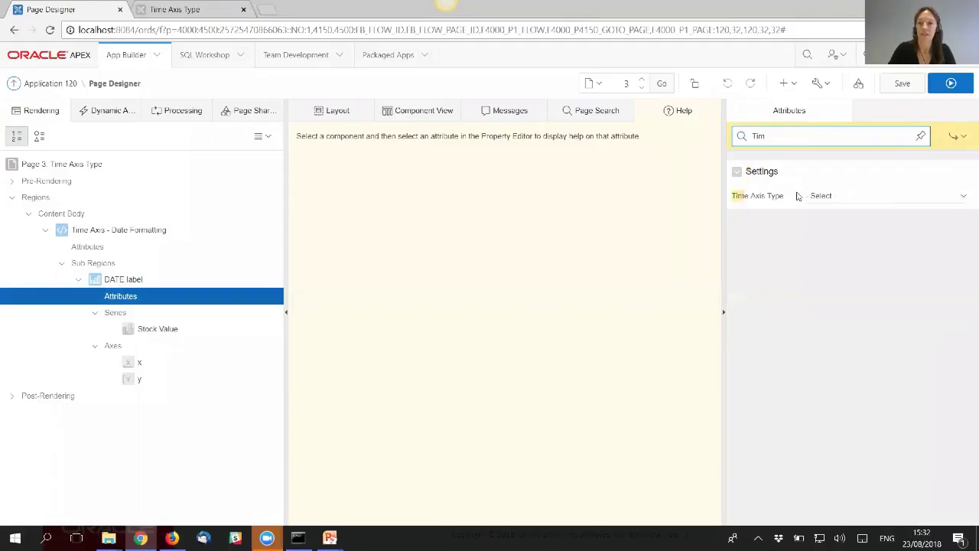
pyautogui.click(779, 198)
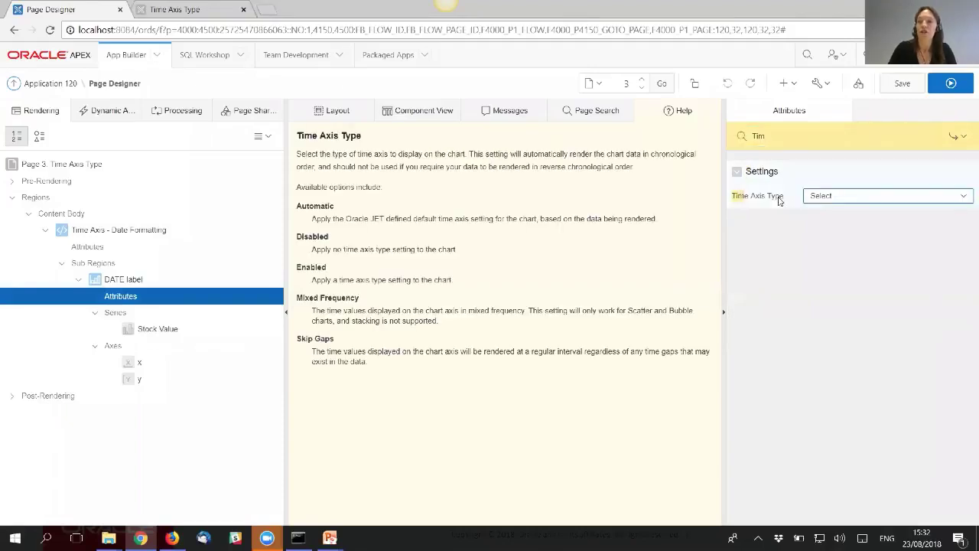
pyautogui.click(839, 197)
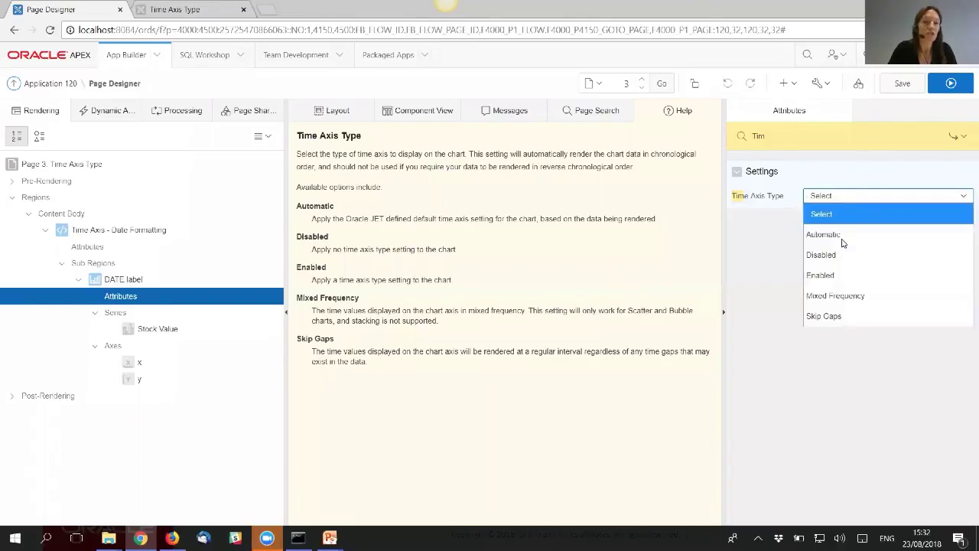
pyautogui.click(854, 280)
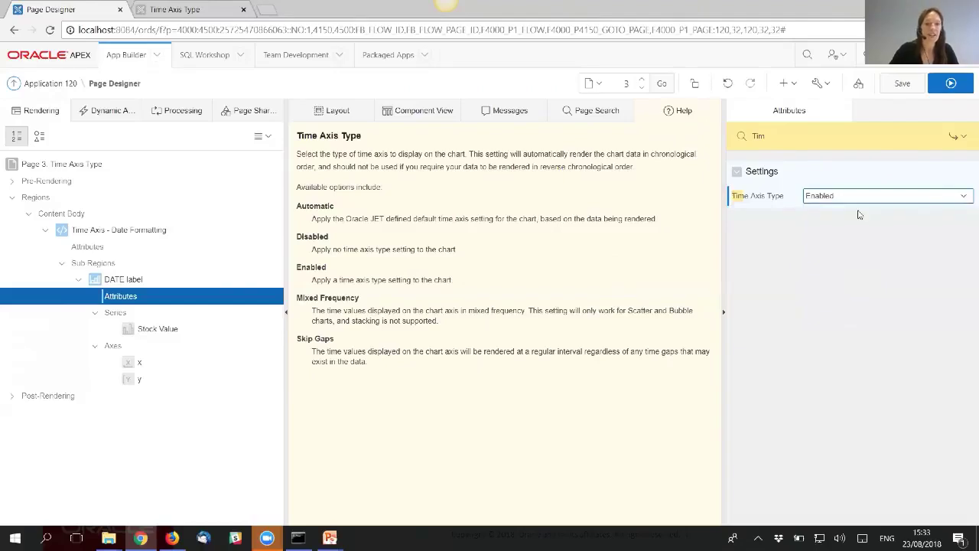
pyautogui.click(141, 364)
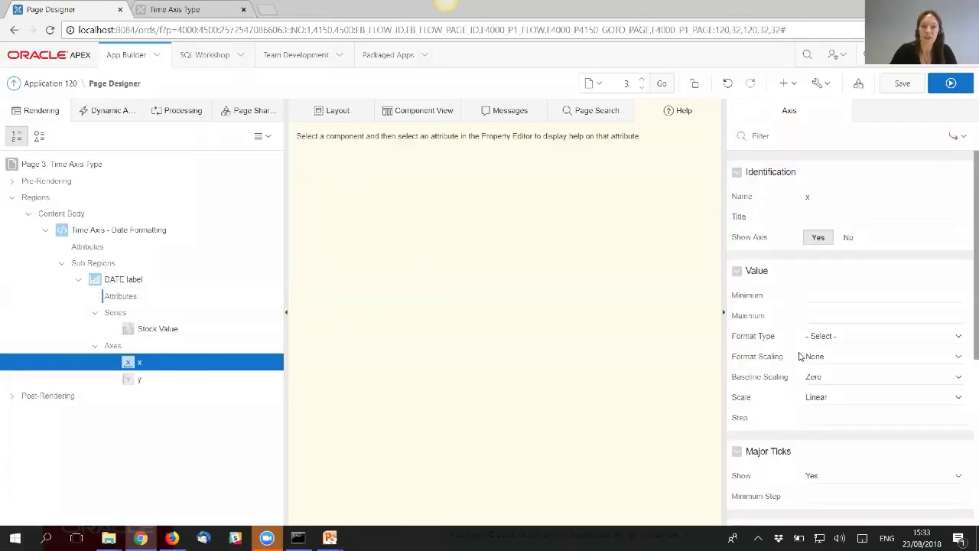
# - Format the x axis as Date - Medium with pattern y/M/d and save the page
pyautogui.click(778, 336)
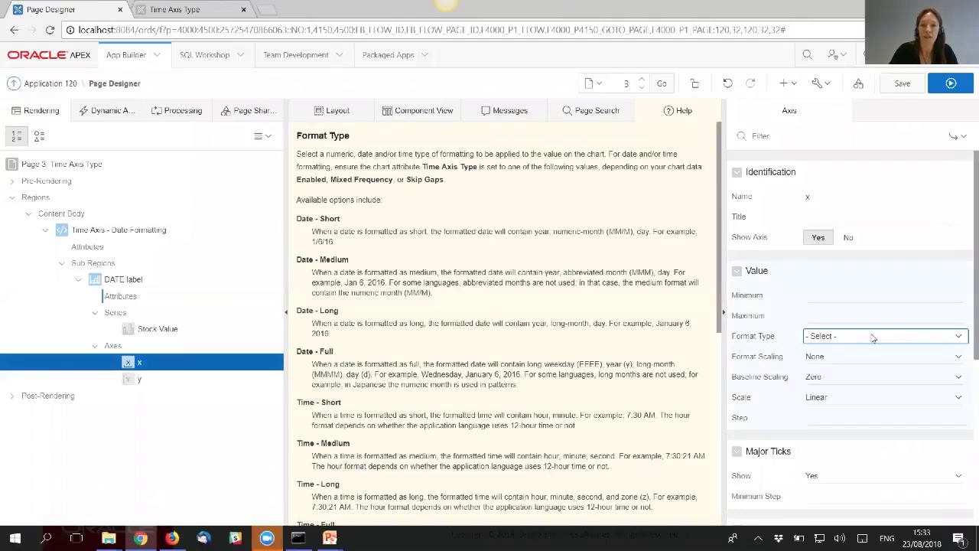
pyautogui.click(912, 341)
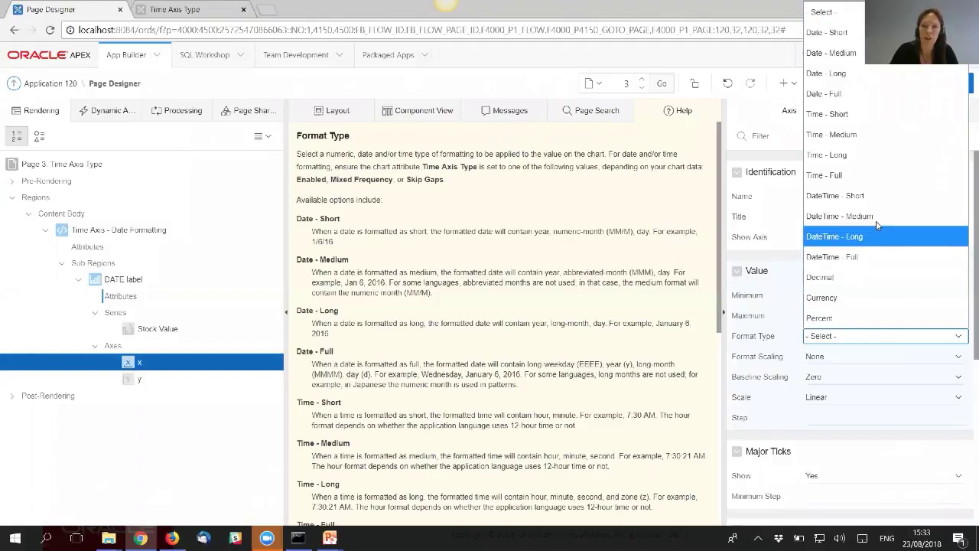
pyautogui.click(849, 53)
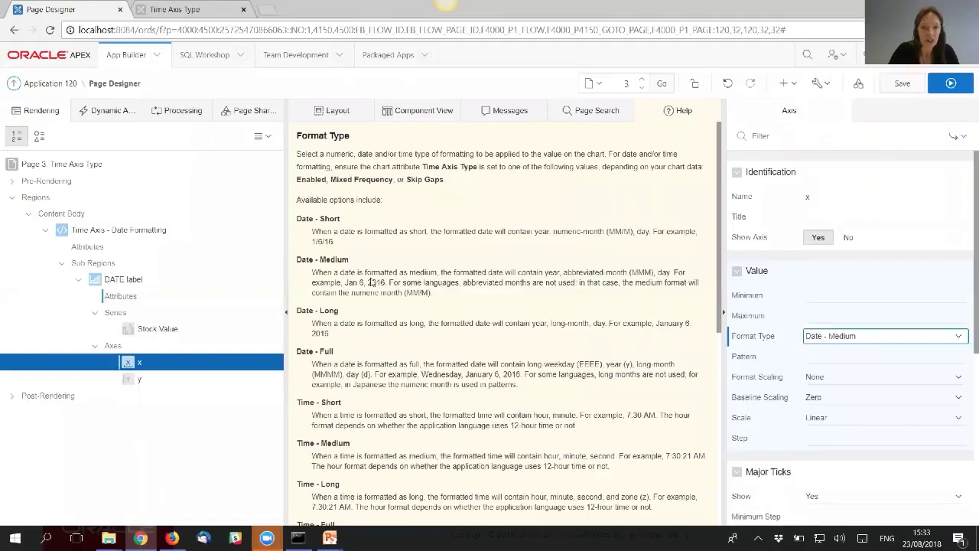
pyautogui.moveTo(345, 282); pyautogui.dragTo(385, 282)
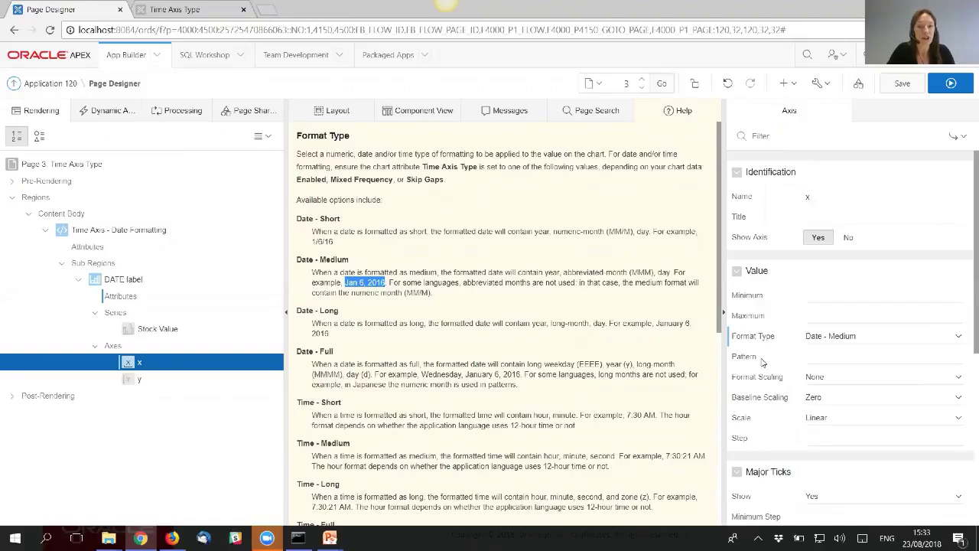
pyautogui.click(810, 358)
pyautogui.write('y')
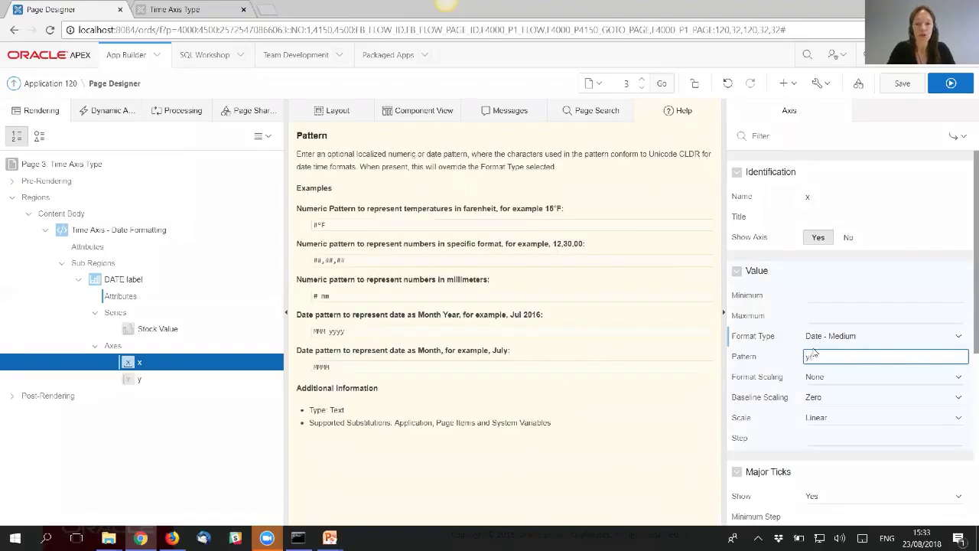
pyautogui.write('/MMd')
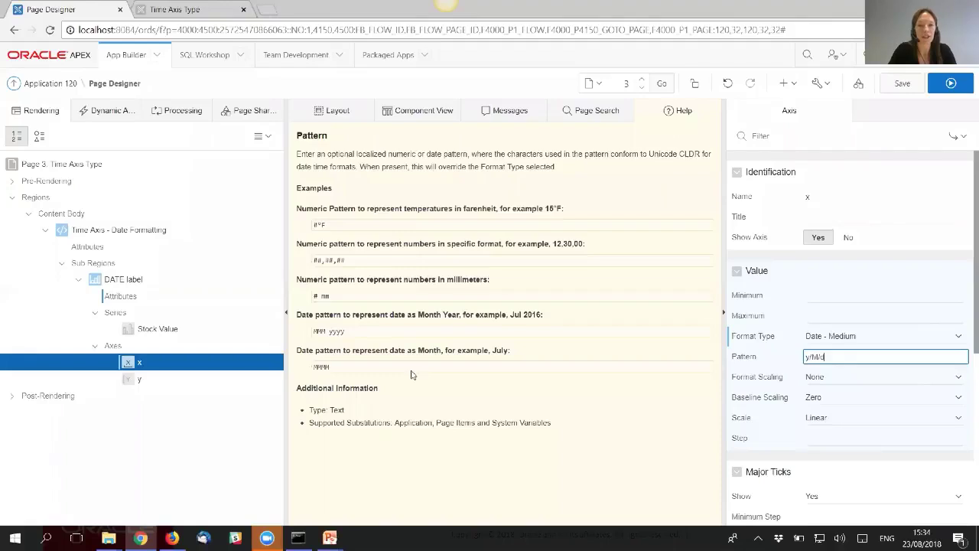
pyautogui.click(902, 84)
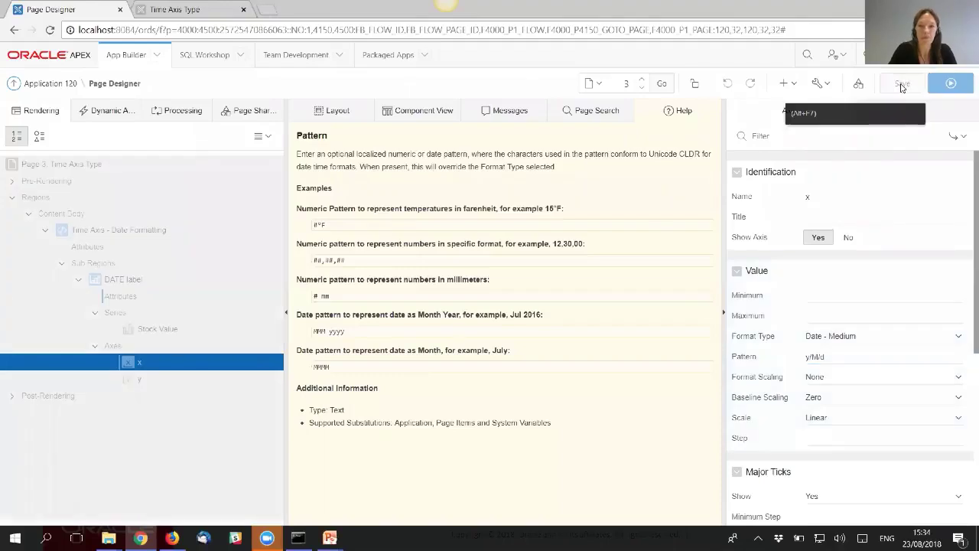
# - Run the page, zoom the chart and check a data point's y/M/d date, then reopen the chart's editor
pyautogui.click(962, 89)
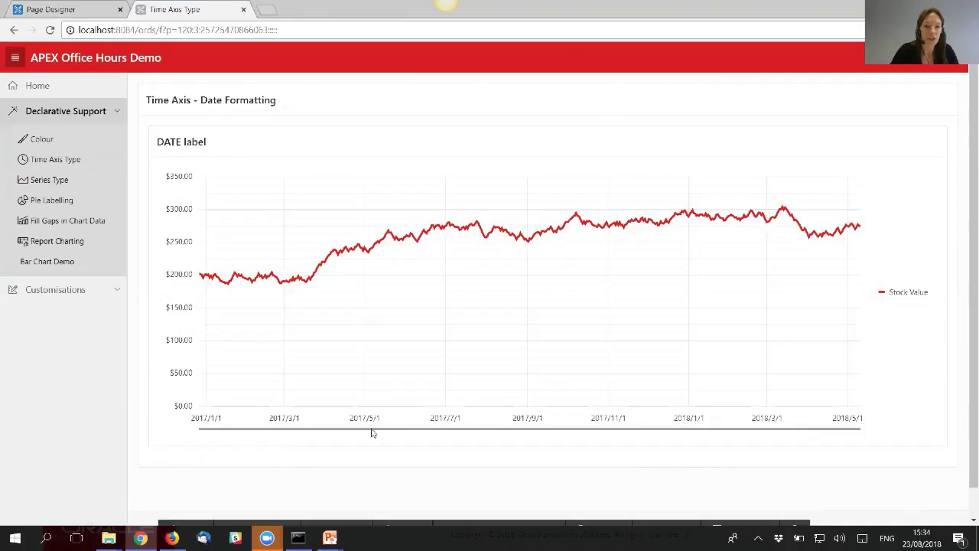
pyautogui.moveTo(368, 416); pyautogui.dragTo(541, 417)
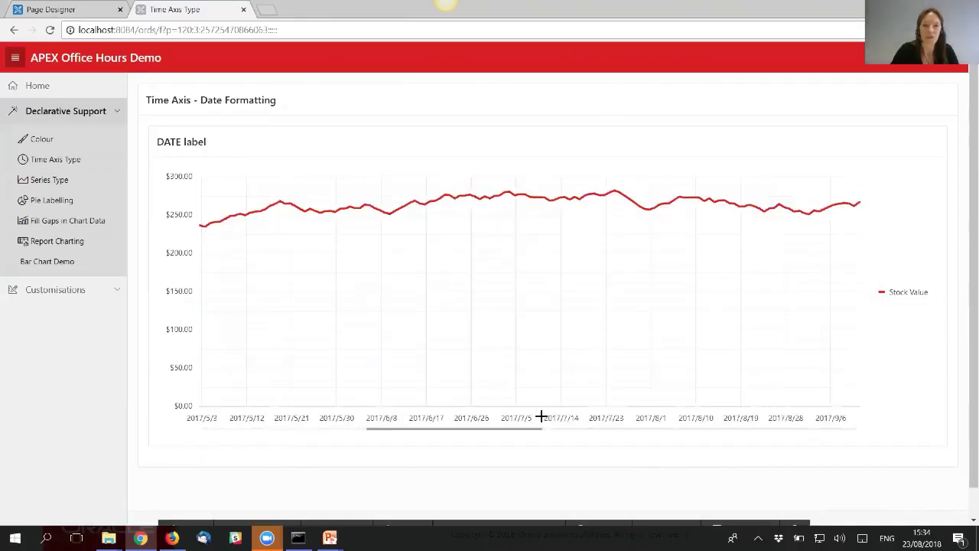
pyautogui.moveTo(444, 287)
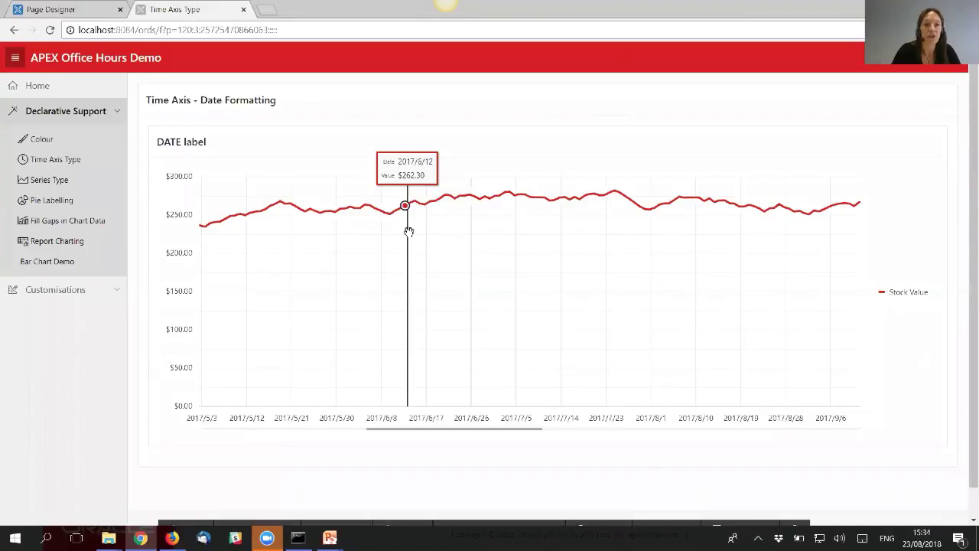
pyautogui.click(680, 520)
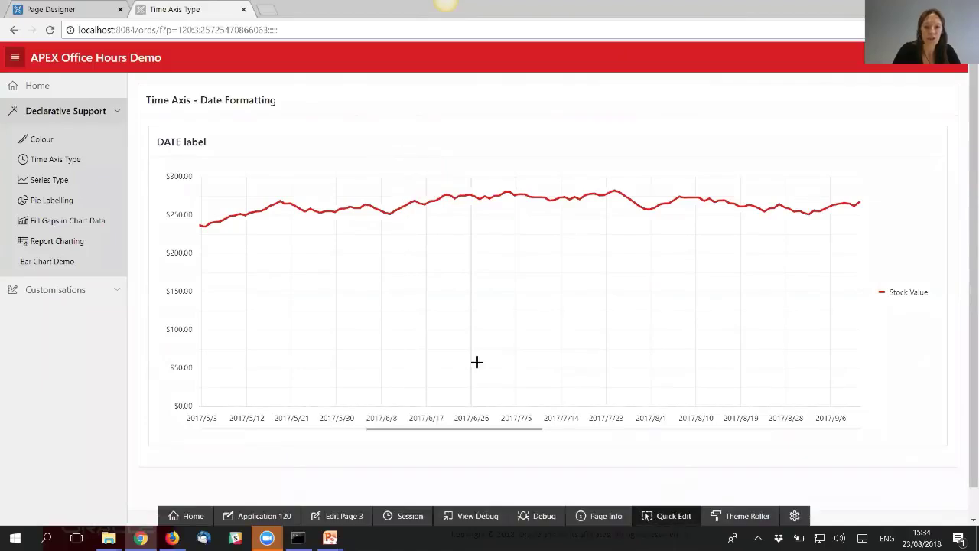
pyautogui.click(460, 351)
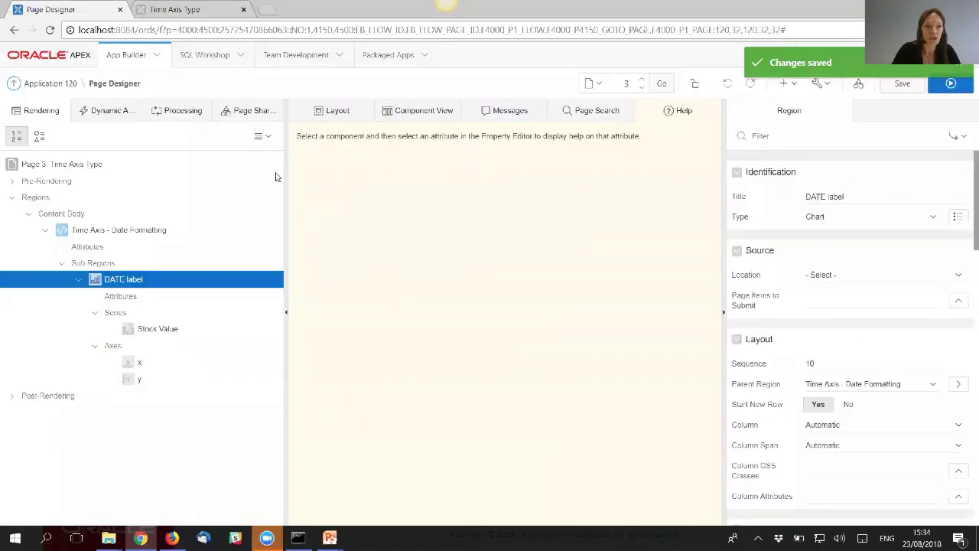
# - Review the DATE label chart's Data Cursor Behavior choices, set to Smooth
pyautogui.click(122, 296)
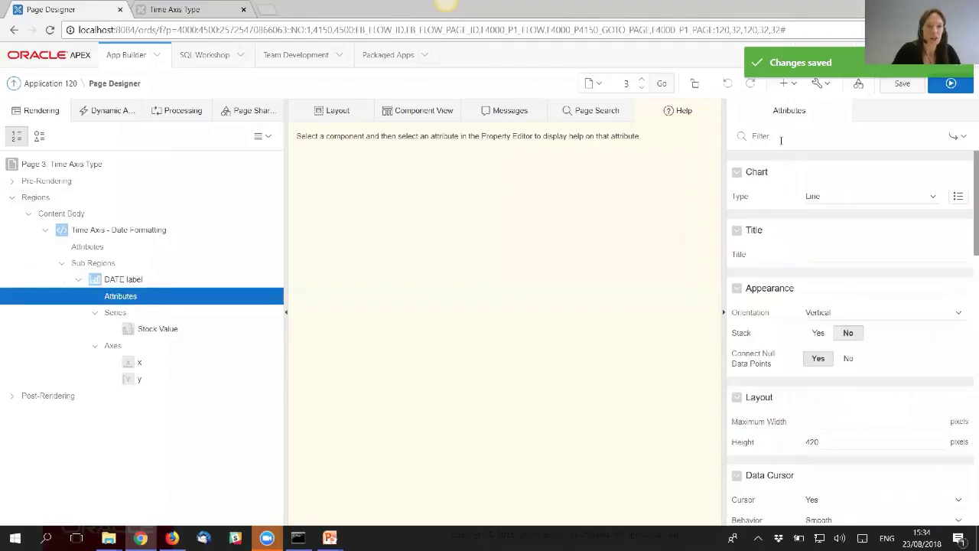
pyautogui.click(781, 140)
pyautogui.write('Data')
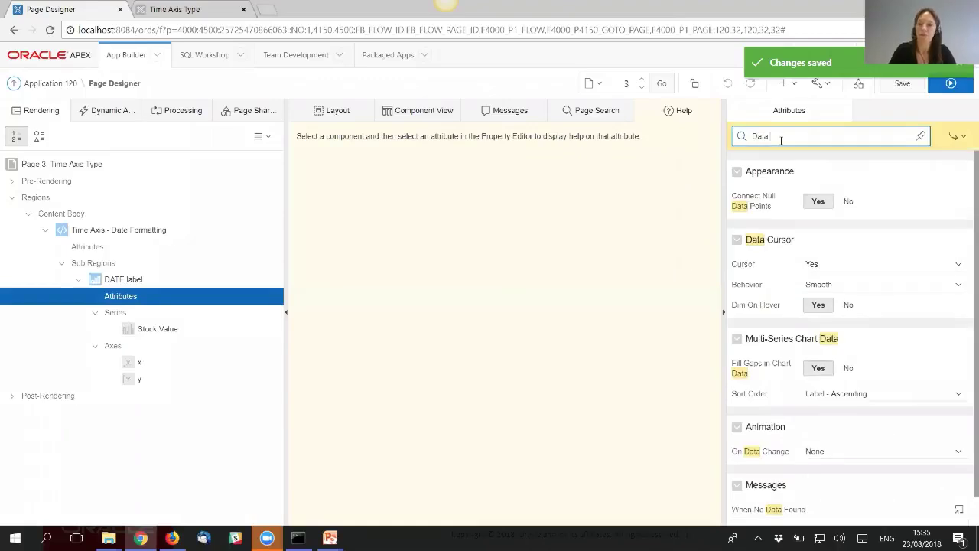
pyautogui.write(' Cur')
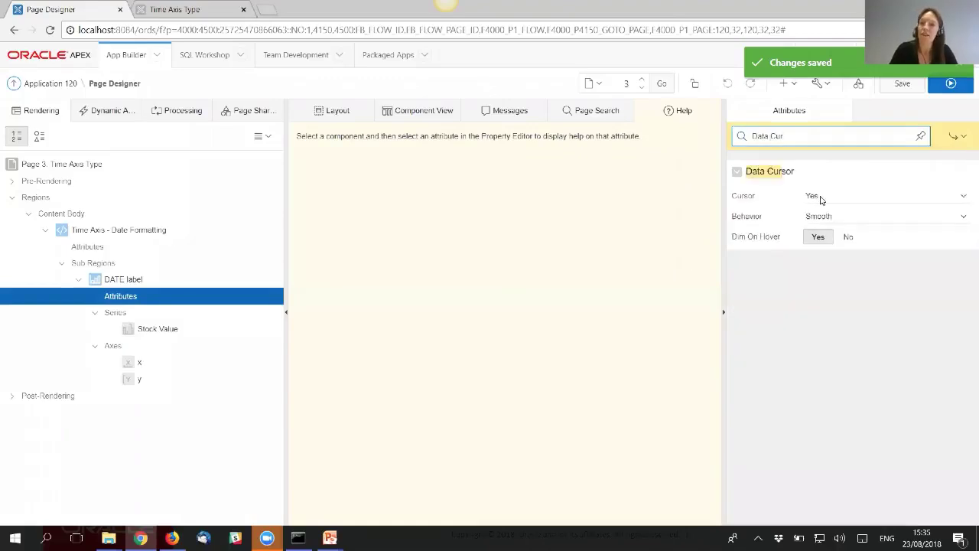
pyautogui.click(769, 220)
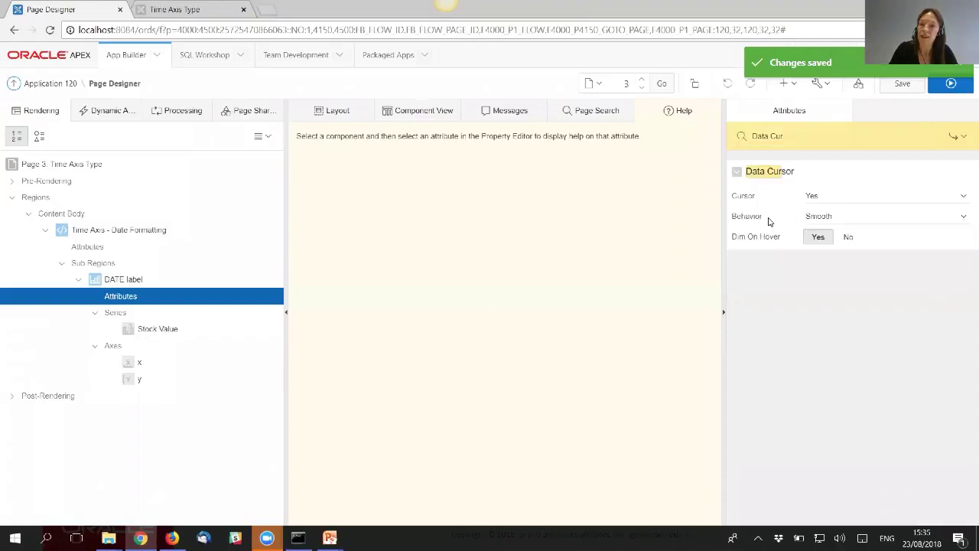
pyautogui.click(829, 218)
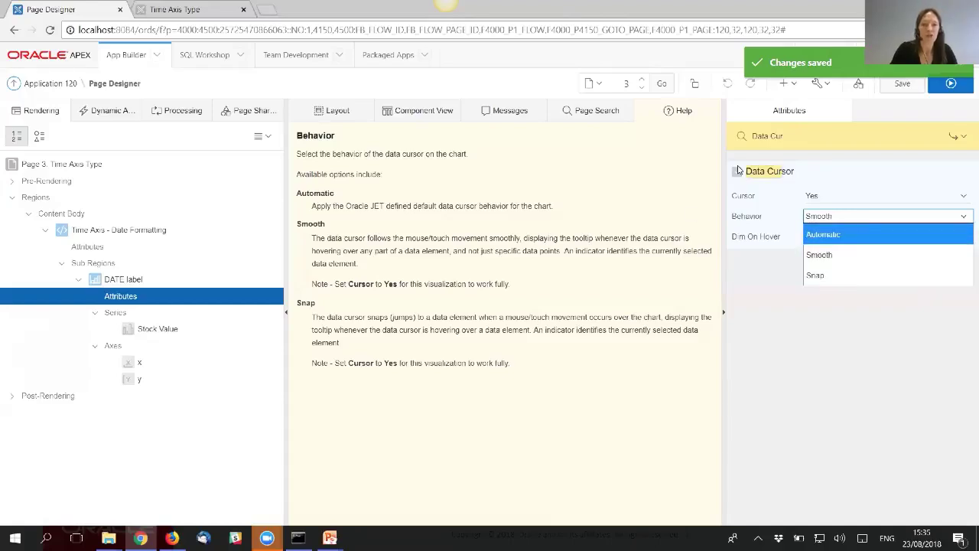
# - Filter for 'Zoom' and review the Zoom and Scroll setting, set to Delayed
pyautogui.moveTo(797, 134); pyautogui.dragTo(753, 135)
pyautogui.write('Zoom')
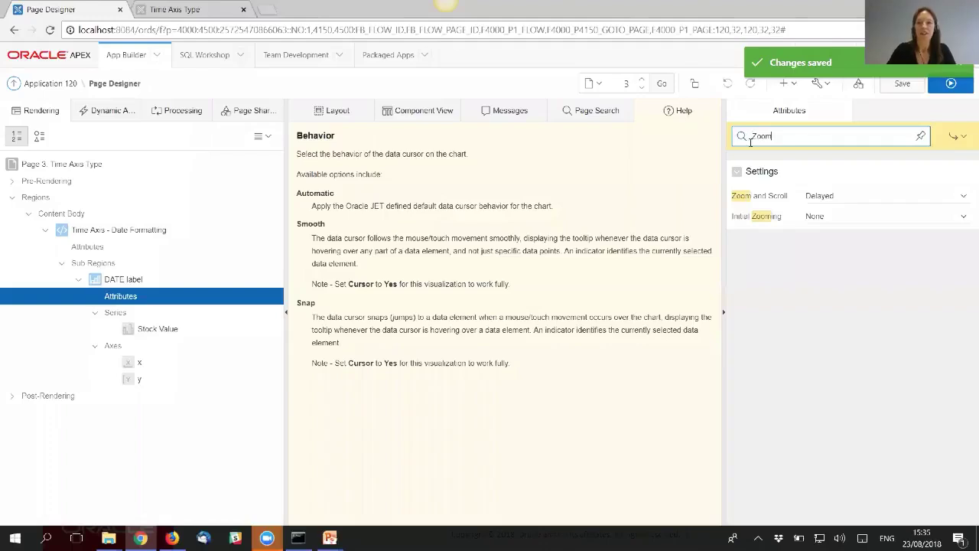
pyautogui.click(784, 198)
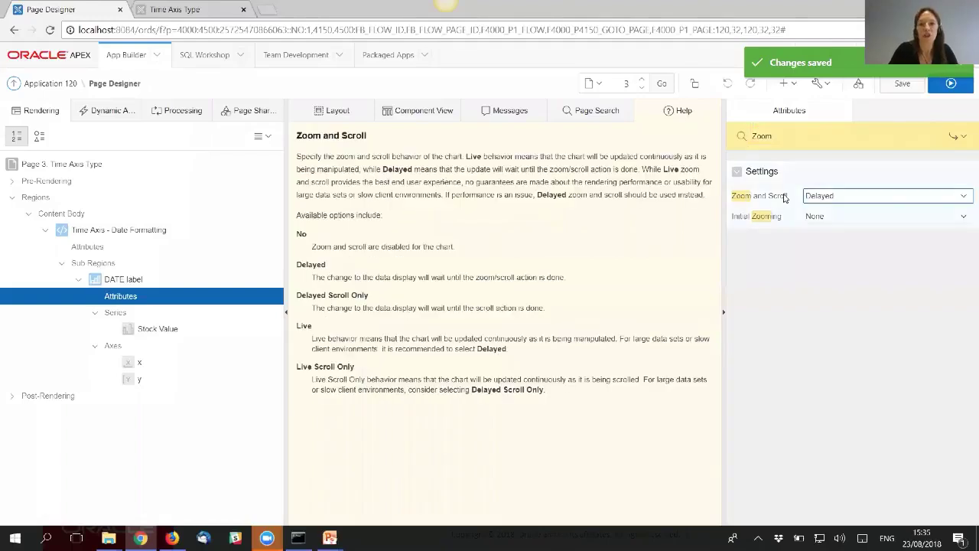
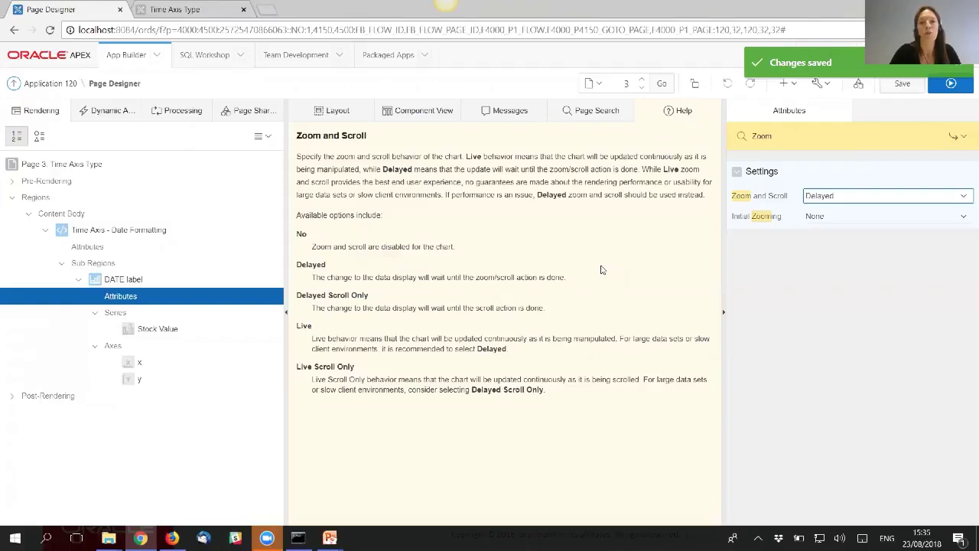
# - Run the page and switch to the Series Type demo's four-store combination bar chart
pyautogui.click(953, 84)
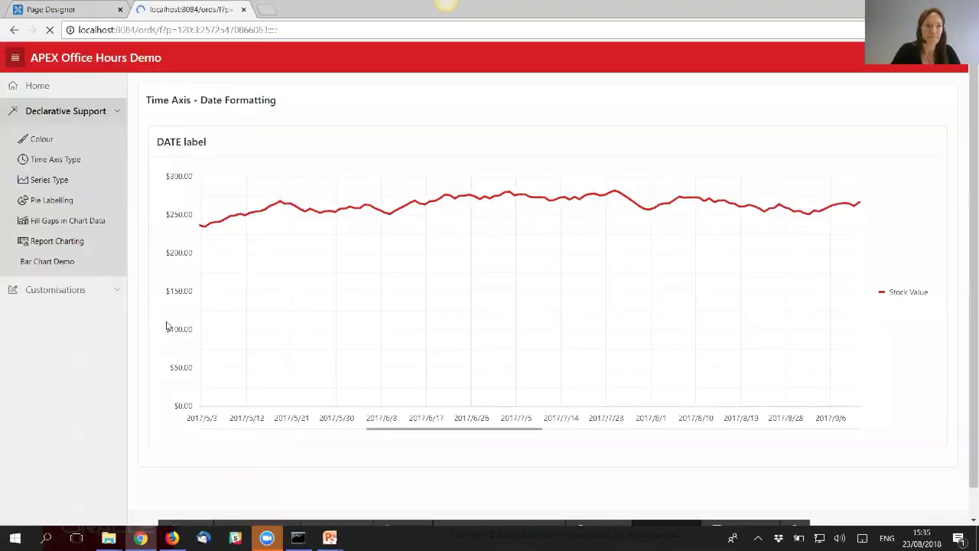
pyautogui.click(54, 180)
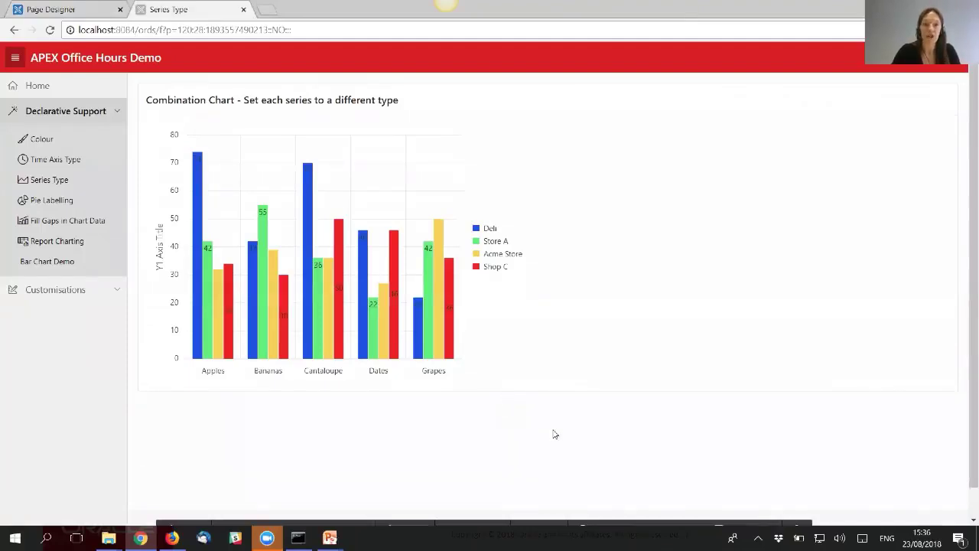
# - Quick Edit the Combination Chart region to open page 28 Series Type in Page Designer
pyautogui.moveTo(609, 521)
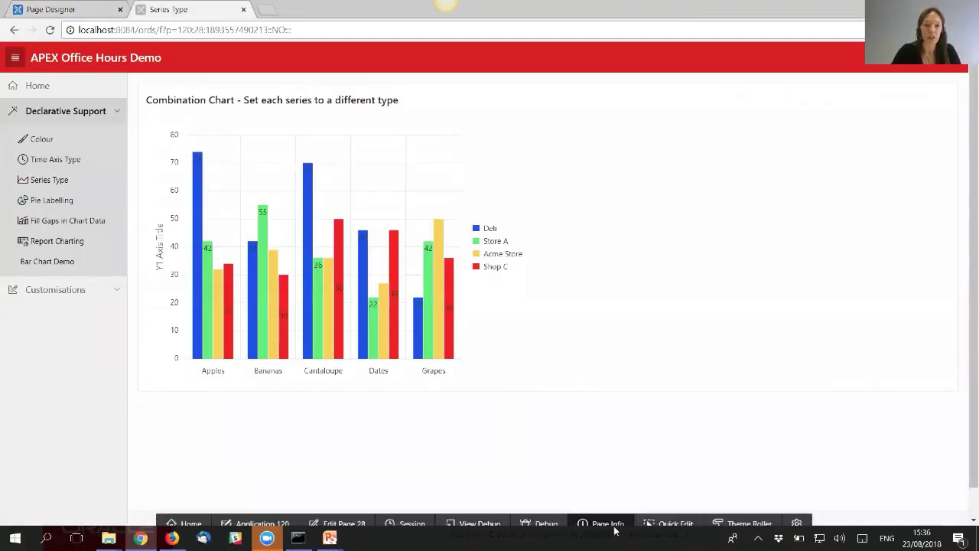
pyautogui.click(668, 518)
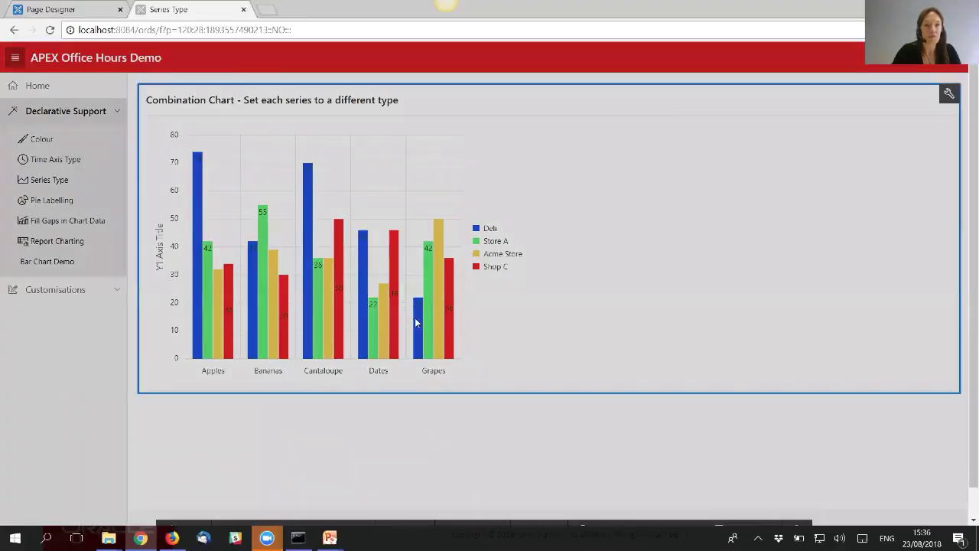
pyautogui.click(413, 317)
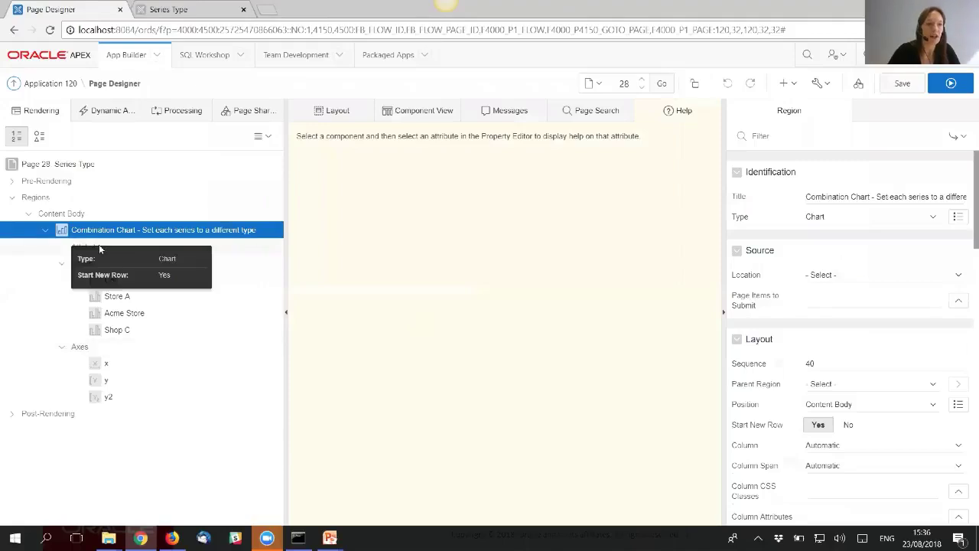
# - Browse the chart Type list under Attributes without changing it, then select the Deli series
pyautogui.click(99, 246)
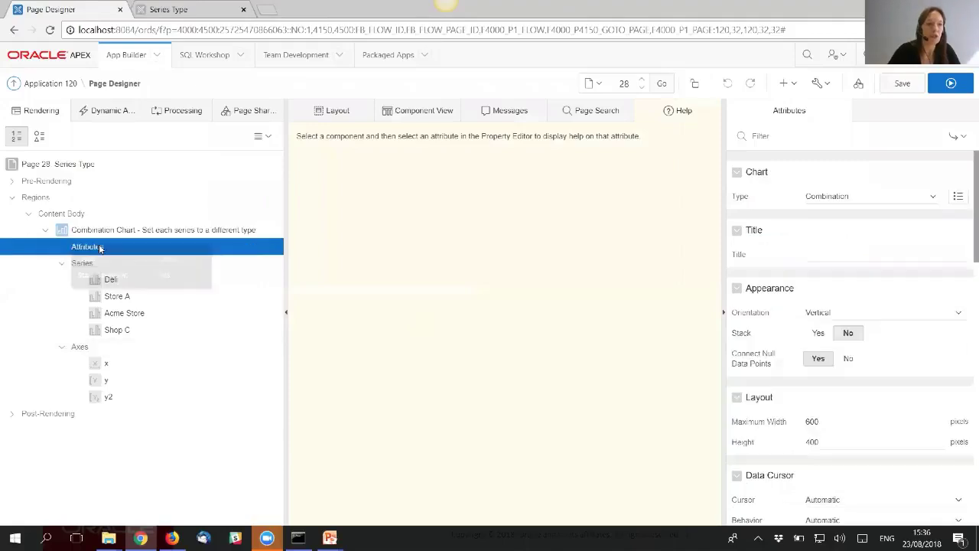
pyautogui.click(852, 198)
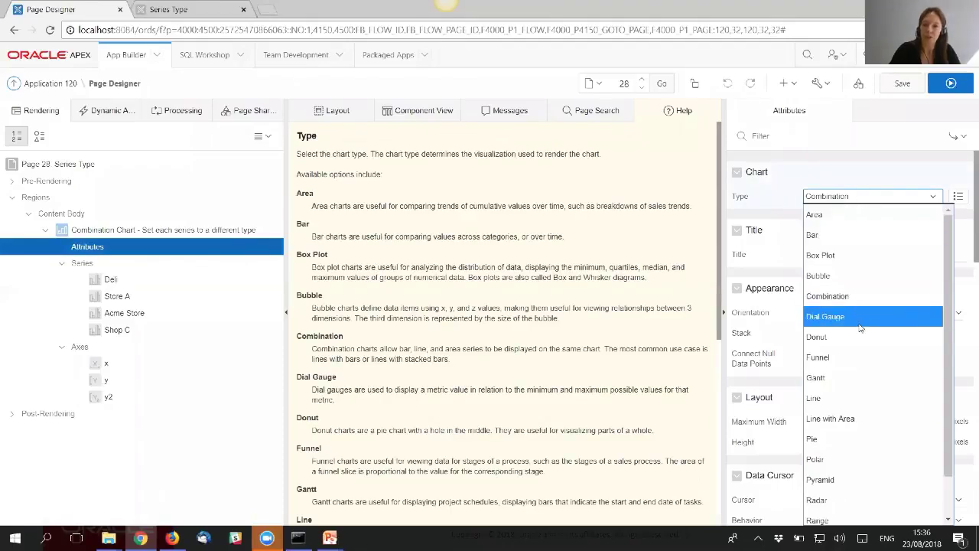
pyautogui.click(116, 282)
pyautogui.click(117, 281)
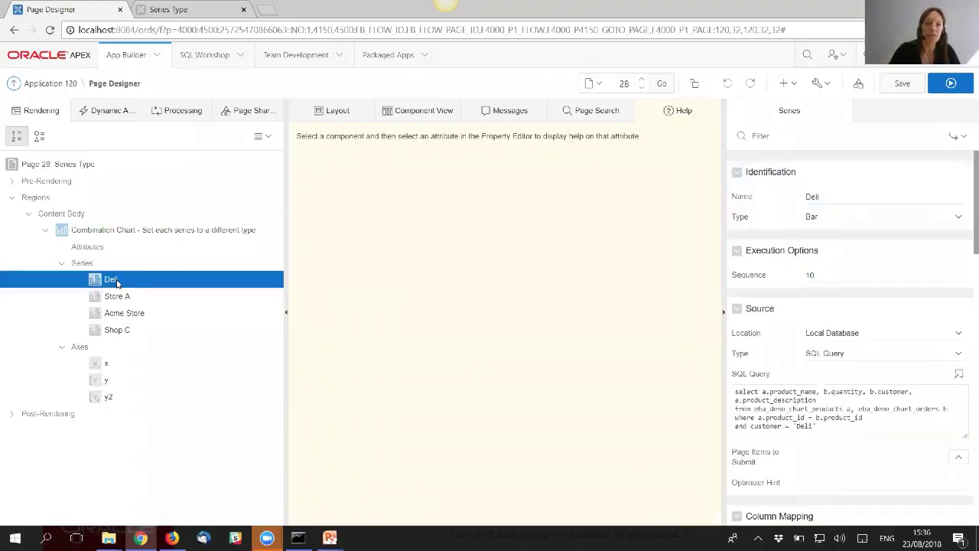
# - Change the Deli series type to Area and the Store A series type to Line
pyautogui.click(874, 218)
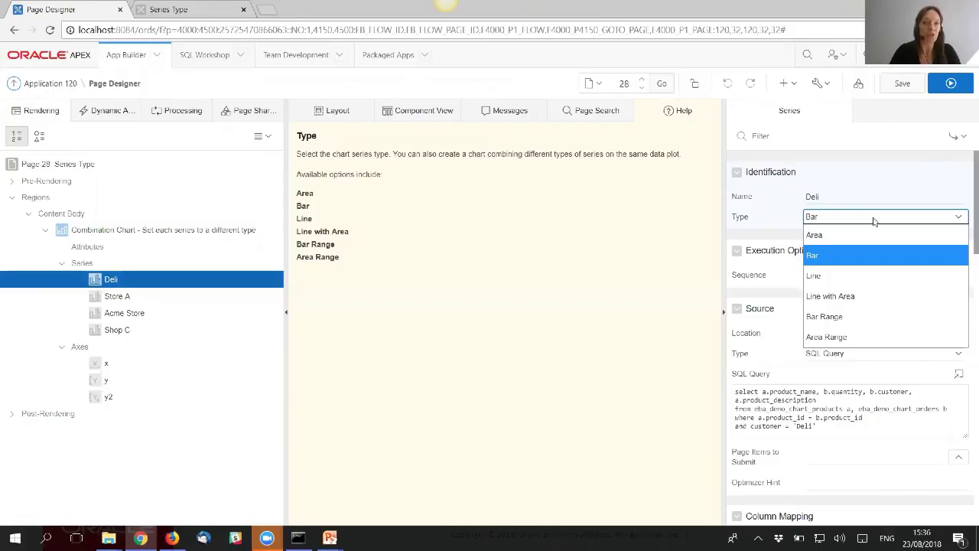
pyautogui.click(832, 237)
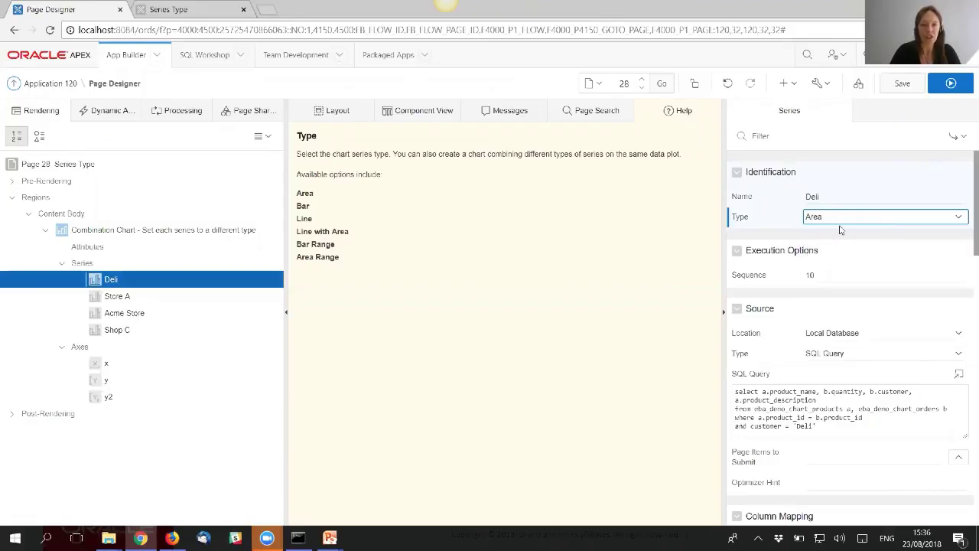
pyautogui.click(122, 297)
pyautogui.click(865, 218)
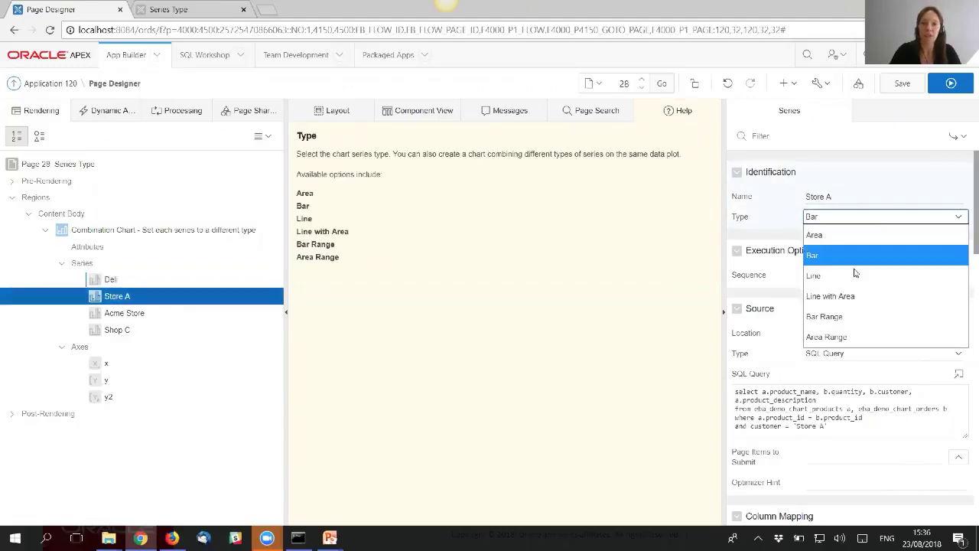
pyautogui.click(846, 277)
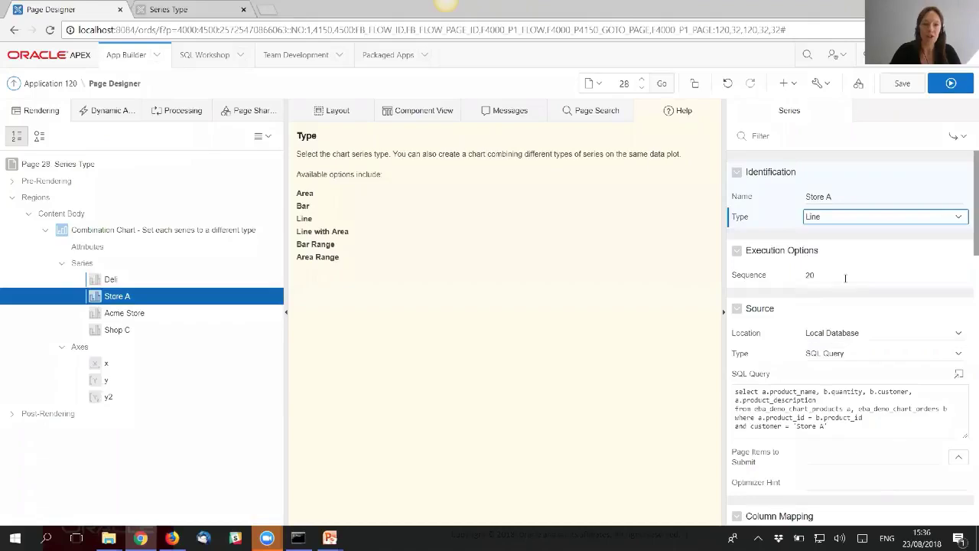
# - Set the Acme Store series type to Line with Area
pyautogui.click(143, 315)
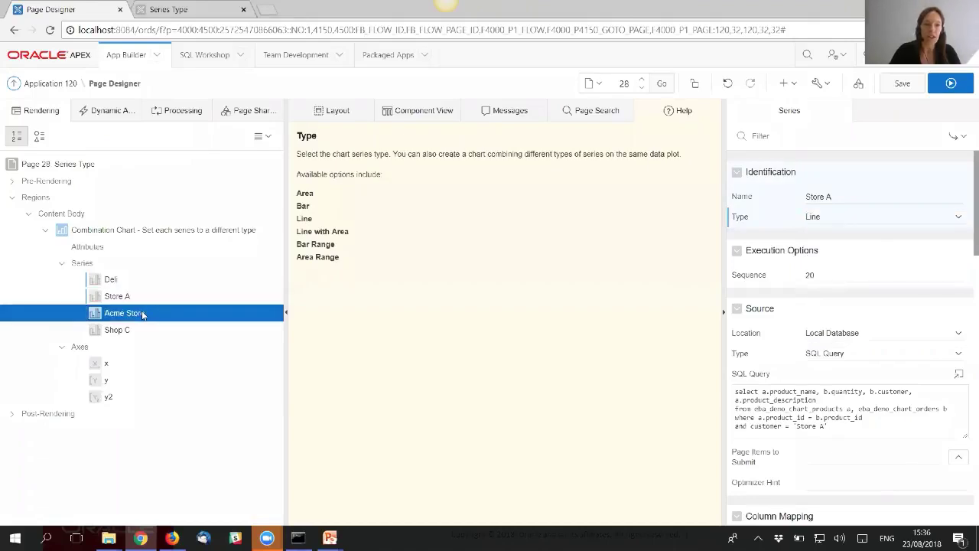
pyautogui.click(859, 220)
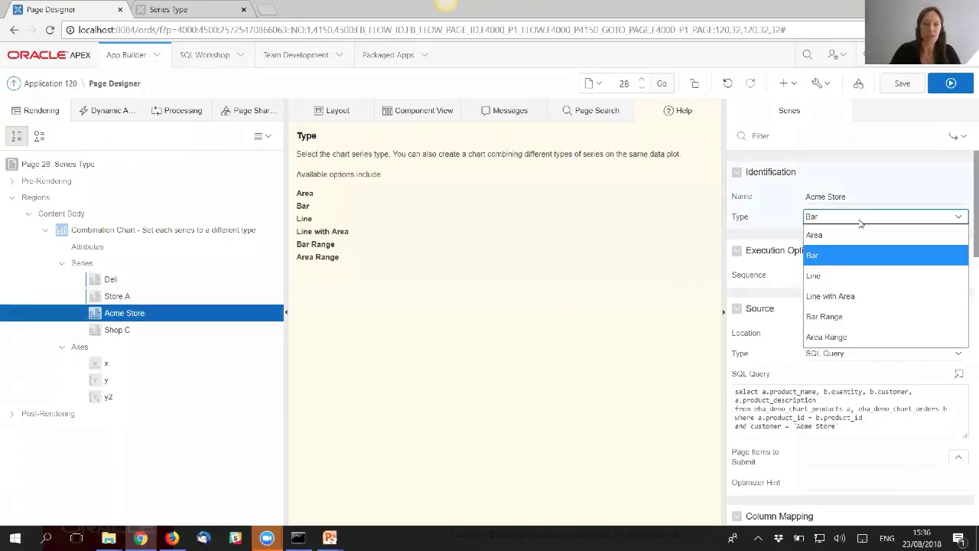
pyautogui.click(864, 323)
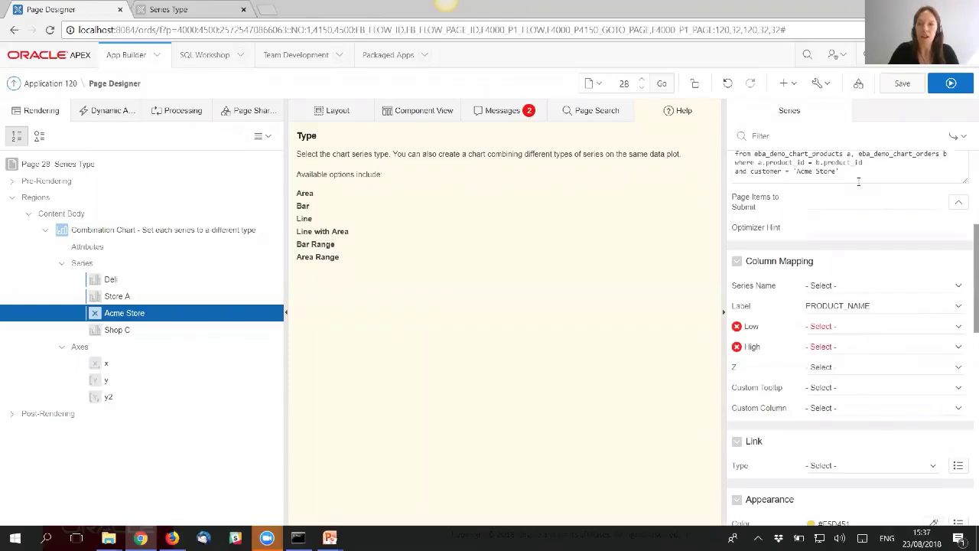
pyautogui.scroll(1, 959, 230)
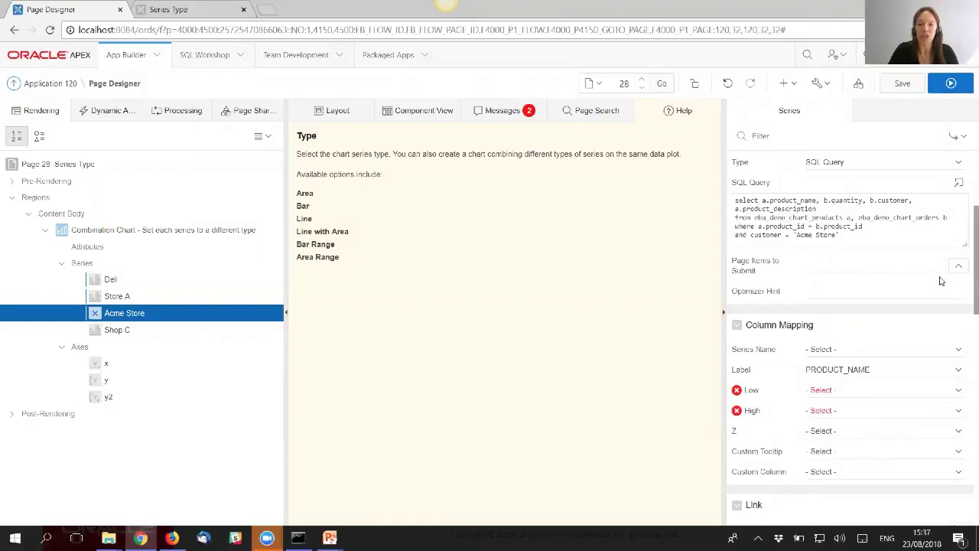
pyautogui.scroll(2, 940, 276)
pyautogui.scroll(1, 940, 276)
pyautogui.click(887, 218)
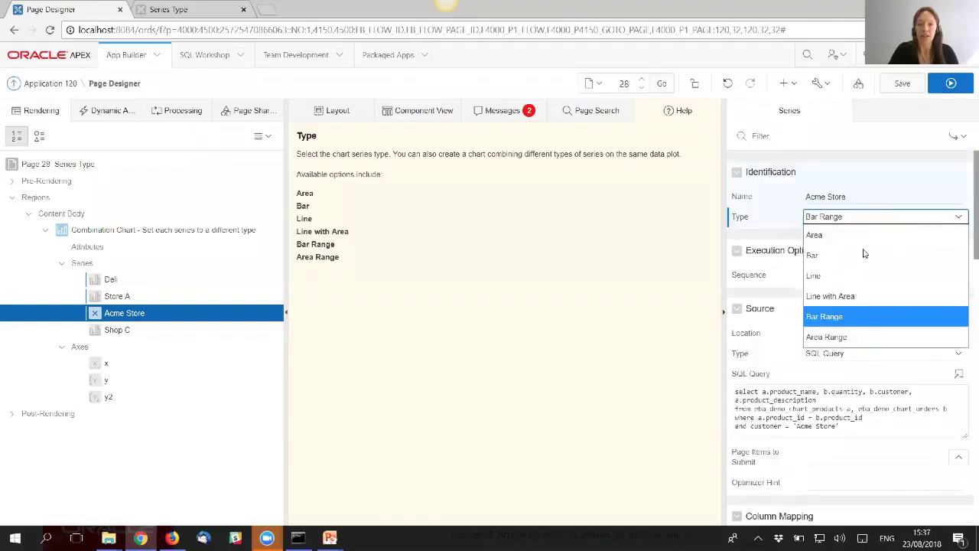
pyautogui.click(861, 298)
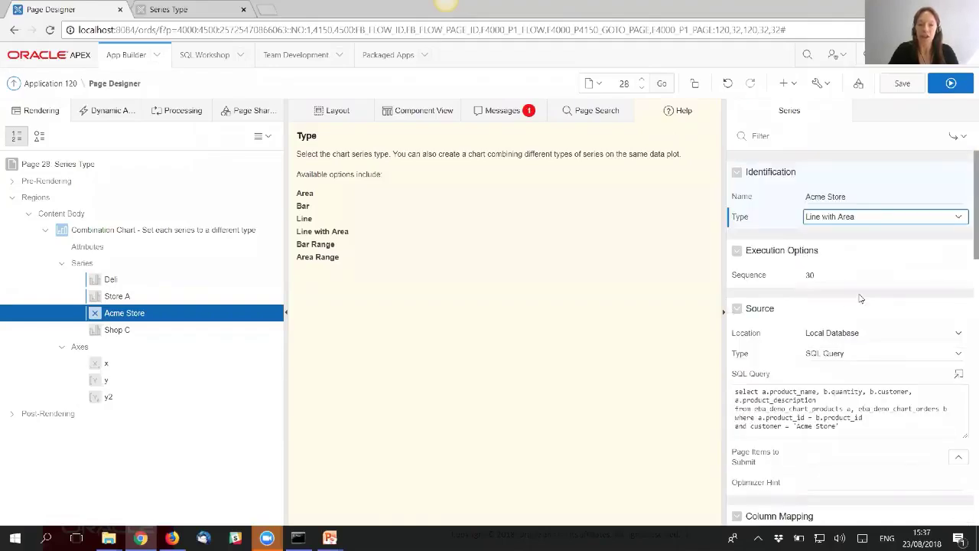
# - Map the Acme Store series Value column to QUANTITY and save the page
pyautogui.scroll(-3, 860, 298)
pyautogui.click(846, 390)
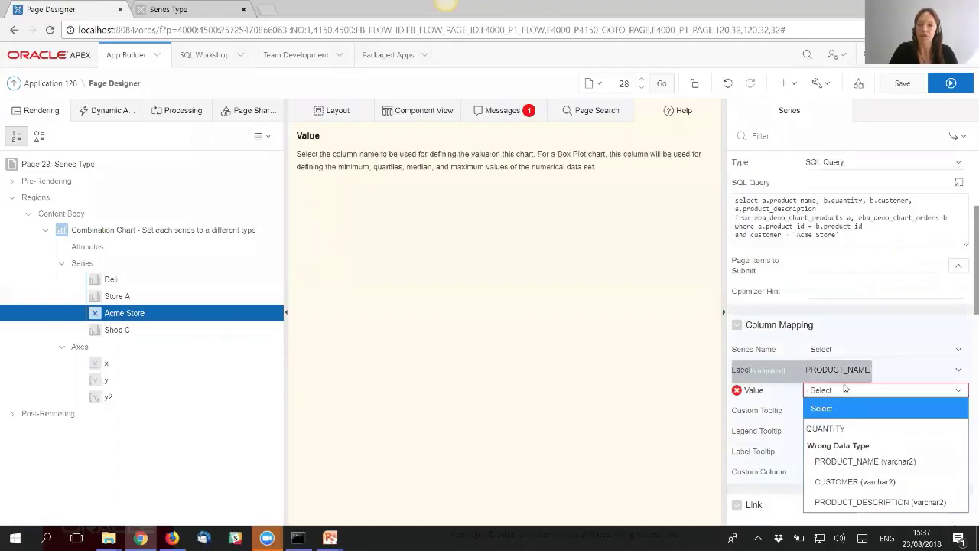
pyautogui.click(841, 428)
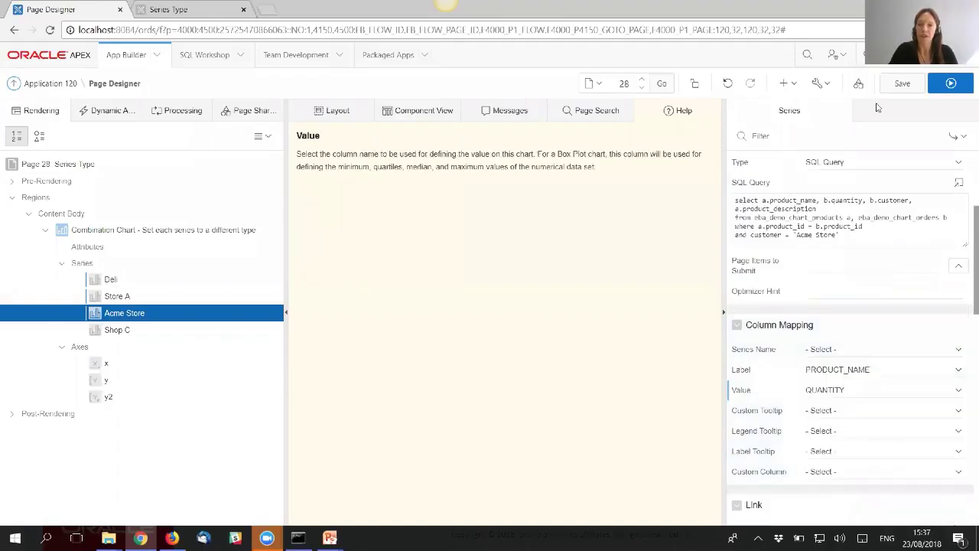
pyautogui.click(905, 86)
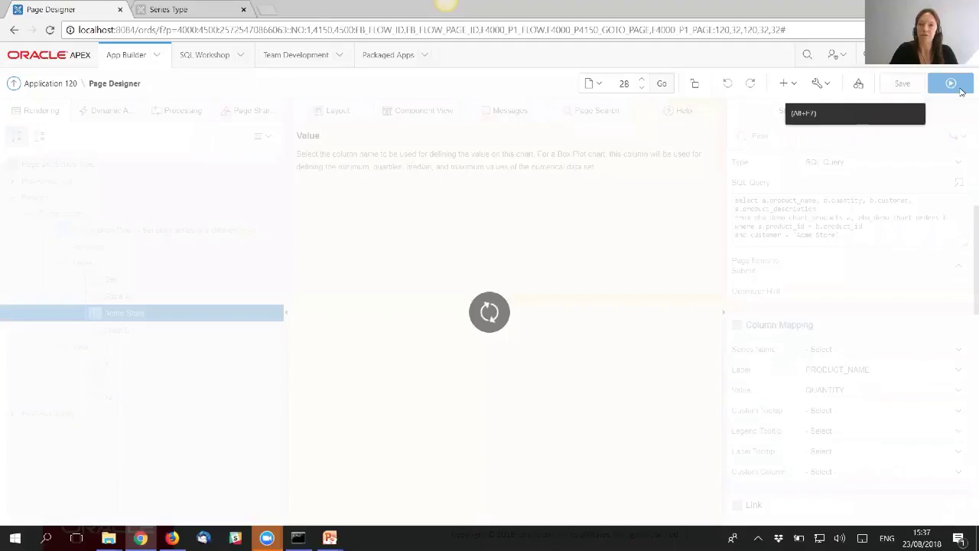
# - Run the mixed-type chart, hide the Deli and Shop C series, then go to Pie Labelling
pyautogui.click(954, 86)
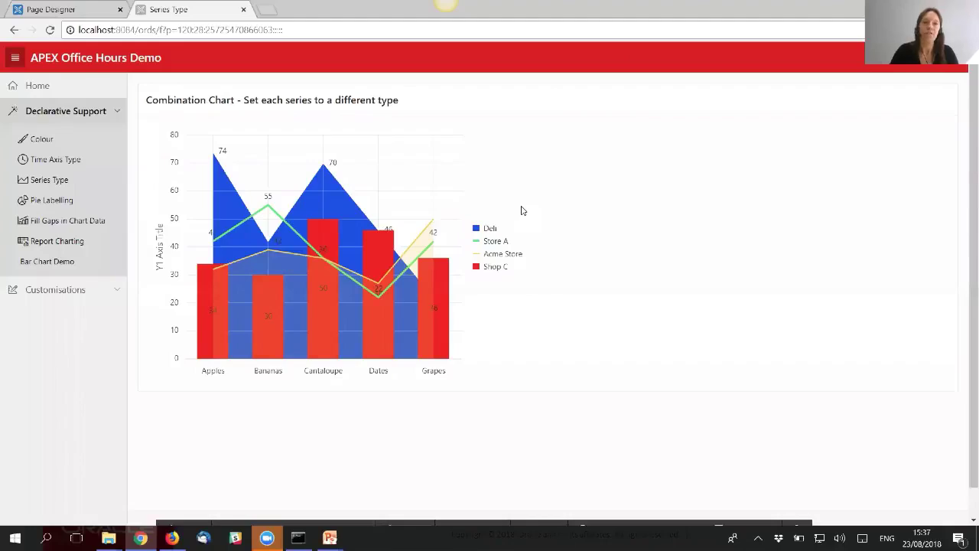
pyautogui.click(477, 229)
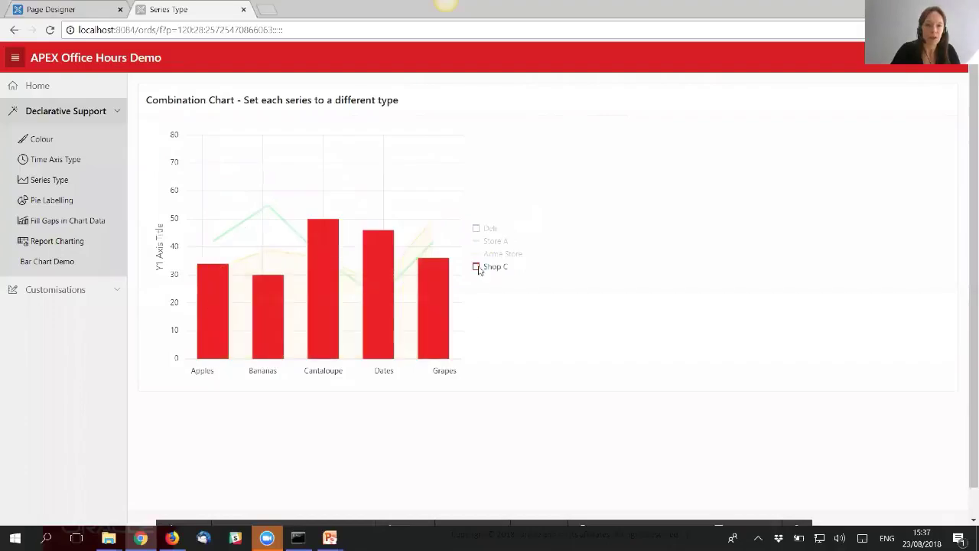
pyautogui.click(476, 267)
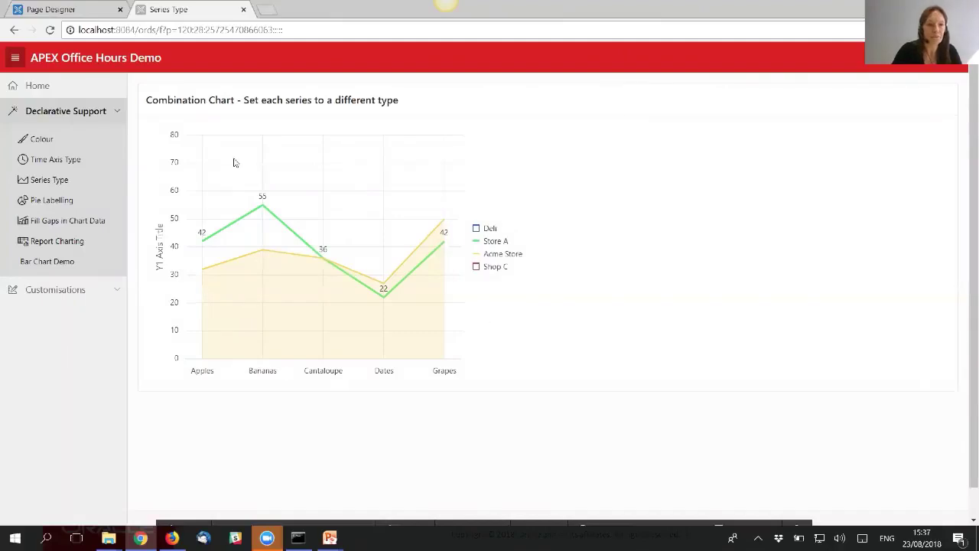
pyautogui.click(51, 202)
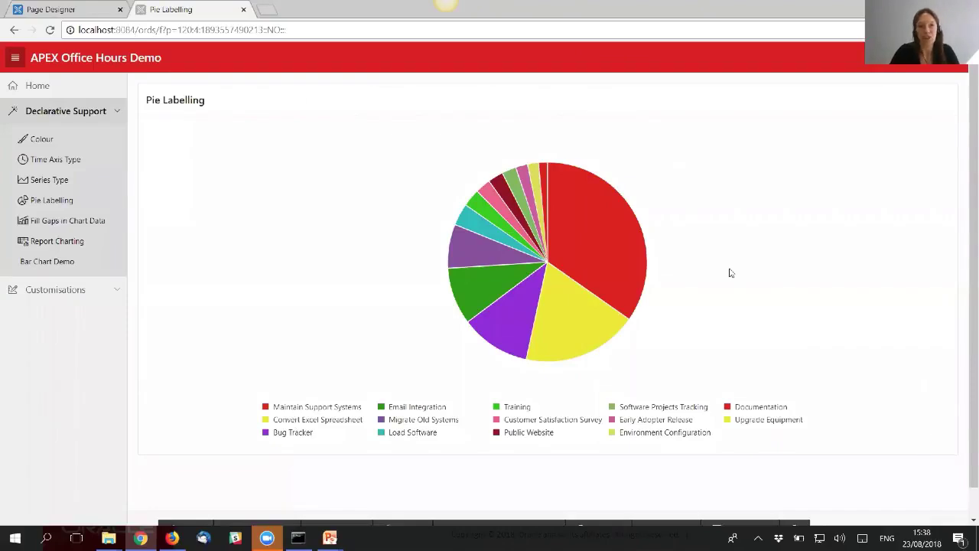
# - Toggle the Maintain Support Systems slice off and on, then Quick Edit the pie chart region
pyautogui.moveTo(611, 242)
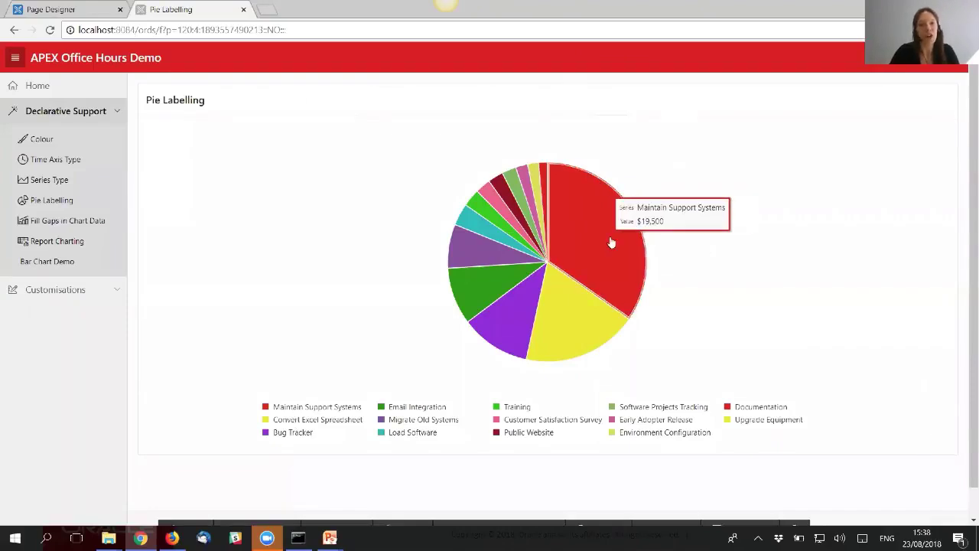
pyautogui.click(266, 408)
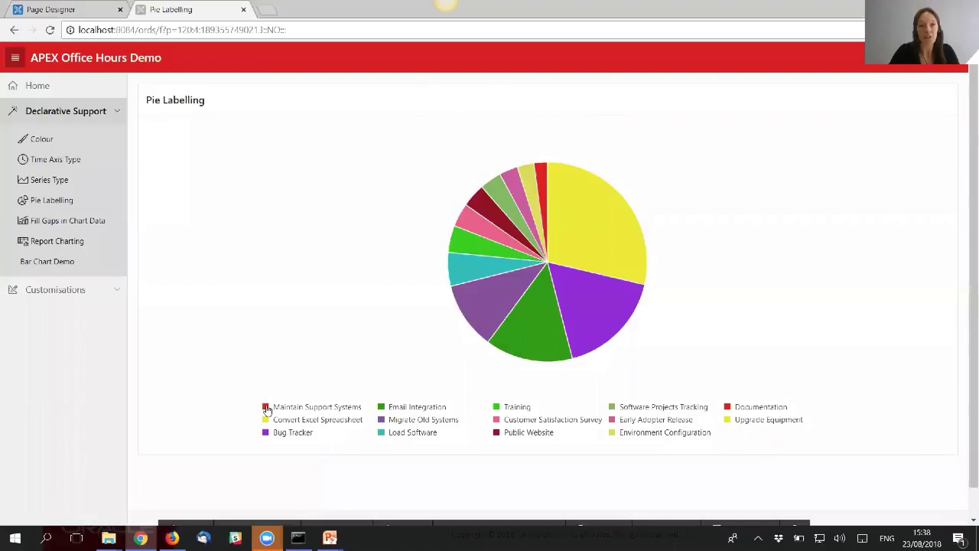
pyautogui.click(265, 407)
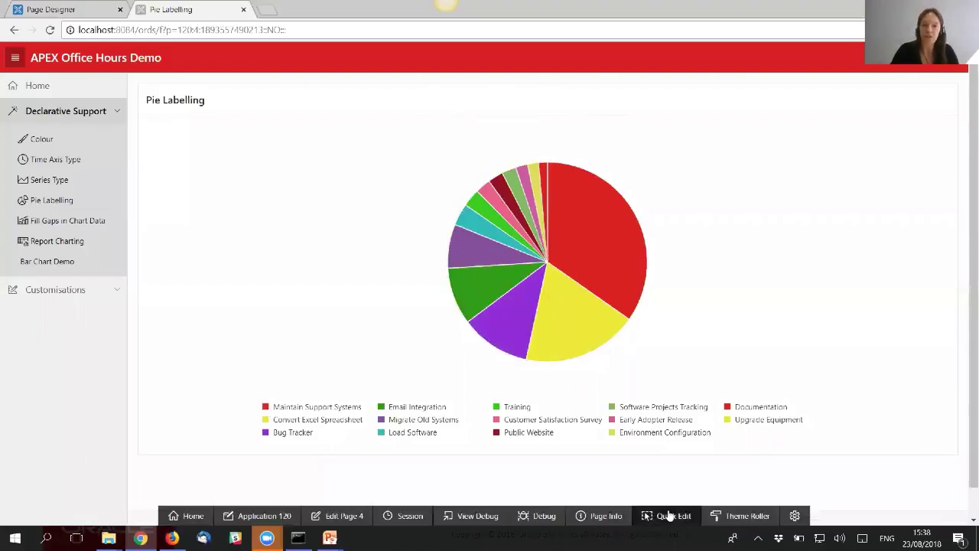
pyautogui.click(667, 518)
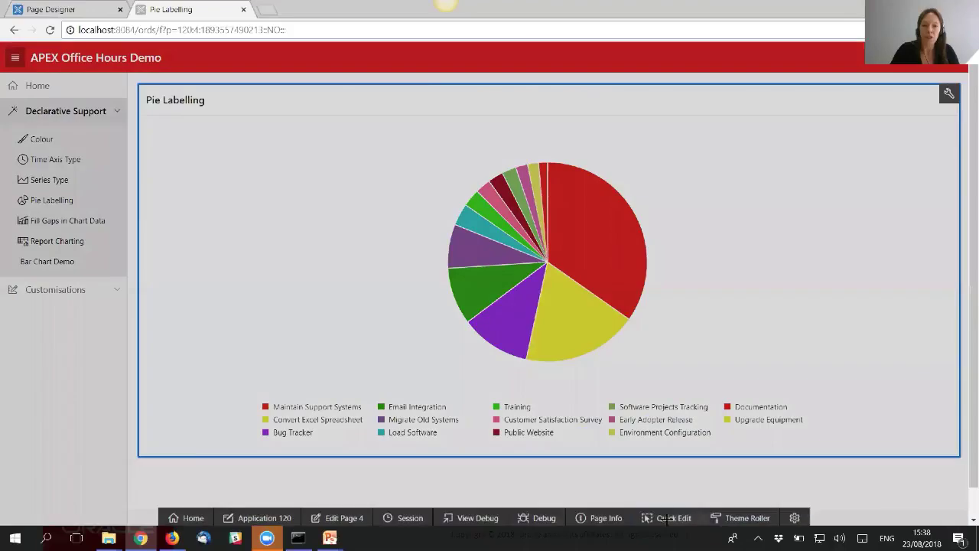
pyautogui.click(603, 355)
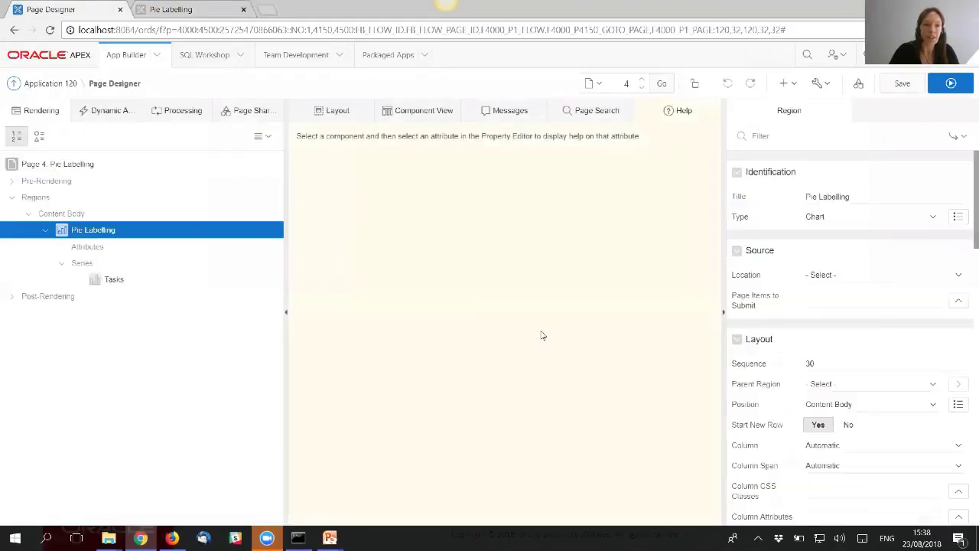
# - Show Tasks series labels as 'Label - Percentage ( Value )', then select the chart Attributes
pyautogui.click(114, 280)
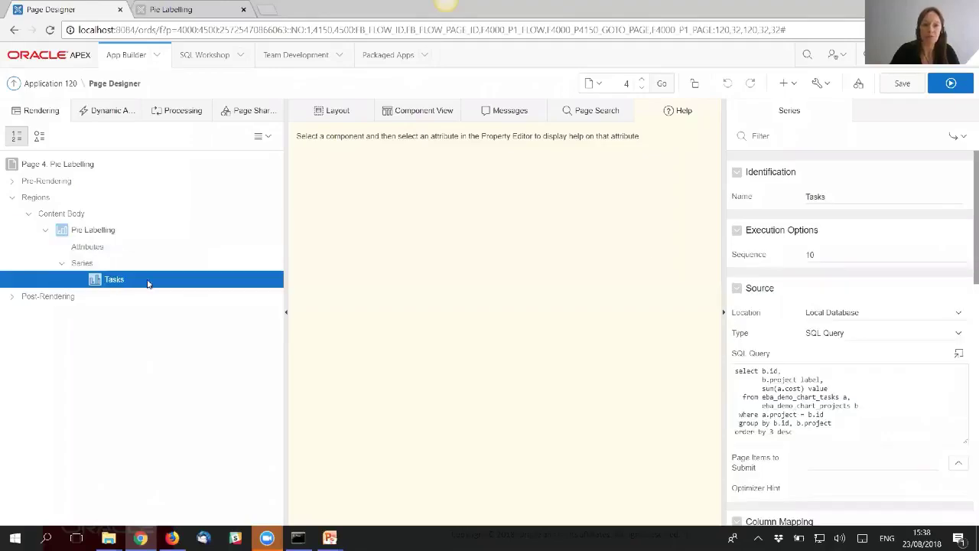
pyautogui.click(805, 140)
pyautogui.write('Label')
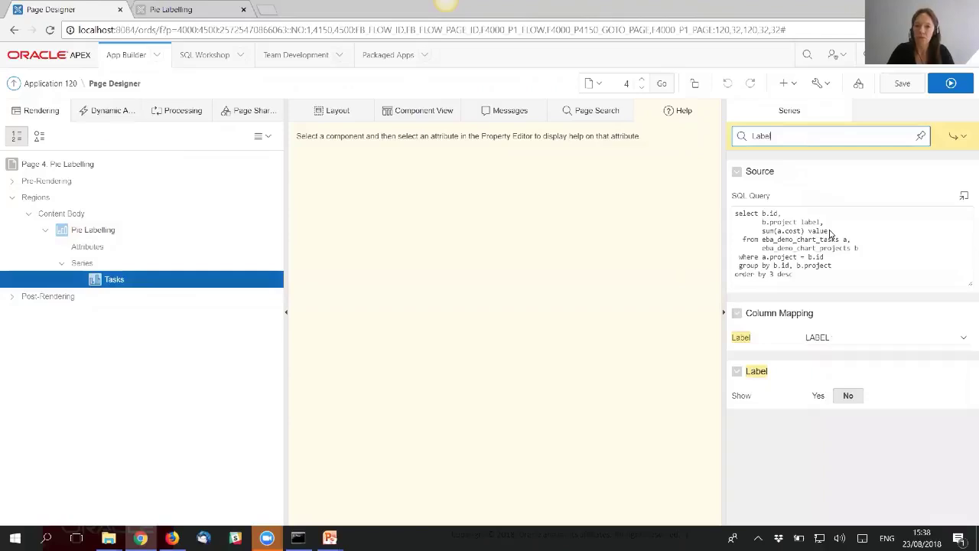
pyautogui.click(818, 397)
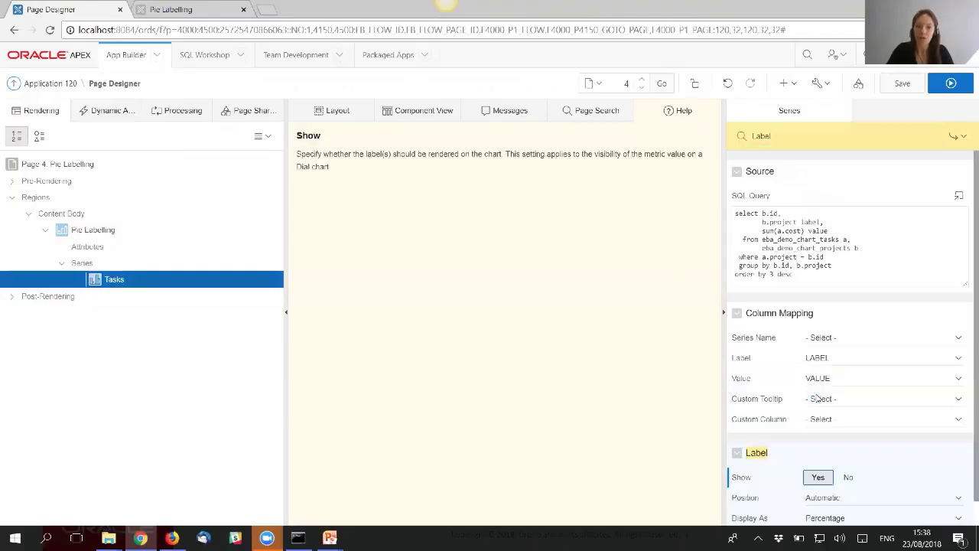
pyautogui.scroll(-1, 924, 360)
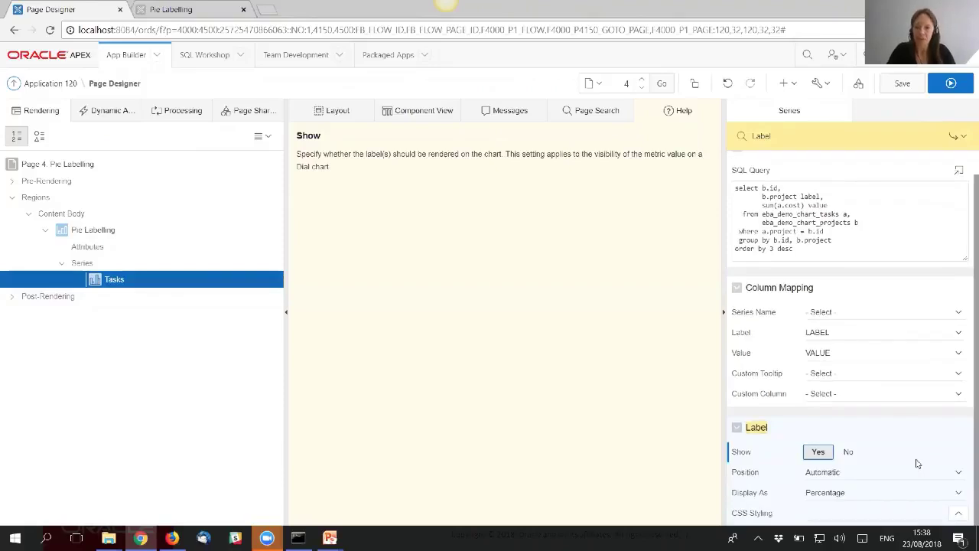
pyautogui.click(835, 496)
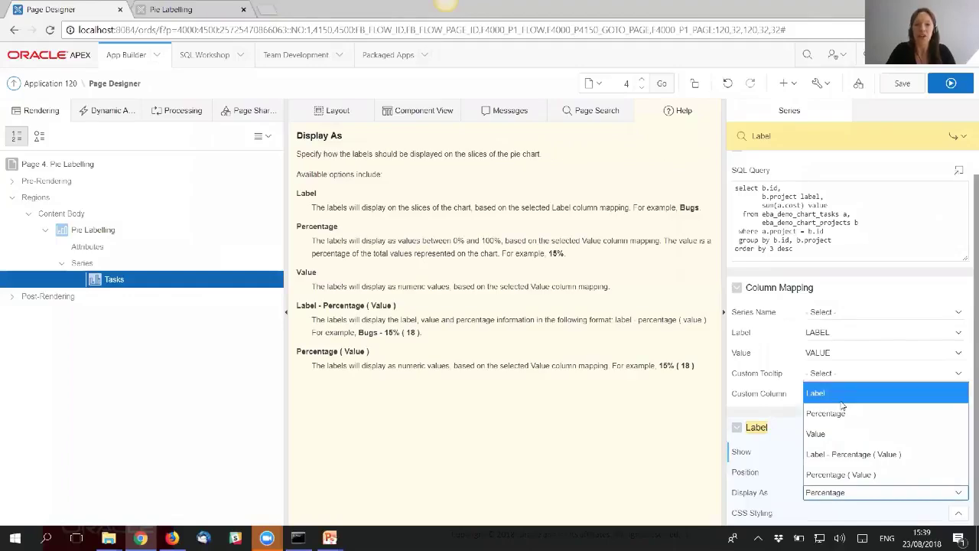
pyautogui.click(860, 456)
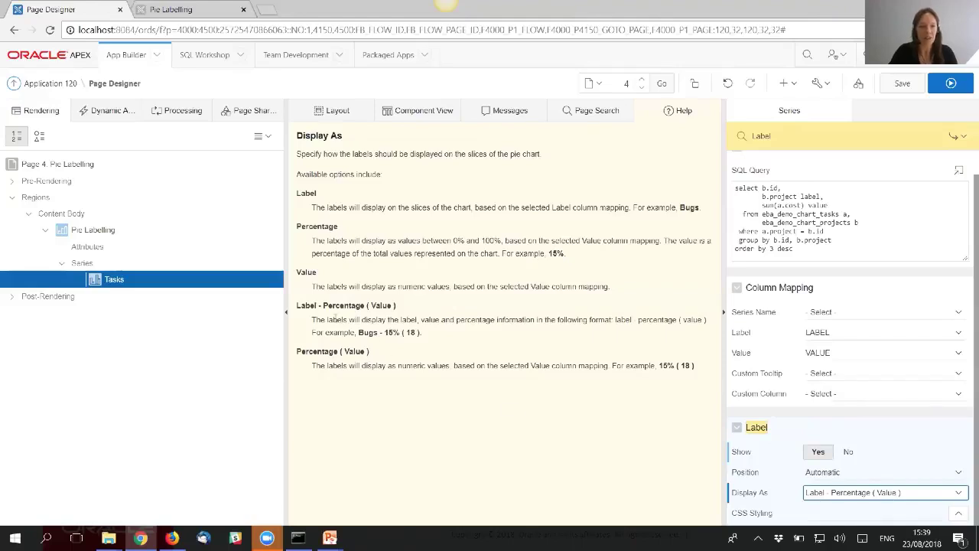
pyautogui.click(99, 247)
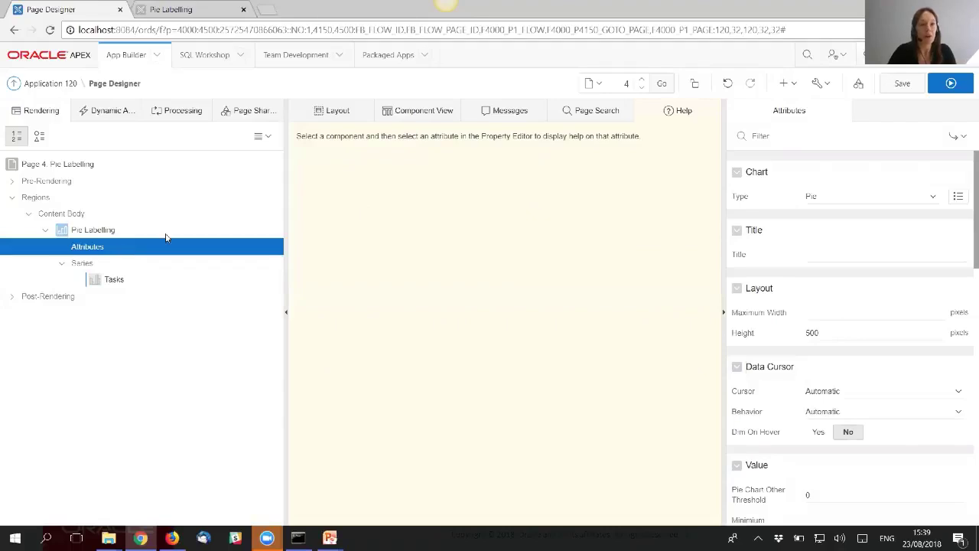
# - Filter chart attributes by 'Format' to see the Currency format type, then save and run
pyautogui.click(787, 136)
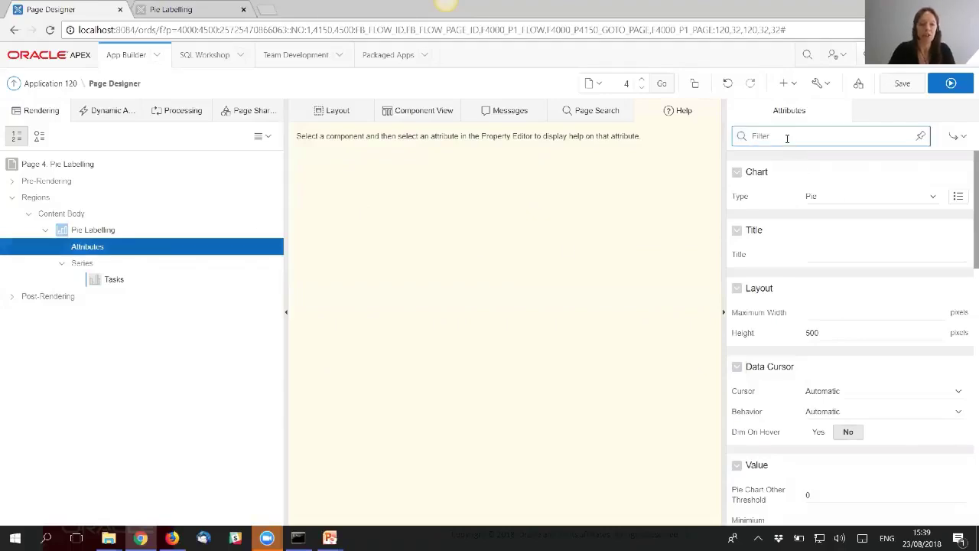
pyautogui.write('Format')
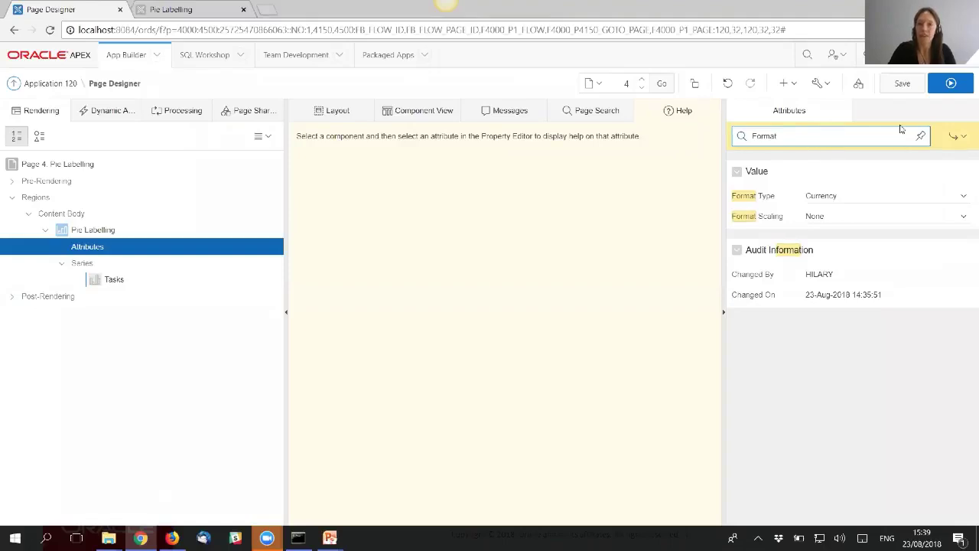
pyautogui.click(951, 83)
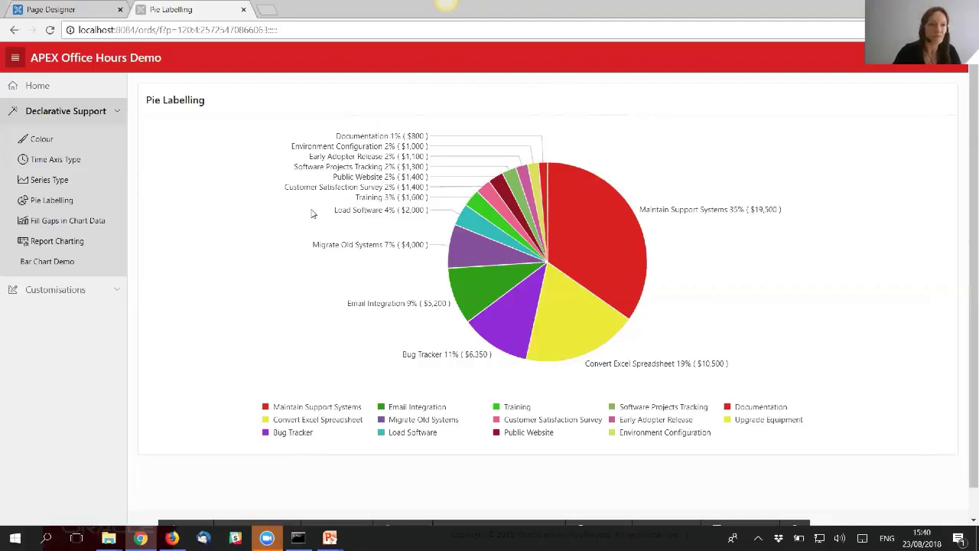
# - On Fill Gaps in Chart Data, hide CLERK, MANAGER, PRESIDENT and SALESMAN, then highlight the SQL query
pyautogui.click(74, 221)
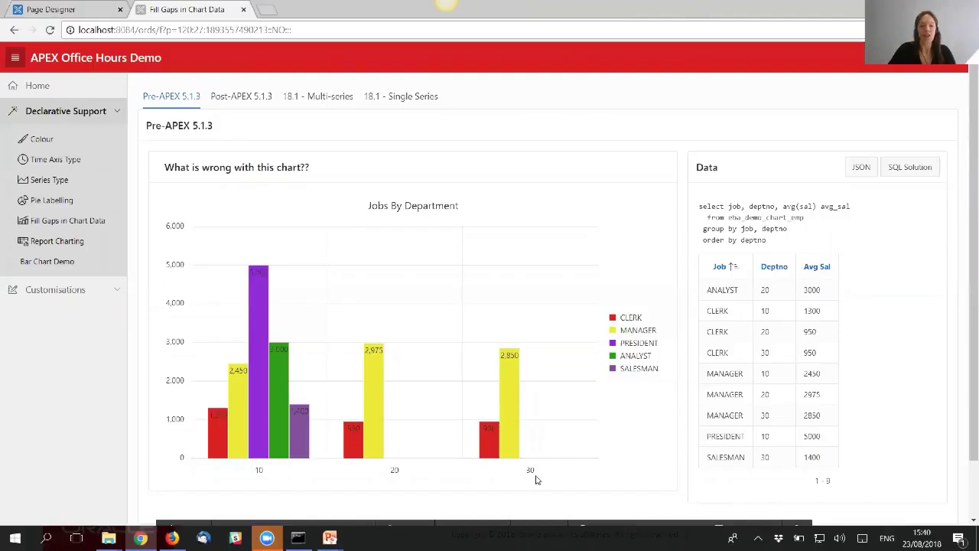
pyautogui.click(613, 318)
pyautogui.click(613, 331)
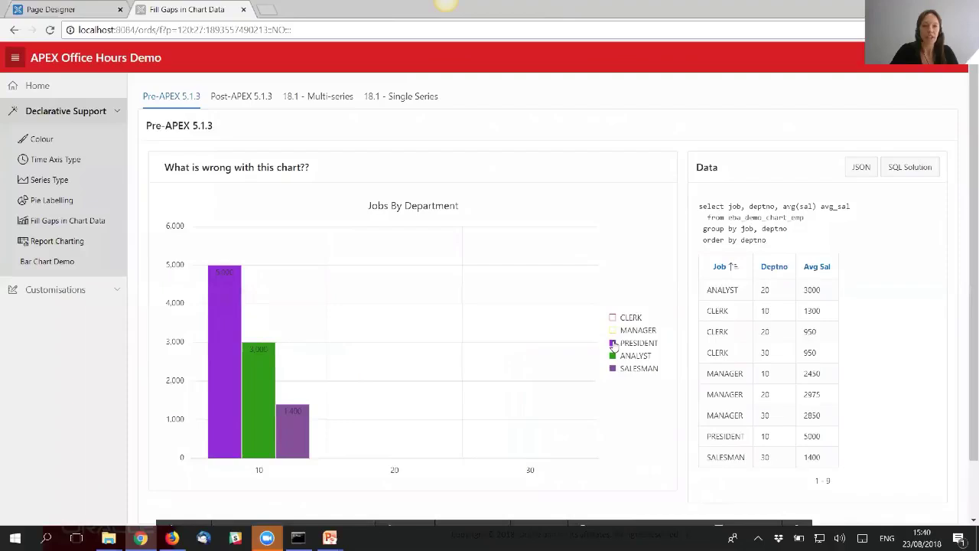
pyautogui.click(613, 344)
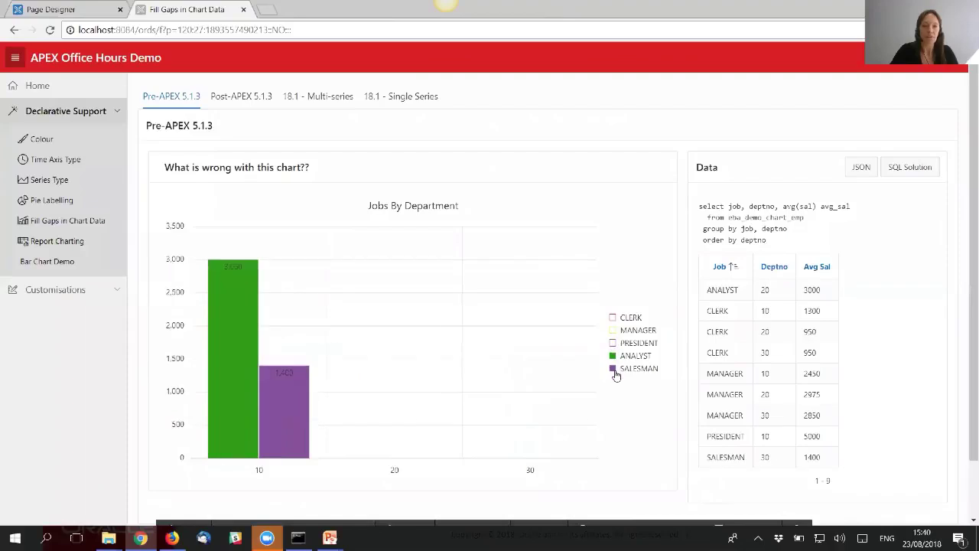
pyautogui.click(615, 372)
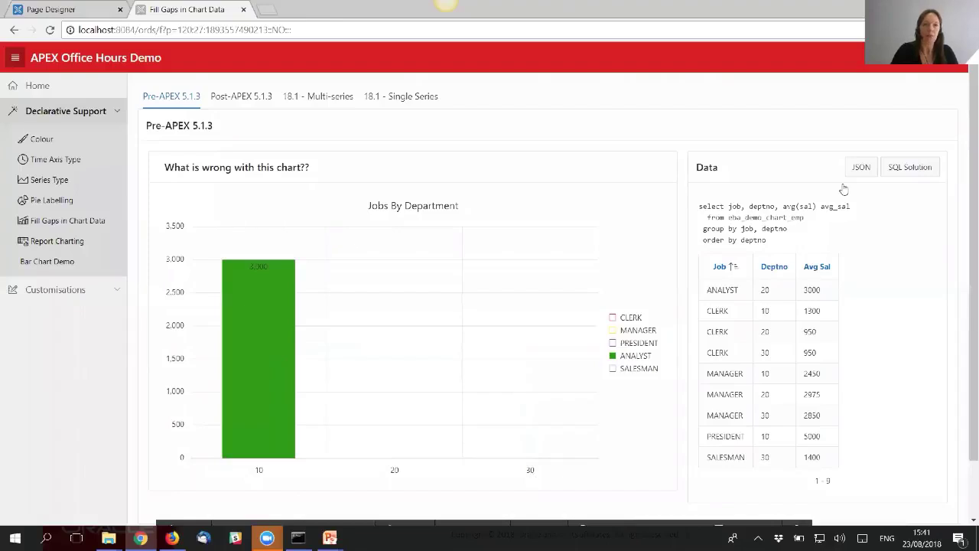
pyautogui.moveTo(767, 243); pyautogui.dragTo(699, 208)
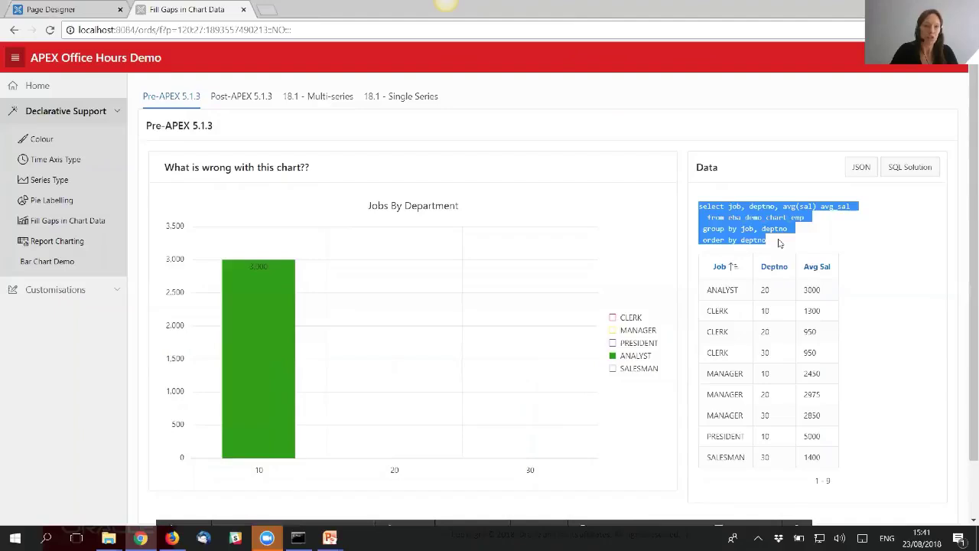
pyautogui.click(861, 169)
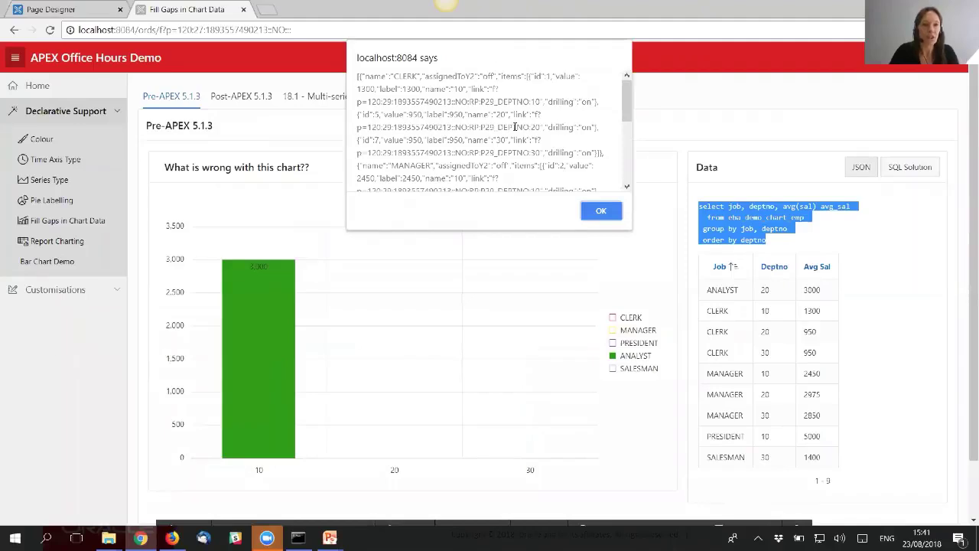
pyautogui.scroll(-1, 478, 142)
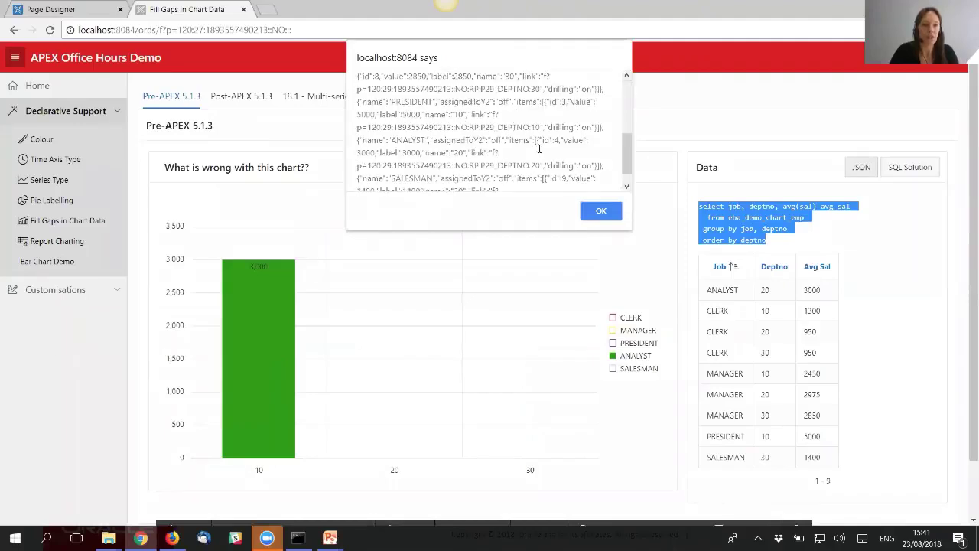
pyautogui.scroll(1, 491, 149)
pyautogui.scroll(-5, 546, 146)
pyautogui.moveTo(538, 140); pyautogui.dragTo(536, 154)
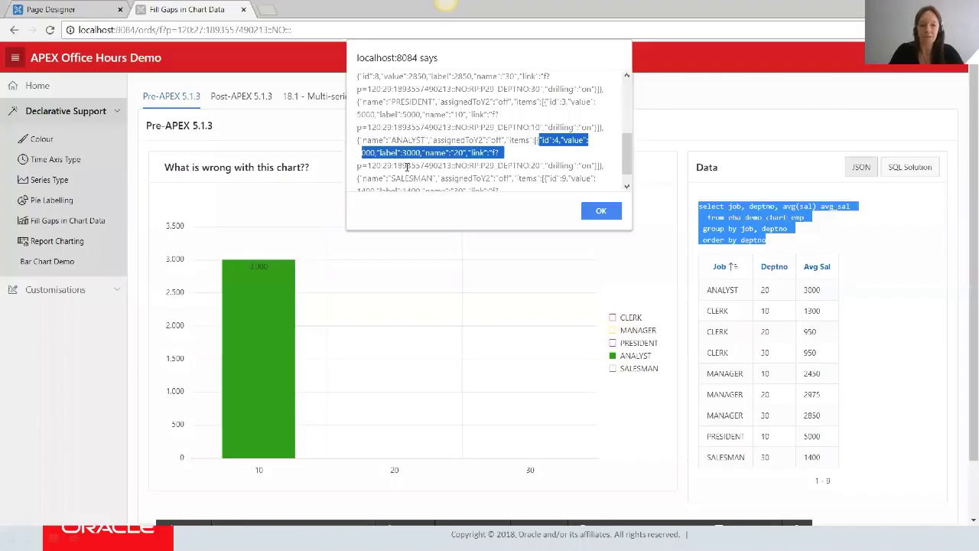
pyautogui.click(595, 212)
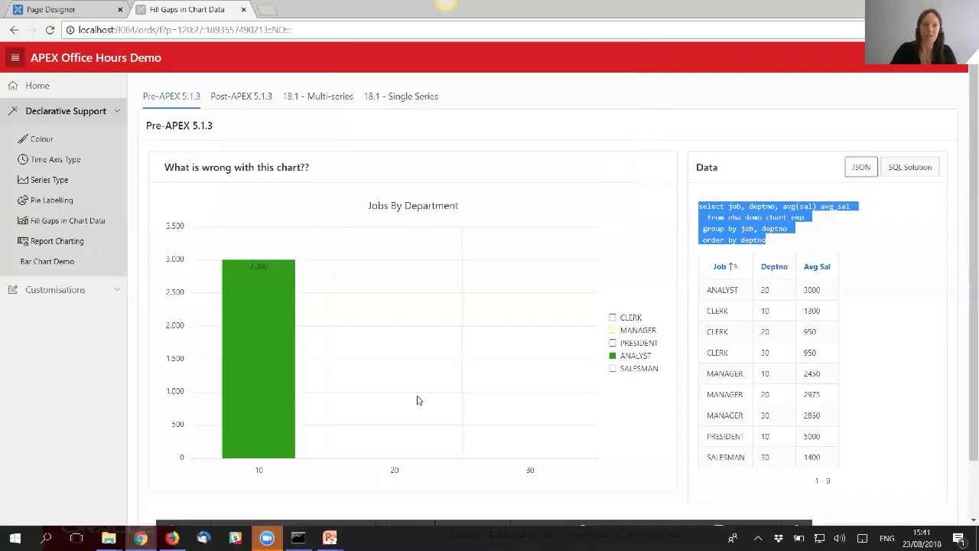
pyautogui.click(917, 175)
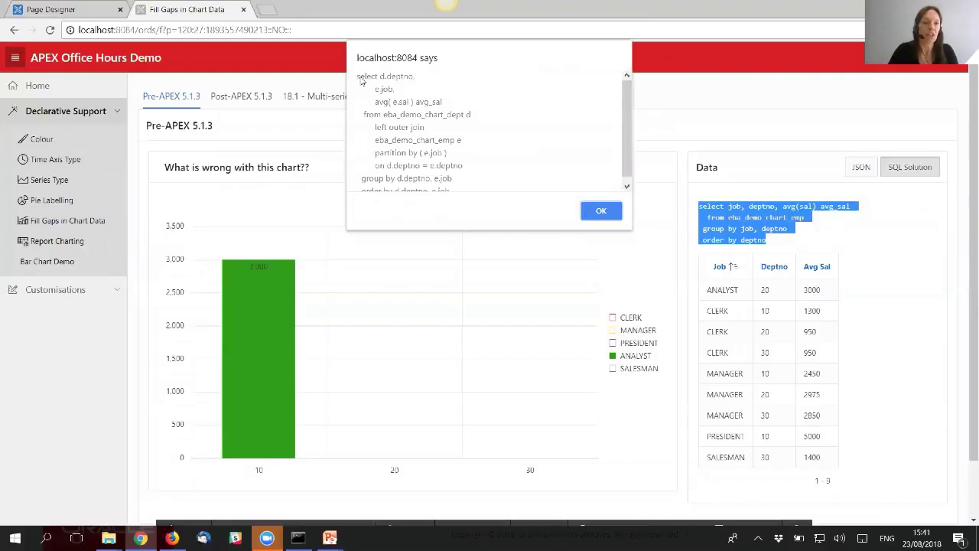
pyautogui.scroll(-1, 451, 170)
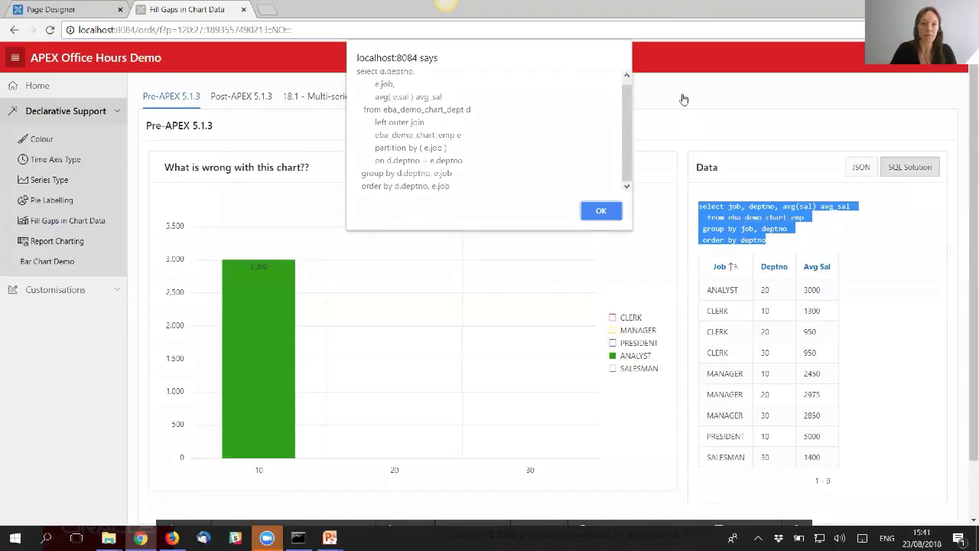
pyautogui.click(600, 206)
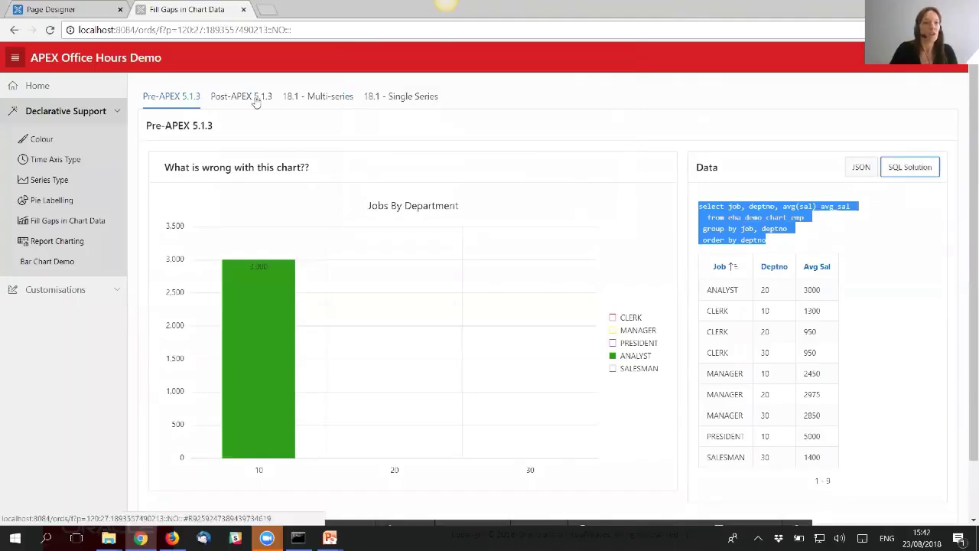
# - Show the Post-APEX 5.1.3 chart, highlight its 'order by deptno desc' clause, and enter Quick Edit
pyautogui.click(256, 102)
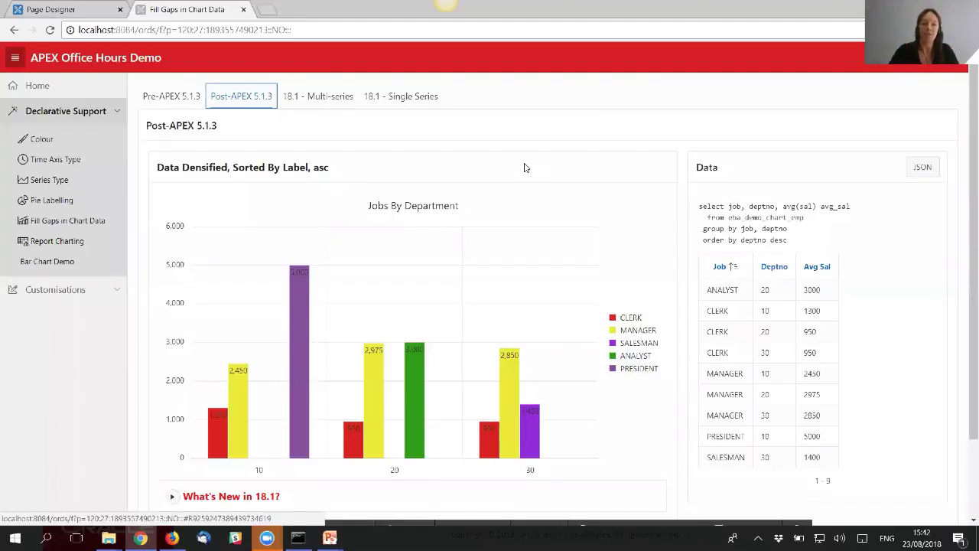
pyautogui.moveTo(792, 242); pyautogui.dragTo(700, 242)
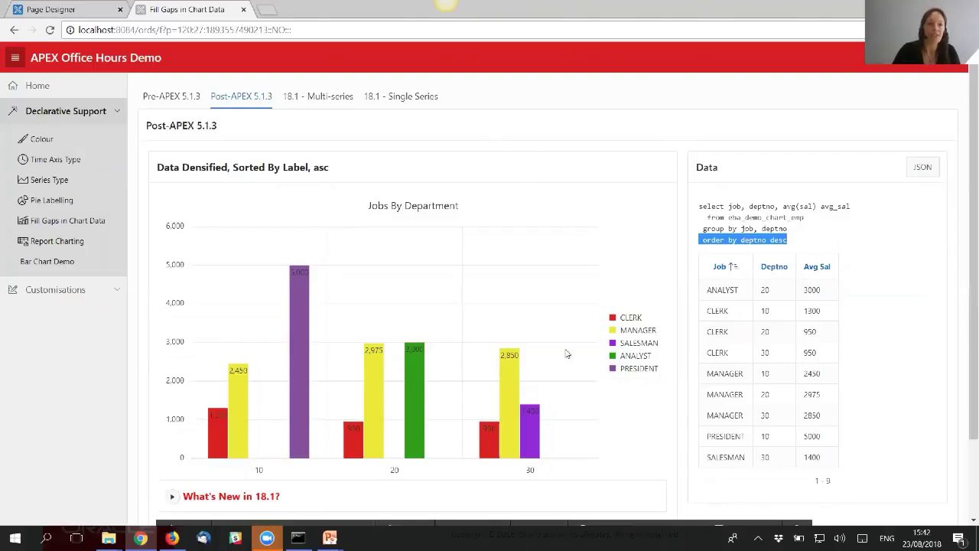
pyautogui.moveTo(650, 528)
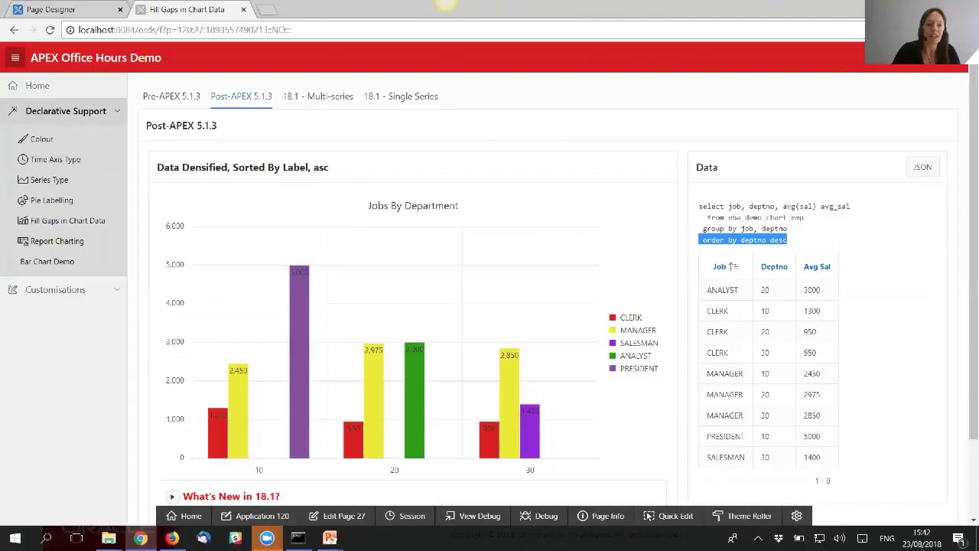
pyautogui.click(681, 521)
# - Set the Data Densified chart's multi-series Sort Order to Label - Descending, save, and return to the Fill Gaps page
pyautogui.click(422, 382)
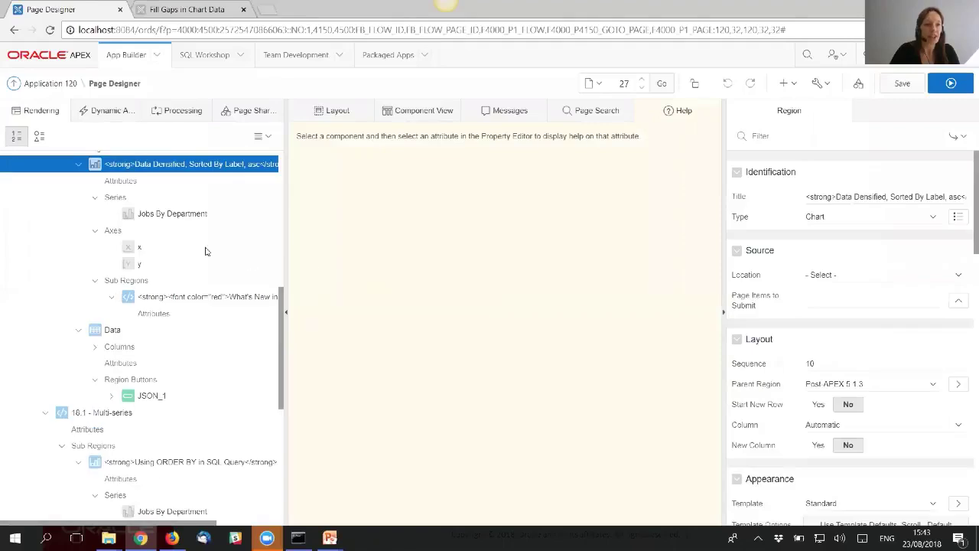
pyautogui.click(132, 182)
pyautogui.click(786, 136)
pyautogui.write('Mul')
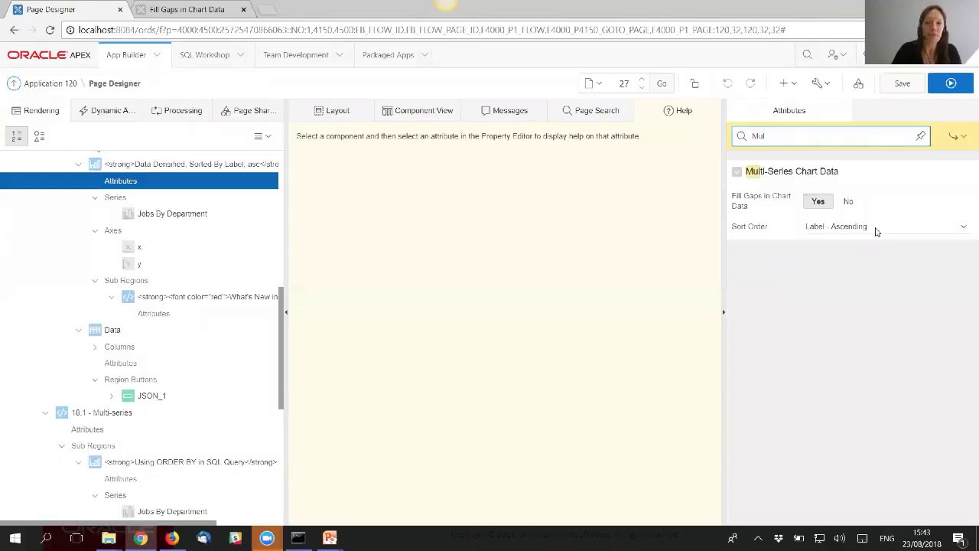
pyautogui.click(874, 228)
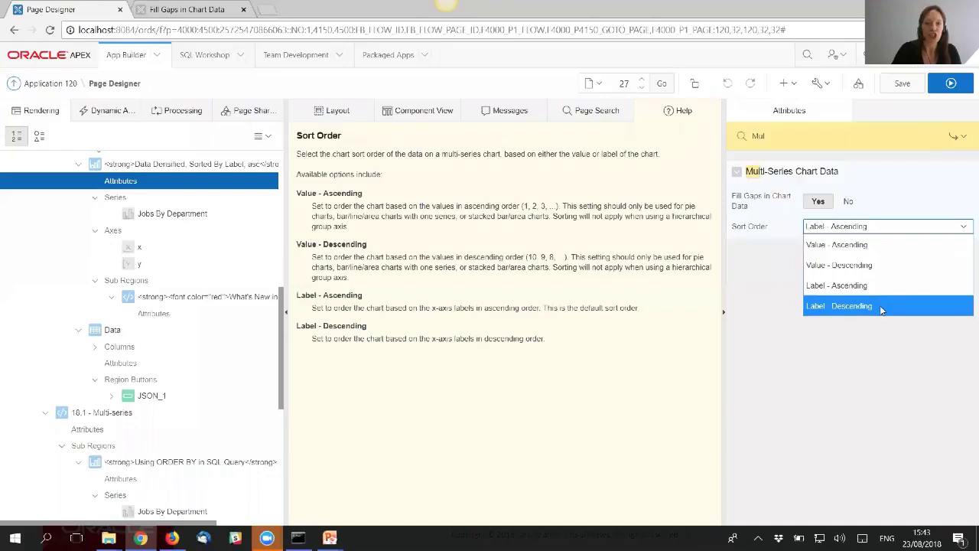
pyautogui.click(881, 306)
pyautogui.click(909, 86)
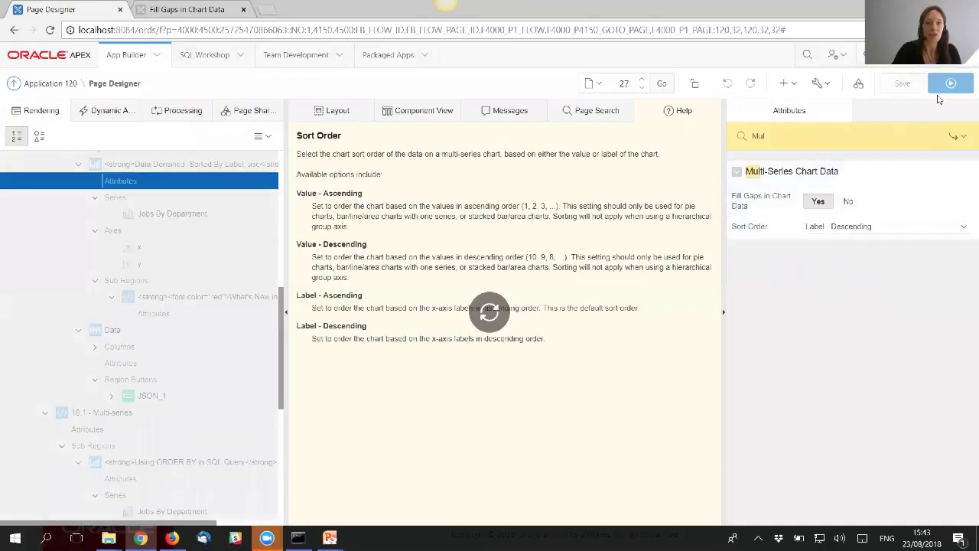
pyautogui.click(955, 88)
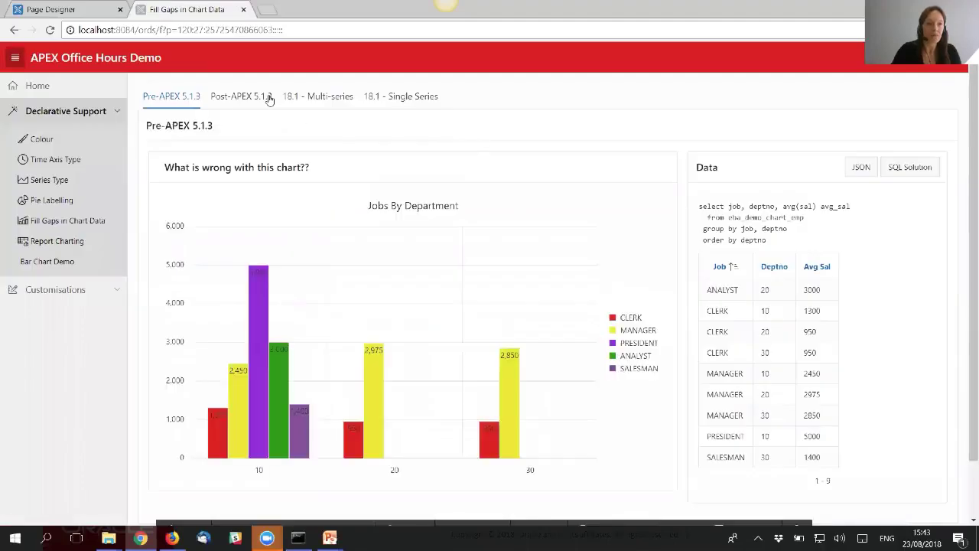
# - Check the re-sorted Post-APEX 5.1.3 chart, then set Fill Gaps in Chart Data to No and save
pyautogui.click(255, 98)
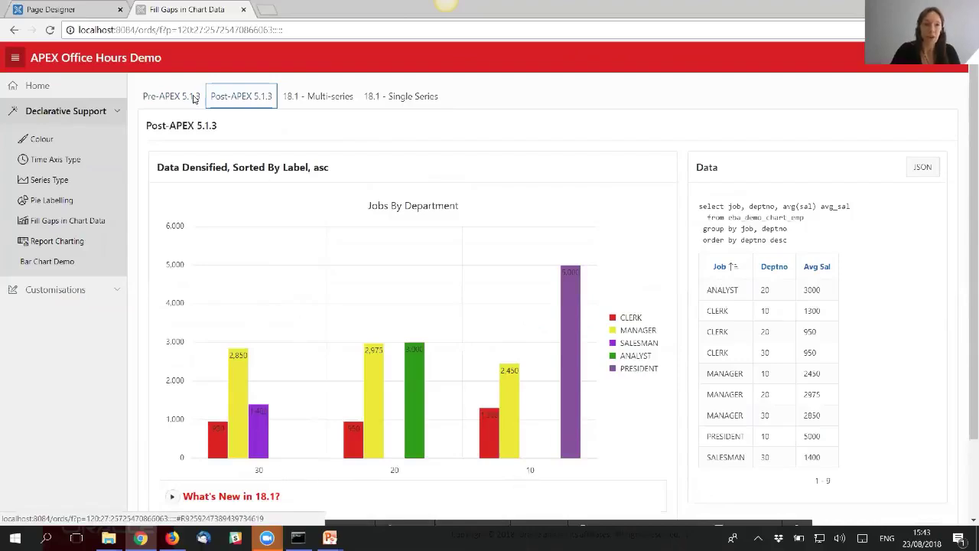
pyautogui.click(50, 9)
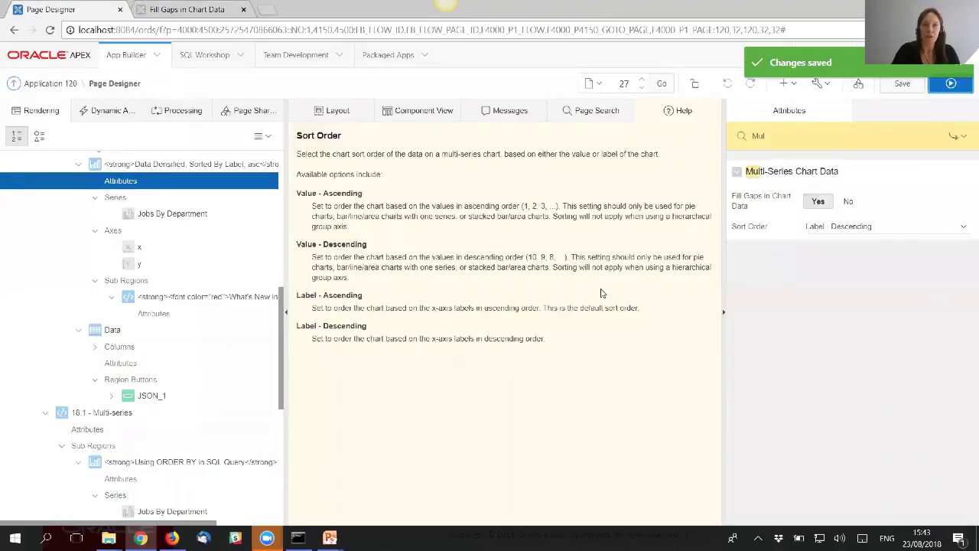
pyautogui.click(848, 202)
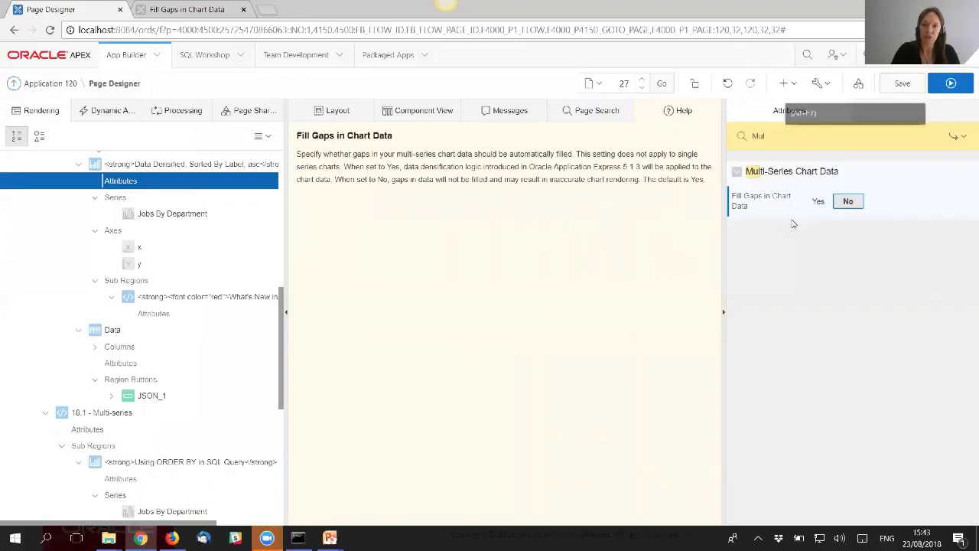
pyautogui.click(903, 86)
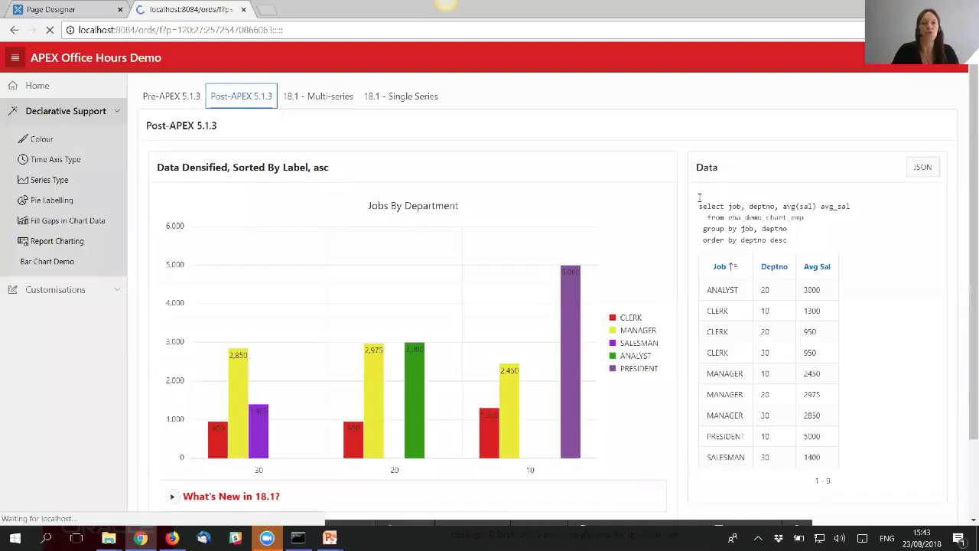
# - Show the Post-APEX 5.1.3 chart and highlight its 'order by deptno desc' clause, then the whole query
pyautogui.click(253, 101)
pyautogui.moveTo(788, 240); pyautogui.dragTo(702, 239)
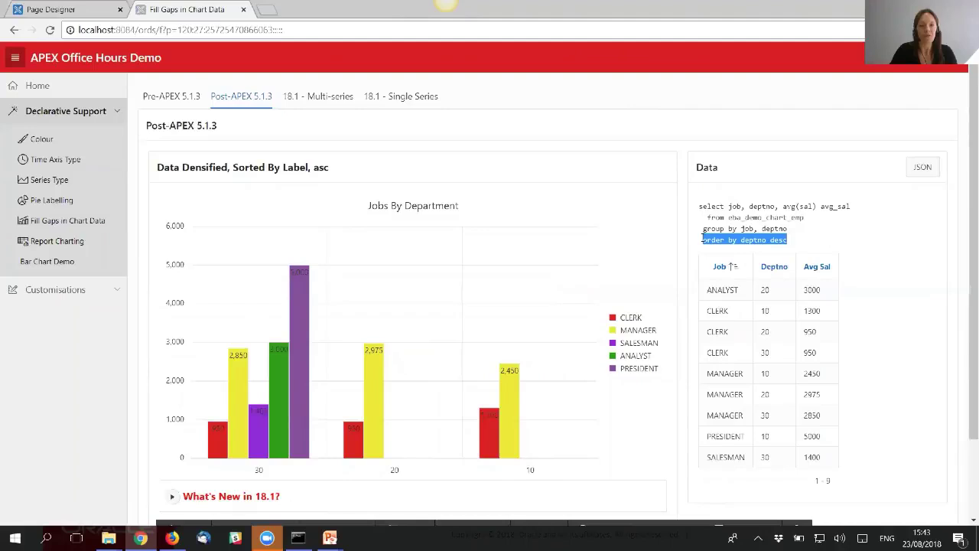
pyautogui.click(799, 242)
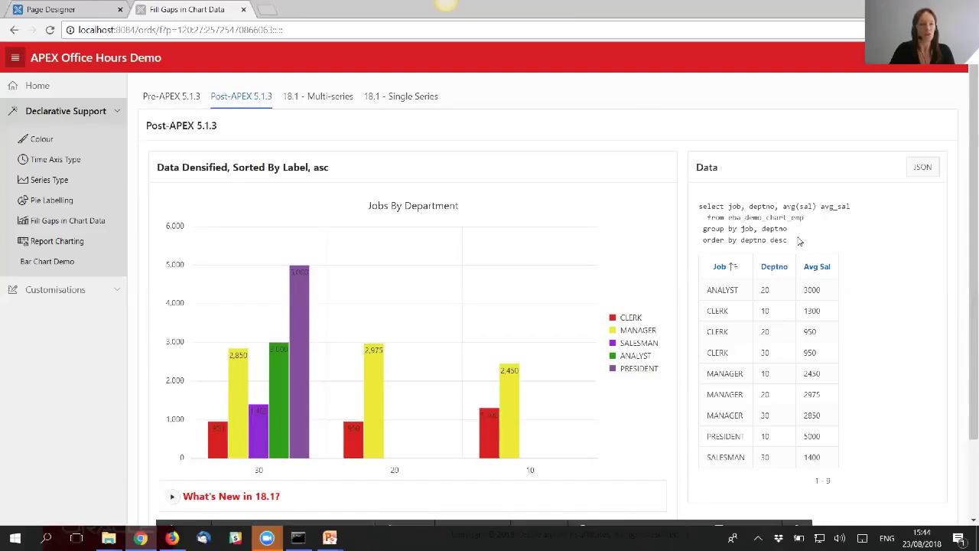
pyautogui.moveTo(796, 246); pyautogui.dragTo(700, 209)
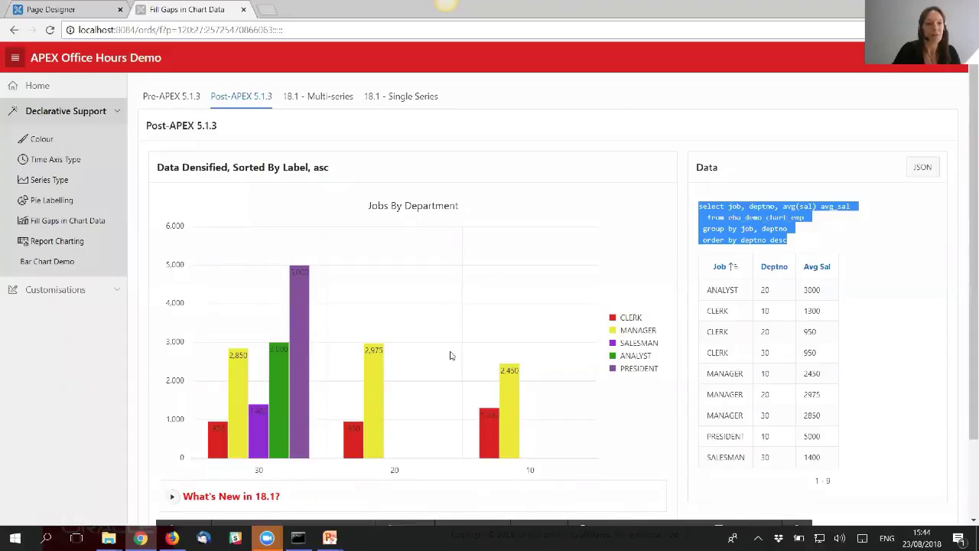
# - Show the 18.1 - Multi-series chart and highlight its SQL, then display the 18.1 - Single Series chart
pyautogui.click(322, 96)
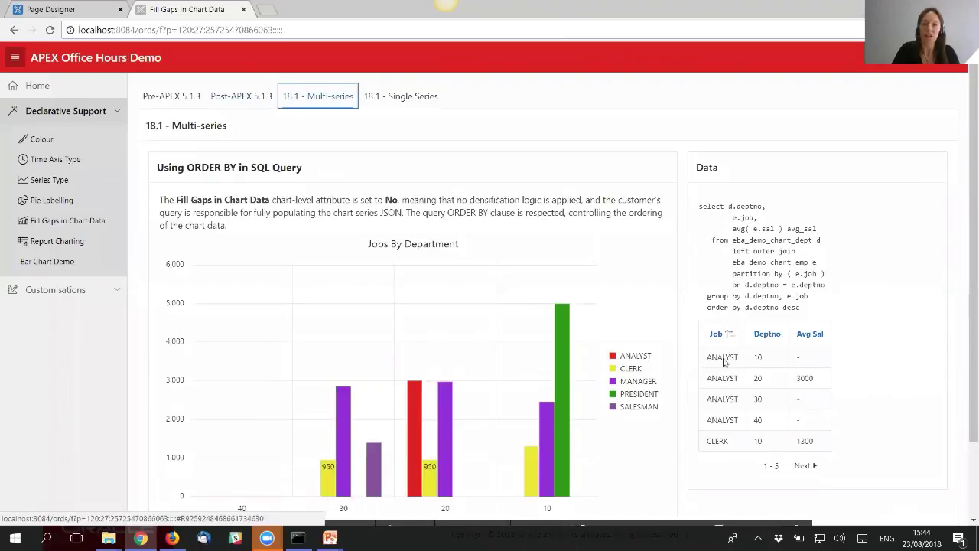
pyautogui.moveTo(805, 314); pyautogui.dragTo(699, 206)
pyautogui.scroll(-1, 673, 344)
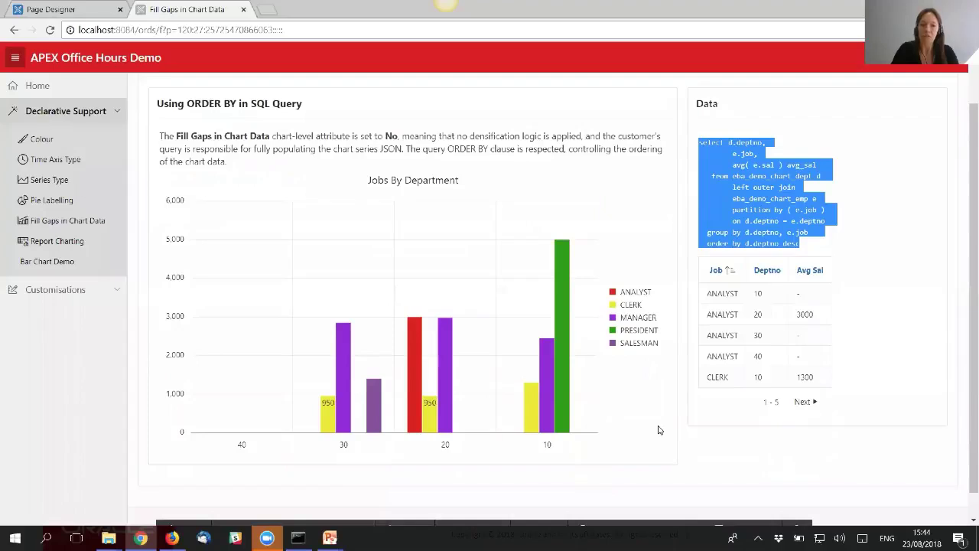
pyautogui.scroll(1, 739, 325)
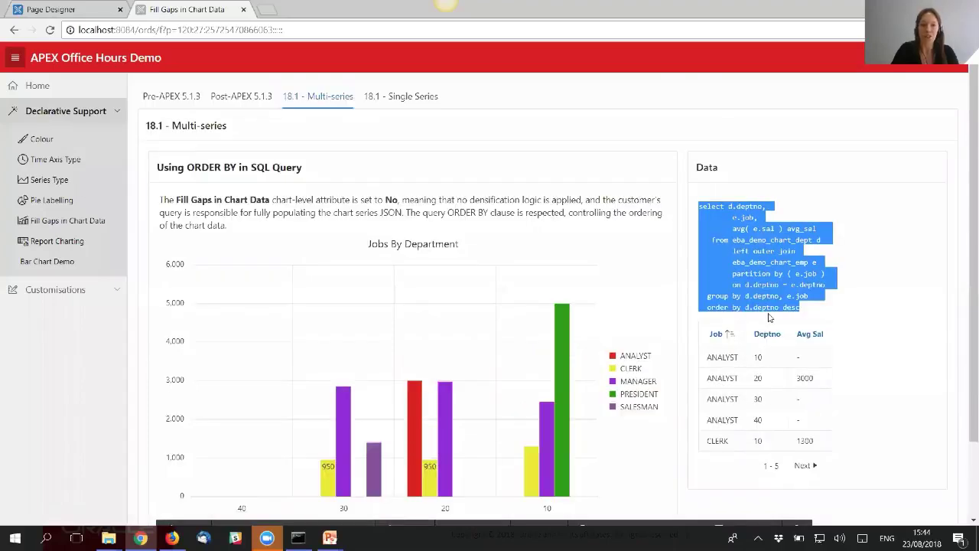
pyautogui.click(405, 99)
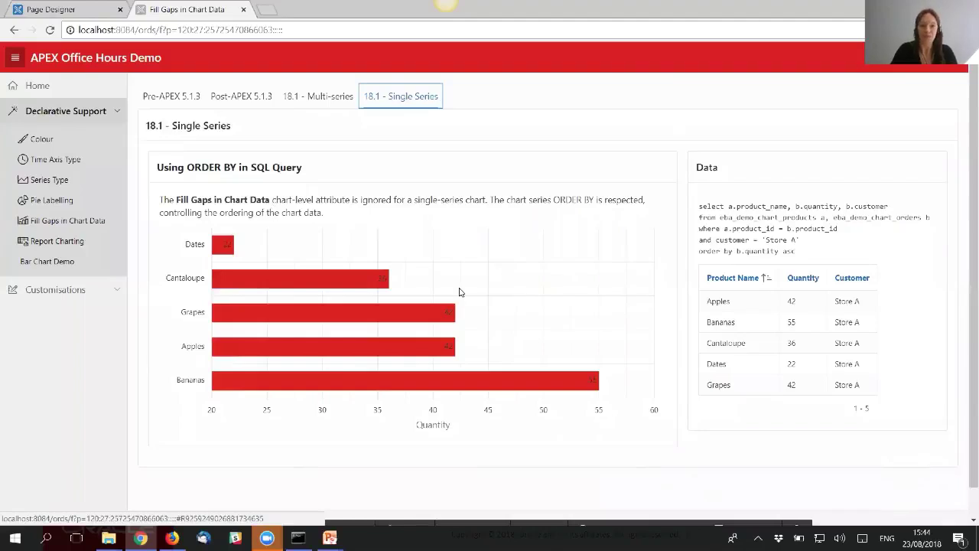
# - Highlight the 'order by b.quantity asc' clause in the single-series query, then go to Report Charting
pyautogui.click(794, 254)
pyautogui.moveTo(794, 254); pyautogui.dragTo(737, 255)
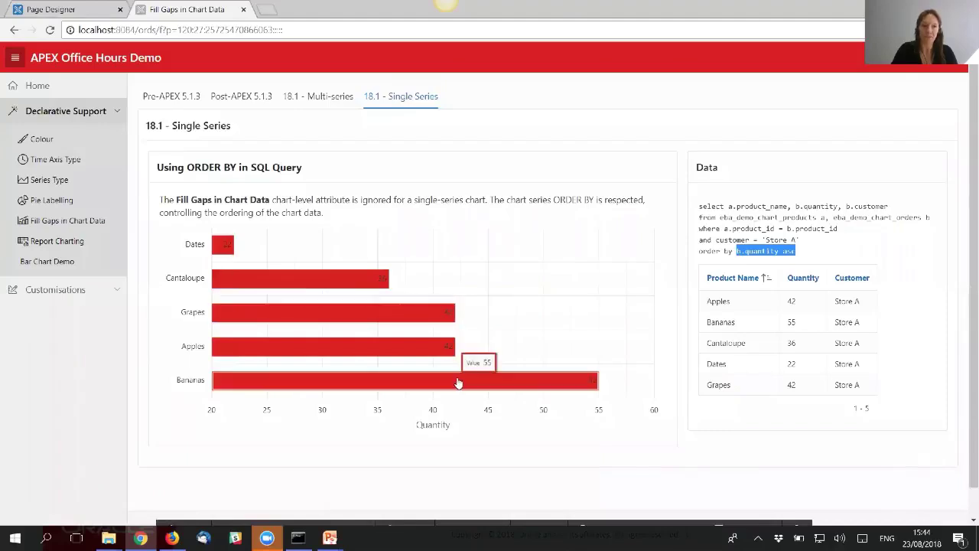
pyautogui.click(72, 244)
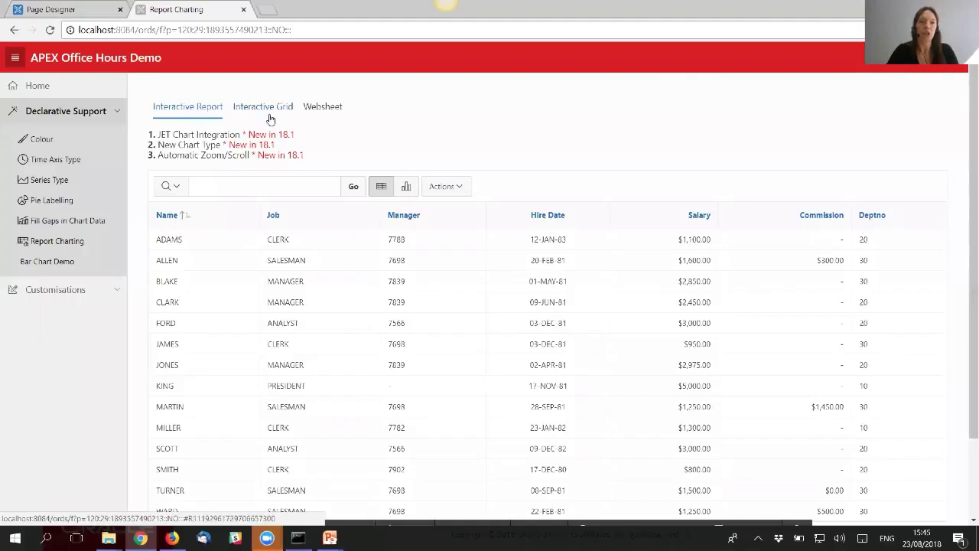
# - Inspect the interactive report's Actions > Chart settings, cancel unchanged, then show the Interactive Grid chart
pyautogui.click(451, 186)
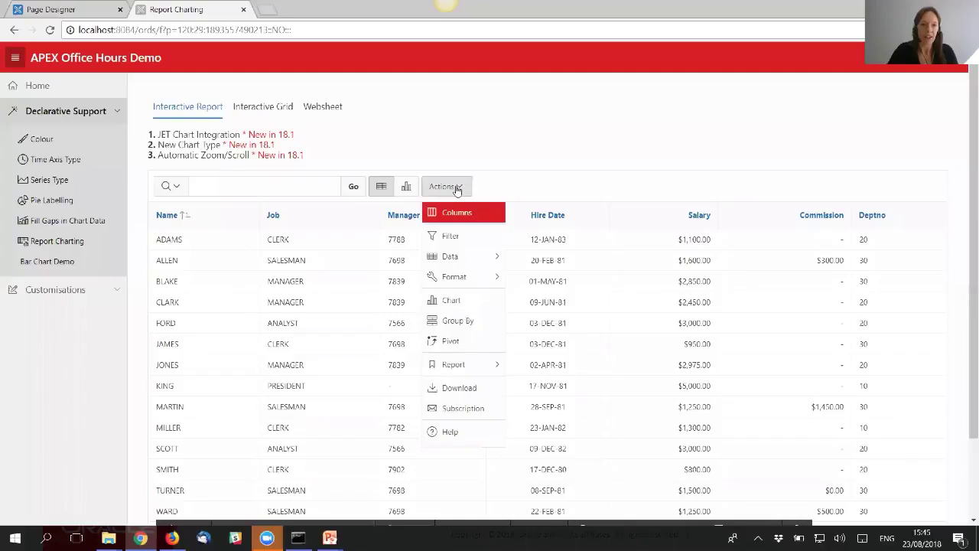
pyautogui.click(485, 306)
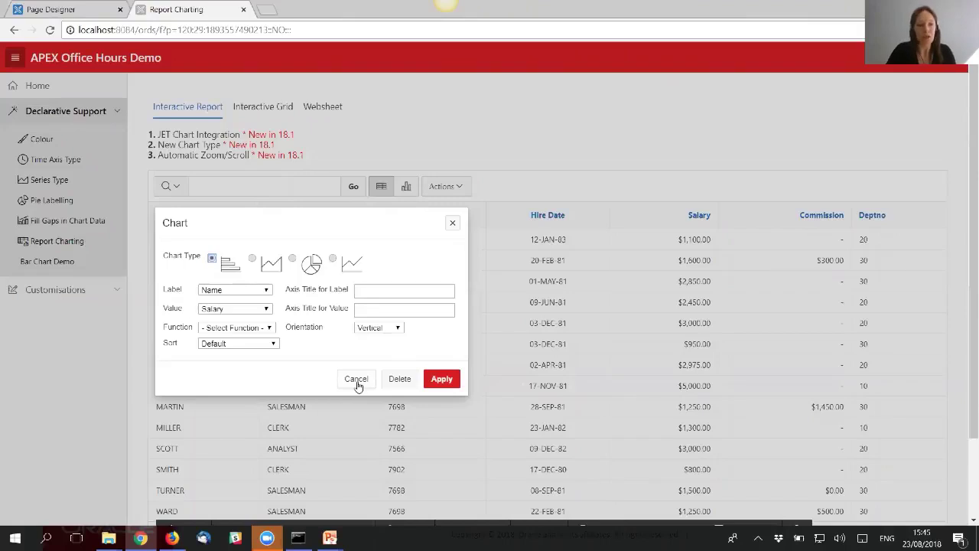
pyautogui.moveTo(357, 382); pyautogui.dragTo(307, 217)
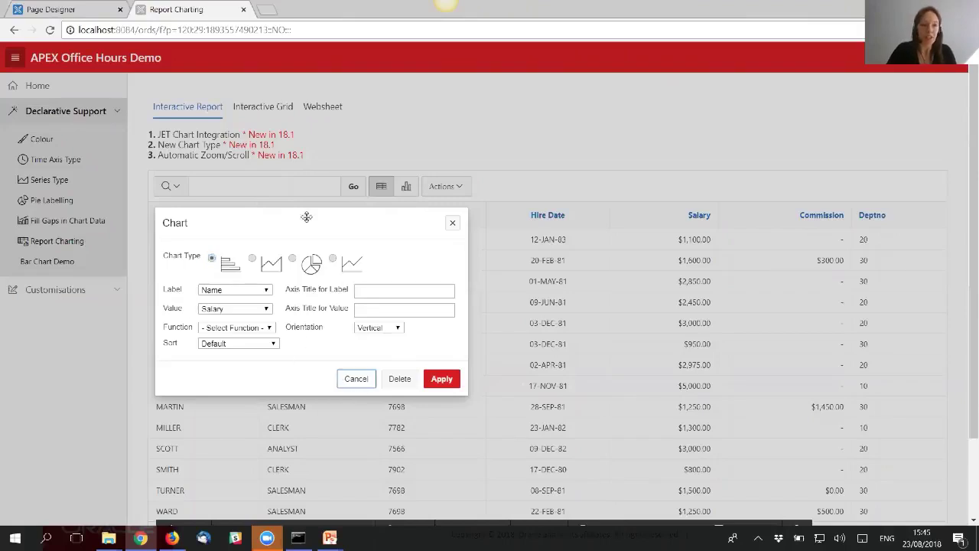
pyautogui.click(362, 383)
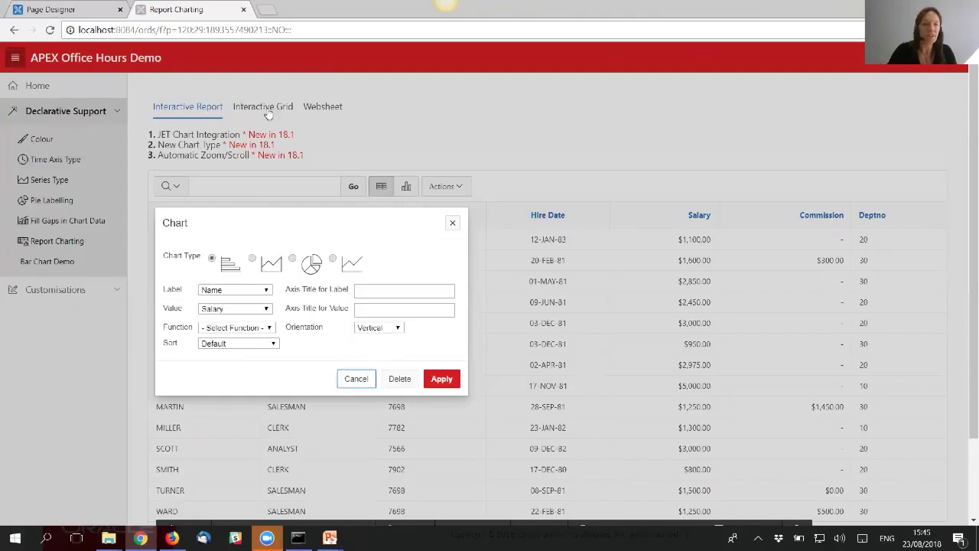
pyautogui.click(268, 109)
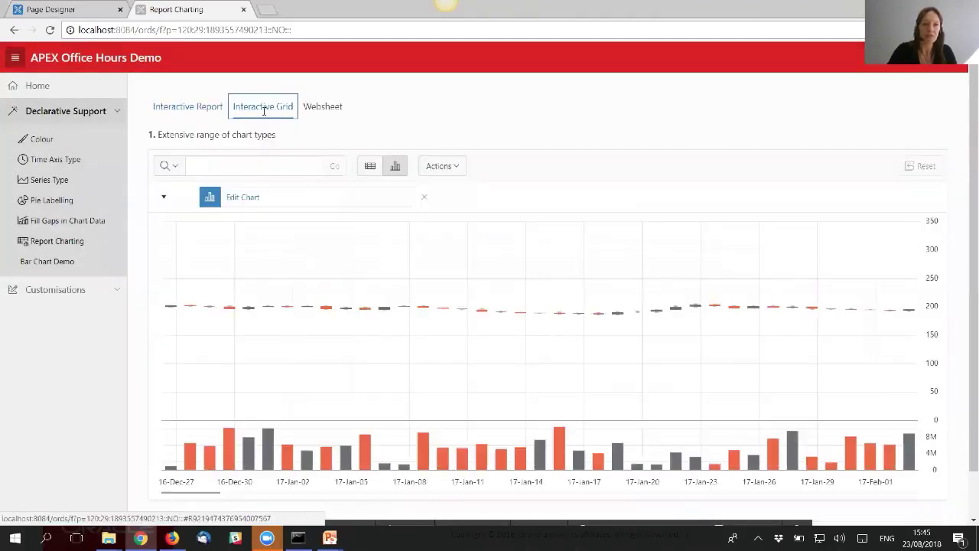
# - Toggle the Interactive Grid between data rows and chart, then open its Actions > Chart settings
pyautogui.click(367, 170)
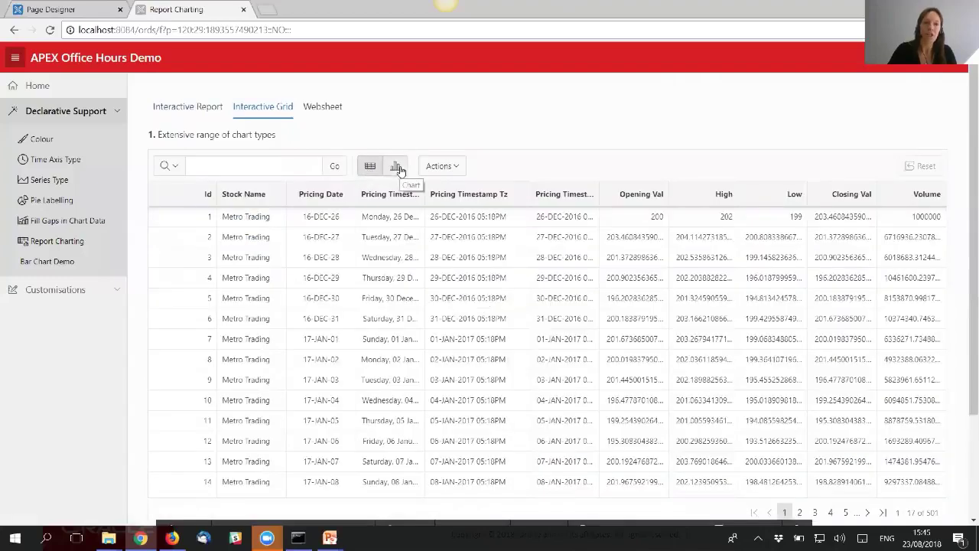
pyautogui.click(398, 168)
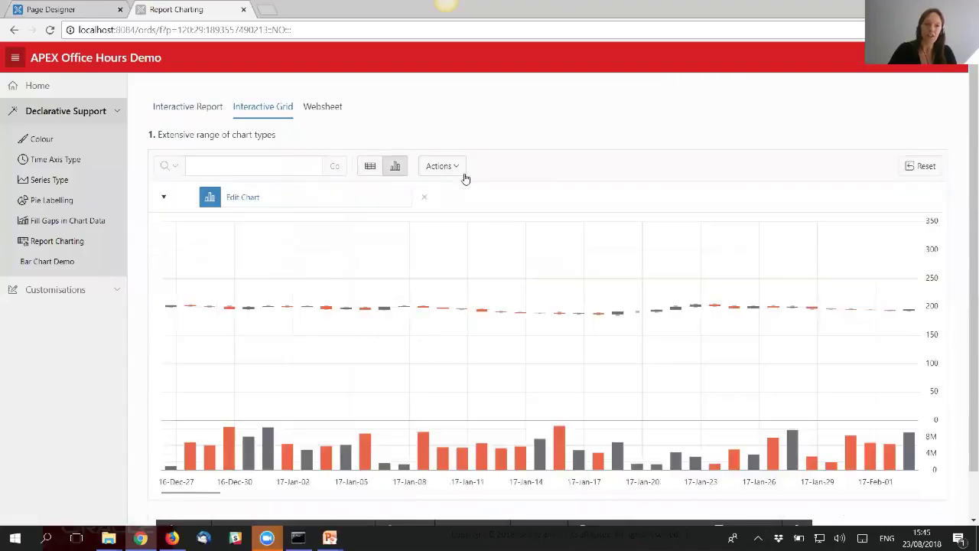
pyautogui.click(457, 168)
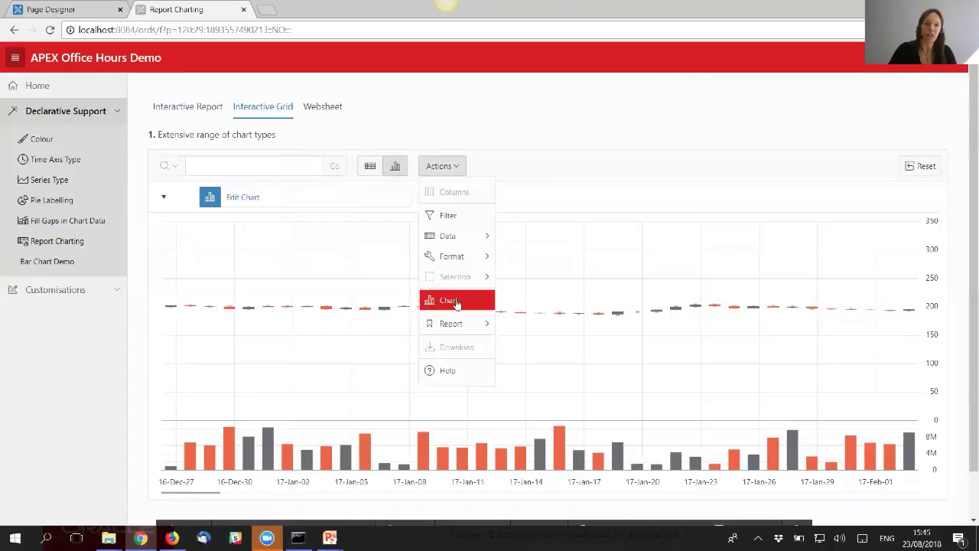
pyautogui.click(451, 301)
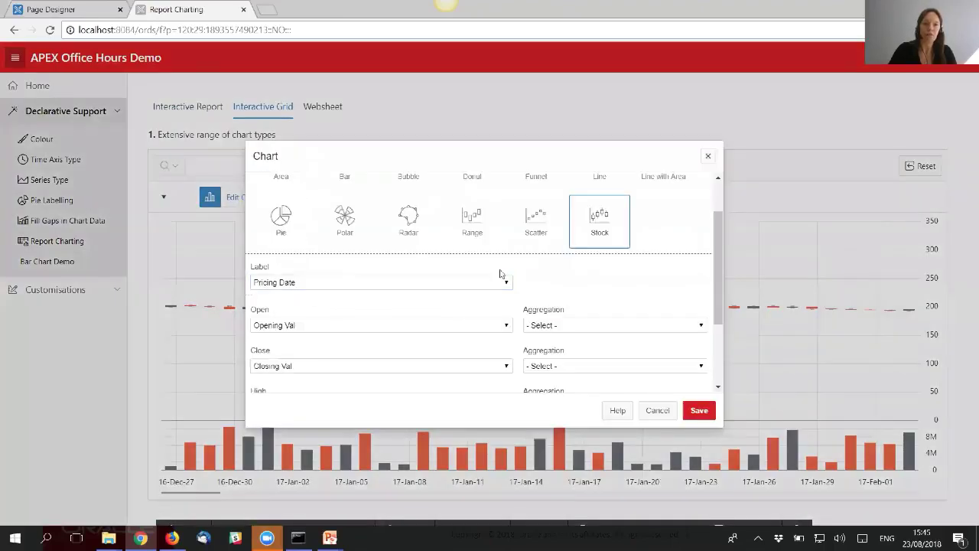
# - Scroll through the Stock chart settings, close them unchanged, and show the Websheet demo
pyautogui.scroll(2, 698, 241)
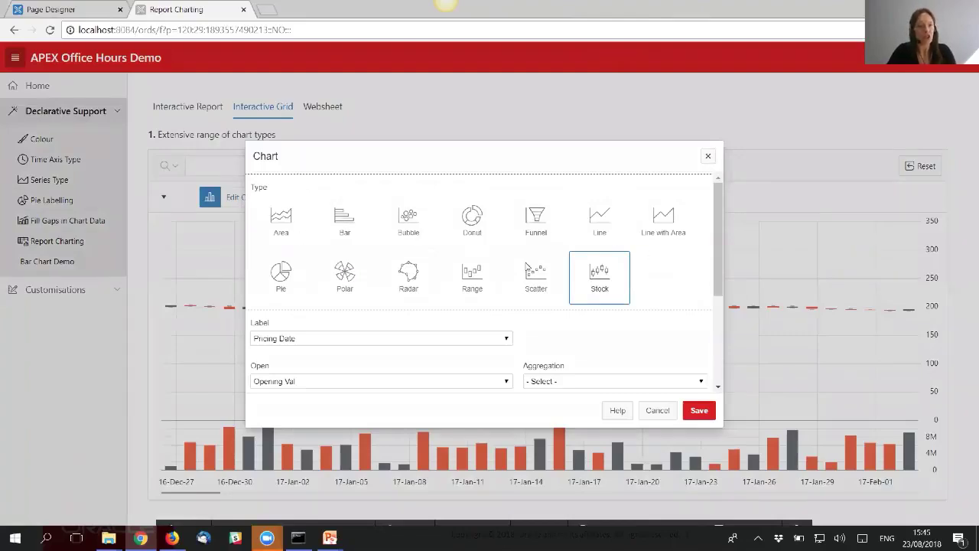
pyautogui.scroll(-2, 694, 301)
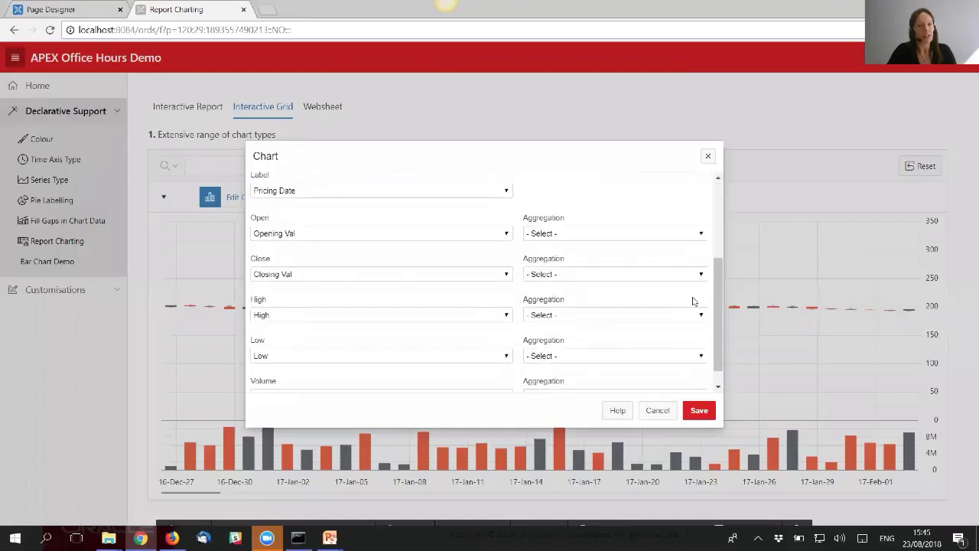
pyautogui.scroll(-1, 693, 301)
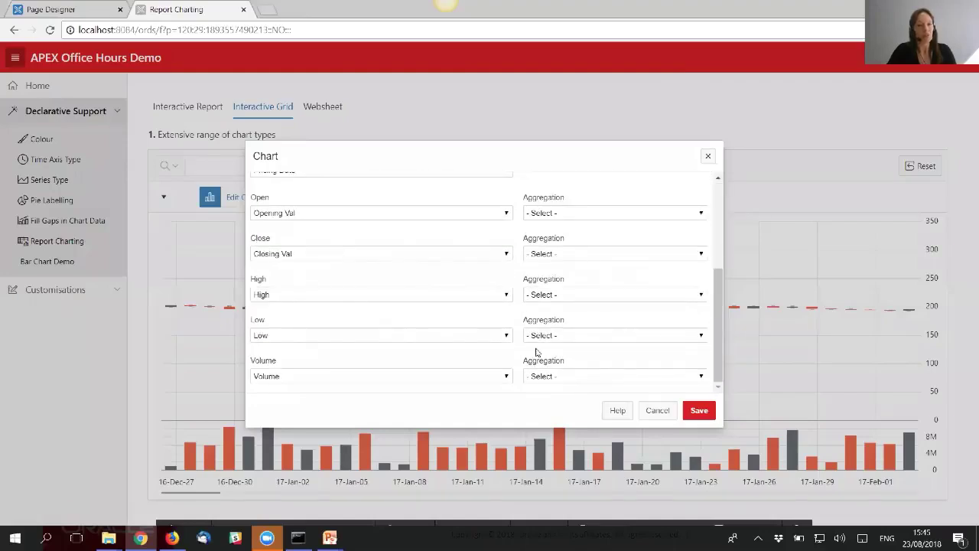
pyautogui.scroll(5, 703, 287)
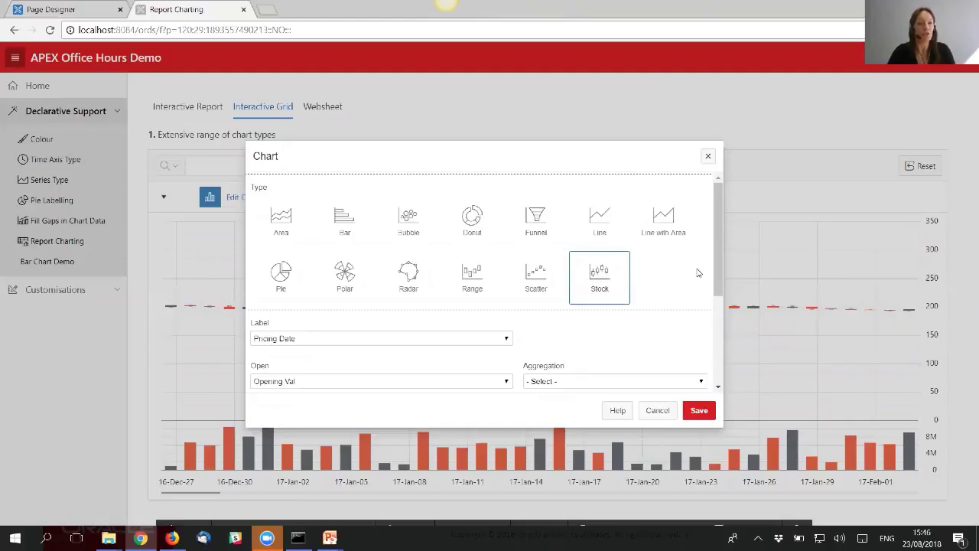
pyautogui.click(709, 158)
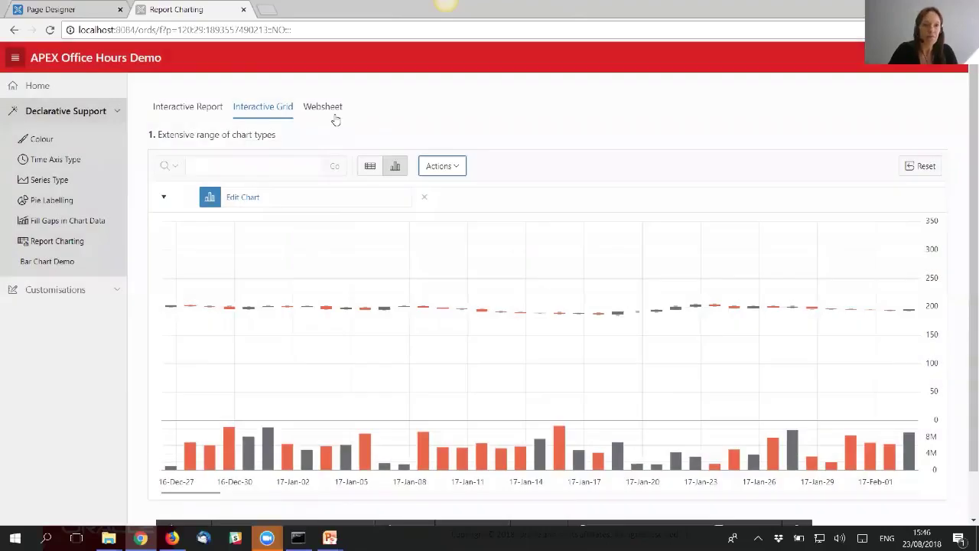
pyautogui.click(323, 107)
# - Sign in to the Sample Websheet with the demo username and password
pyautogui.click(542, 408)
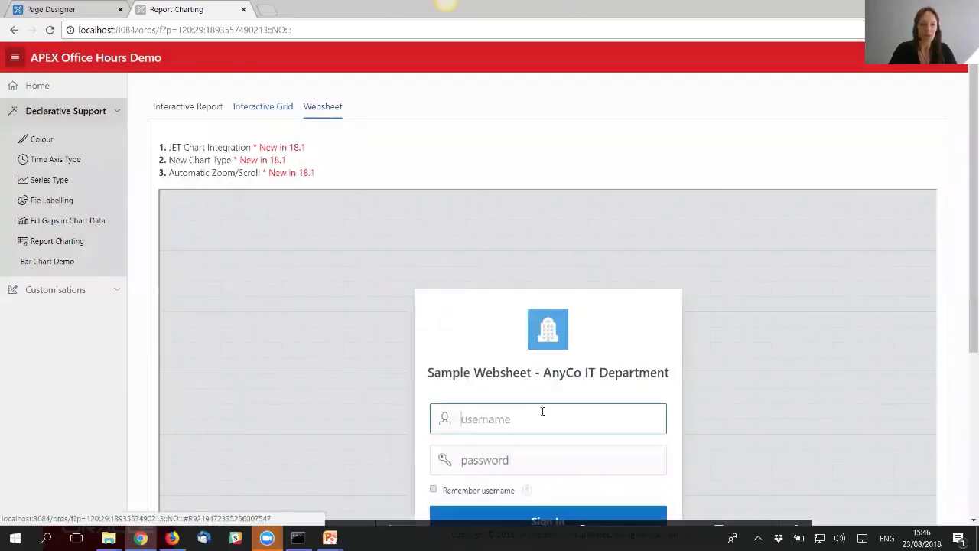
pyautogui.write('hilar')
pyautogui.press('Tab')
pyautogui.click(551, 410)
pyautogui.write('y')
pyautogui.press('Tab')
pyautogui.write('oracle')
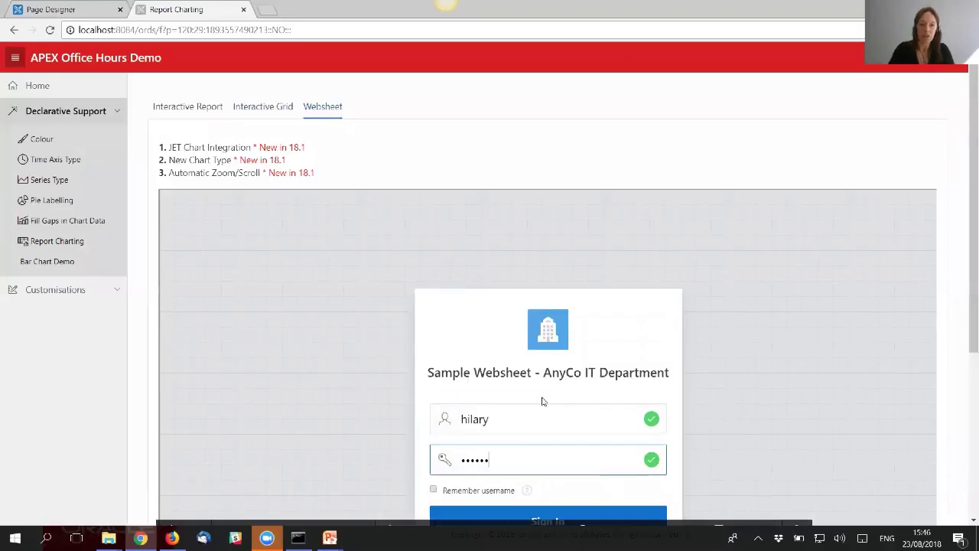
pyautogui.scroll(-3, 542, 400)
pyautogui.click(562, 344)
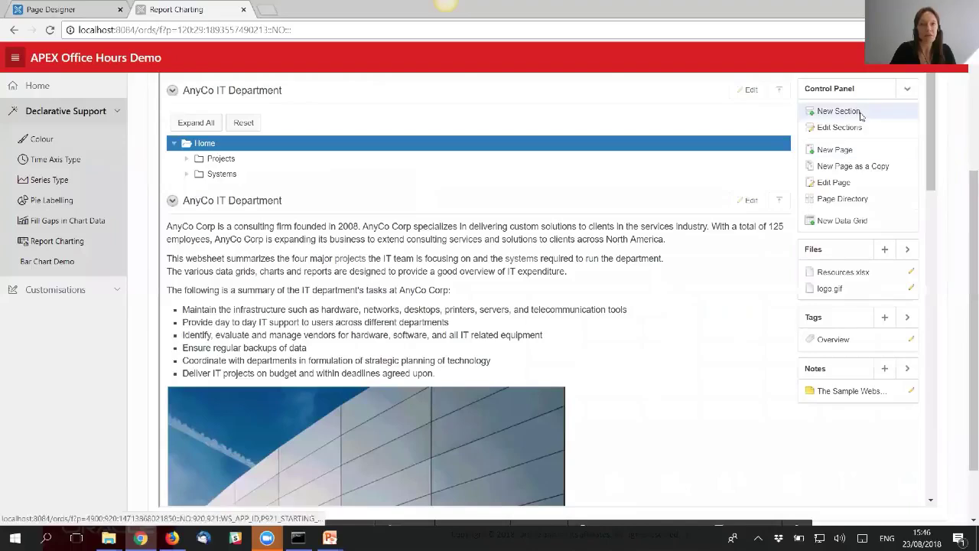
# - Start a chart section then cancel it, view the Projects Summary settings, and open Customisations
pyautogui.click(860, 114)
pyautogui.click(539, 220)
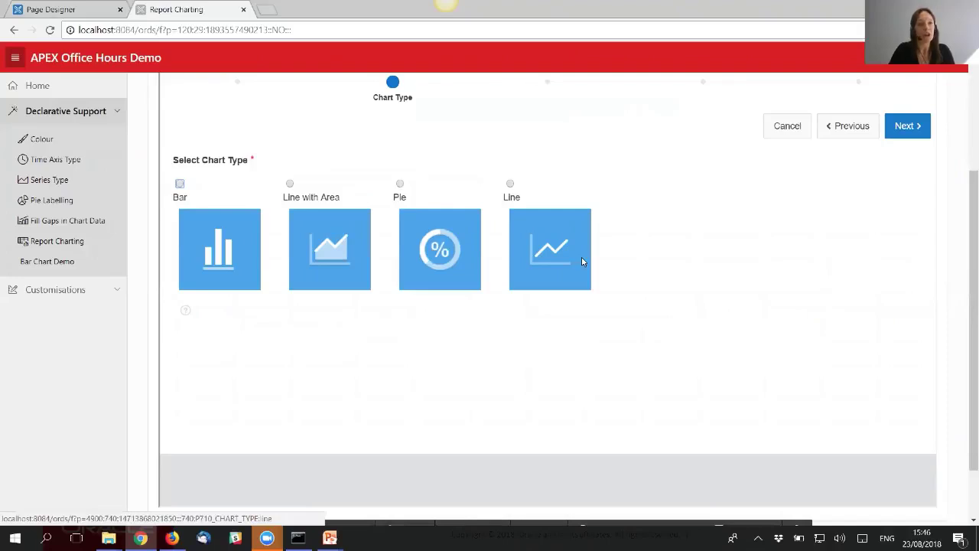
pyautogui.click(790, 127)
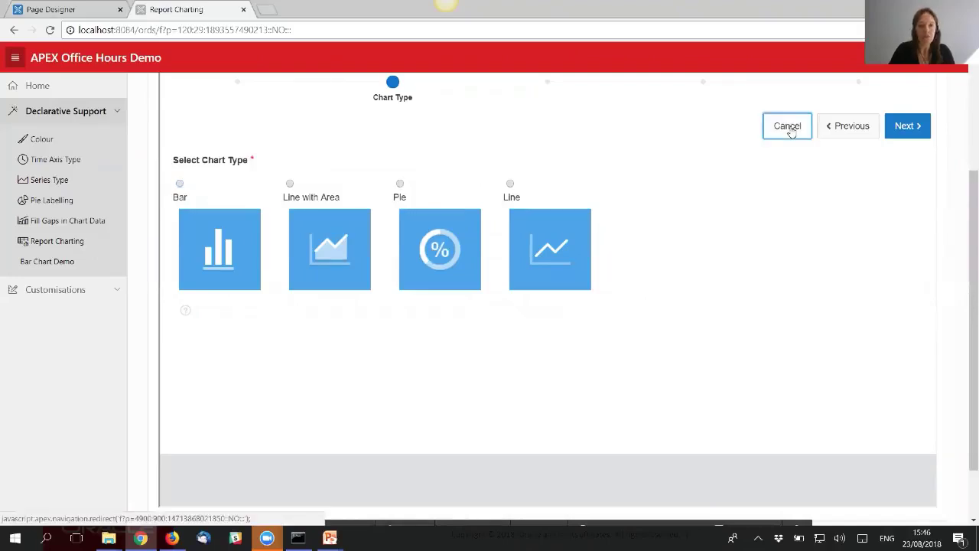
pyautogui.scroll(-3, 633, 323)
pyautogui.scroll(-5, 628, 322)
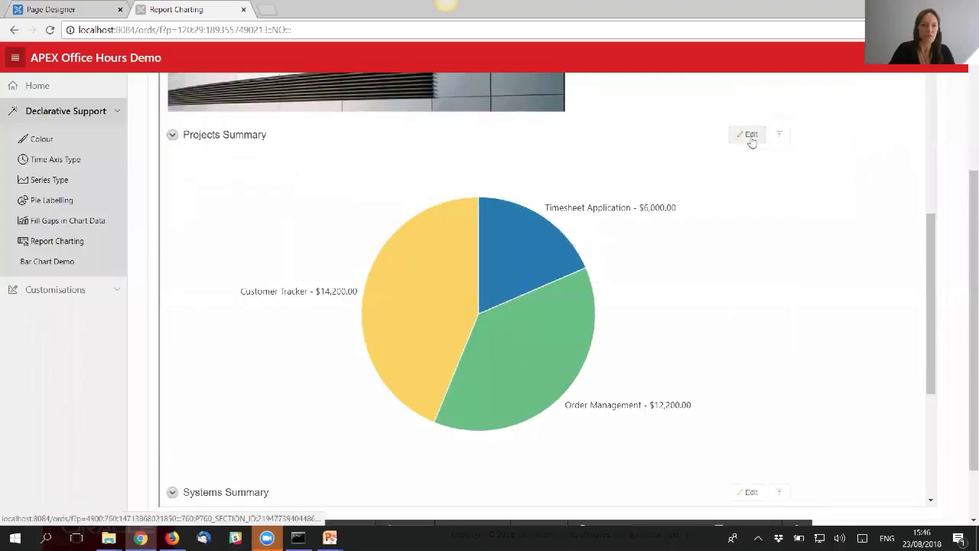
pyautogui.click(750, 136)
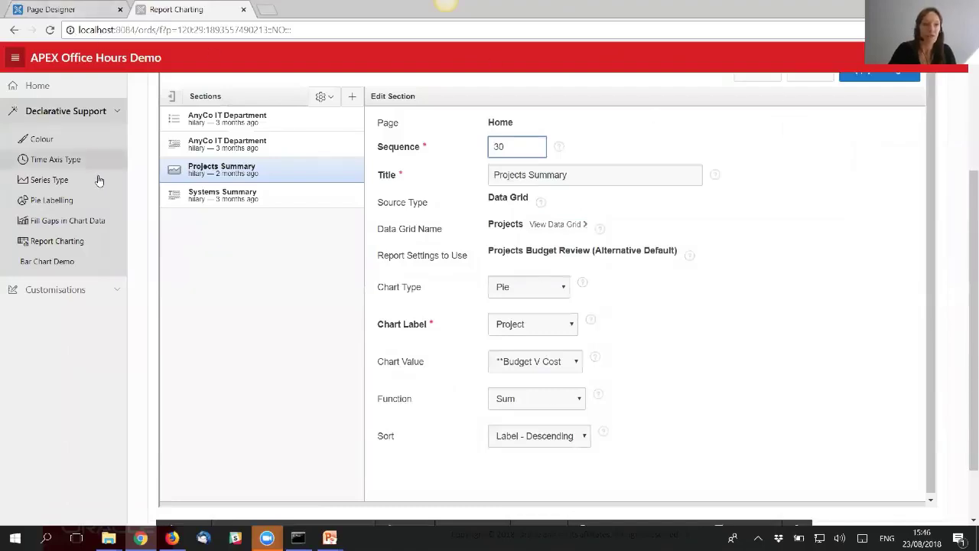
pyautogui.click(81, 288)
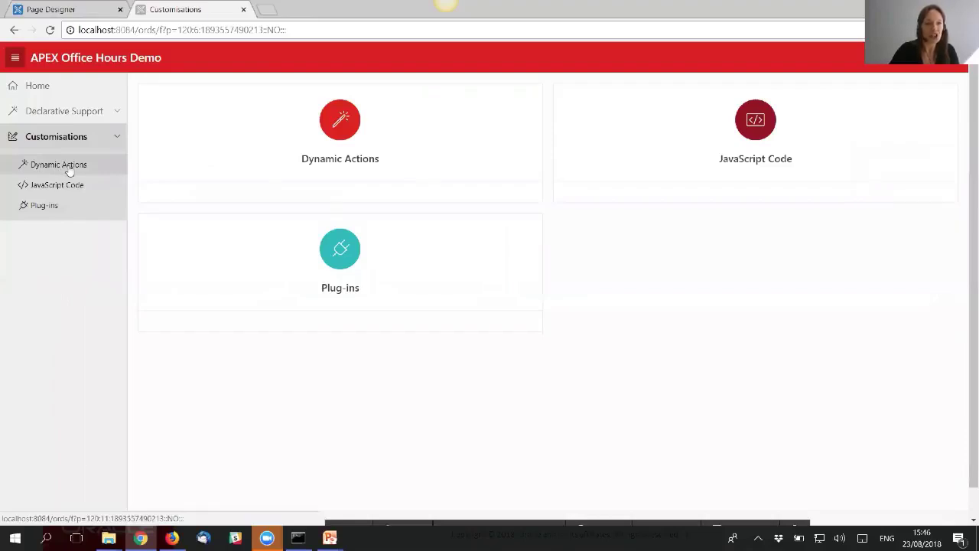
# - Open the Dynamic Actions chart demo and toggle between horizontal and vertical orientation
pyautogui.click(69, 169)
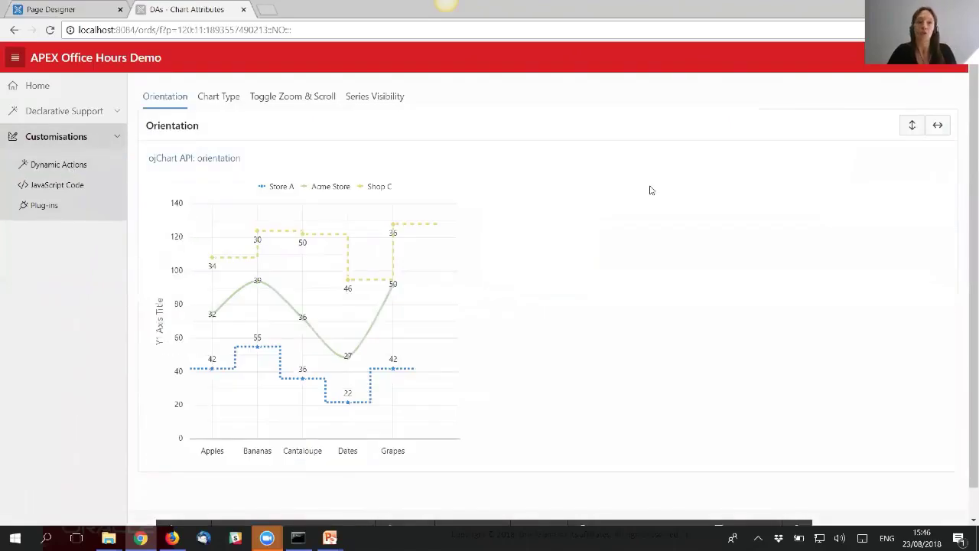
pyautogui.click(941, 126)
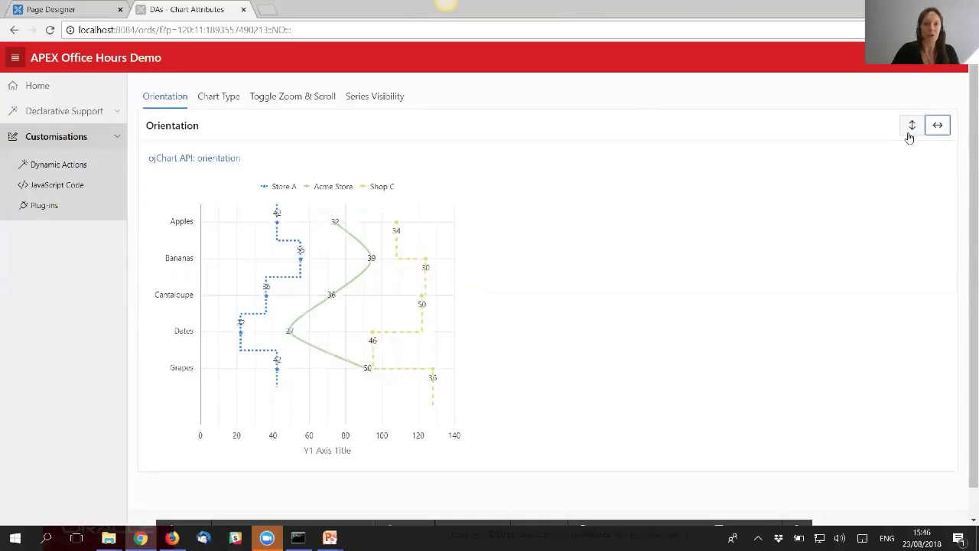
pyautogui.click(910, 131)
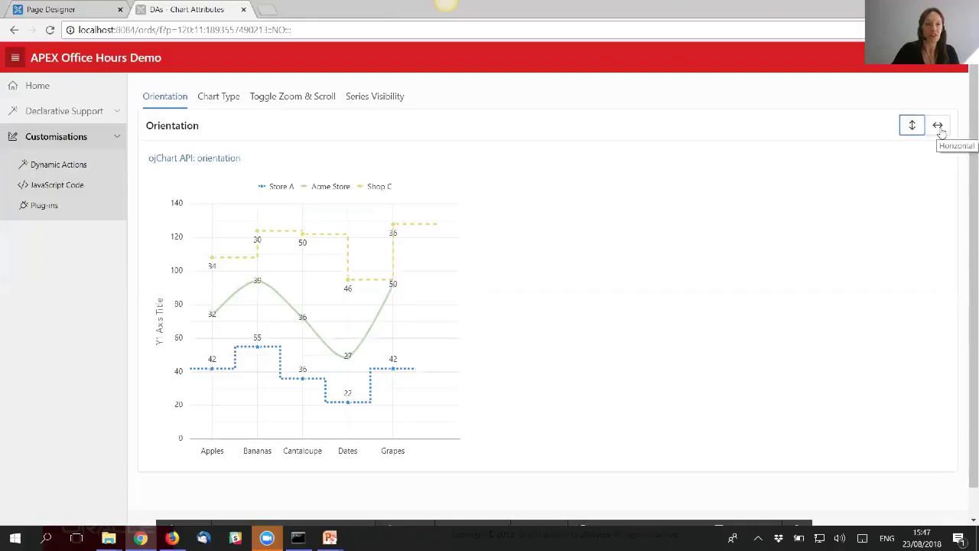
pyautogui.click(938, 127)
# - In the Chart Type example, switch to Line with Area, then to a Combo chart
pyautogui.click(225, 101)
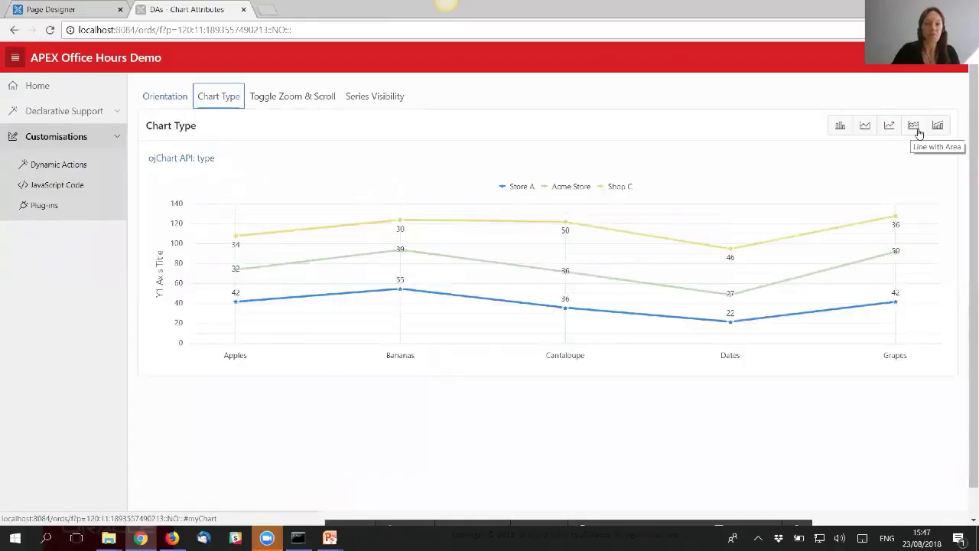
pyautogui.click(915, 128)
pyautogui.click(939, 130)
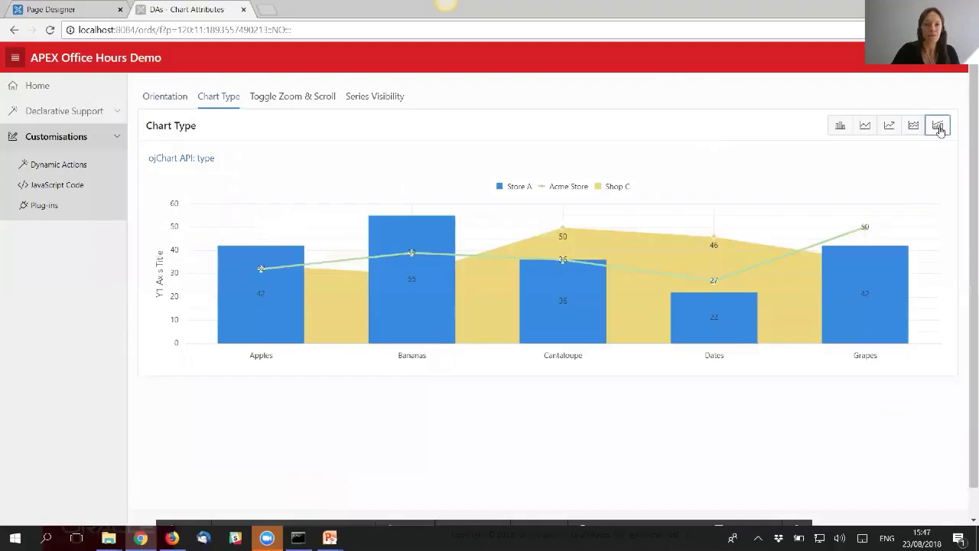
pyautogui.moveTo(658, 516)
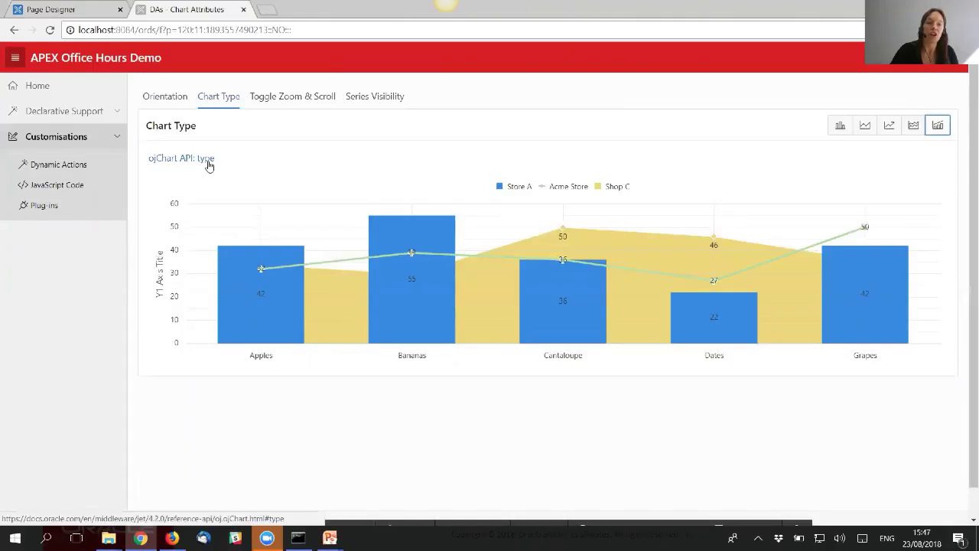
# - Quick-edit the chart region to open it in Page Designer
pyautogui.click(672, 516)
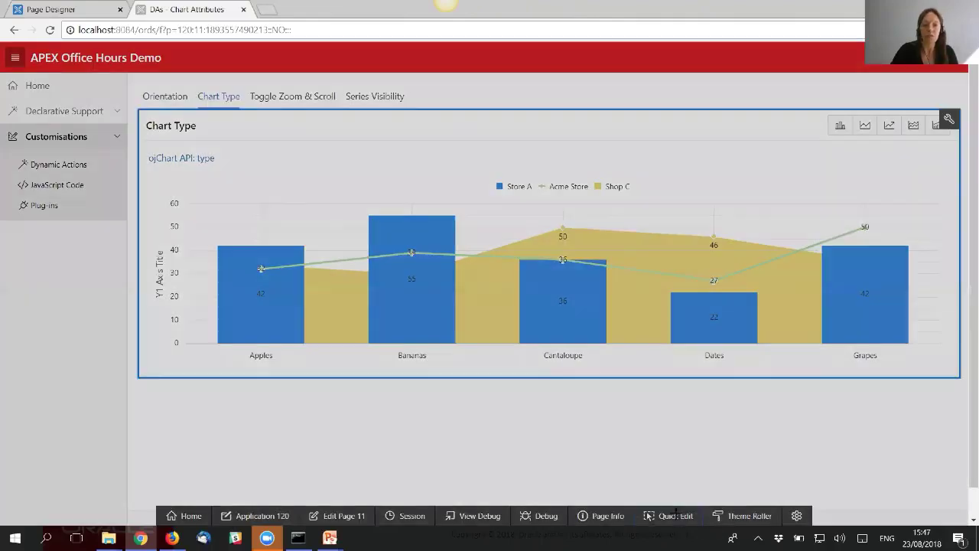
pyautogui.click(661, 334)
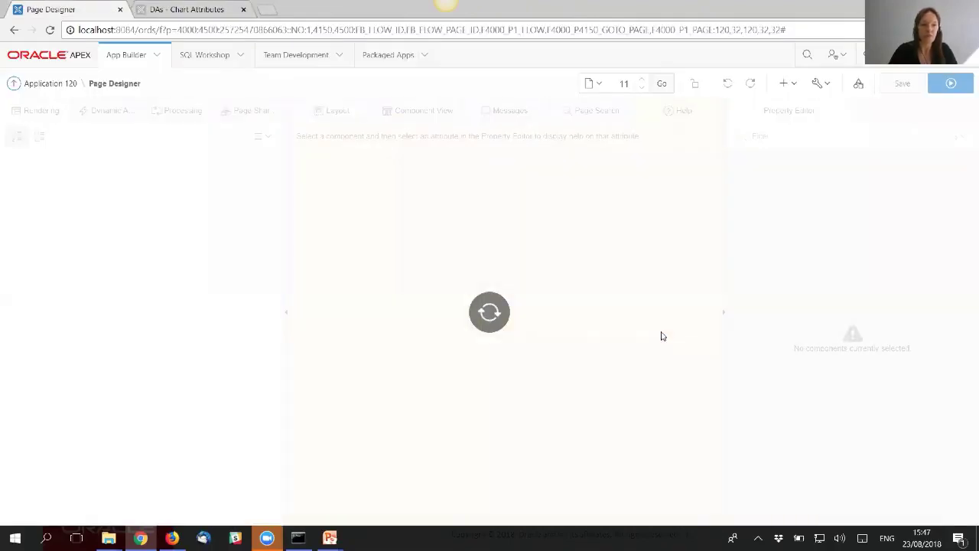
pyautogui.scroll(-3, 174, 364)
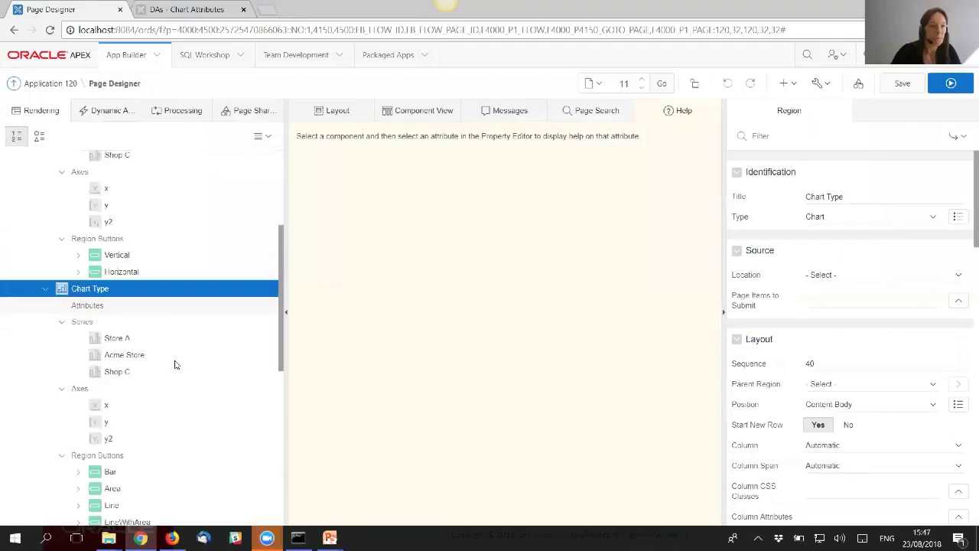
pyautogui.scroll(-1, 175, 363)
pyautogui.scroll(-1, 123, 367)
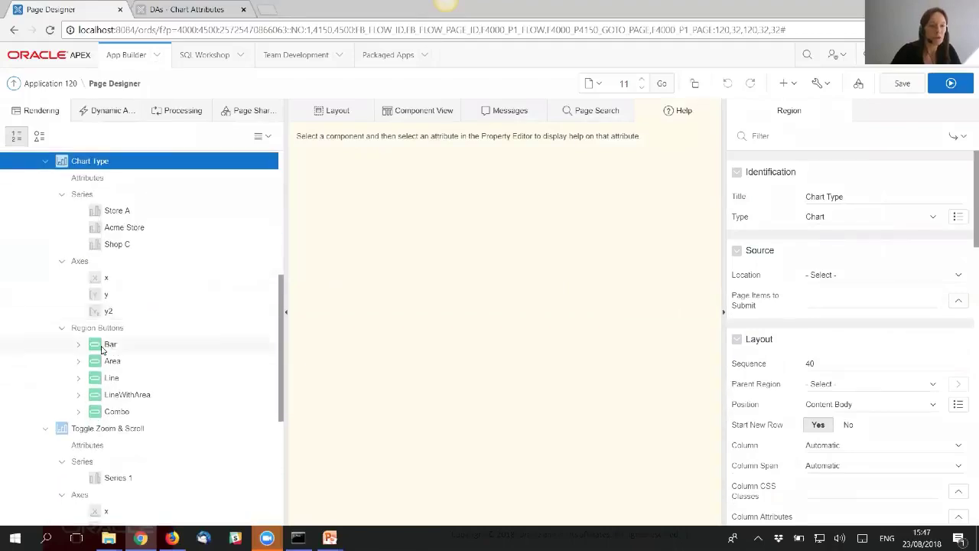
# - Expand the Bar button's dynamic action to its Execute JavaScript Code true action
pyautogui.click(79, 345)
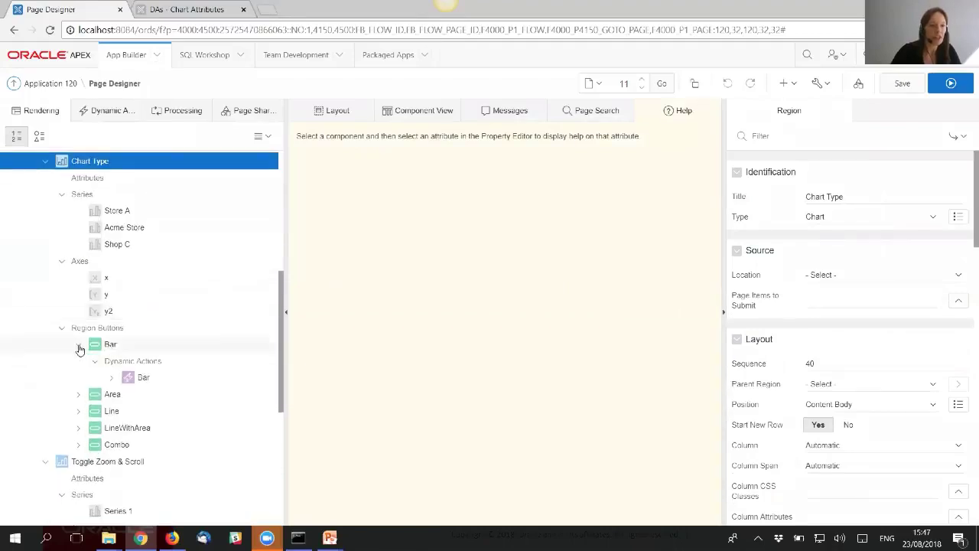
pyautogui.click(144, 379)
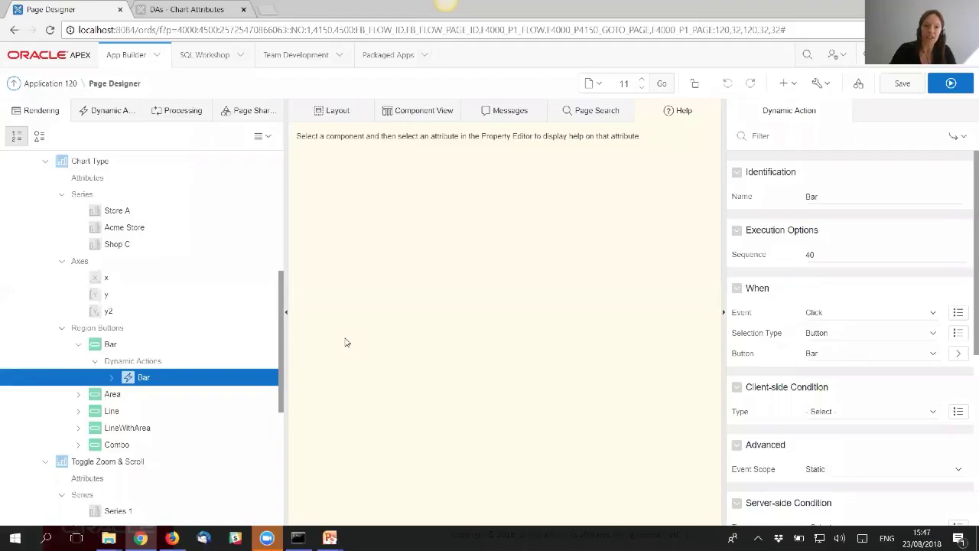
pyautogui.click(112, 378)
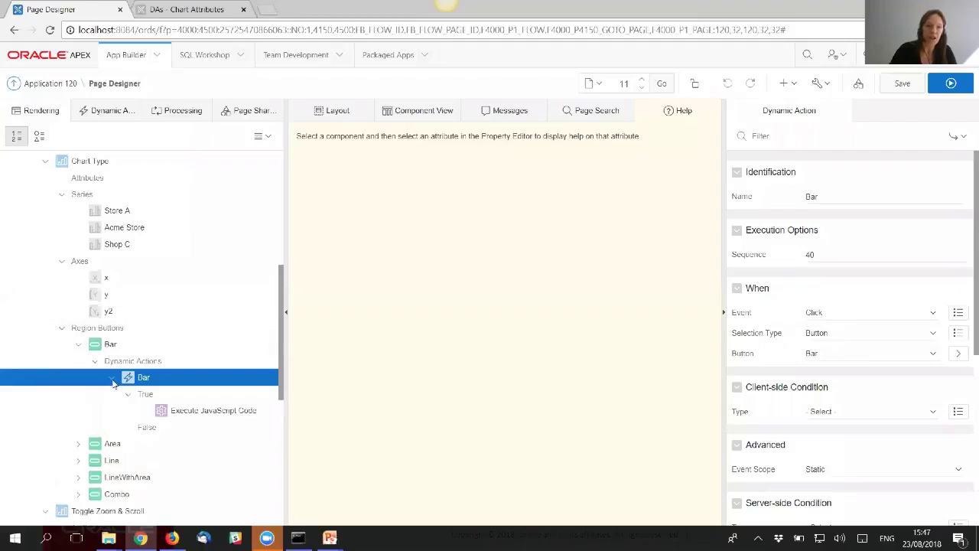
pyautogui.click(222, 412)
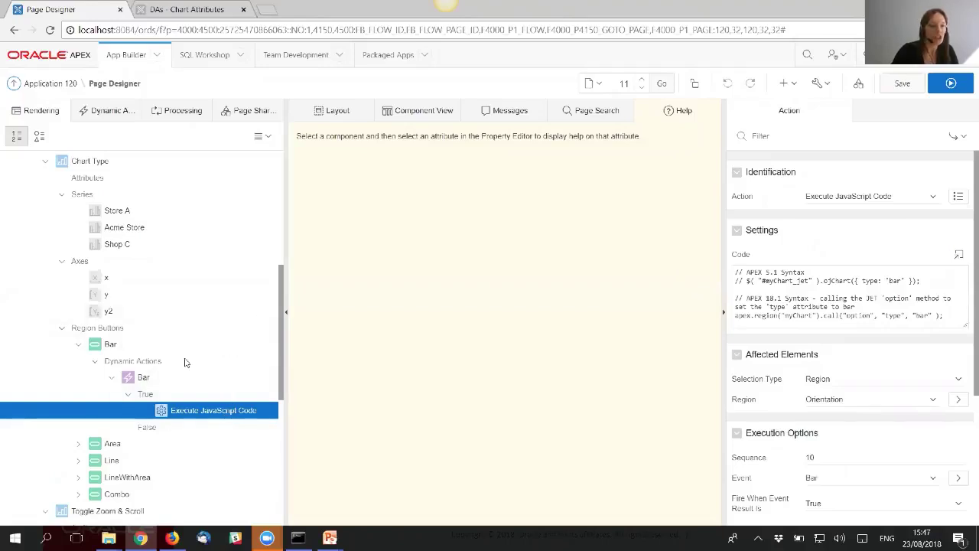
# - Filter the Chart Type region's properties for 'sta' to find its static ID myChart
pyautogui.click(106, 163)
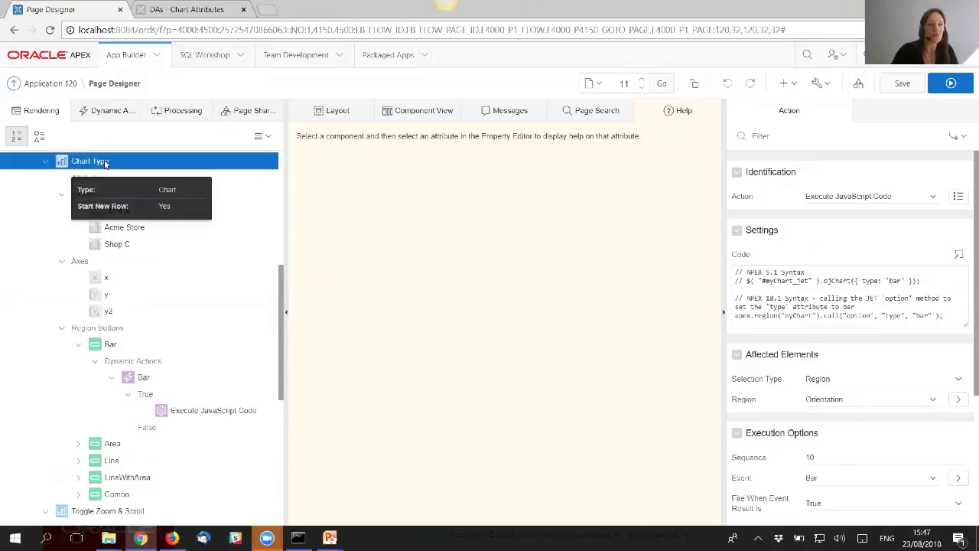
pyautogui.click(788, 136)
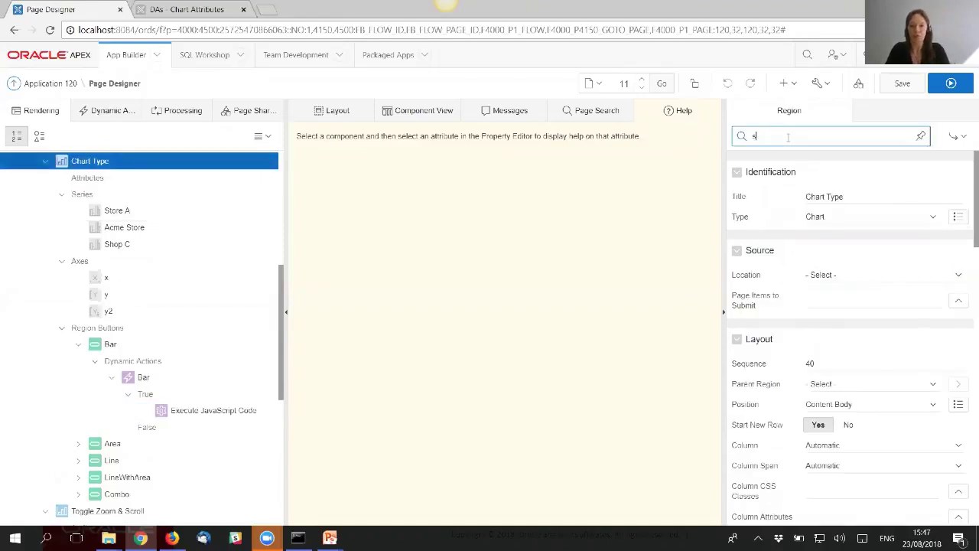
pyautogui.write('sta')
pyautogui.moveTo(838, 305); pyautogui.dragTo(803, 311)
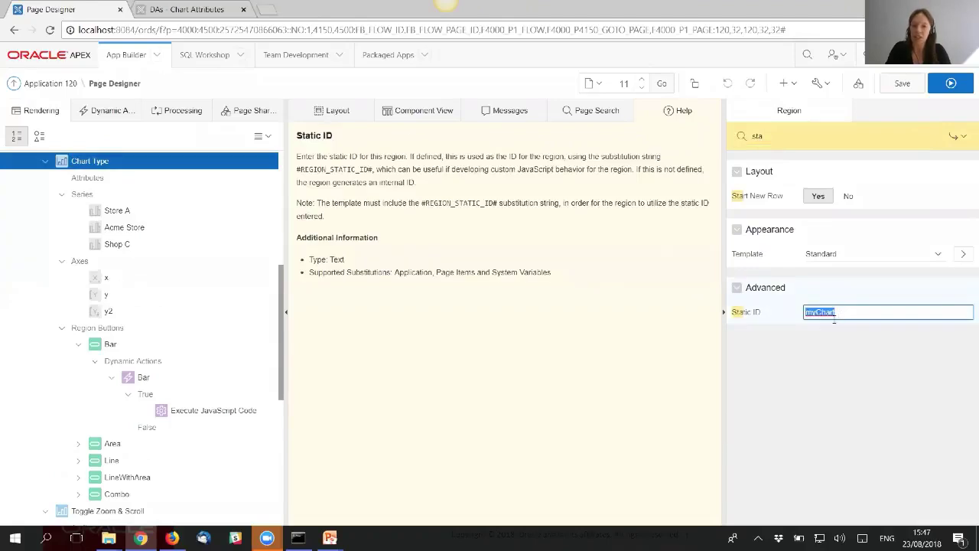
pyautogui.click(221, 417)
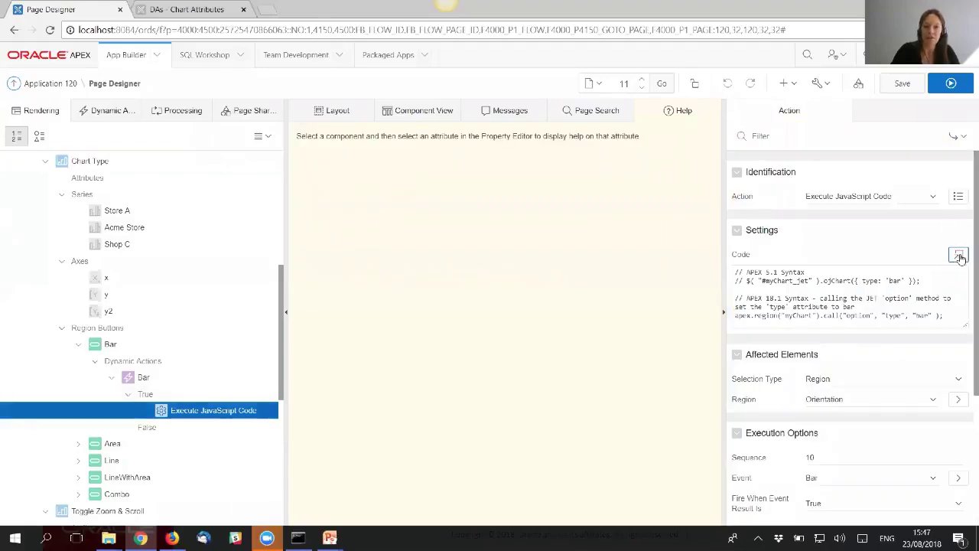
# - Examine apex.region("myChart").call("option", "type", ...) in the larger editor, then go to the oj-chart docs
pyautogui.click(959, 256)
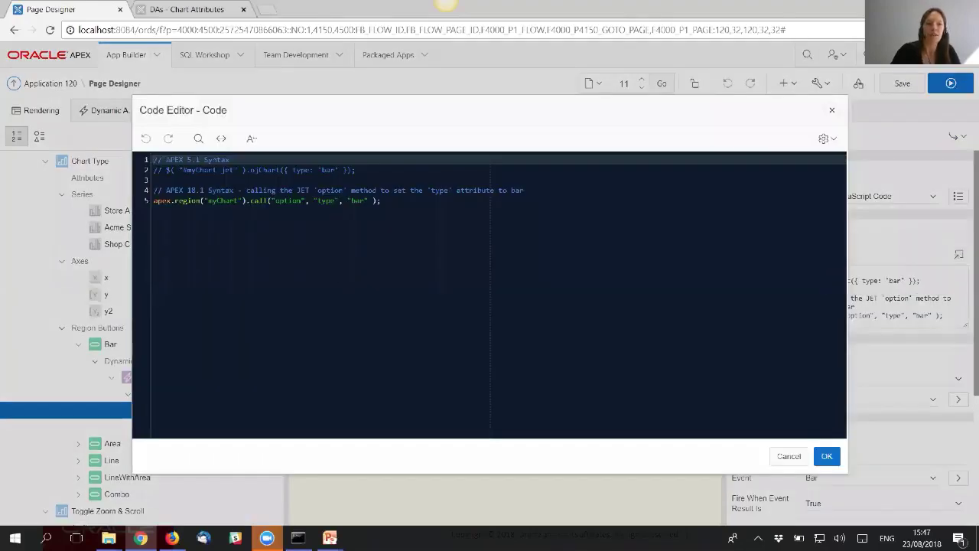
pyautogui.doubleClick(223, 200)
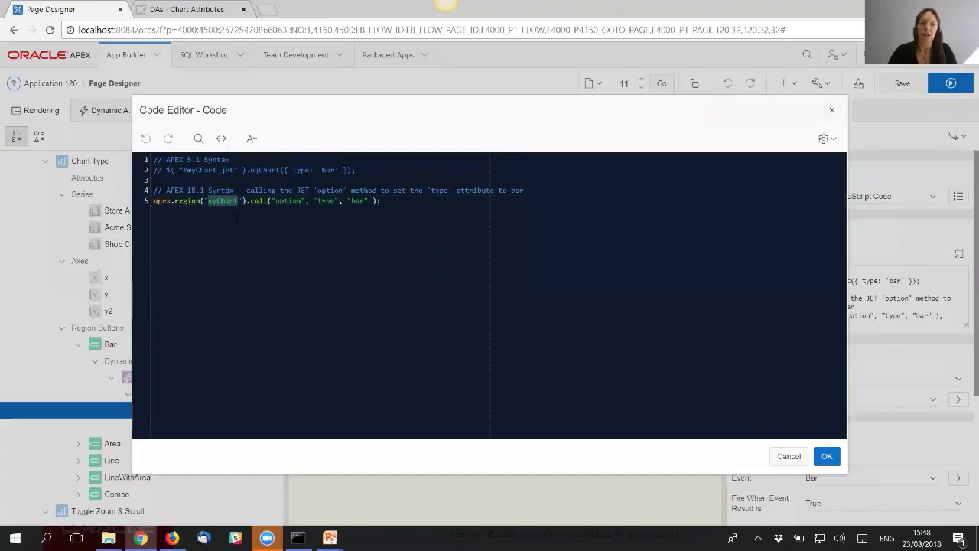
pyautogui.press('End')
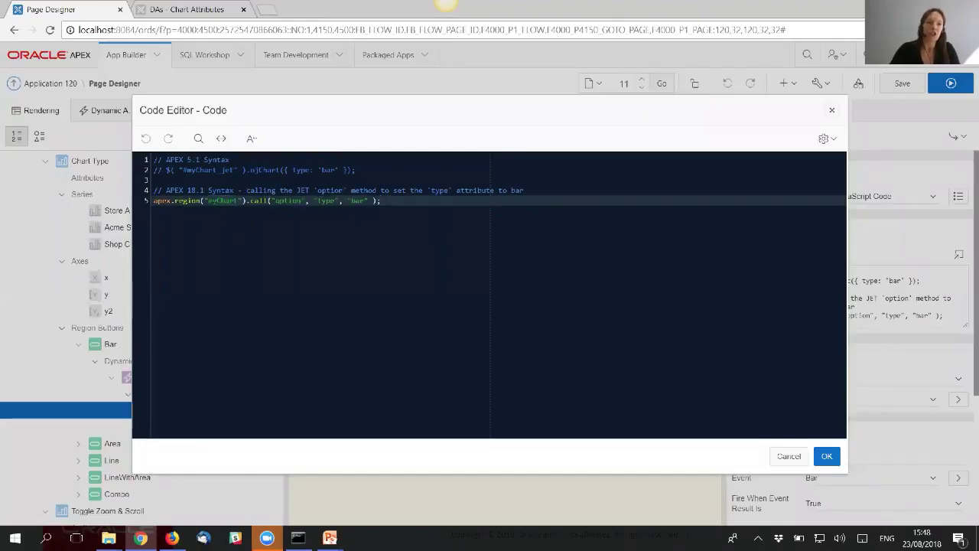
pyautogui.moveTo(267, 201); pyautogui.dragTo(154, 200)
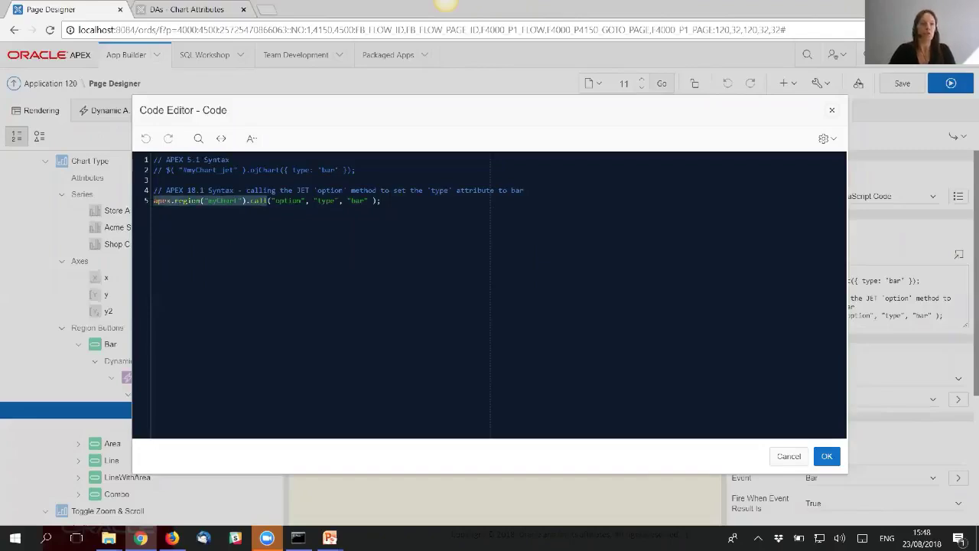
pyautogui.click(381, 201)
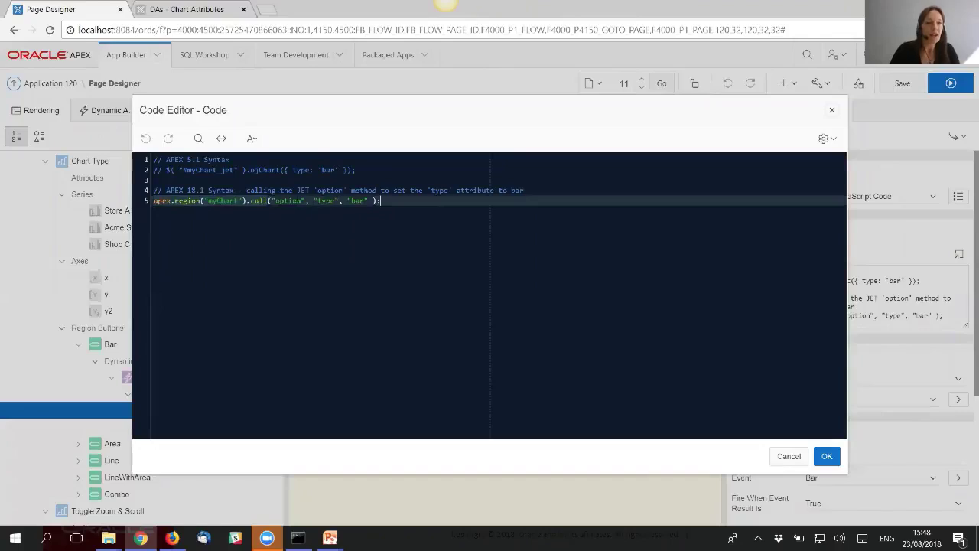
pyautogui.doubleClick(289, 201)
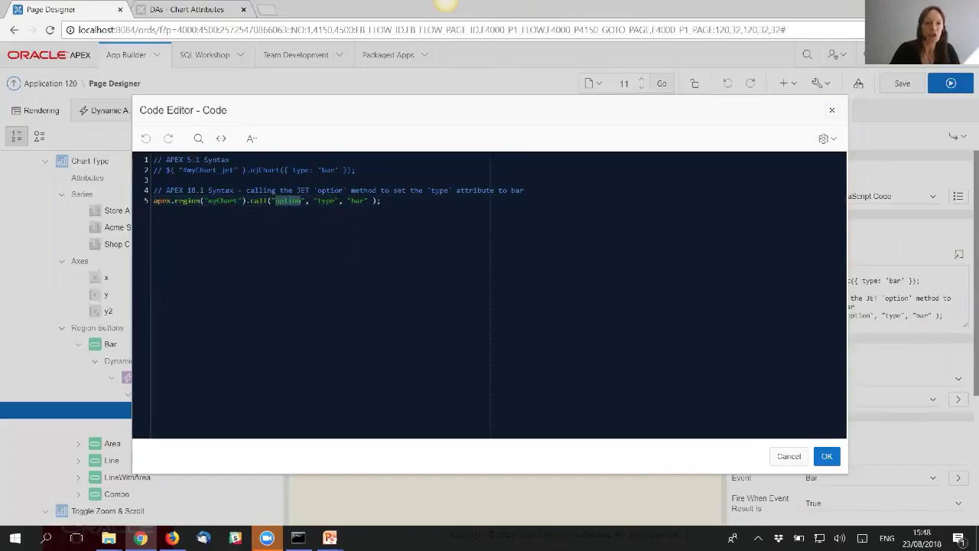
pyautogui.tripleClick(326, 200)
pyautogui.click(326, 200)
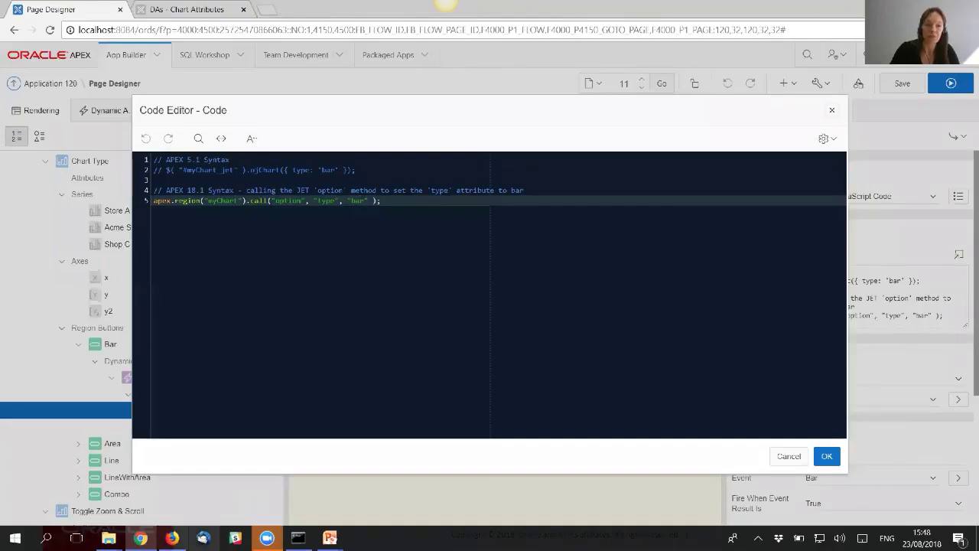
pyautogui.click(173, 538)
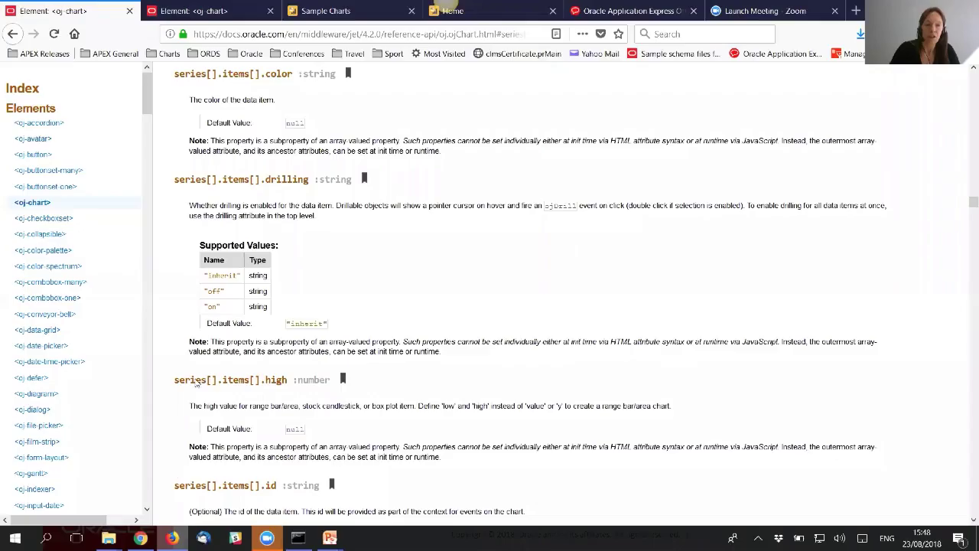
# - Review the oj-chart type property's supported values, then return to the Page Designer window
pyautogui.click(218, 12)
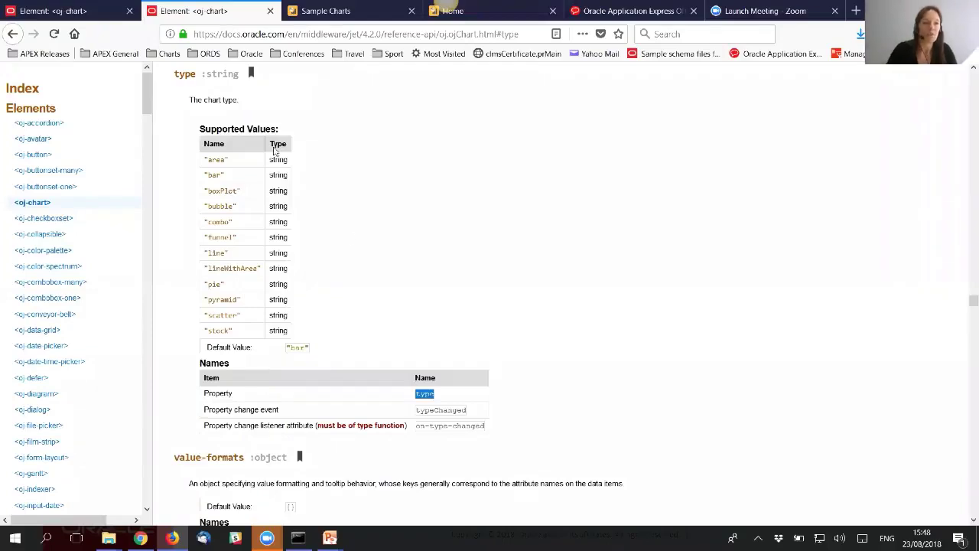
pyautogui.moveTo(205, 393); pyautogui.dragTo(436, 399)
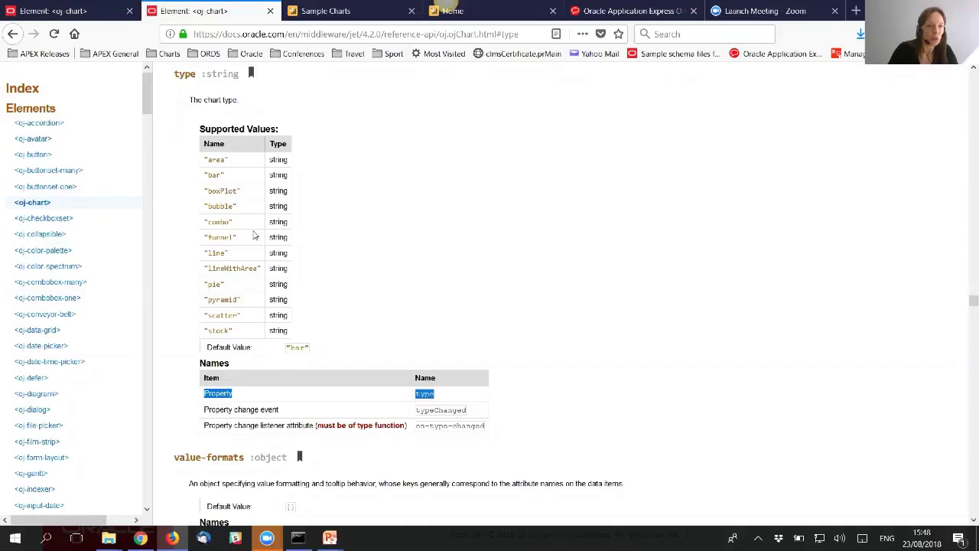
pyautogui.click(328, 311)
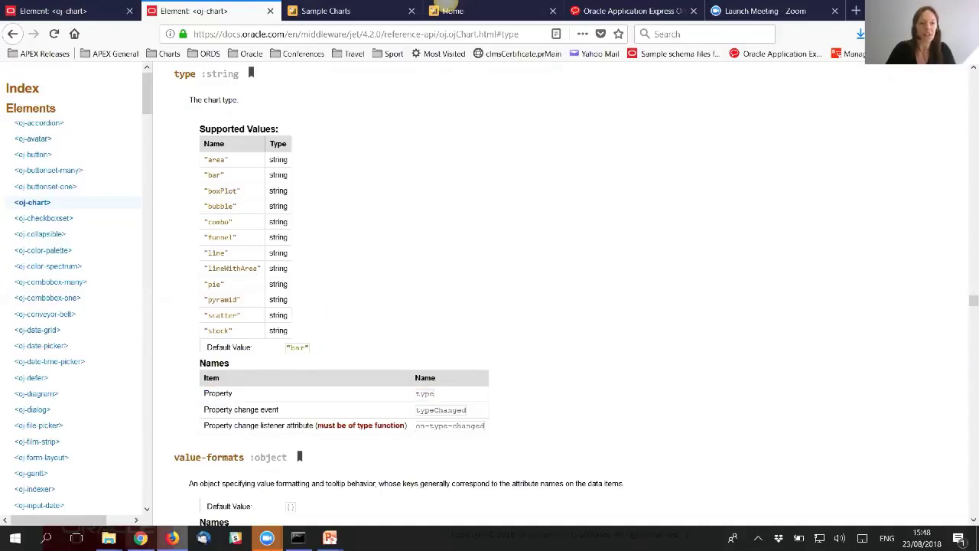
pyautogui.moveTo(140, 538)
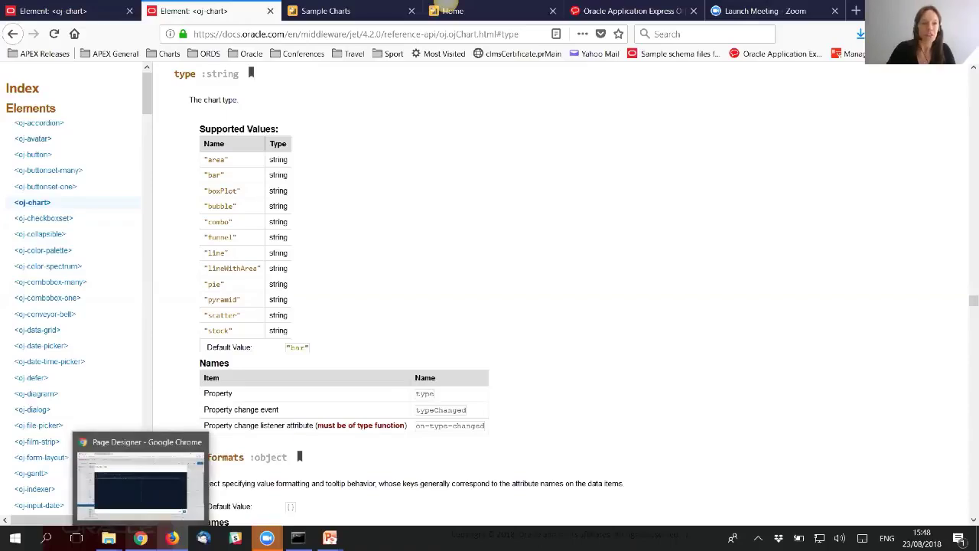
pyautogui.click(140, 538)
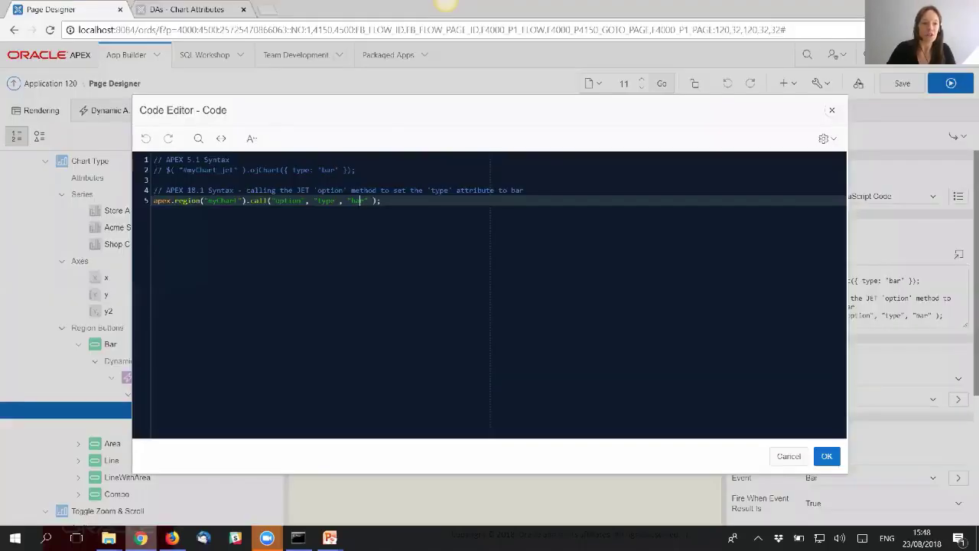
# - Close the code editor, run the app, and open the JavaScript Code demo page
pyautogui.click(831, 110)
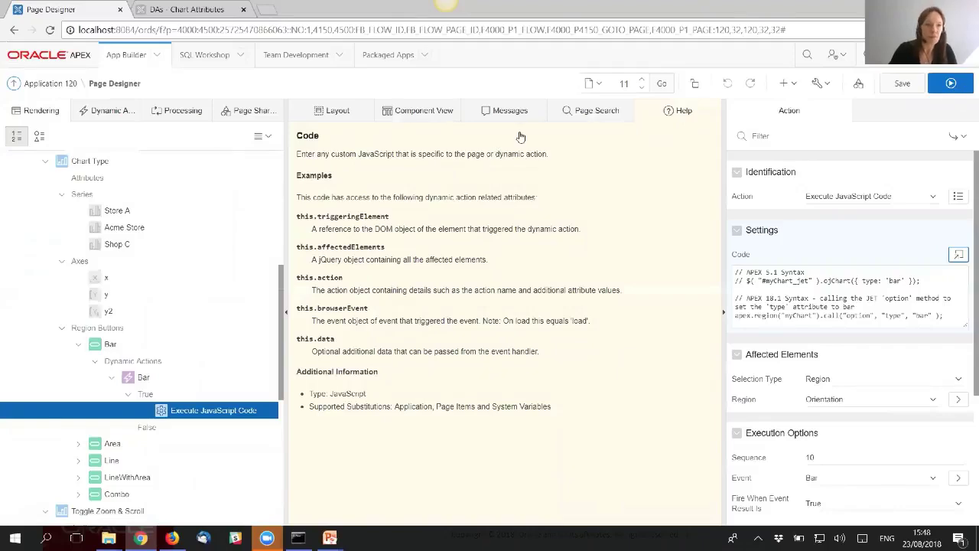
pyautogui.click(951, 83)
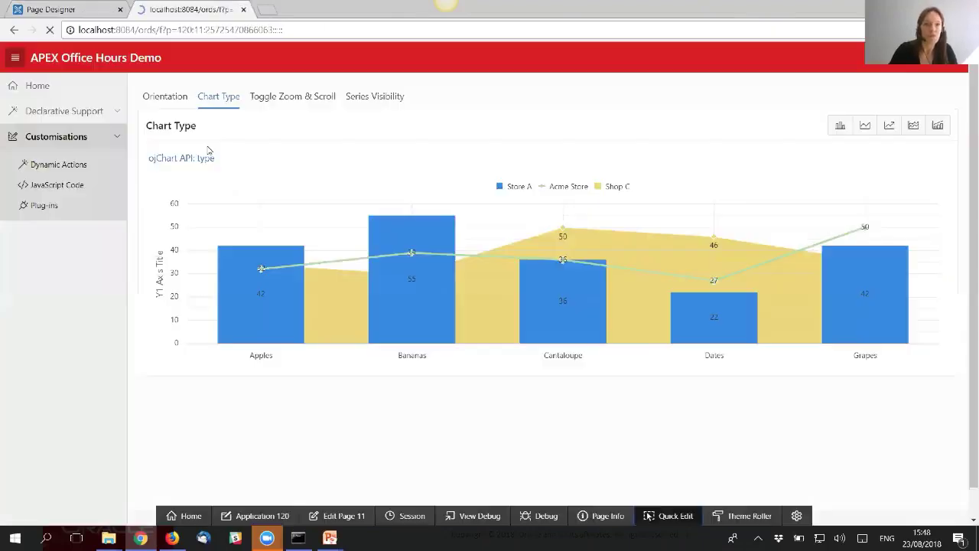
pyautogui.click(69, 188)
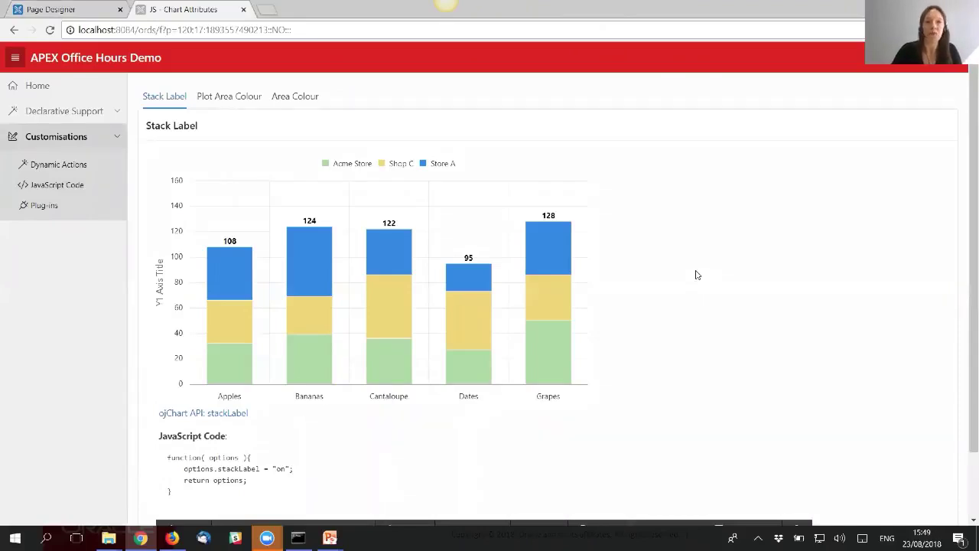
# - Select the stack label code sample, then Quick Edit the Stack Label chart region
pyautogui.scroll(-1, 650, 291)
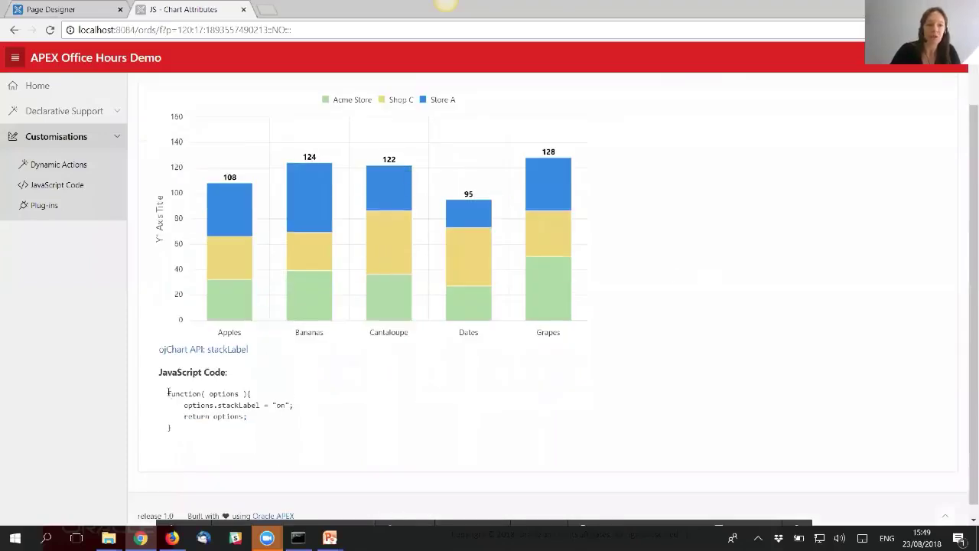
pyautogui.moveTo(167, 392); pyautogui.dragTo(179, 436)
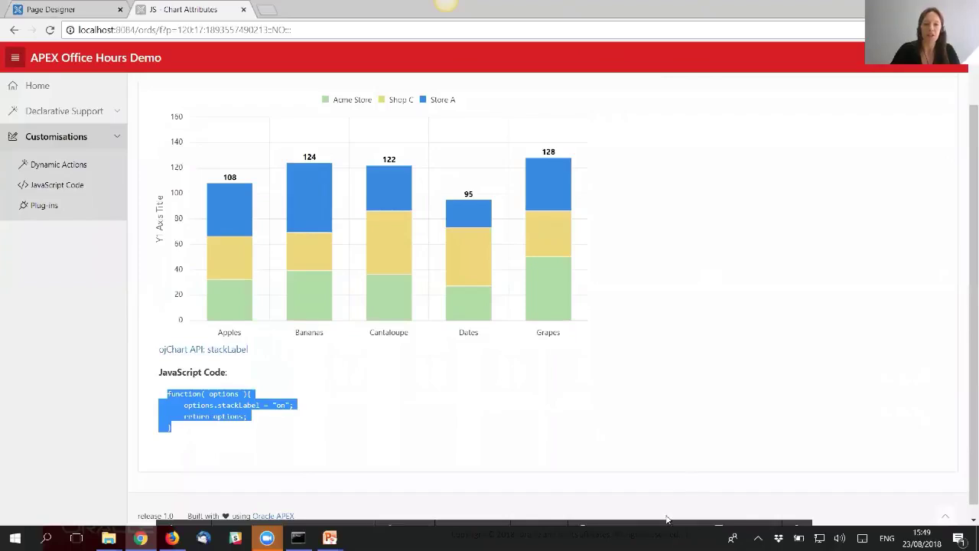
pyautogui.moveTo(681, 519)
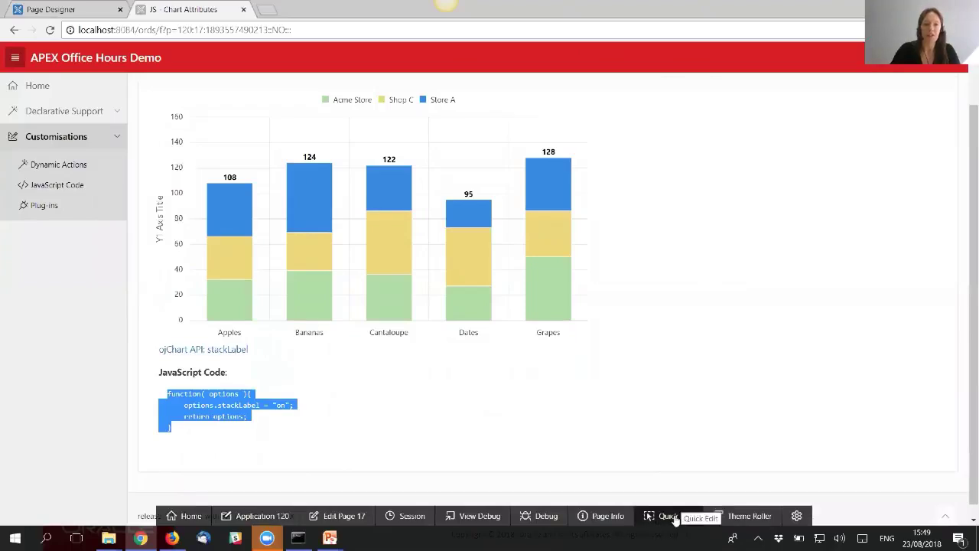
pyautogui.click(682, 518)
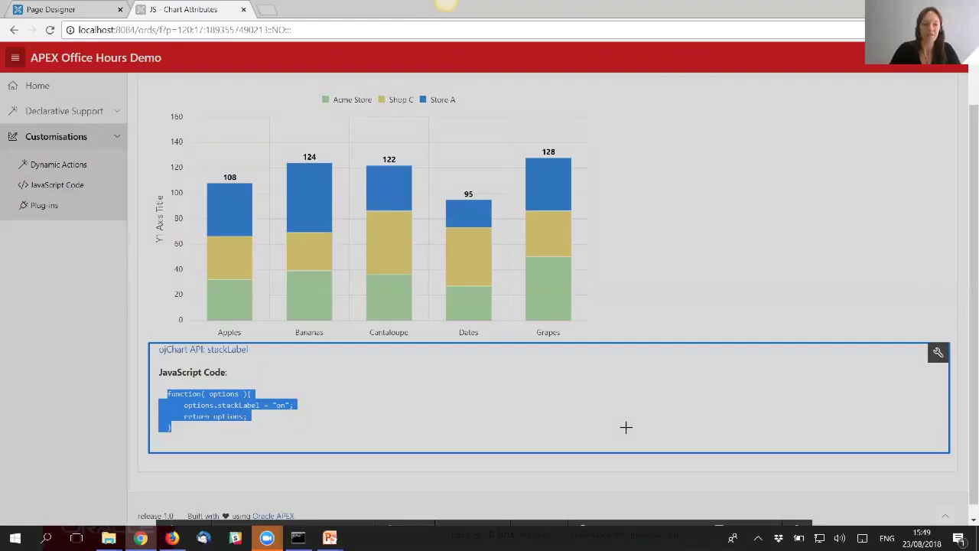
pyautogui.press('Escape')
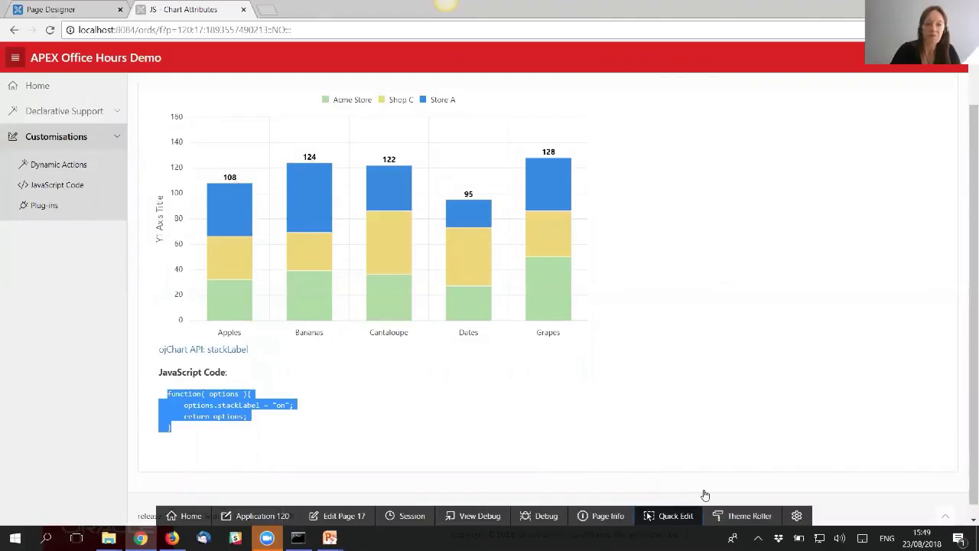
pyautogui.click(671, 516)
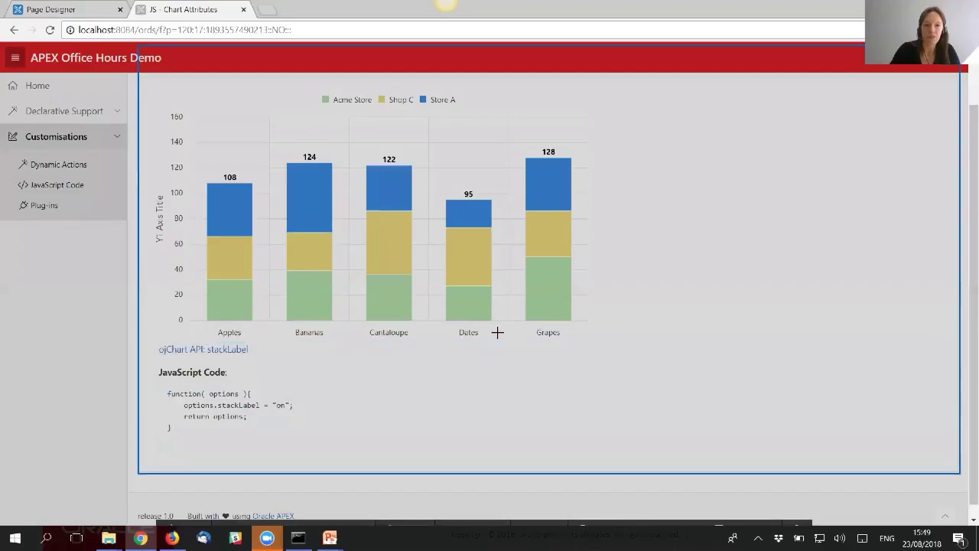
pyautogui.click(499, 332)
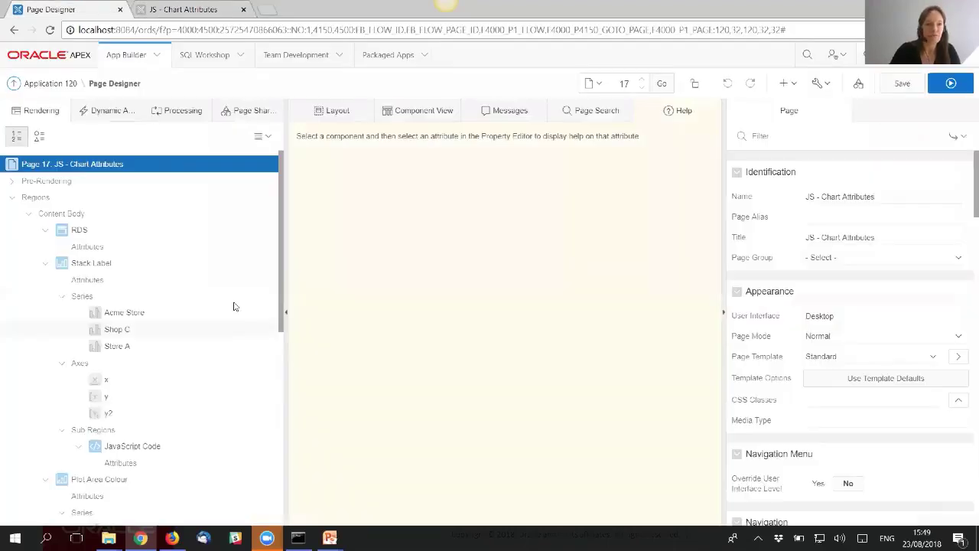
# - Filter the Stack Label chart's attributes for 'Java'
pyautogui.click(99, 281)
pyautogui.click(813, 137)
pyautogui.write('Java')
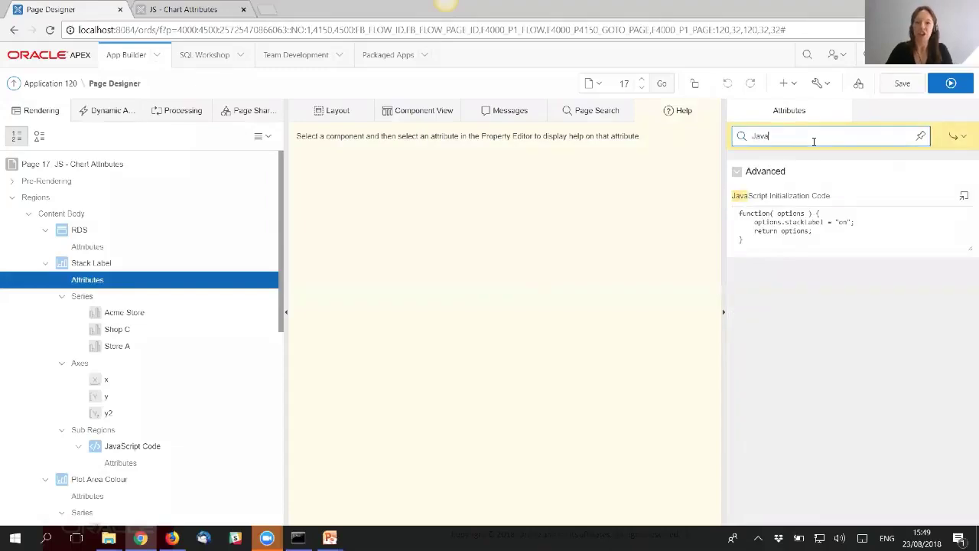
# - Inspect the JavaScript Initialization Code setting options.stackLabel = "on" in the larger editor, then close it
pyautogui.click(964, 196)
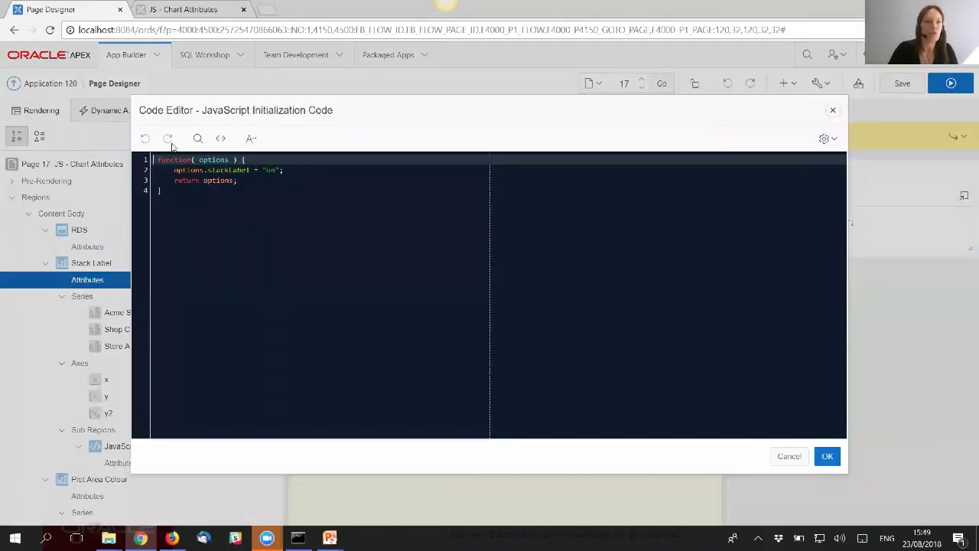
pyautogui.doubleClick(188, 170)
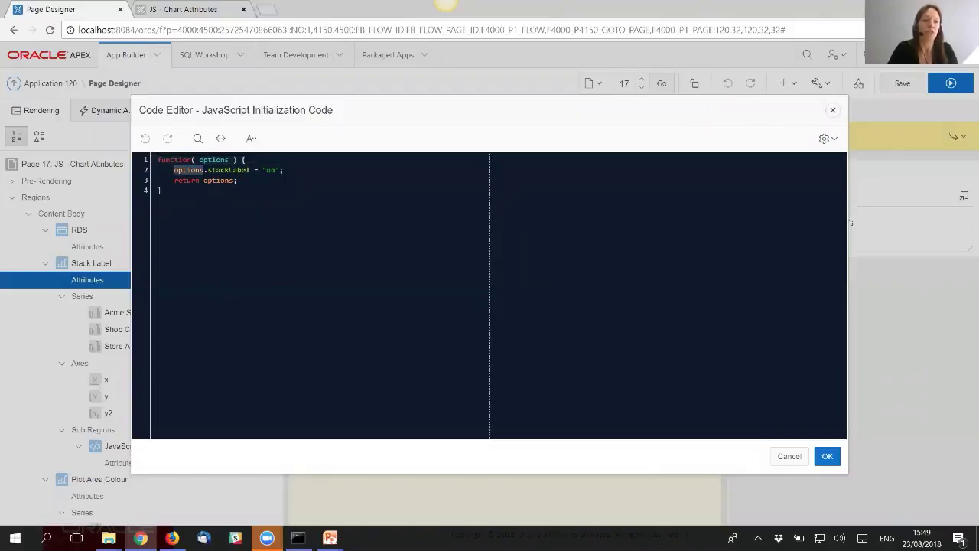
pyautogui.click(233, 171)
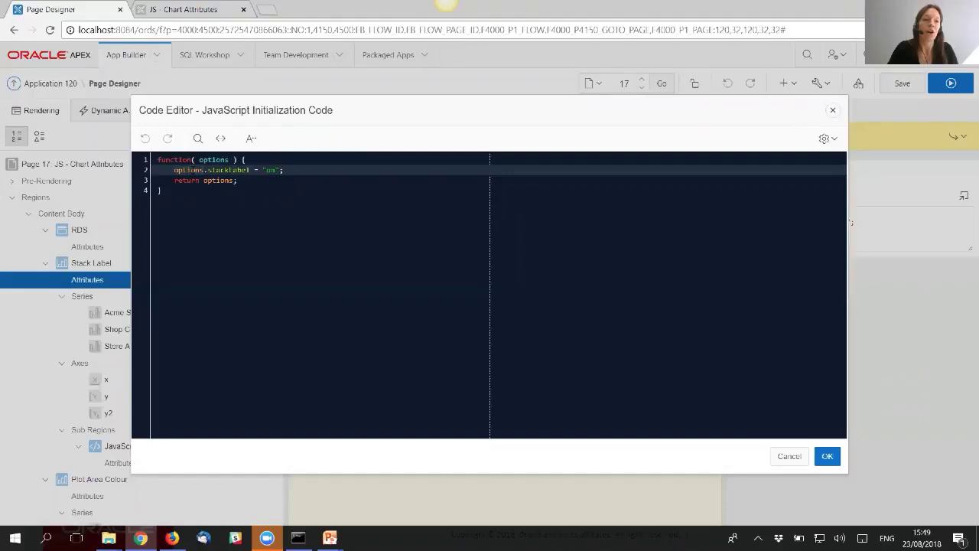
pyautogui.doubleClick(192, 170)
pyautogui.doubleClick(271, 170)
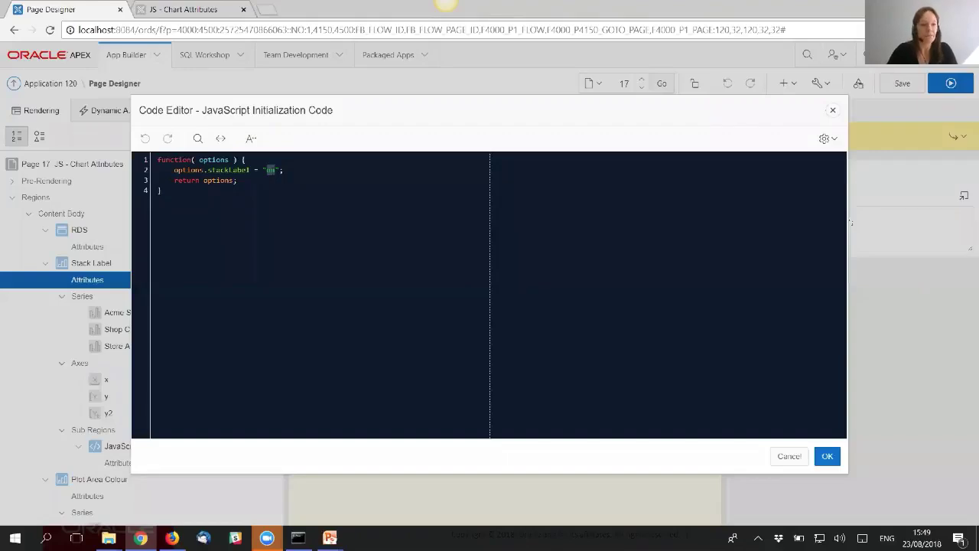
pyautogui.click(833, 109)
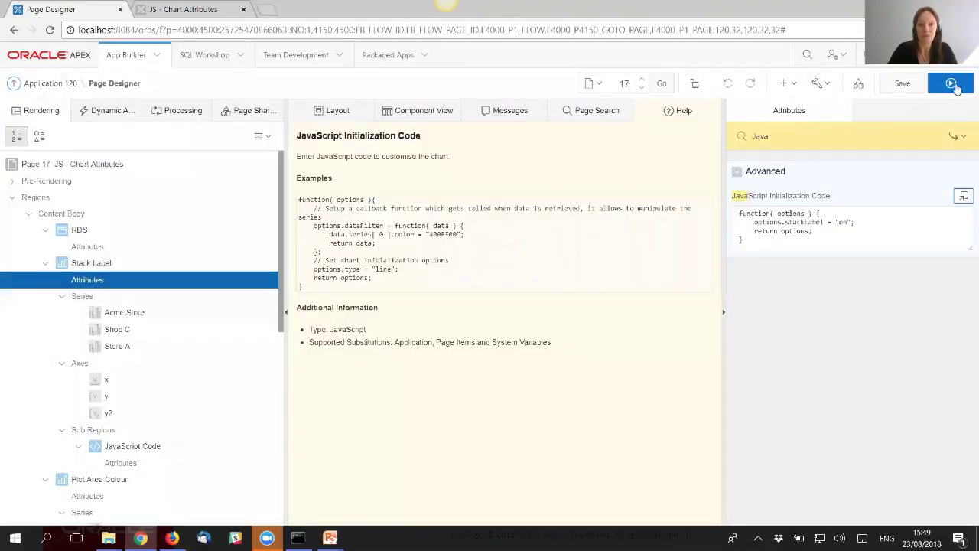
# - Save and run, open the Plug-ins page, hide Deli and toggle Shop C in the linked legend
pyautogui.click(954, 85)
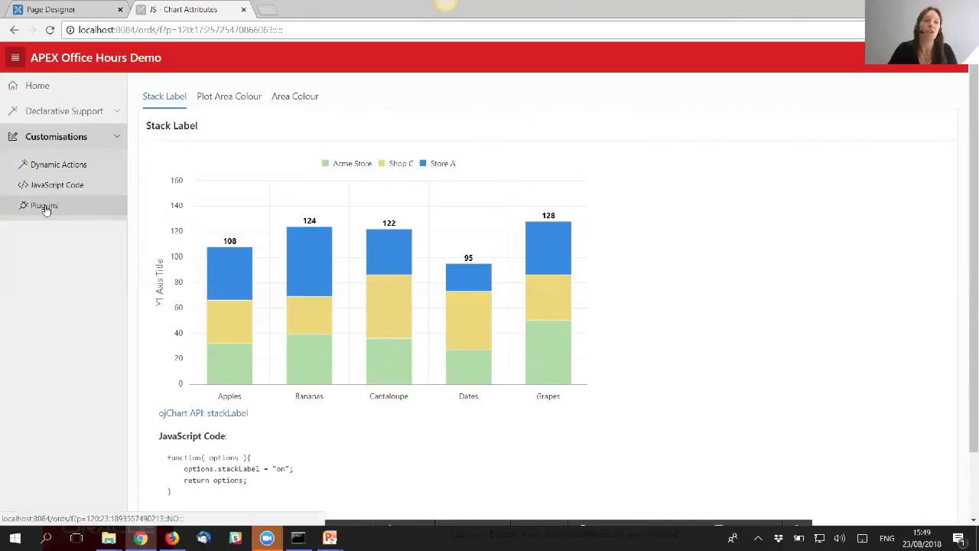
pyautogui.click(44, 207)
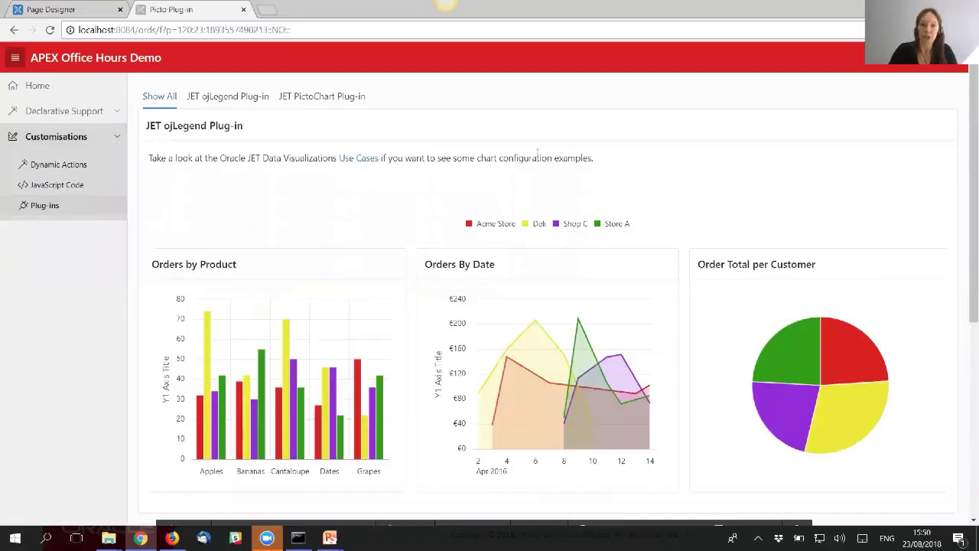
pyautogui.click(527, 227)
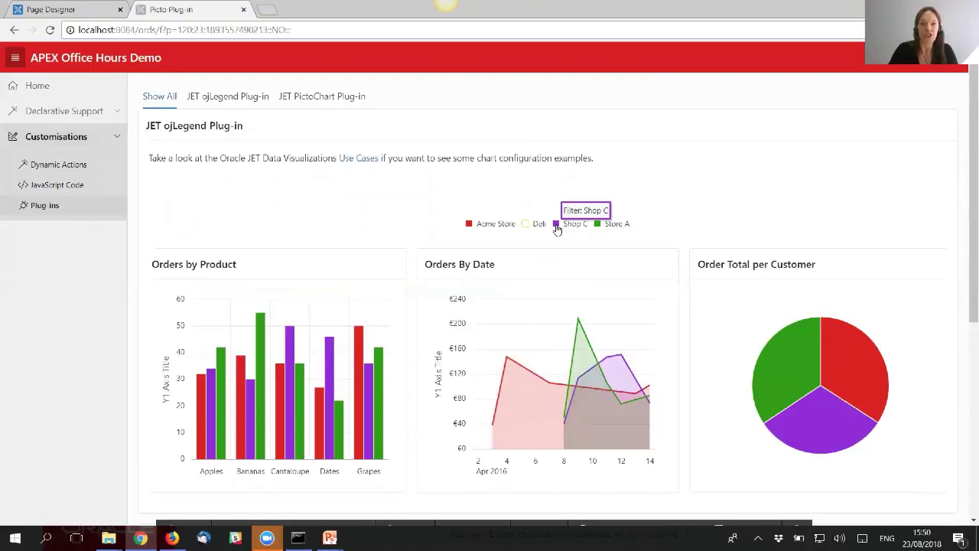
pyautogui.click(556, 225)
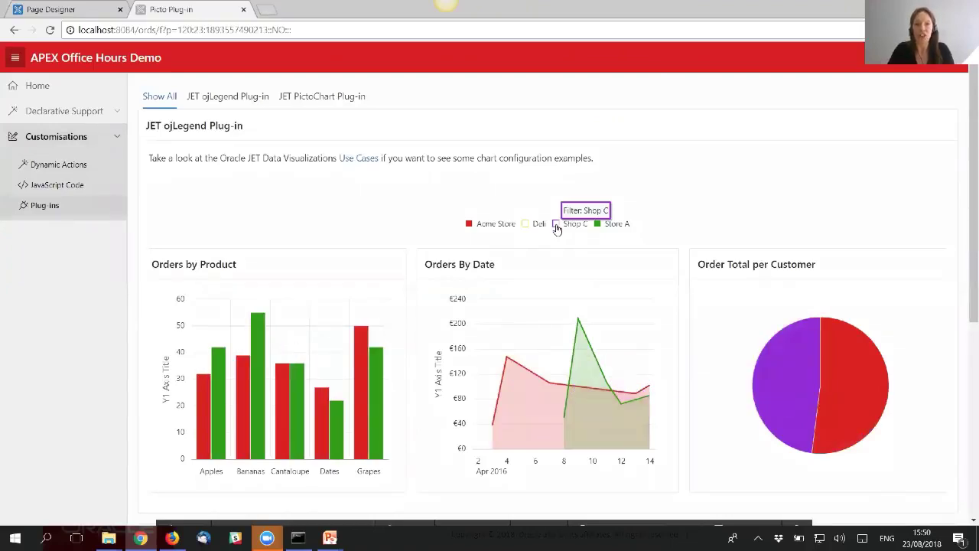
pyautogui.click(557, 227)
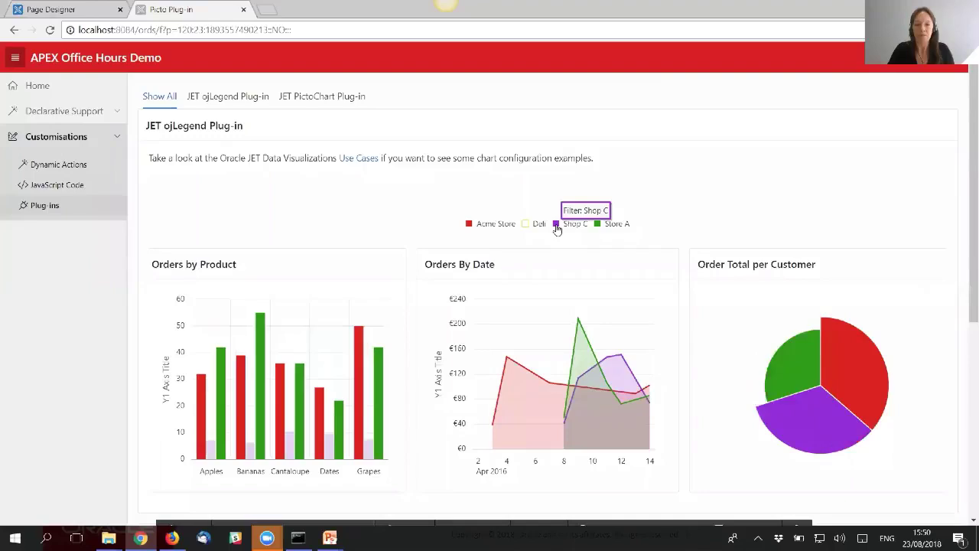
pyautogui.click(328, 100)
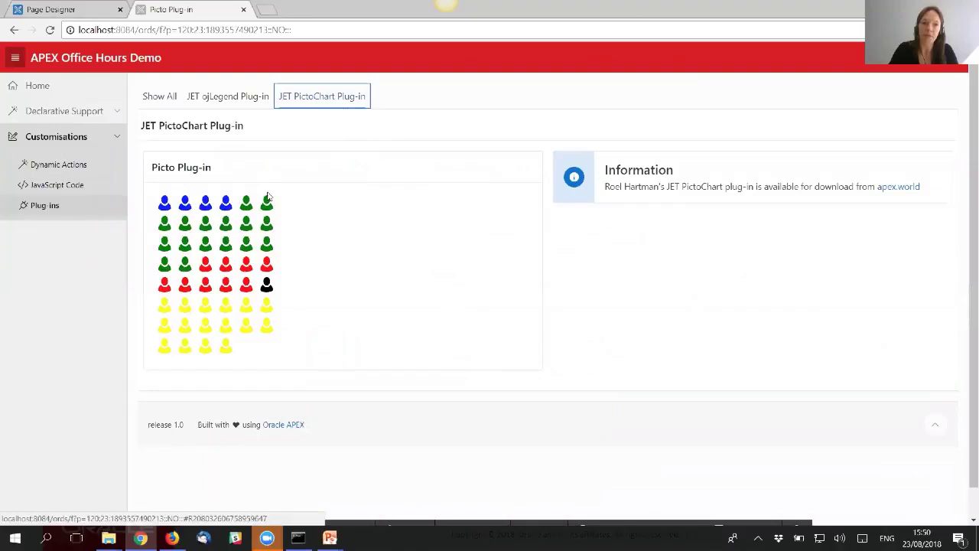
# - View the Picto Plug-in person-icon chart, then advance the slide show to Additional Resources
pyautogui.moveTo(186, 214)
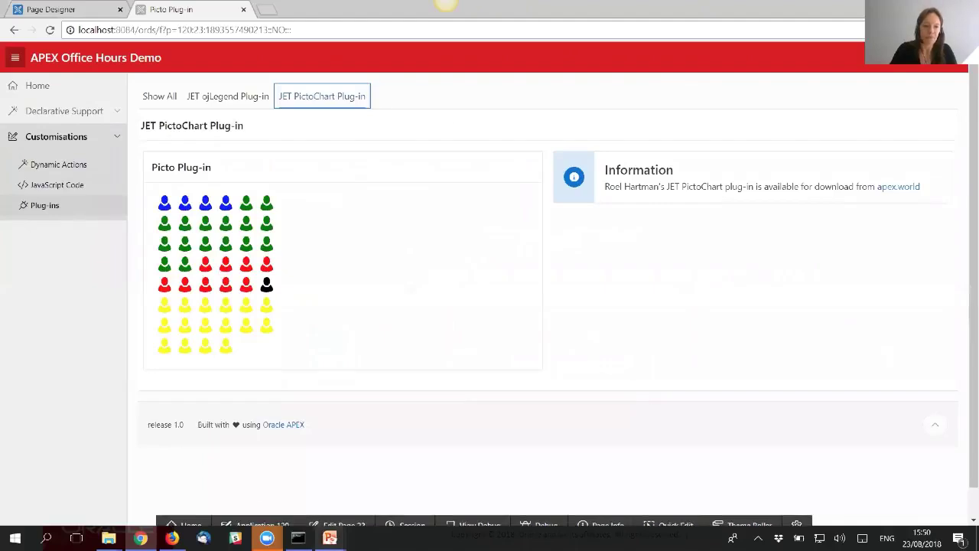
pyautogui.moveTo(330, 538)
pyautogui.click(399, 501)
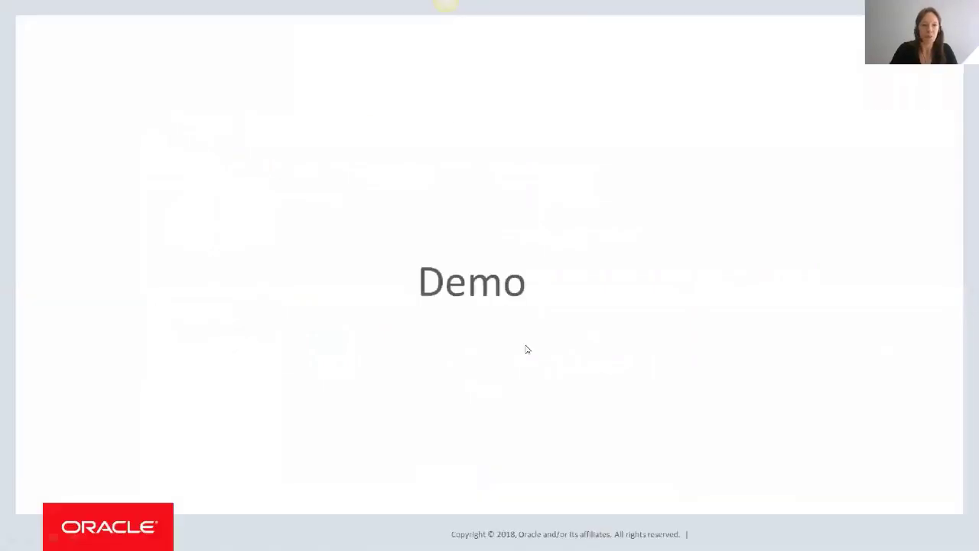
pyautogui.click(539, 306)
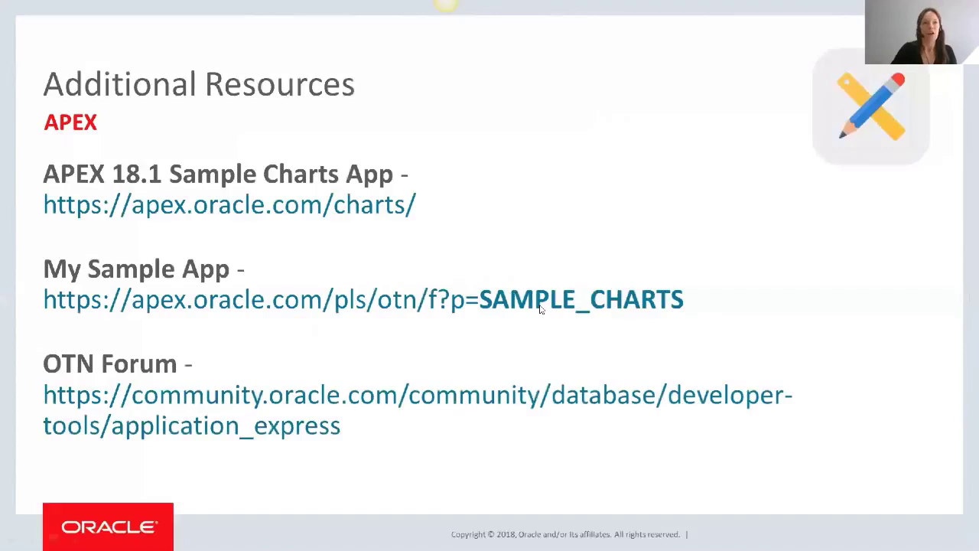